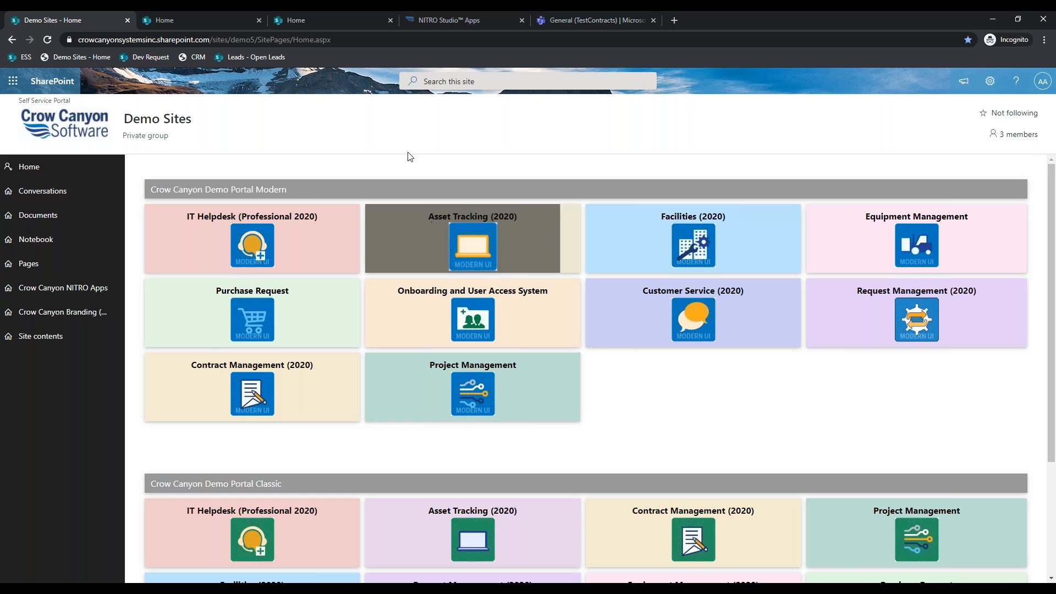
- Show the IT Helpdesk Classic dashboard with its 61 open and 53 overdue tickets and charts
{"action": "left_click", "coordinate": [214, 15]}
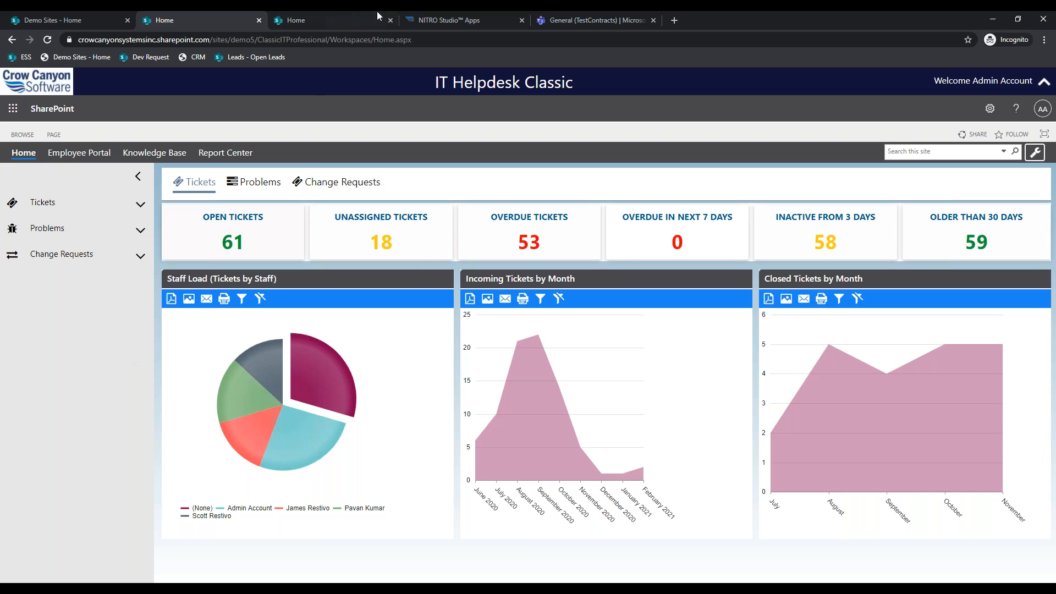
- Reload the stale NITRO Studio page, confirm resending the data, and close it
{"action": "left_click", "coordinate": [436, 17]}
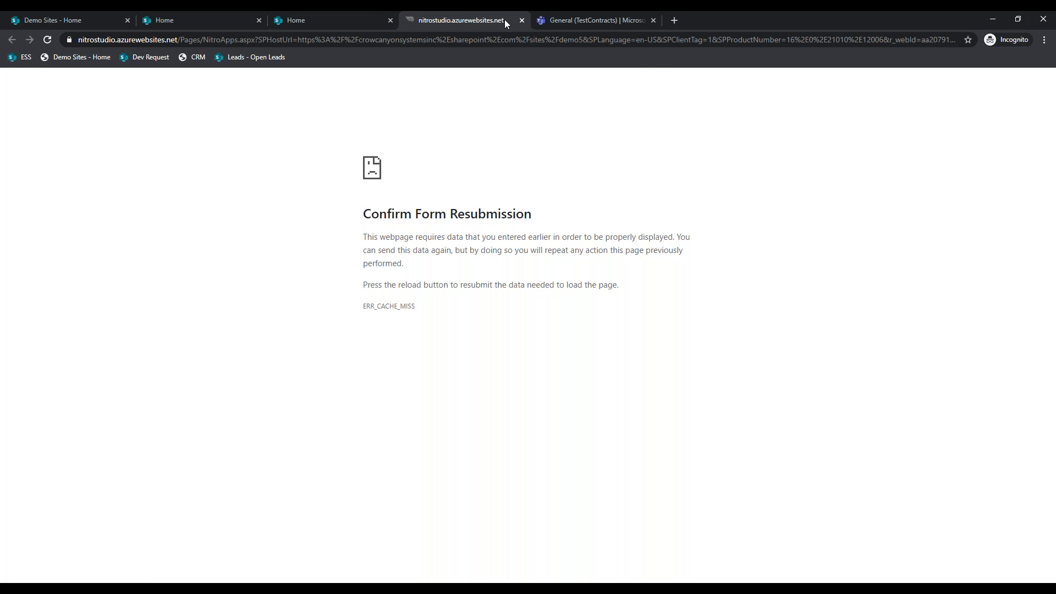
{"action": "left_click", "coordinate": [50, 39]}
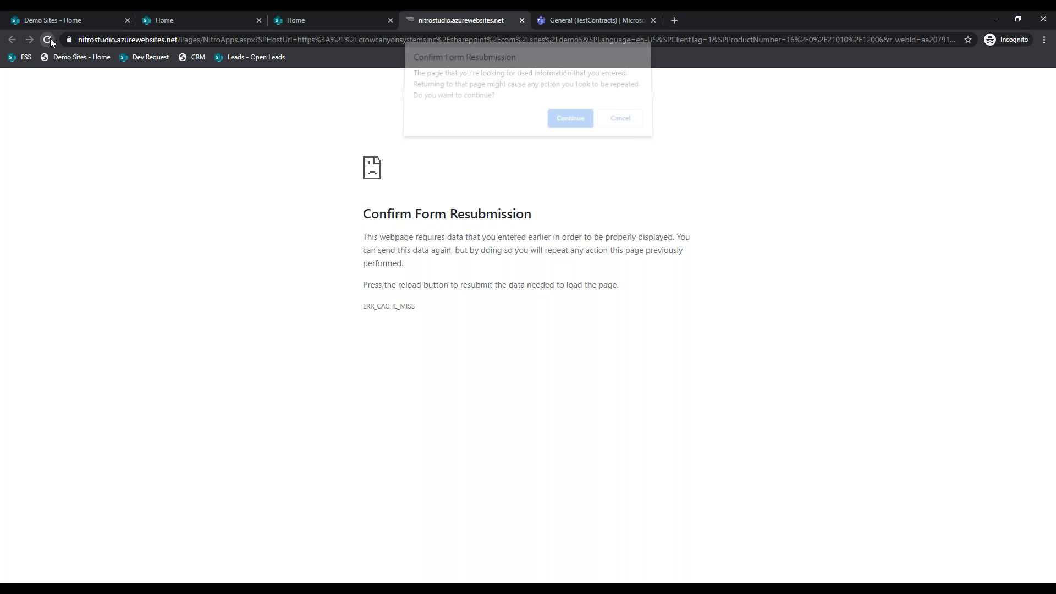
{"action": "left_click", "coordinate": [560, 116]}
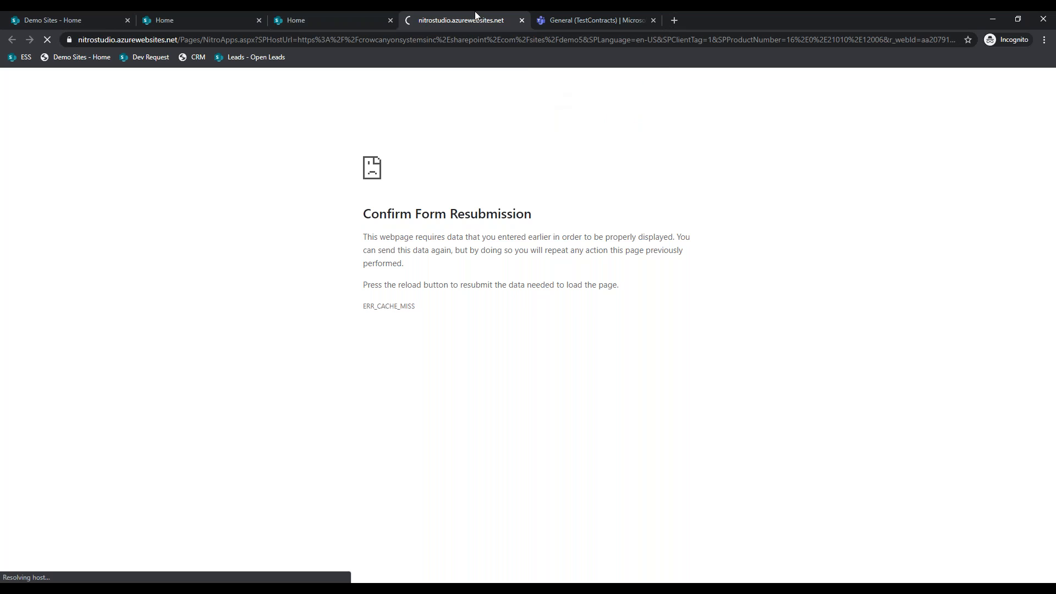
{"action": "left_click", "coordinate": [522, 21]}
- Glance at the Helpdesk Portal, then duplicate the IT Helpdesk Classic dashboard page
{"action": "left_click", "coordinate": [325, 16]}
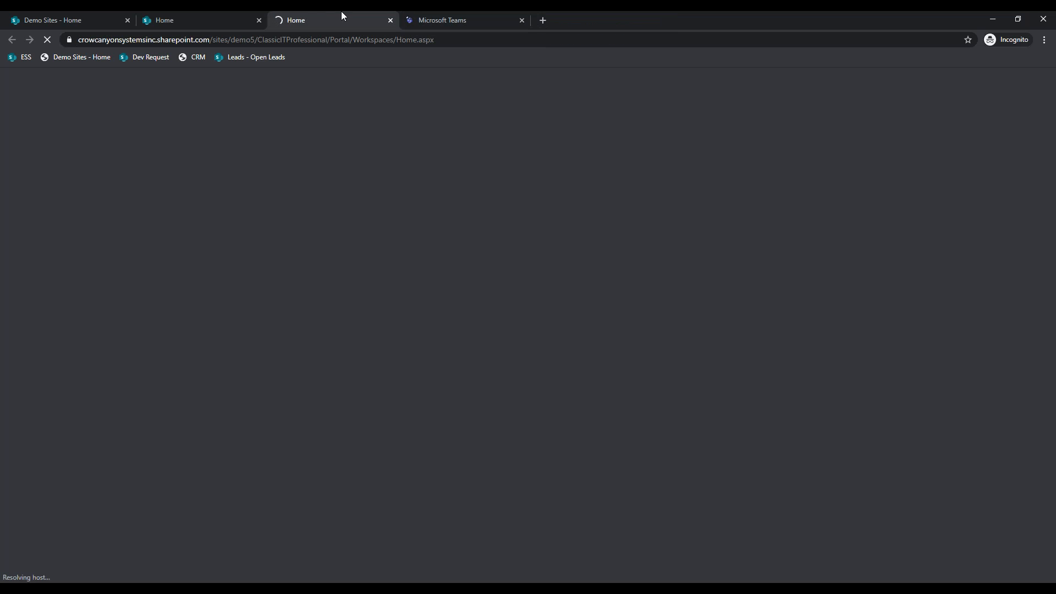
{"action": "left_click", "coordinate": [230, 13]}
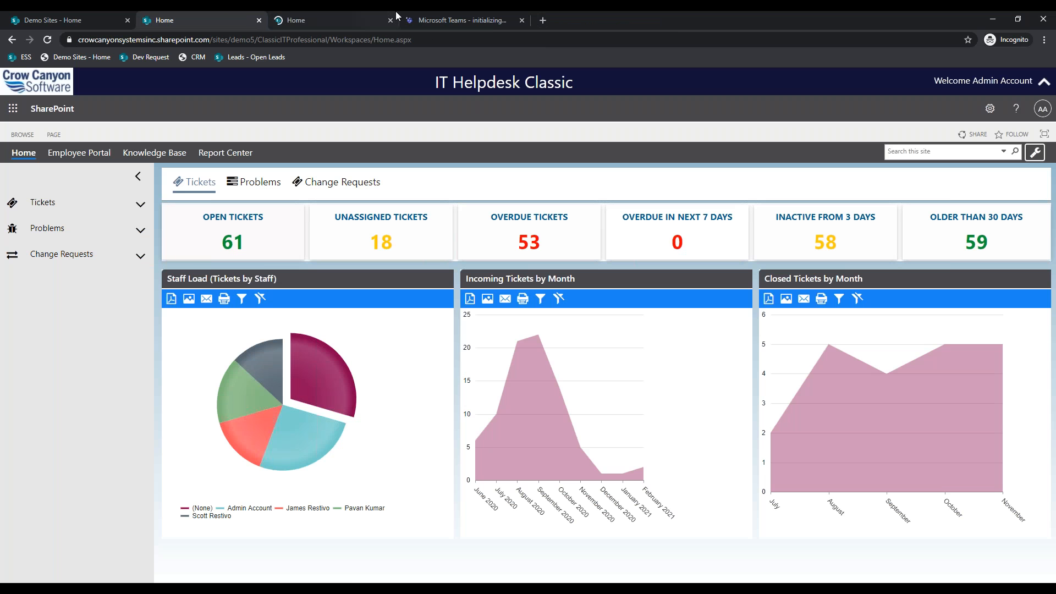
{"action": "left_click", "coordinate": [369, 16]}
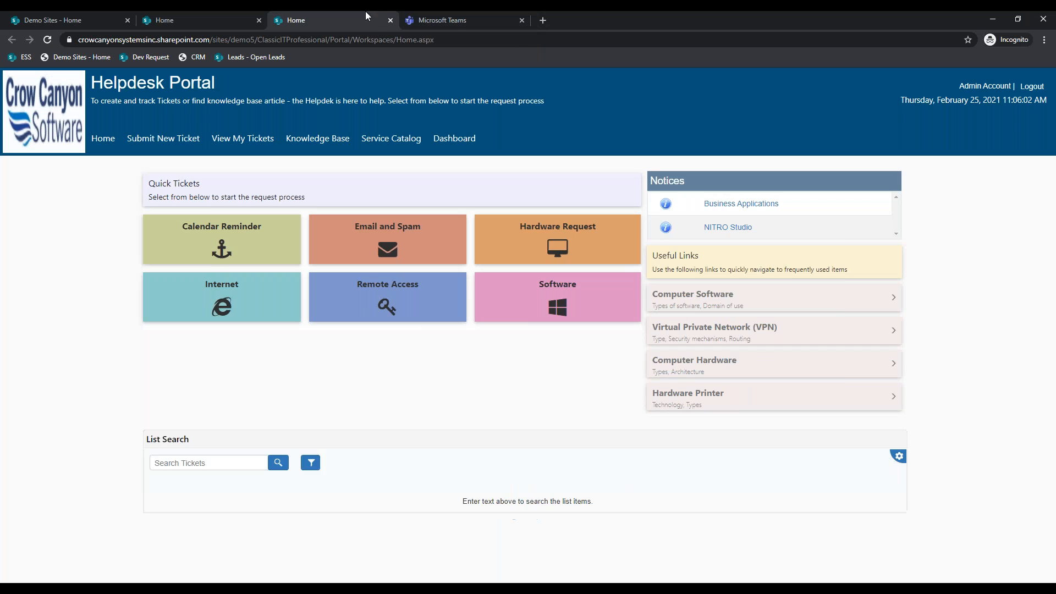
{"action": "left_click", "coordinate": [207, 11]}
{"action": "right_click", "coordinate": [207, 11]}
{"action": "left_click", "coordinate": [253, 79]}
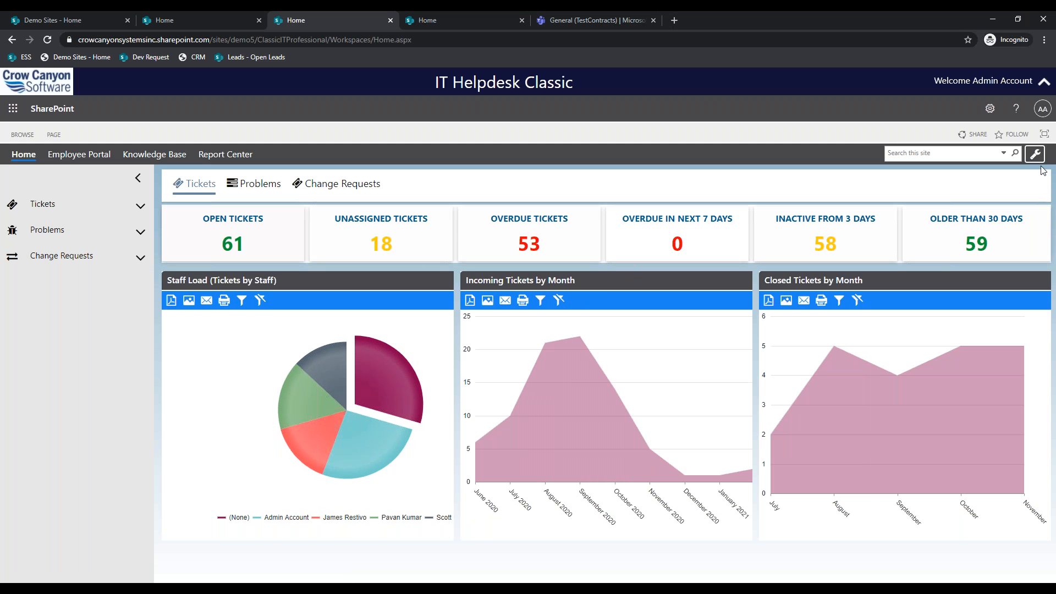
- From the site administration's Crow Canyon NITRO Apps section, launch NITRO Studio and Email Sync
{"action": "left_click", "coordinate": [1035, 154]}
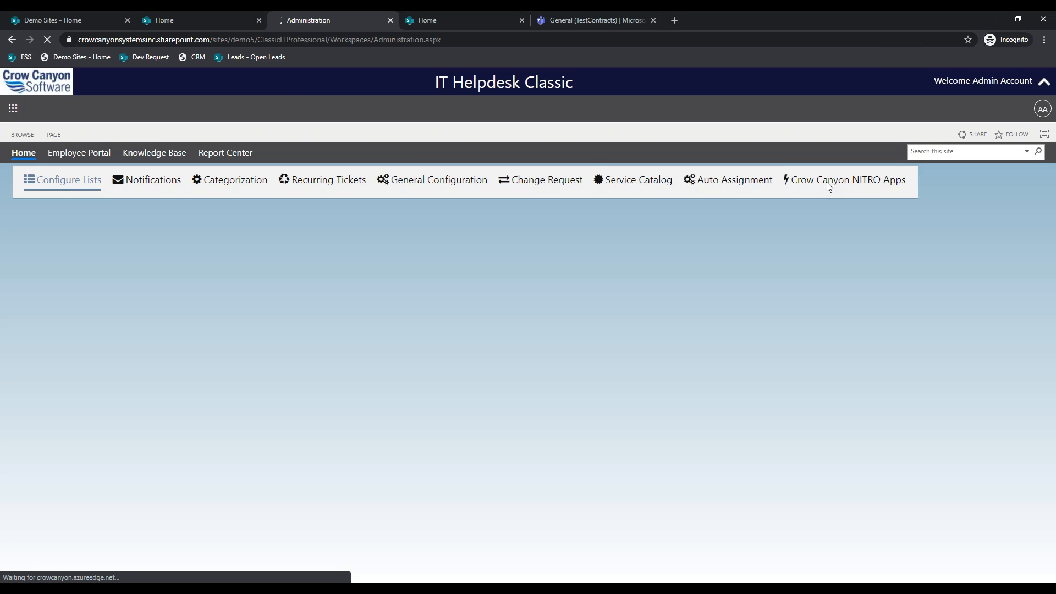
{"action": "left_click", "coordinate": [829, 187]}
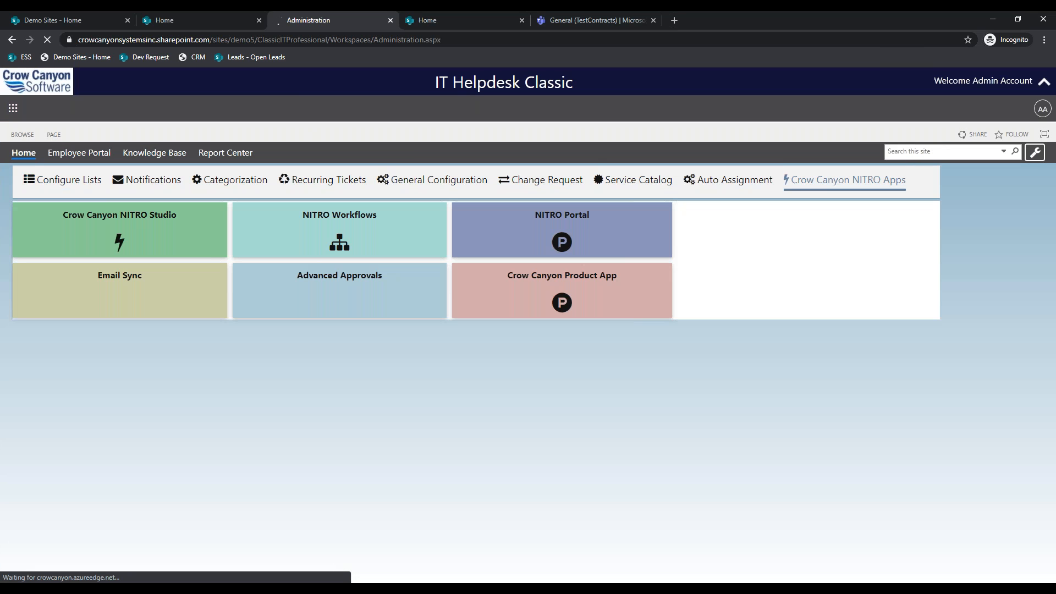
{"action": "left_click", "coordinate": [130, 241]}
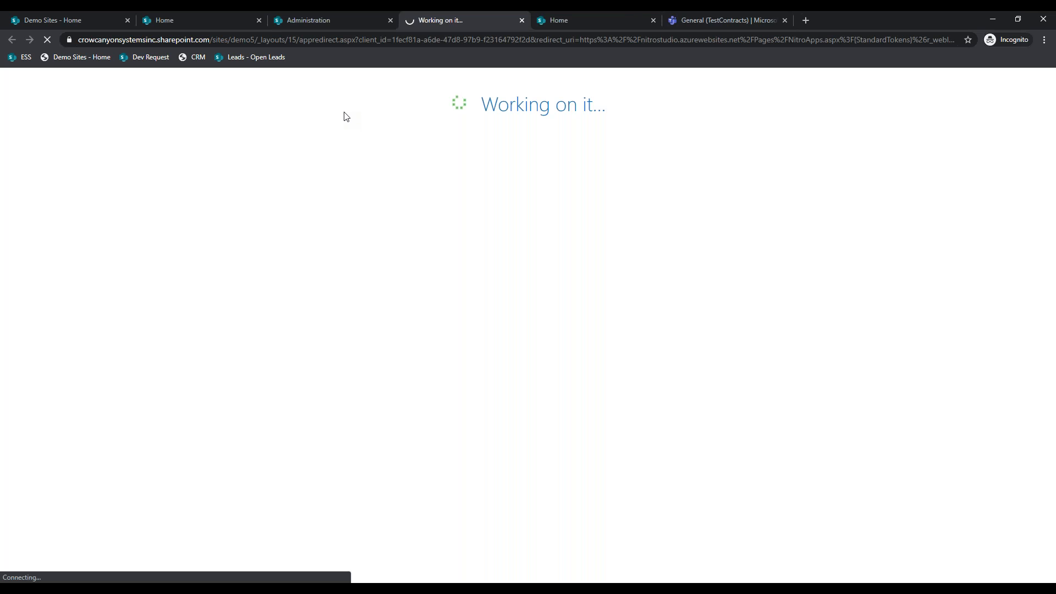
{"action": "left_click", "coordinate": [358, 13]}
{"action": "left_click", "coordinate": [123, 292]}
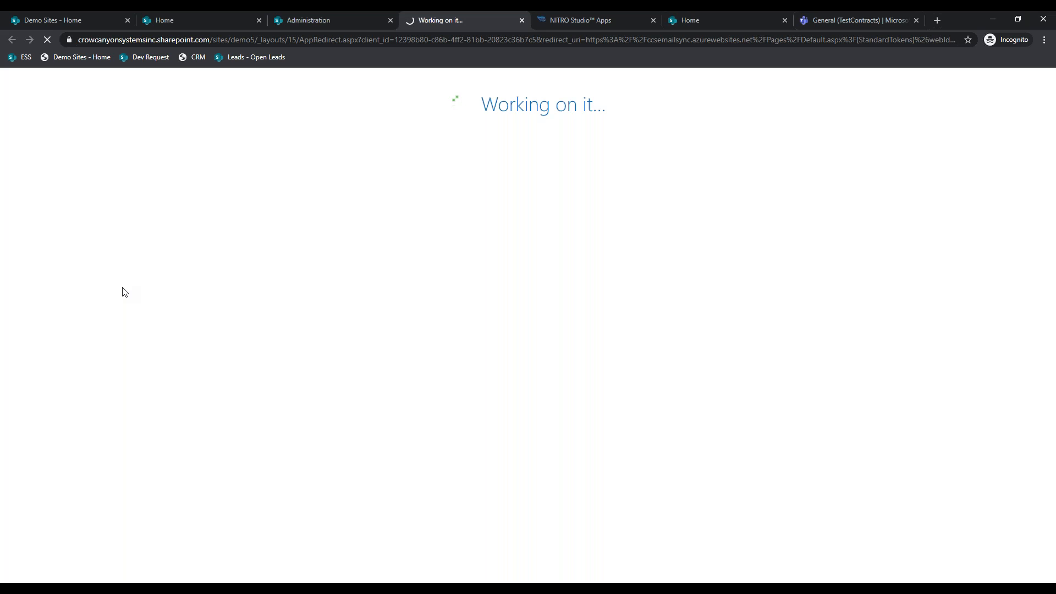
{"action": "left_click", "coordinate": [306, 13]}
- Inspect the mailbox's Email Tickets sync setting, cancel without saving, and close Email Sync
{"action": "left_click", "coordinate": [444, 13]}
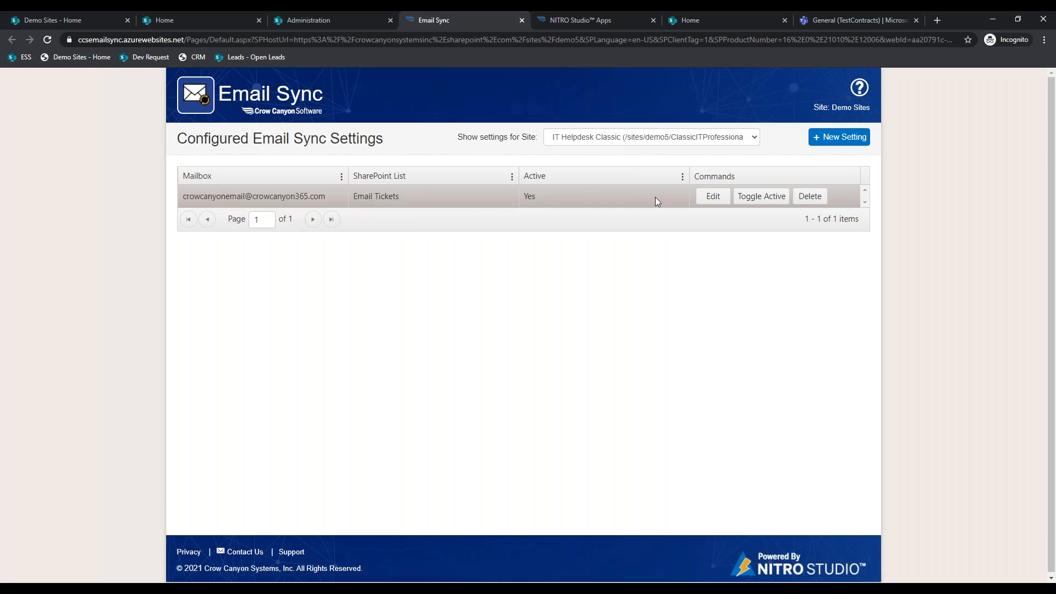
{"action": "left_click", "coordinate": [713, 197]}
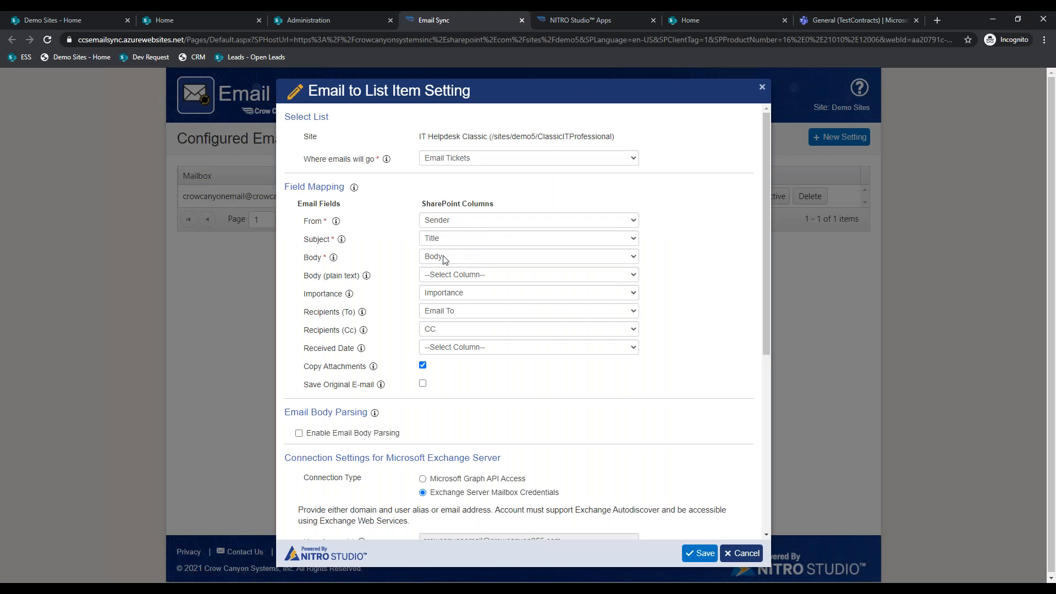
{"action": "scroll", "coordinate": [504, 352], "scroll_direction": "down", "scroll_amount": 1}
{"action": "scroll", "coordinate": [516, 406], "scroll_direction": "down", "scroll_amount": 5}
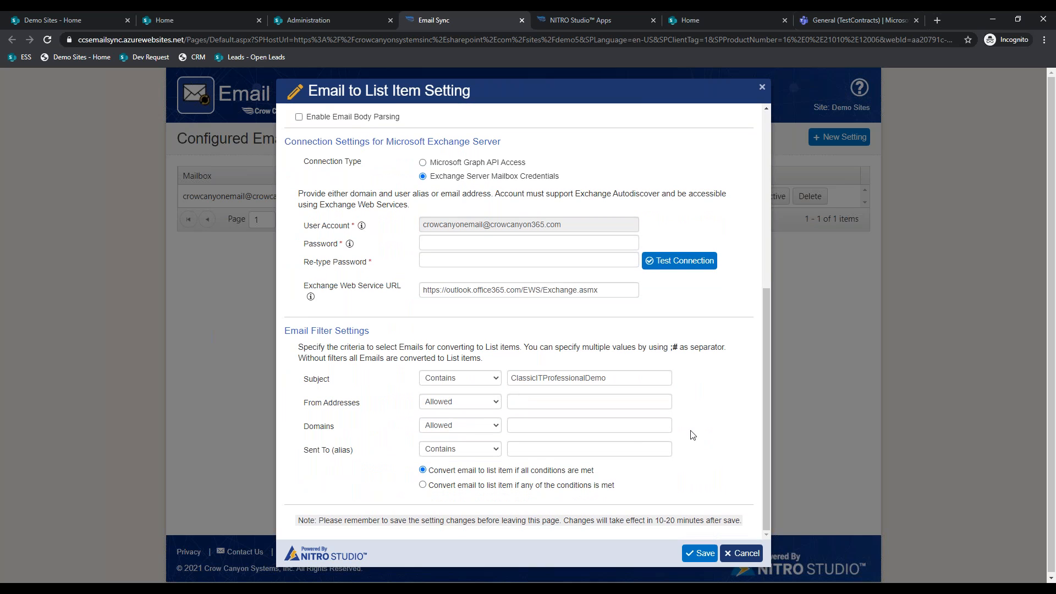
{"action": "left_click", "coordinate": [741, 553]}
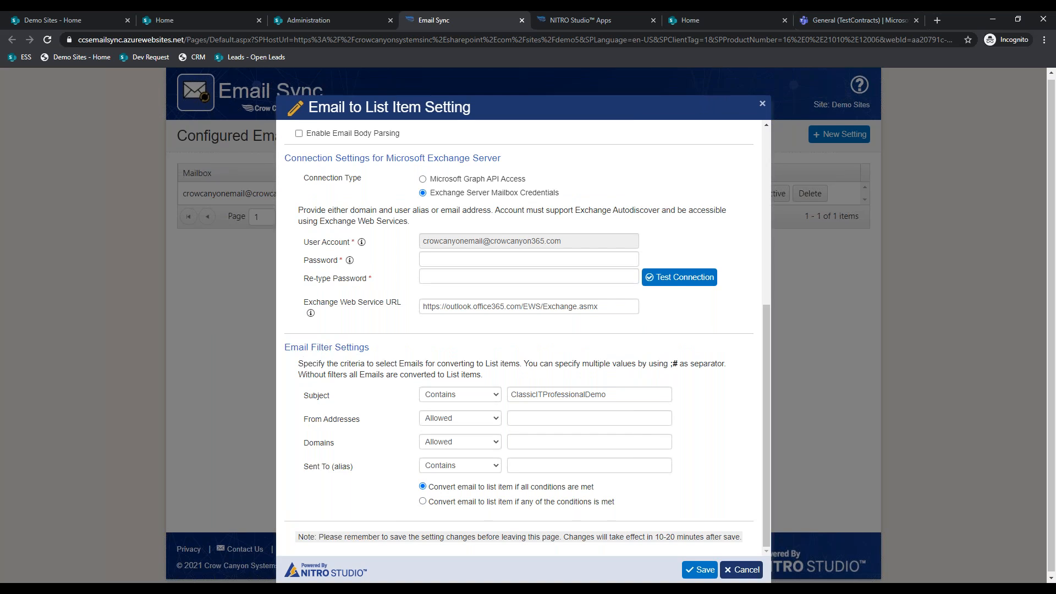
{"action": "left_click", "coordinate": [522, 20]}
- Scroll the NITRO Studio apps catalogue and drag the Helpdesk Portal tab ahead of Administration
{"action": "left_click", "coordinate": [472, 23]}
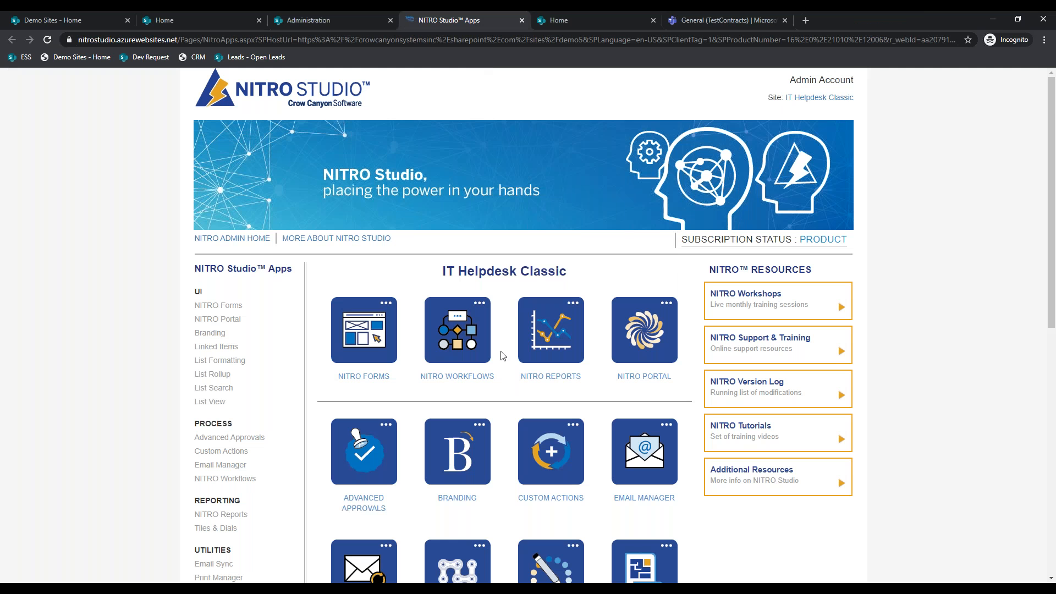
{"action": "scroll", "coordinate": [502, 354], "scroll_direction": "down", "scroll_amount": 4}
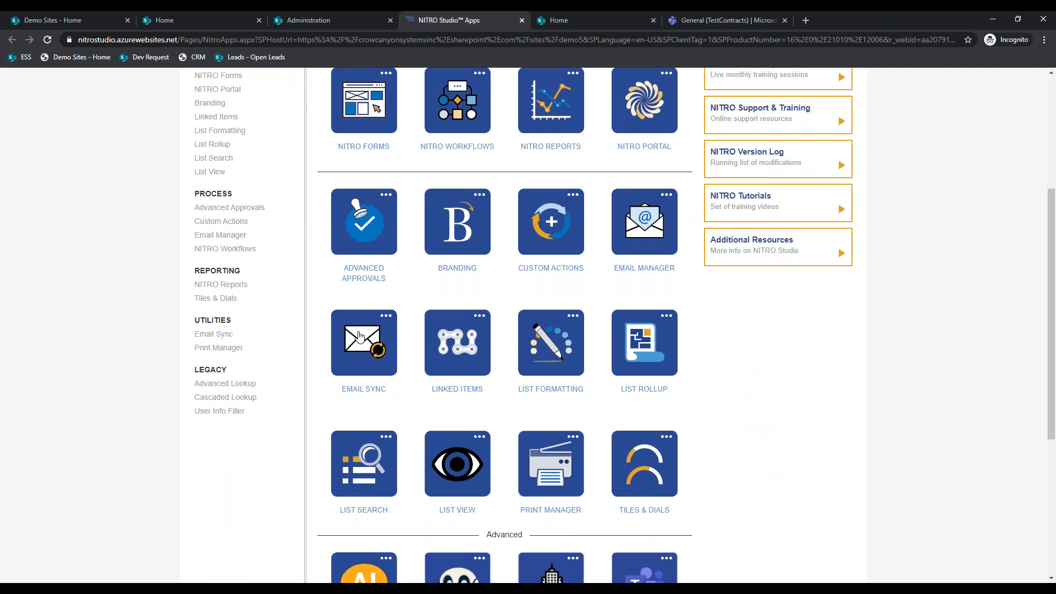
{"action": "scroll", "coordinate": [385, 283], "scroll_direction": "up", "scroll_amount": 1}
{"action": "scroll", "coordinate": [388, 282], "scroll_direction": "up", "scroll_amount": 1}
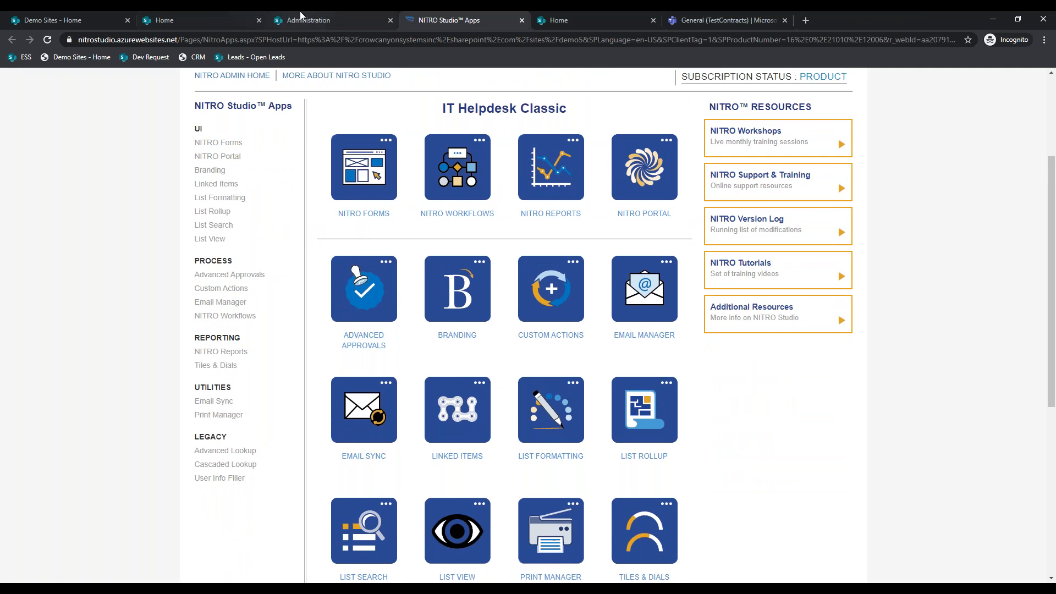
{"action": "left_click", "coordinate": [300, 12]}
{"action": "key", "text": "ctrl+5"}
{"action": "left_click_drag", "start_coordinate": [590, 21], "coordinate": [387, 21]}
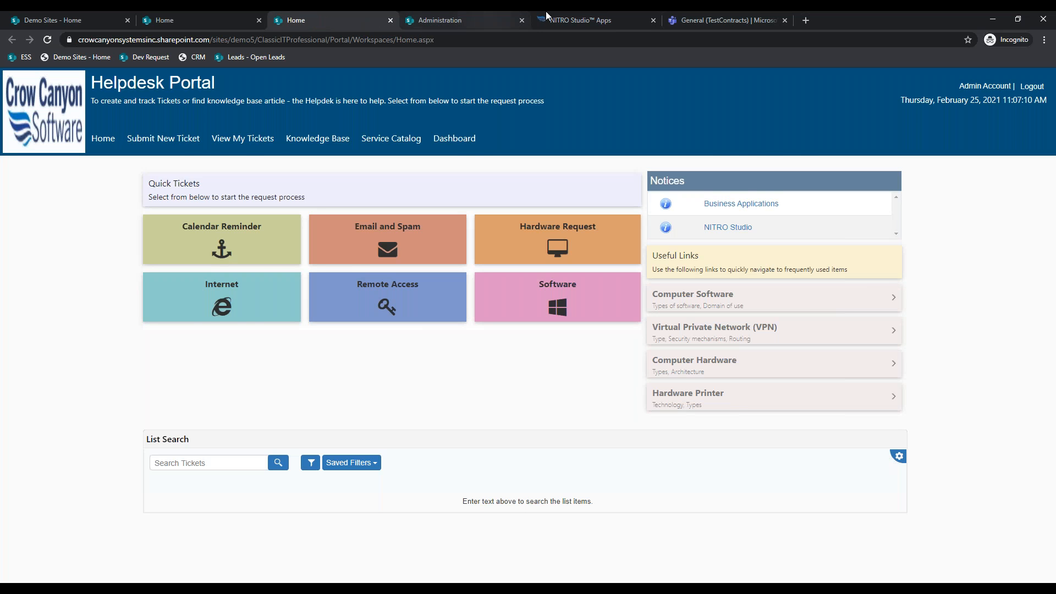
{"action": "left_click", "coordinate": [547, 16]}
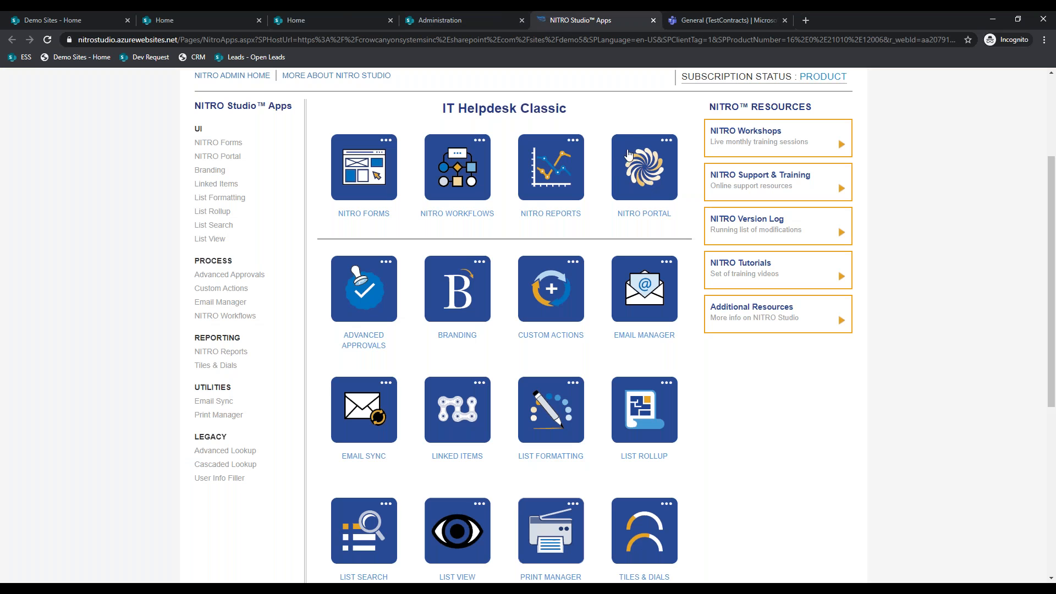
- From the Helpdesk Portal, choose Submit New Ticket to start a blank ticket
{"action": "left_click", "coordinate": [342, 15]}
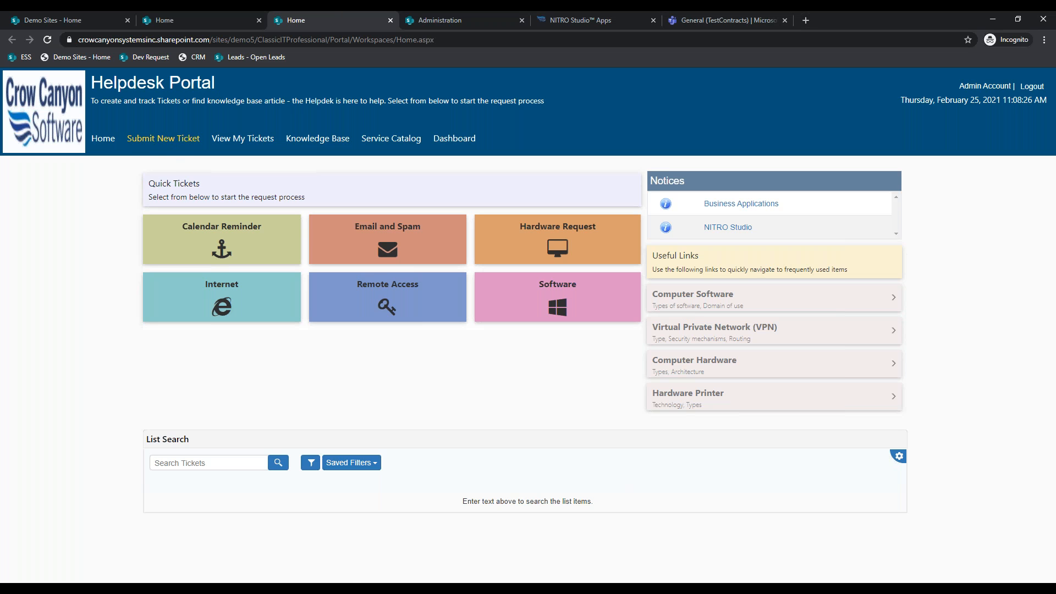
{"action": "left_click", "coordinate": [163, 138]}
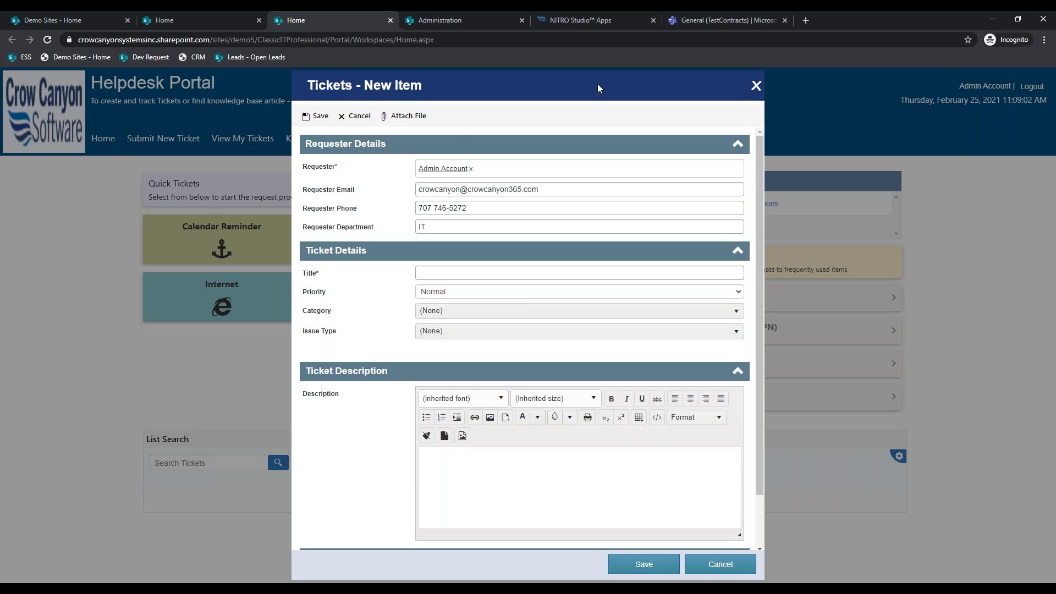
- Swap the requester to another person, then set it back to the admin account
{"action": "left_click", "coordinate": [471, 170]}
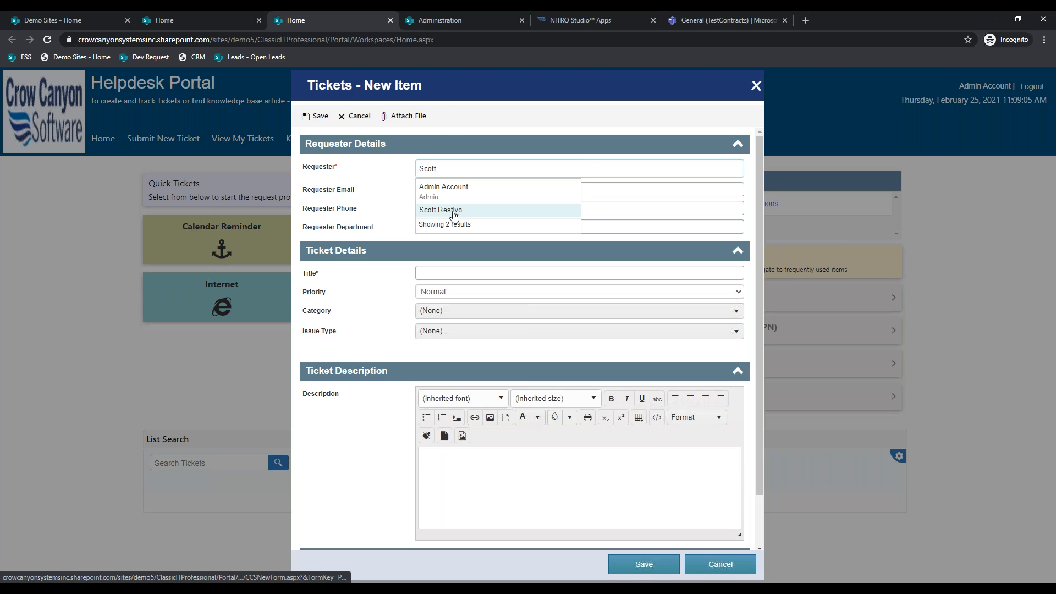
{"action": "left_click", "coordinate": [454, 214]}
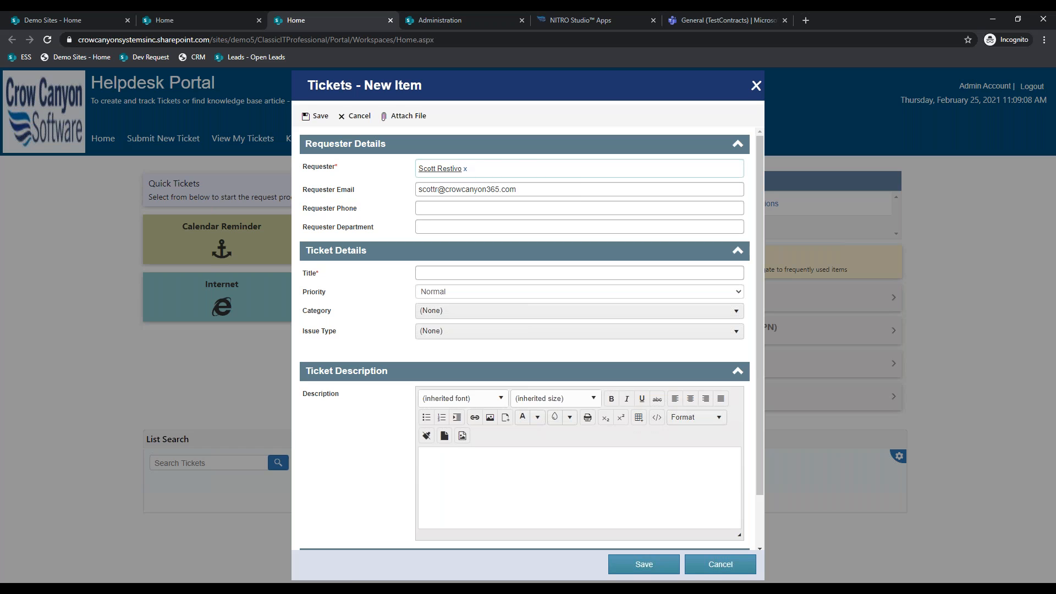
{"action": "left_click", "coordinate": [465, 169]}
{"action": "type", "text": "AD"}
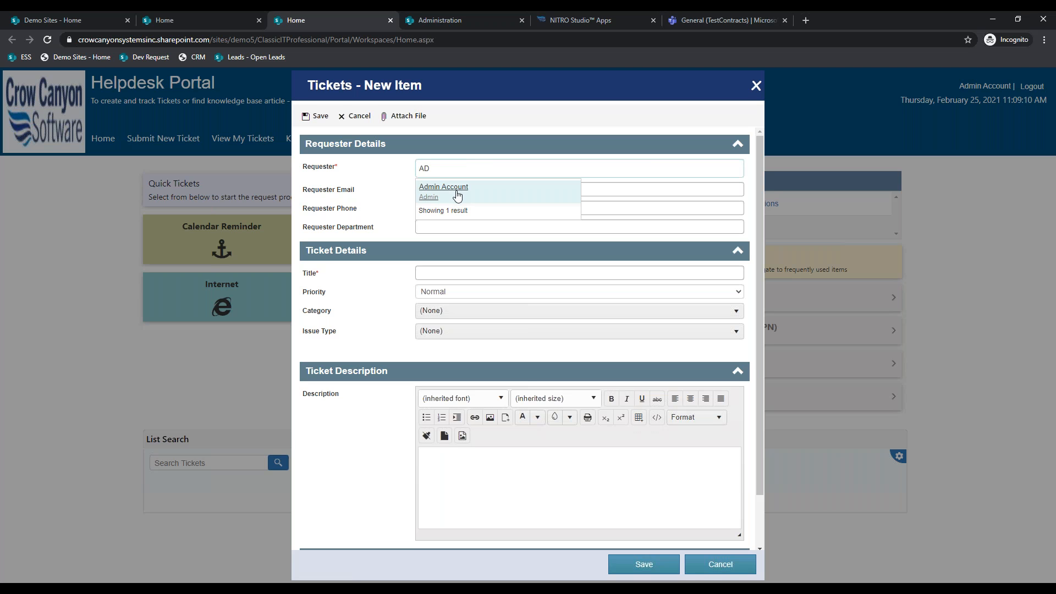
{"action": "left_click", "coordinate": [455, 192]}
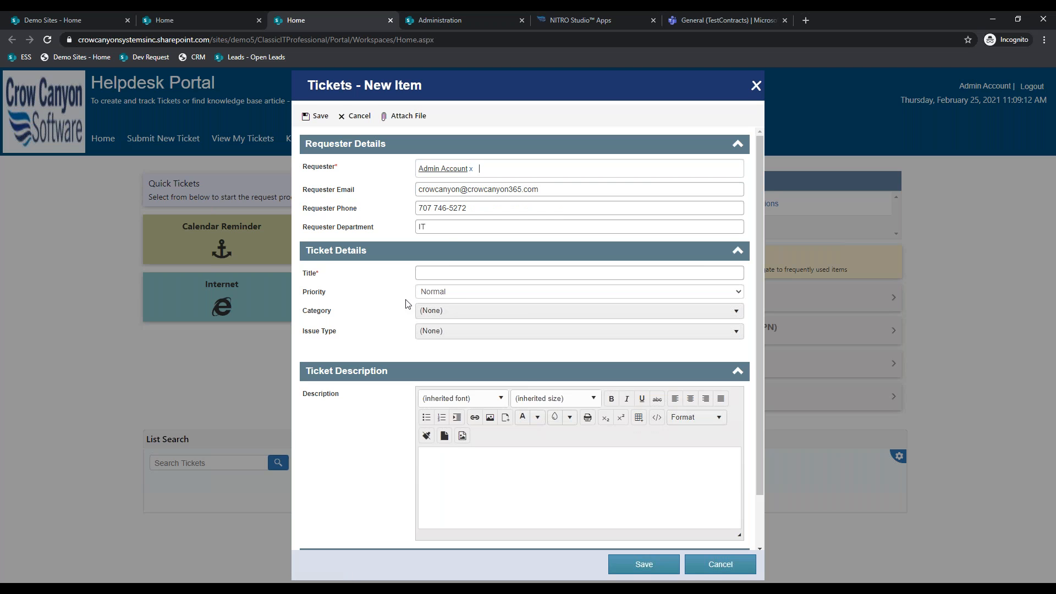
- Enter 'It Help Desk Ticket' as the ticket title
{"action": "left_click", "coordinate": [442, 274]}
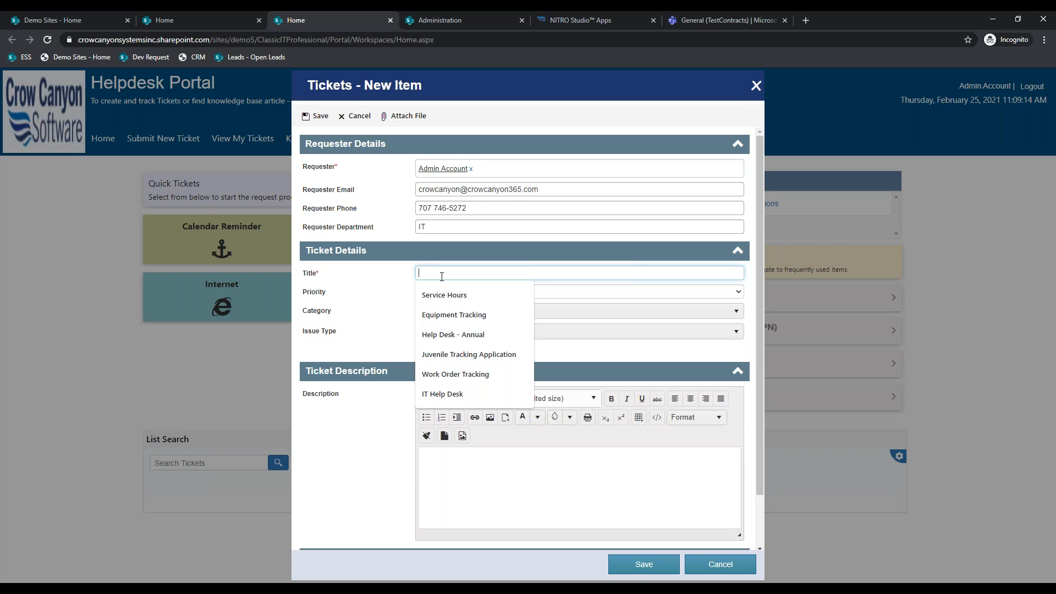
{"action": "type", "text": "It Help Desk "}
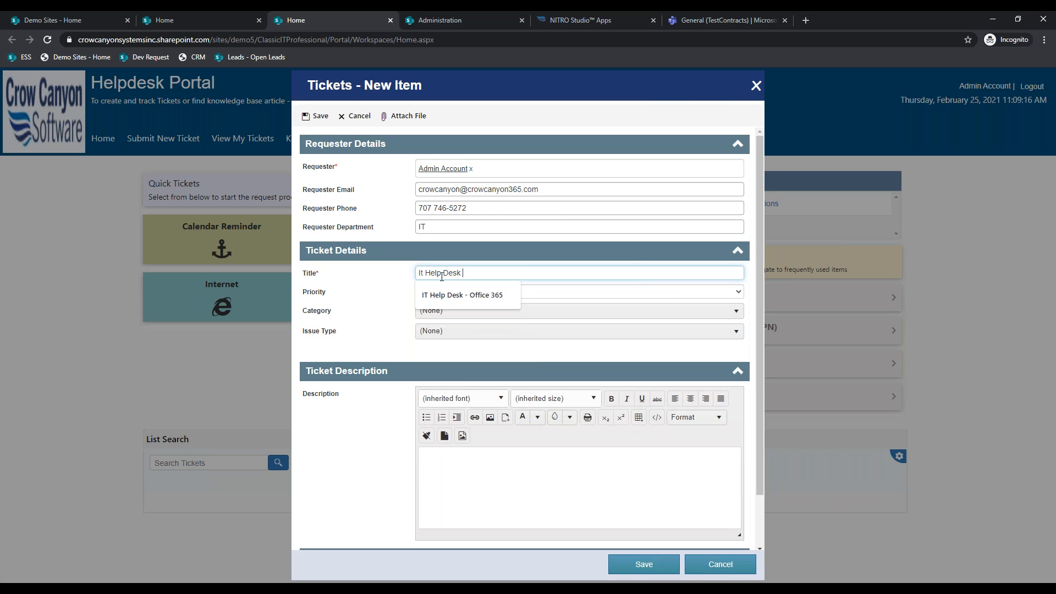
{"action": "type", "text": "Ticket"}
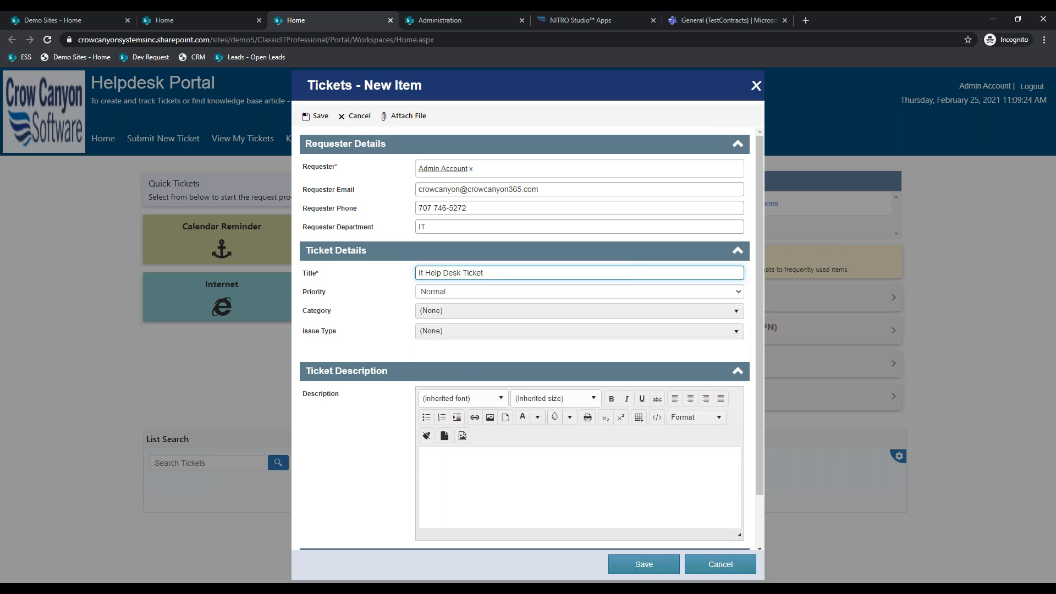
{"action": "scroll", "coordinate": [417, 467], "scroll_direction": "down", "scroll_amount": 1}
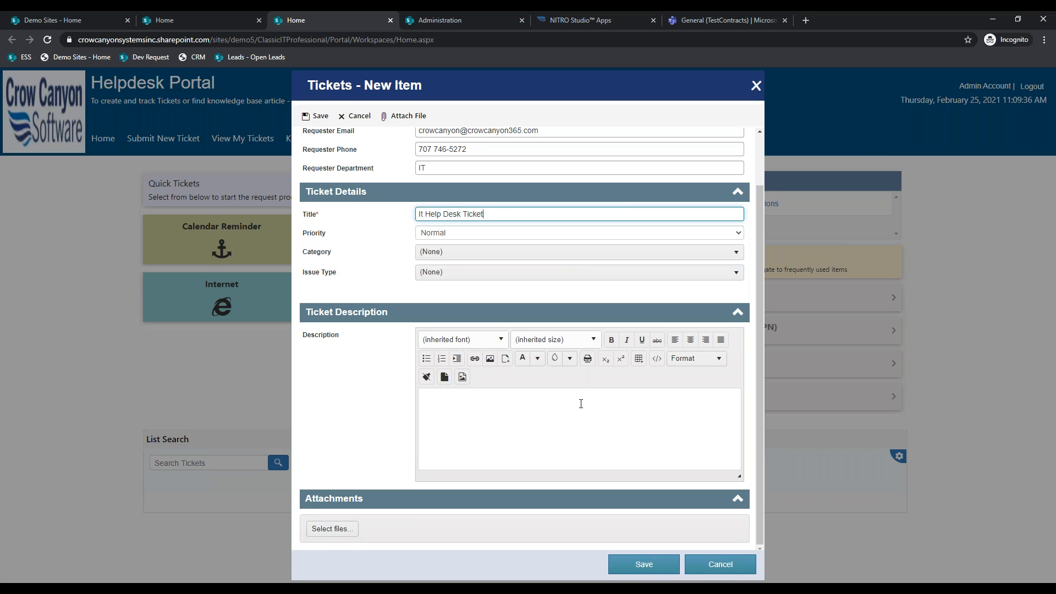
- Set the ticket category to Hardware Request and the issue type to Desktop
{"action": "left_click", "coordinate": [499, 254]}
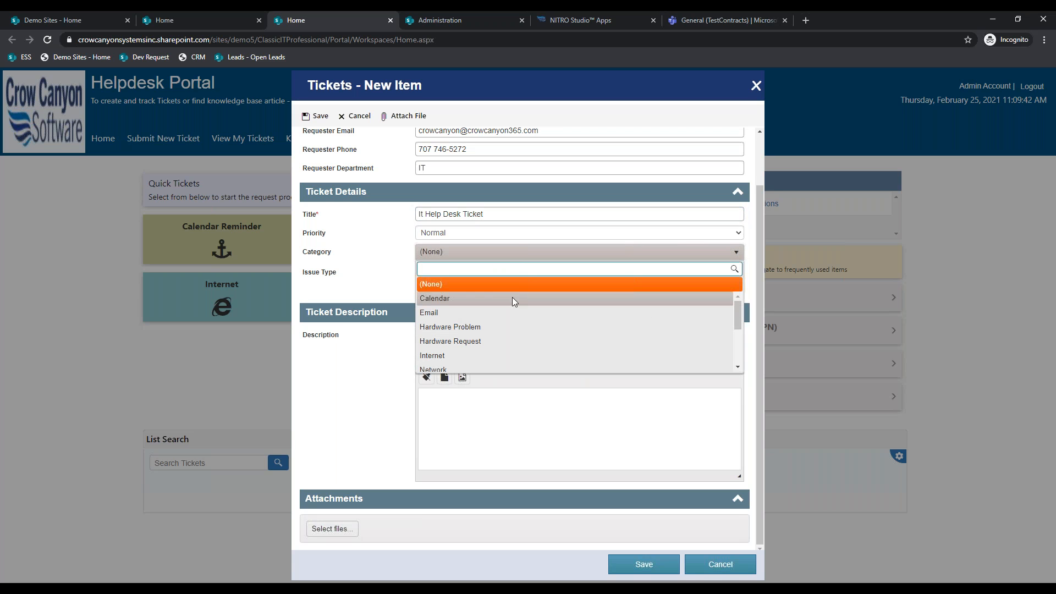
{"action": "left_click", "coordinate": [487, 341]}
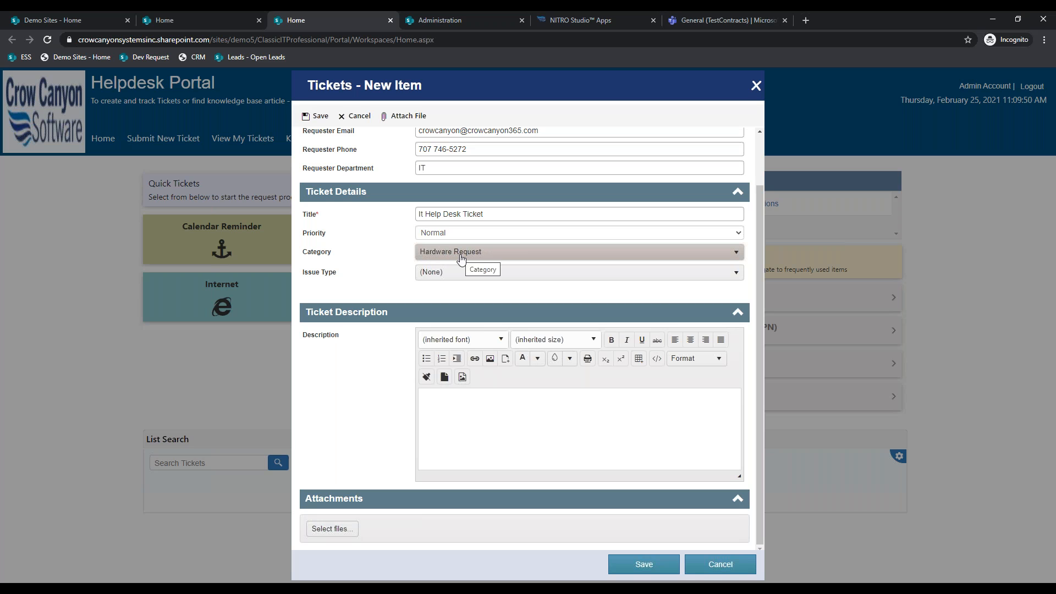
{"action": "left_click", "coordinate": [469, 273]}
{"action": "scroll", "coordinate": [462, 368], "scroll_direction": "down", "scroll_amount": 1}
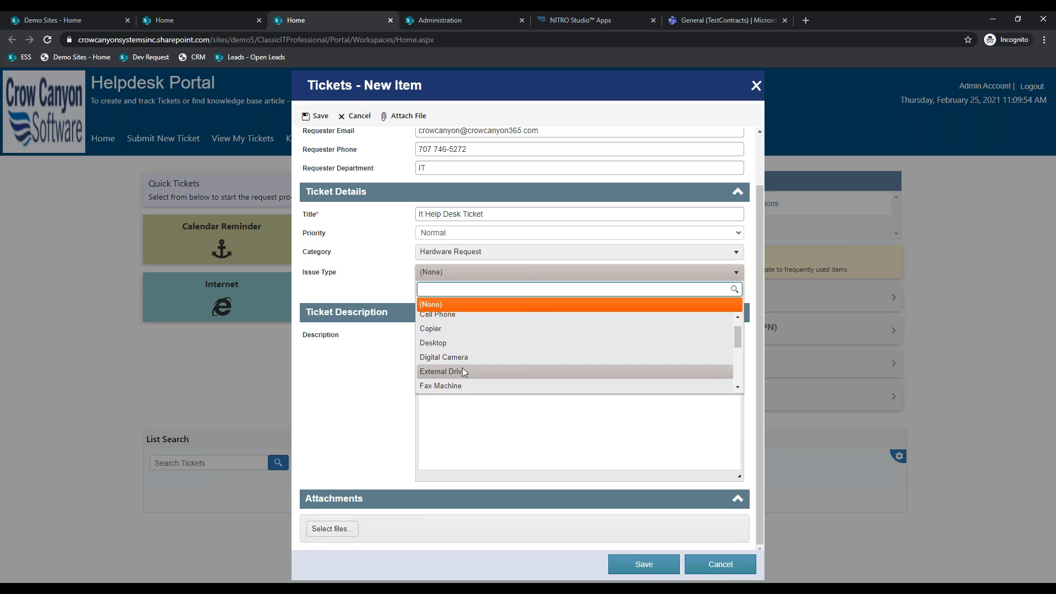
{"action": "left_click", "coordinate": [457, 344]}
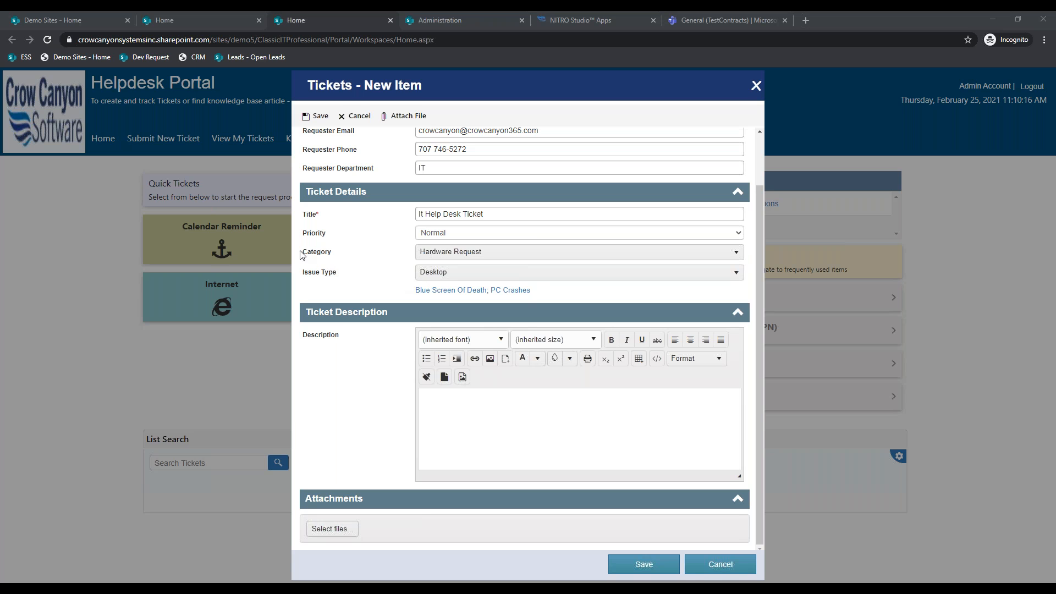
- Try the Hardware Problem category, restore Hardware Request / Desktop, then discard the form
{"action": "left_click", "coordinate": [450, 253]}
{"action": "left_click", "coordinate": [460, 326]}
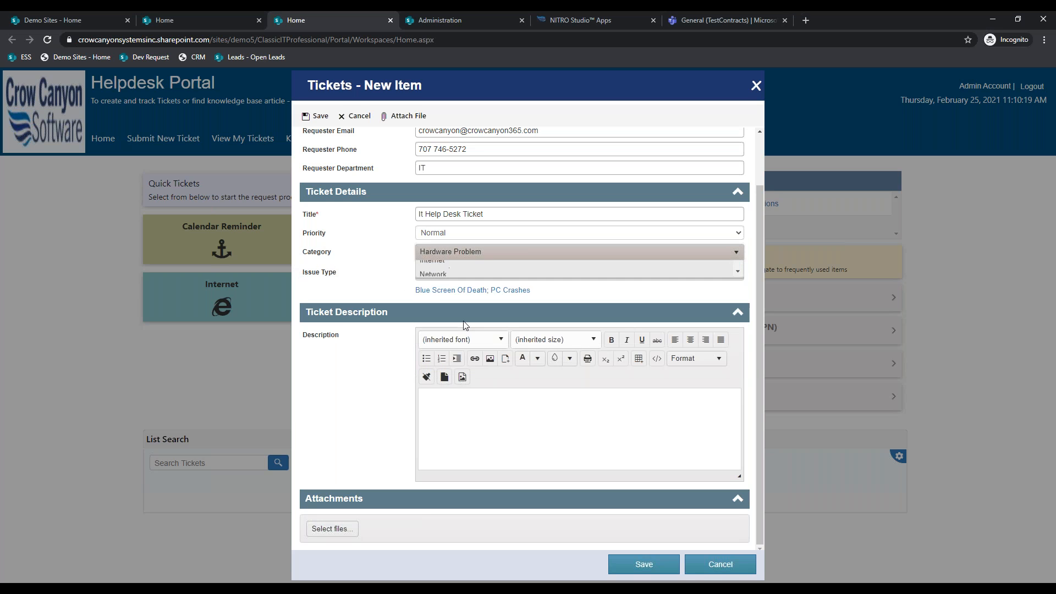
{"action": "left_click", "coordinate": [451, 273]}
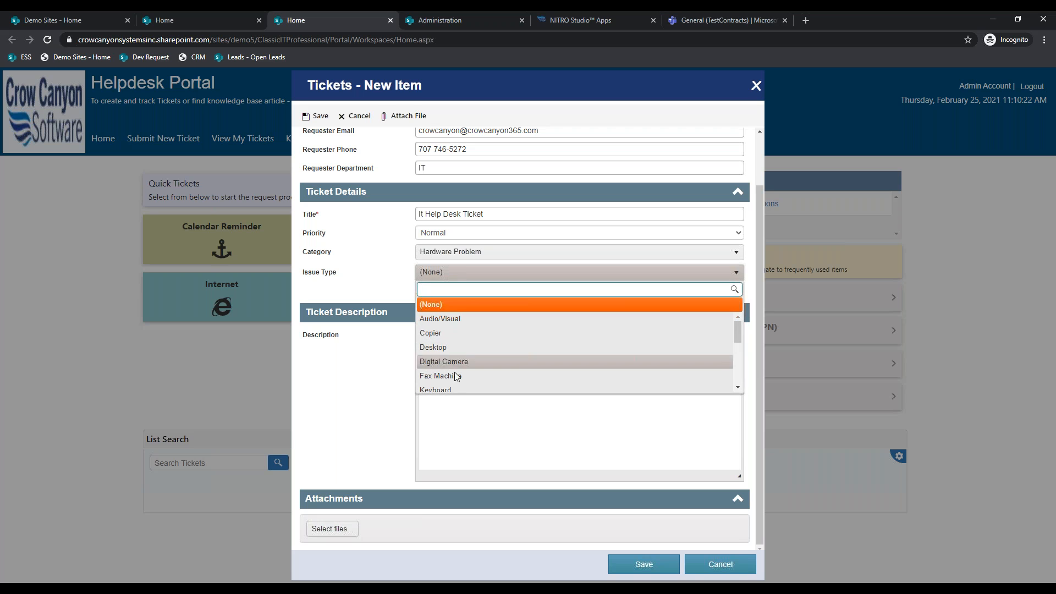
{"action": "left_click", "coordinate": [468, 256]}
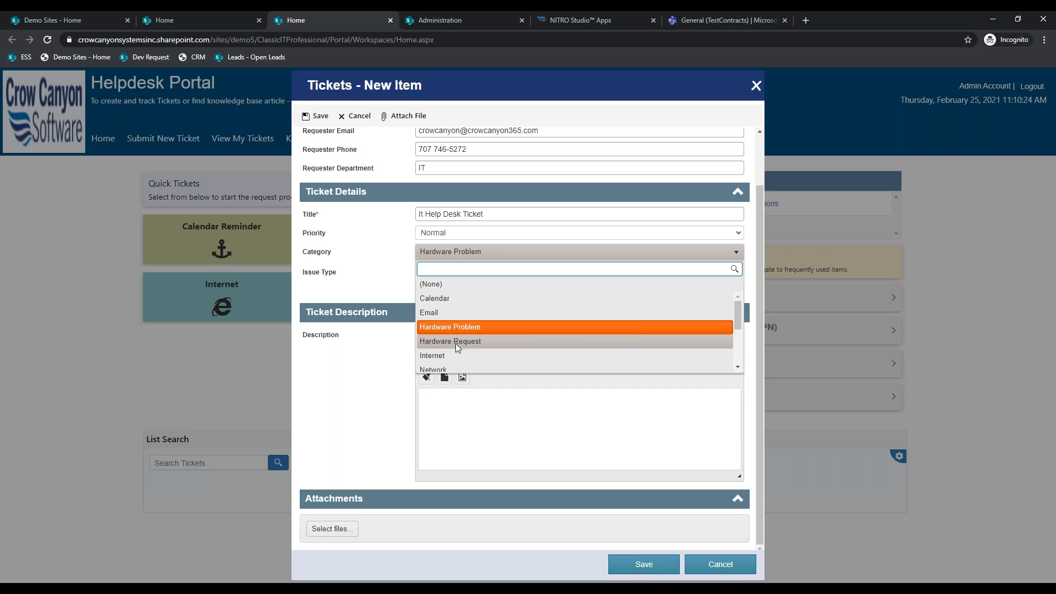
{"action": "left_click", "coordinate": [456, 341]}
{"action": "left_click", "coordinate": [465, 277]}
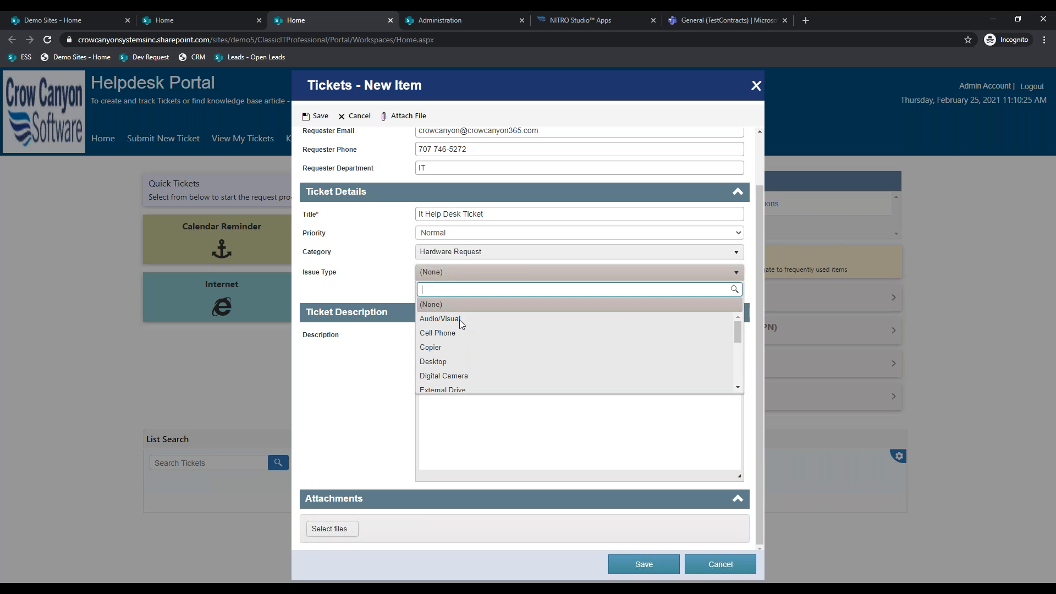
{"action": "left_click", "coordinate": [450, 369]}
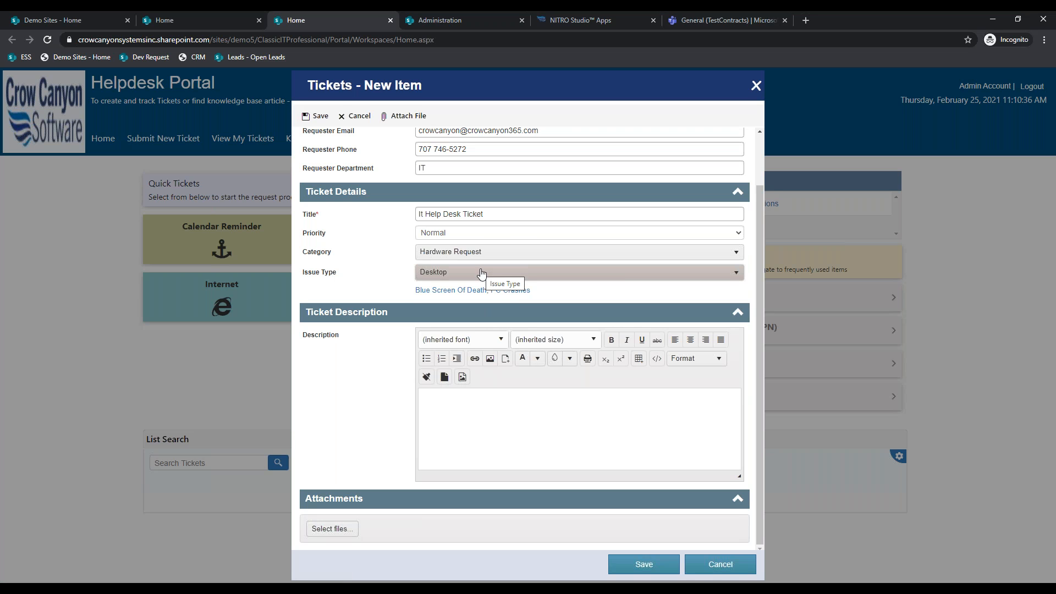
{"action": "left_click", "coordinate": [710, 565]}
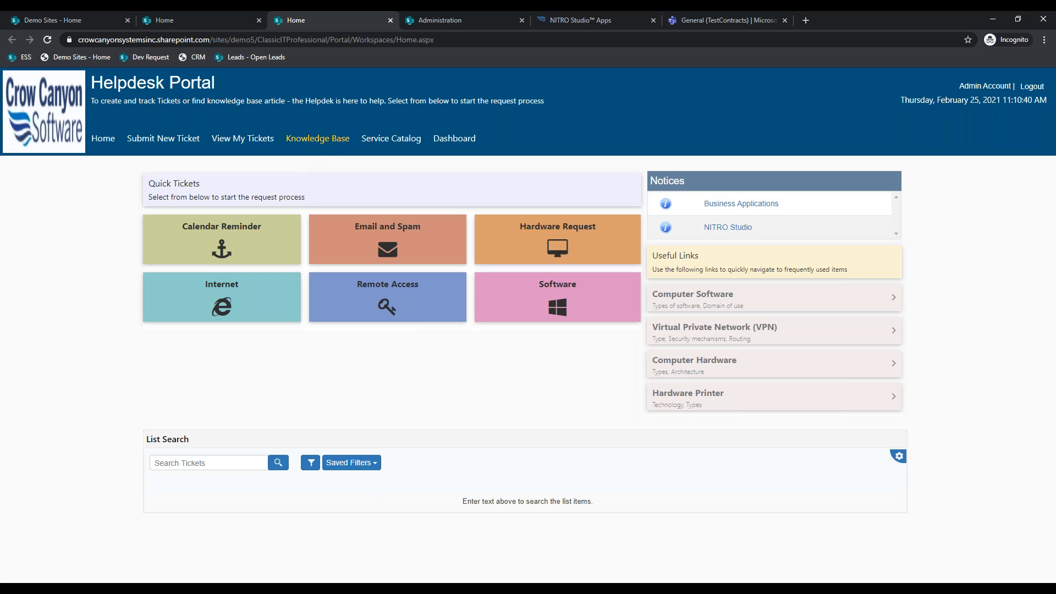
- Search the Knowledge Base for 'Computer' articles, then start a fresh new ticket
{"action": "left_click", "coordinate": [314, 142]}
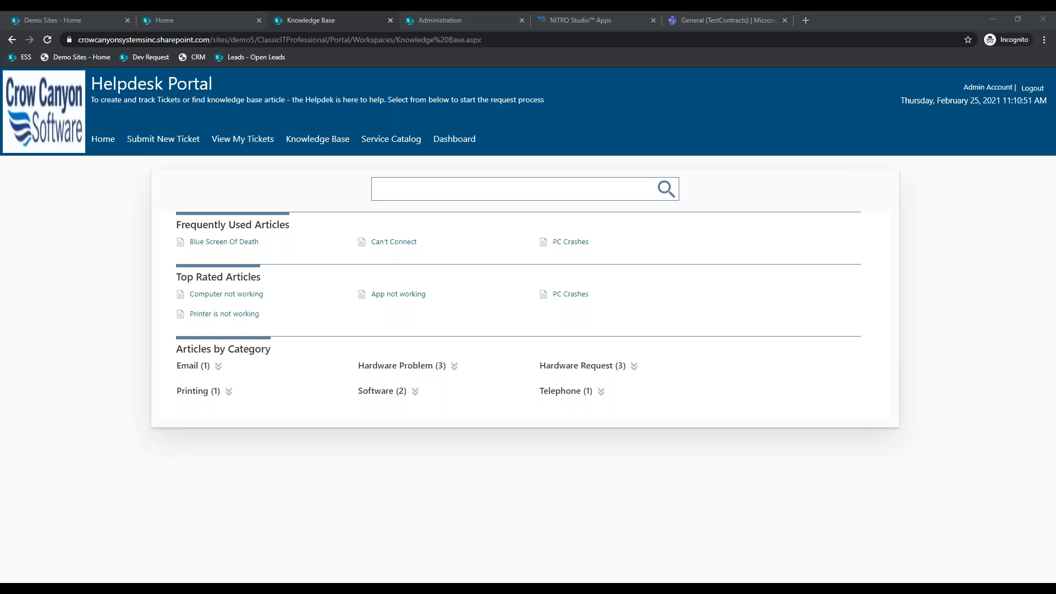
{"action": "left_click", "coordinate": [399, 177]}
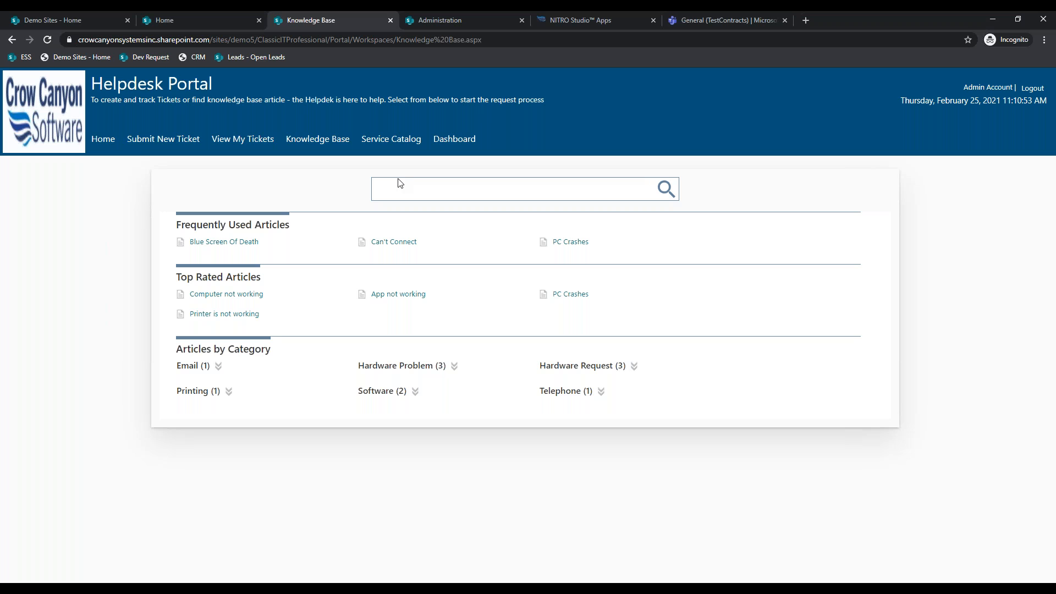
{"action": "type", "text": "Computer"}
{"action": "key", "text": "Return"}
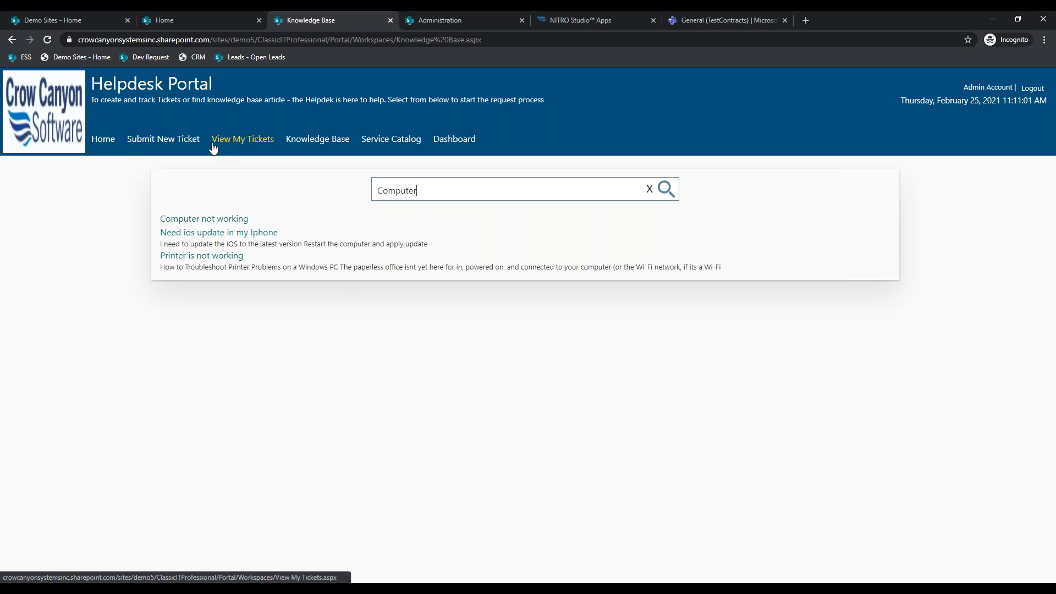
{"action": "left_click", "coordinate": [171, 142]}
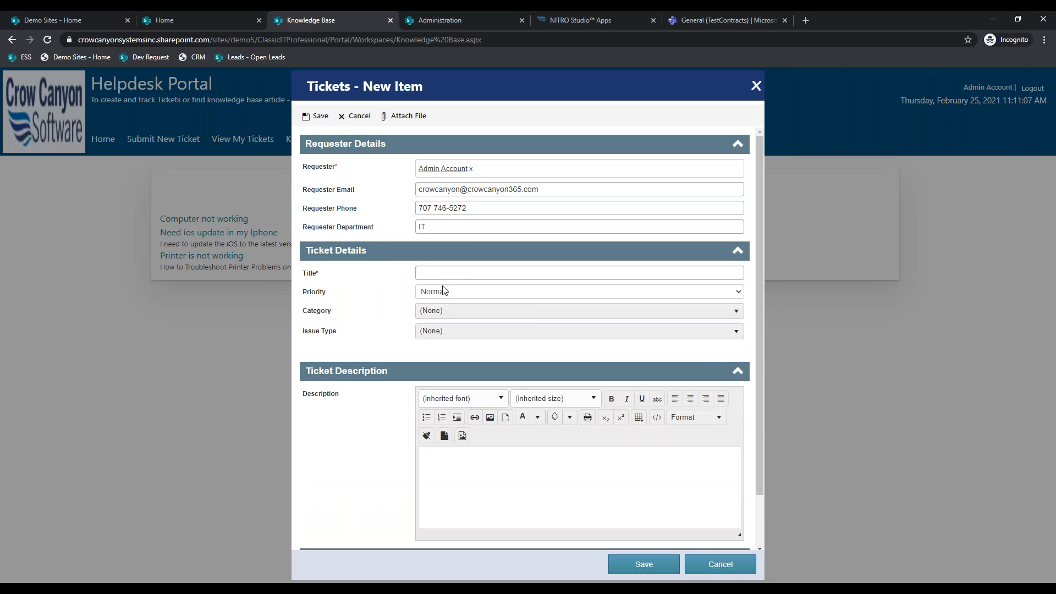
{"action": "left_click", "coordinate": [447, 274]}
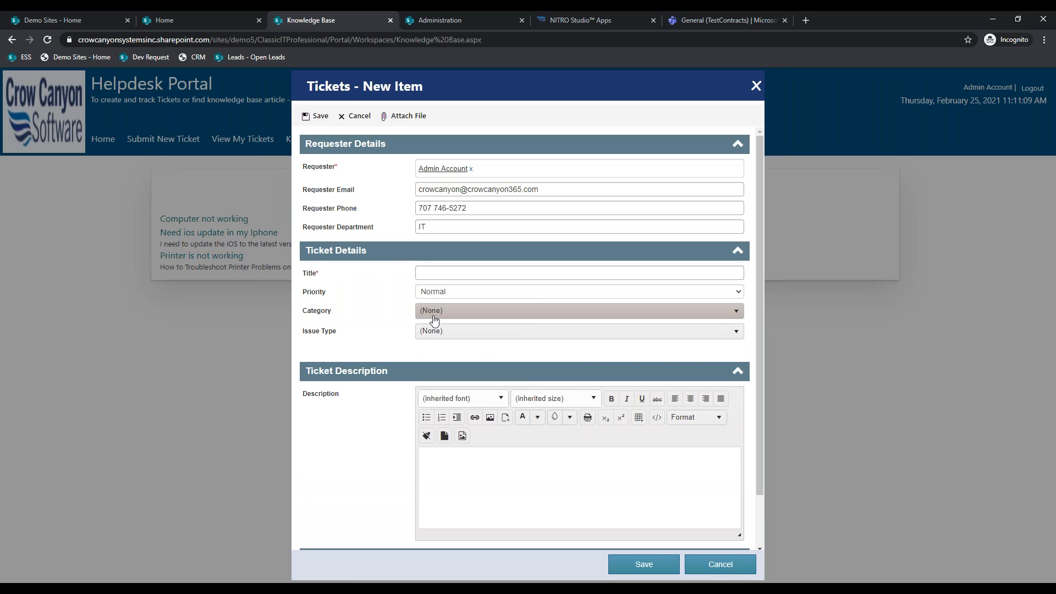
- Set category Hardware Request, issue type Desktop, and 'Test Ticket' as title and description
{"action": "left_click", "coordinate": [431, 315]}
{"action": "left_click", "coordinate": [464, 401]}
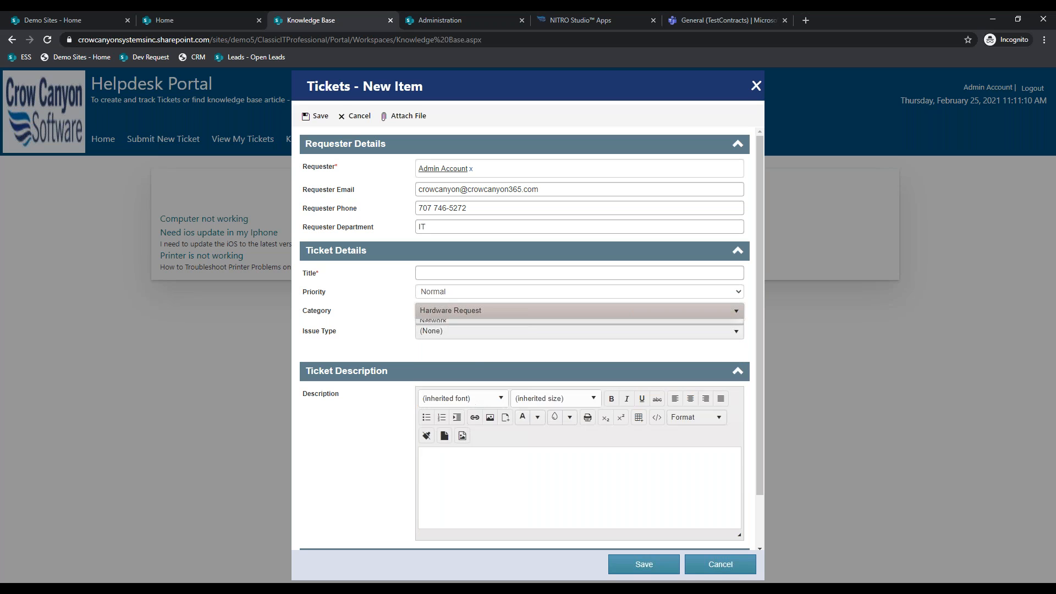
{"action": "left_click", "coordinate": [477, 332]}
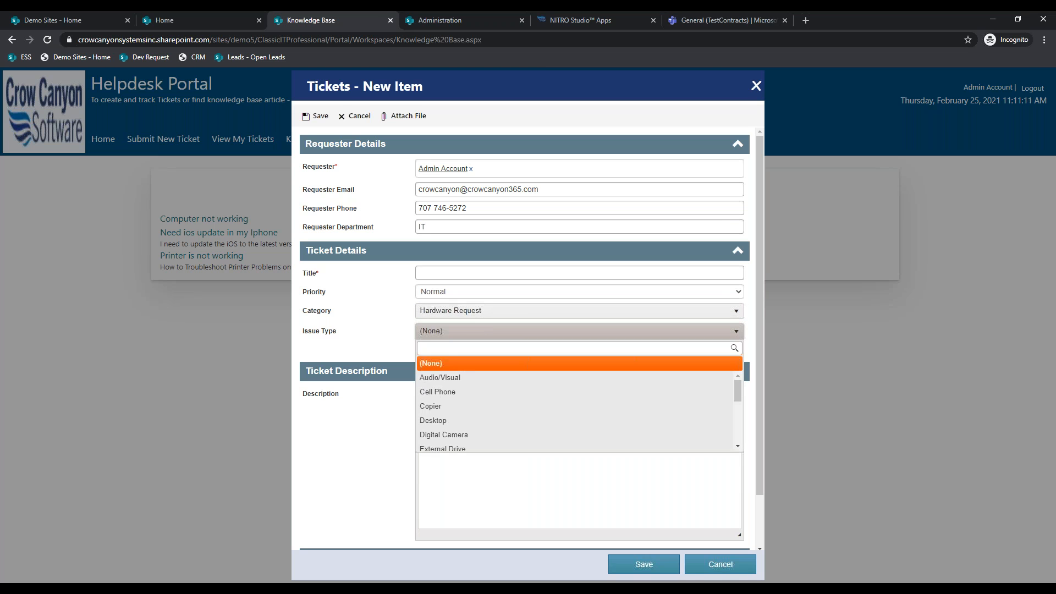
{"action": "left_click", "coordinate": [465, 423]}
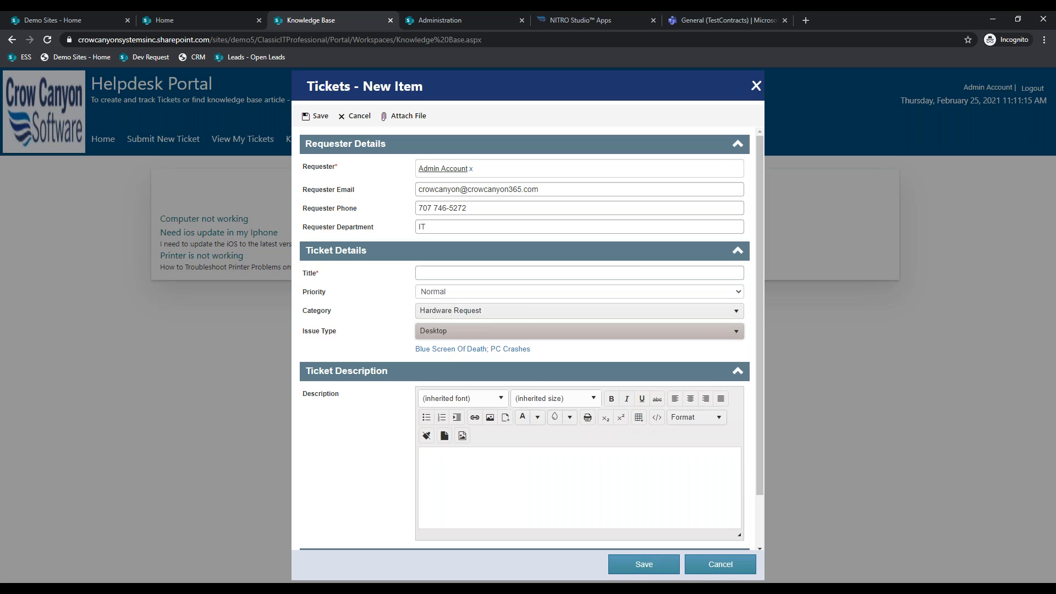
{"action": "left_click", "coordinate": [435, 273]}
{"action": "type", "text": "Test Ticket"}
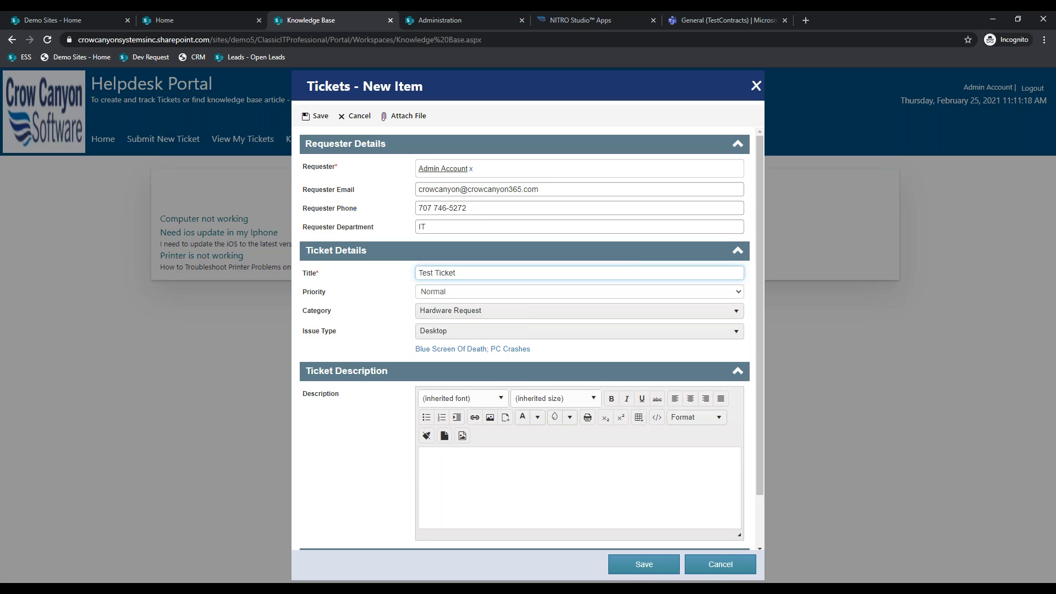
{"action": "scroll", "coordinate": [457, 420], "scroll_direction": "down", "scroll_amount": 1}
{"action": "left_click", "coordinate": [456, 423]}
{"action": "type", "text": "Test Ticket"}
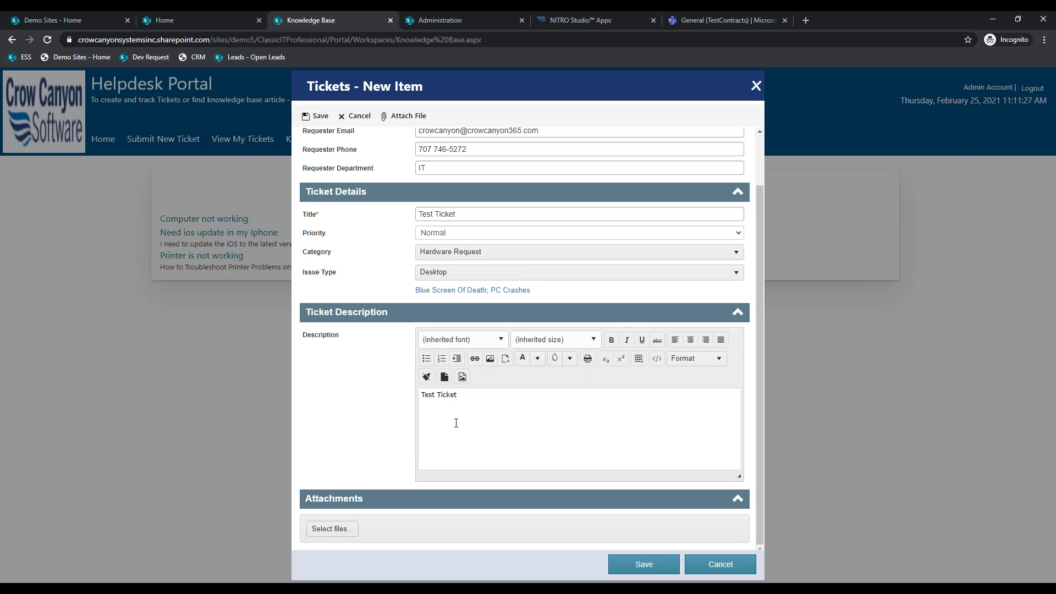
- Check the other open pages, then return to the ticket form and save it
{"action": "left_click", "coordinate": [593, 17]}
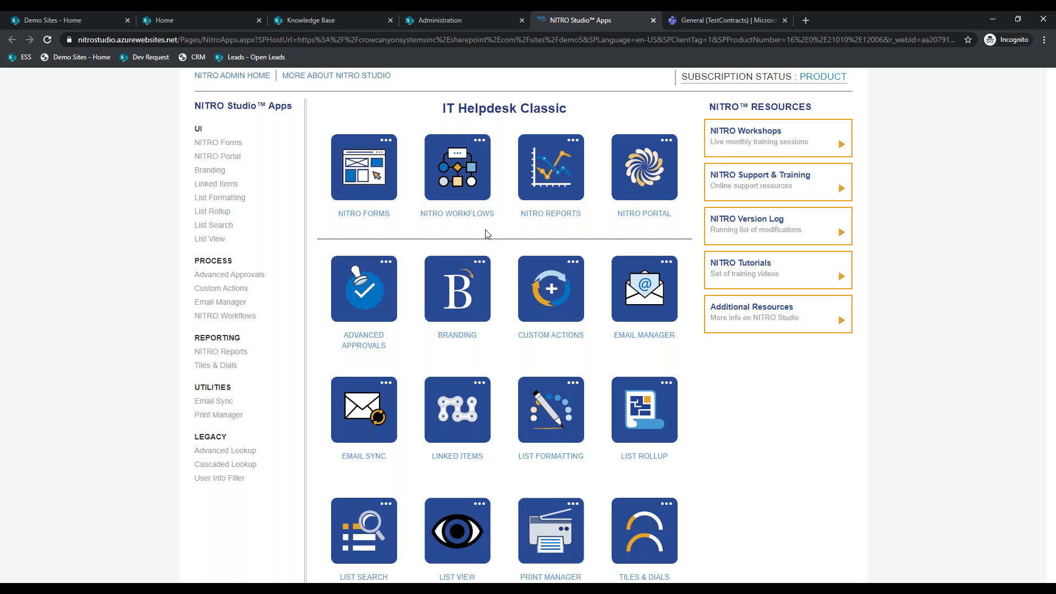
{"action": "left_click", "coordinate": [201, 13]}
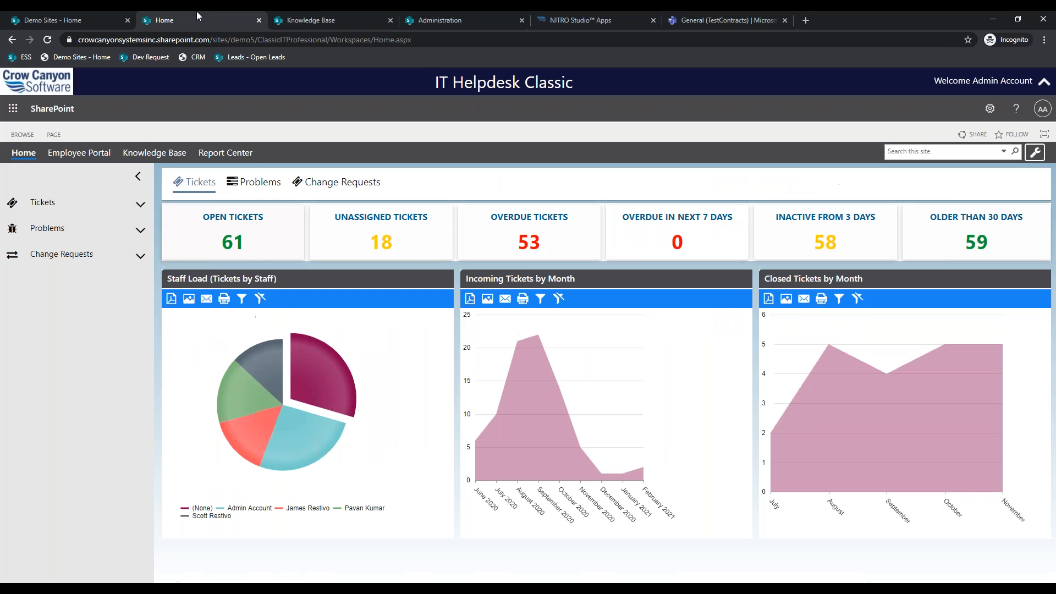
{"action": "left_click", "coordinate": [311, 19]}
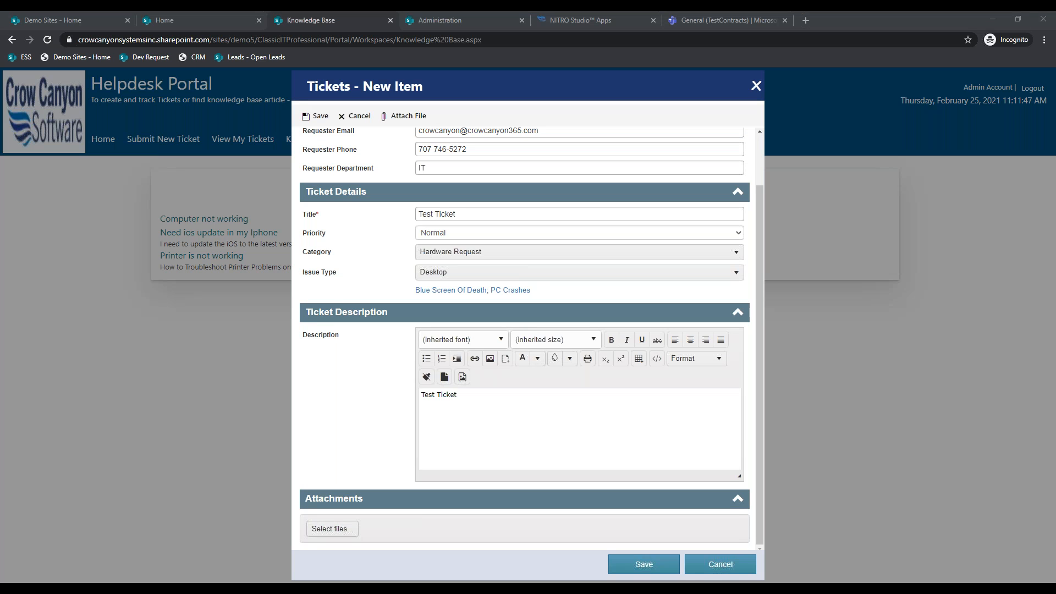
{"action": "scroll", "coordinate": [544, 482], "scroll_direction": "up", "scroll_amount": 1}
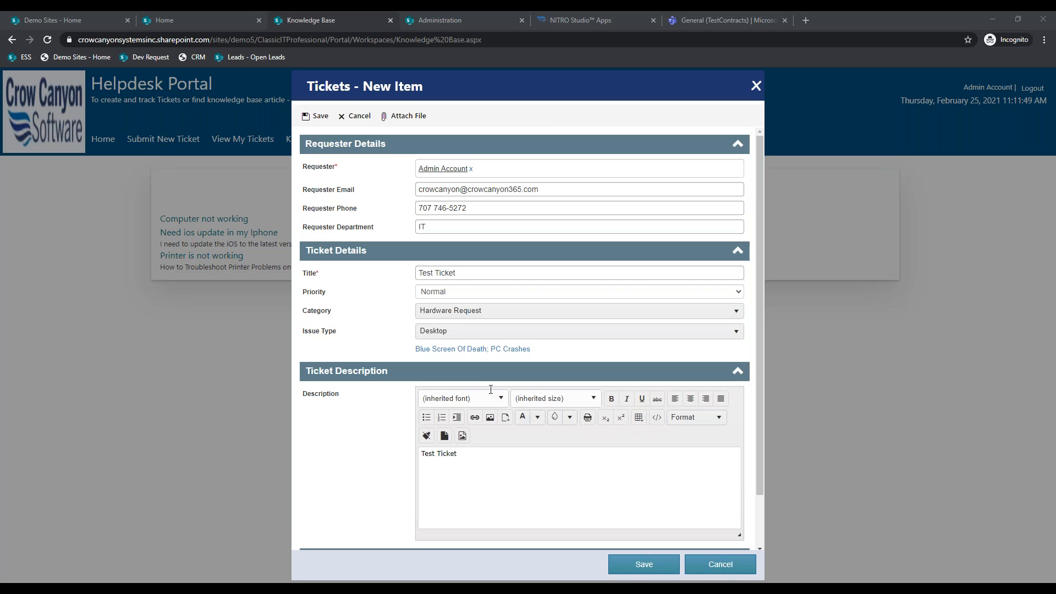
{"action": "left_click", "coordinate": [663, 571]}
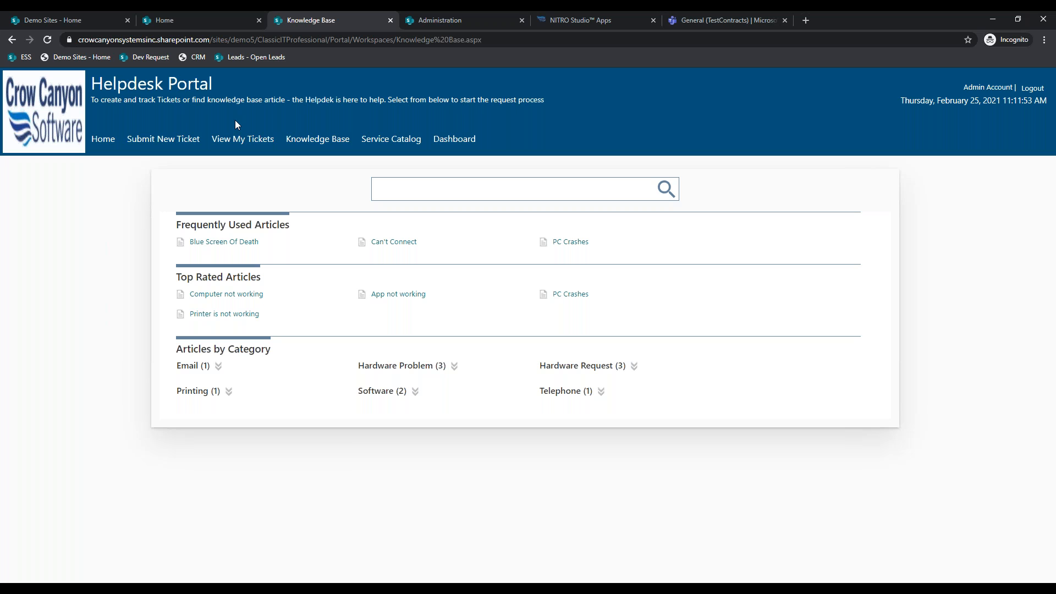
- Browse My Tickets, switching between the closed and all-tickets views
{"action": "left_click", "coordinate": [233, 138]}
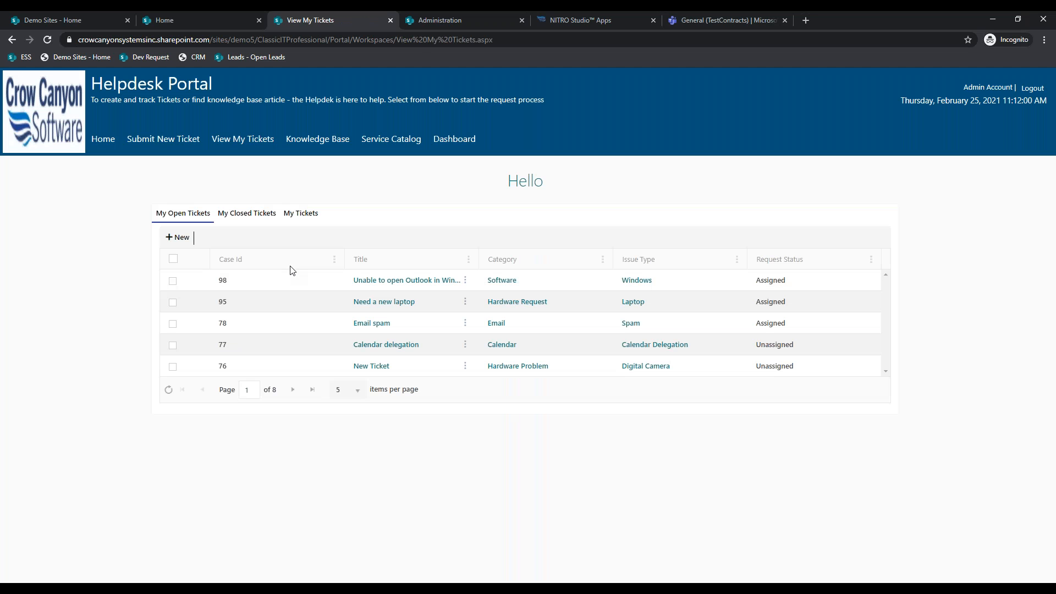
{"action": "left_click", "coordinate": [238, 221]}
{"action": "left_click", "coordinate": [307, 220]}
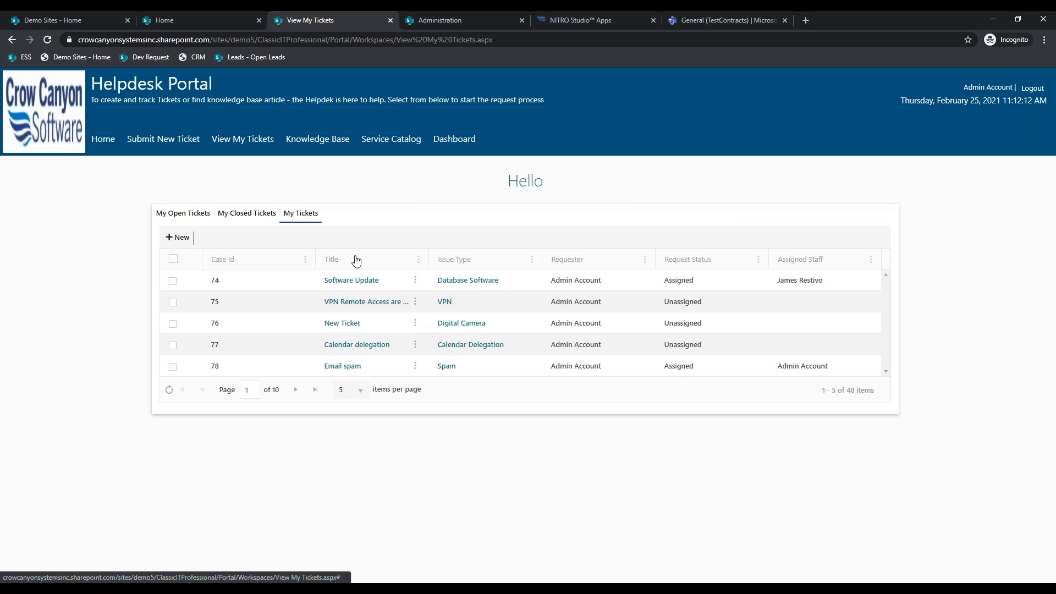
{"action": "left_click", "coordinate": [564, 18]}
{"action": "scroll", "coordinate": [556, 355], "scroll_direction": "down", "scroll_amount": 2}
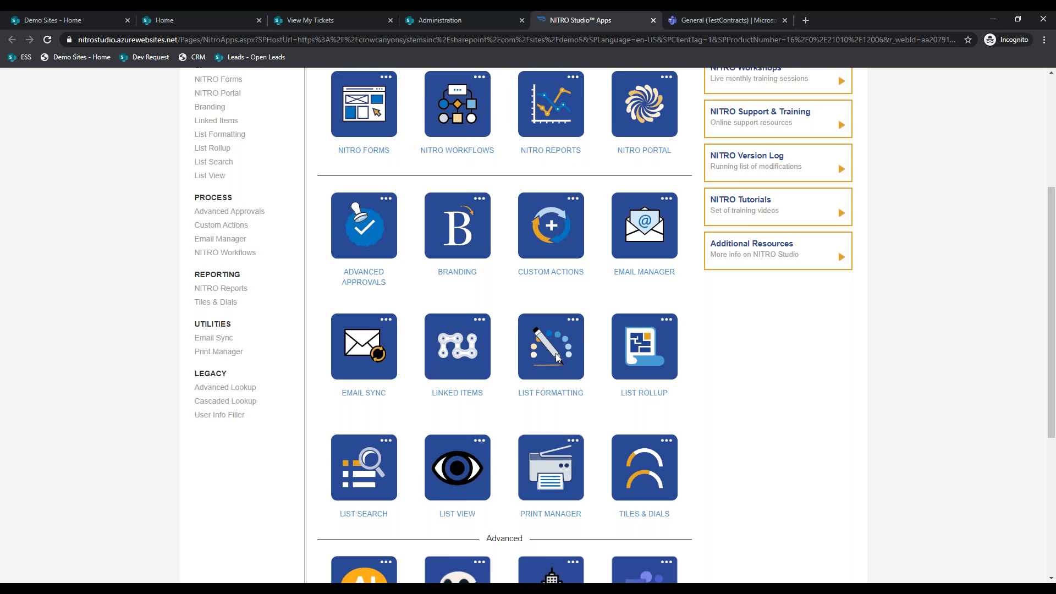
- Show My Open Tickets and open ticket 98, 'Unable to open Outlook in Windows 10'
{"action": "left_click", "coordinate": [376, 15]}
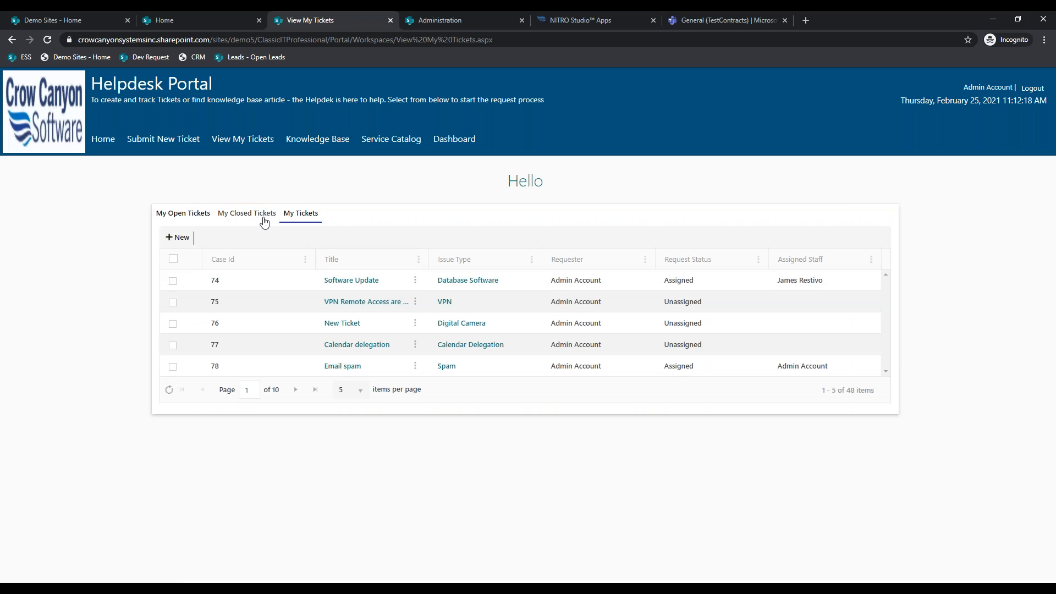
{"action": "left_click", "coordinate": [246, 214]}
{"action": "left_click", "coordinate": [199, 214]}
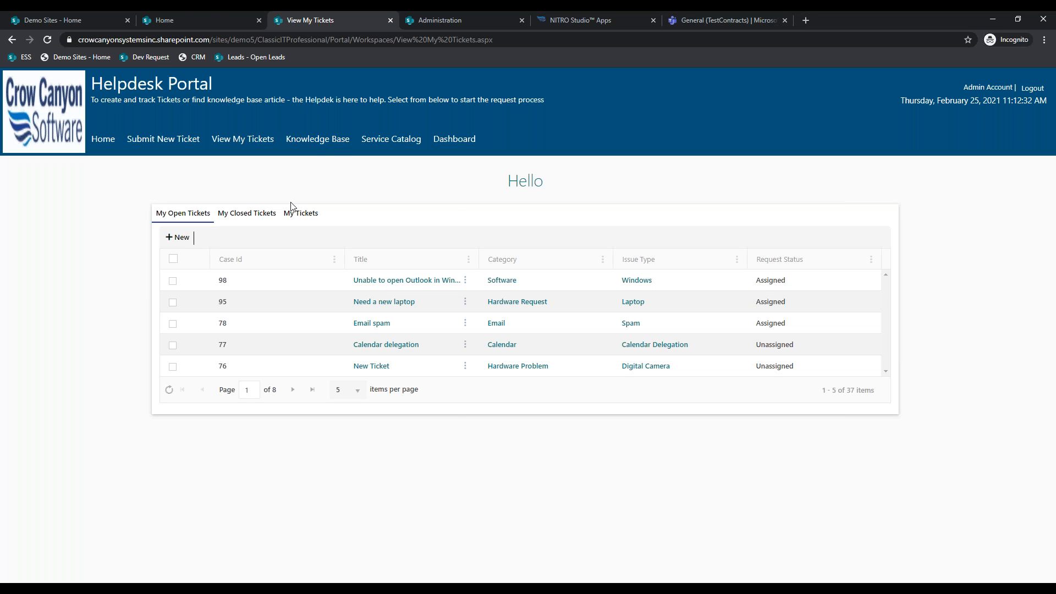
{"action": "left_click", "coordinate": [179, 12]}
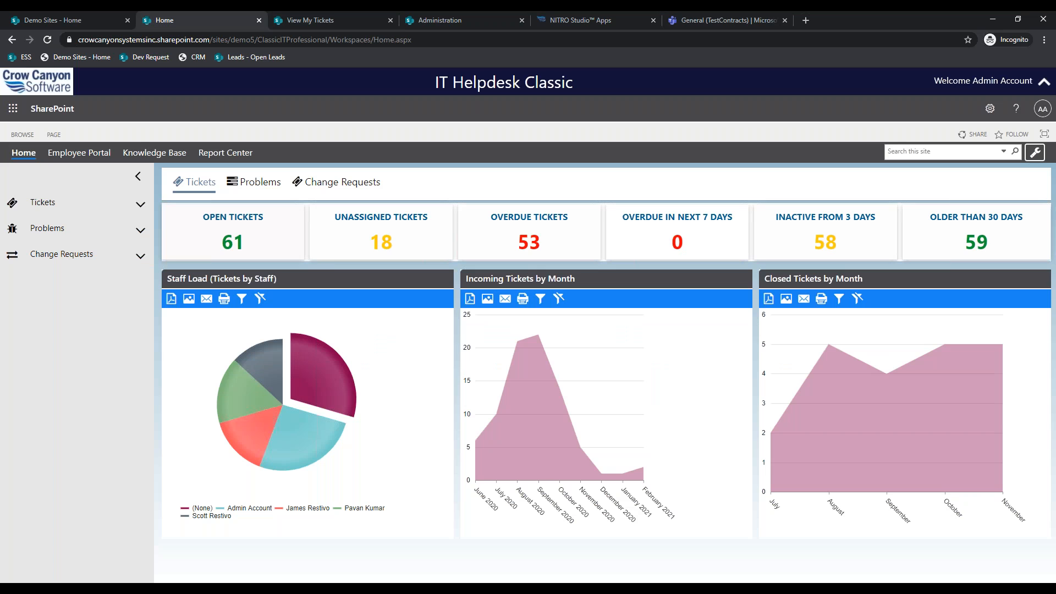
{"action": "key", "text": "ctrl+Tab"}
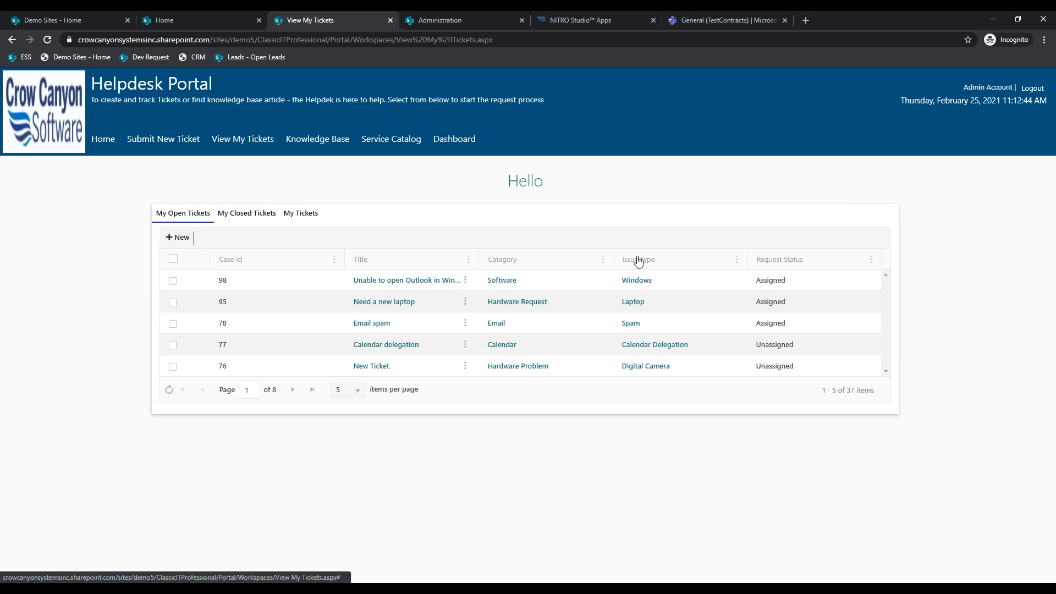
{"action": "left_click", "coordinate": [374, 284]}
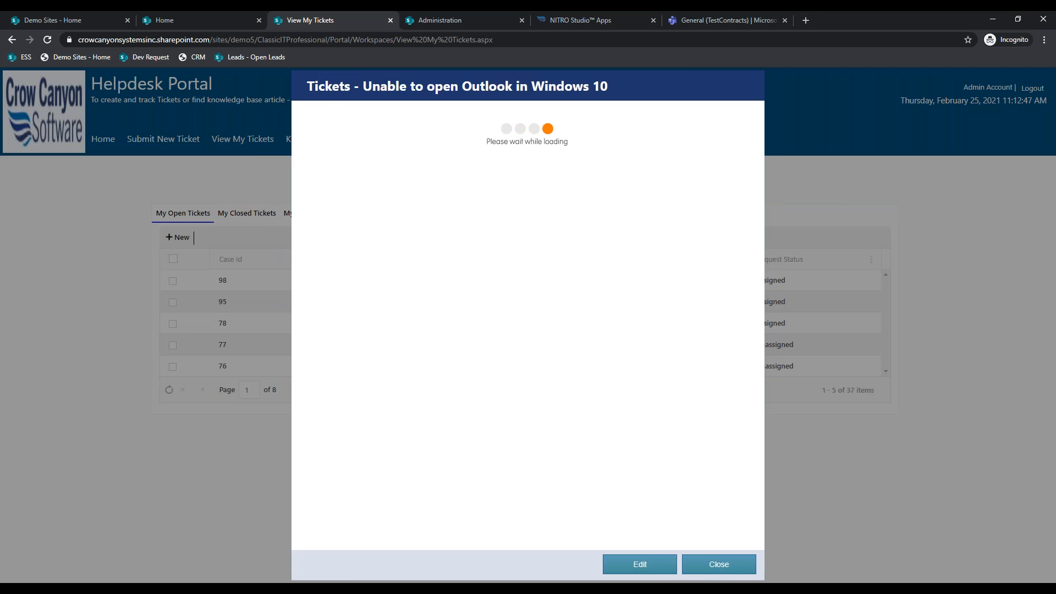
- Close the Outlook ticket 98 details and go back to the Helpdesk Portal home page
{"action": "left_click_drag", "start_coordinate": [465, 325], "coordinate": [388, 302]}
{"action": "left_click", "coordinate": [509, 326]}
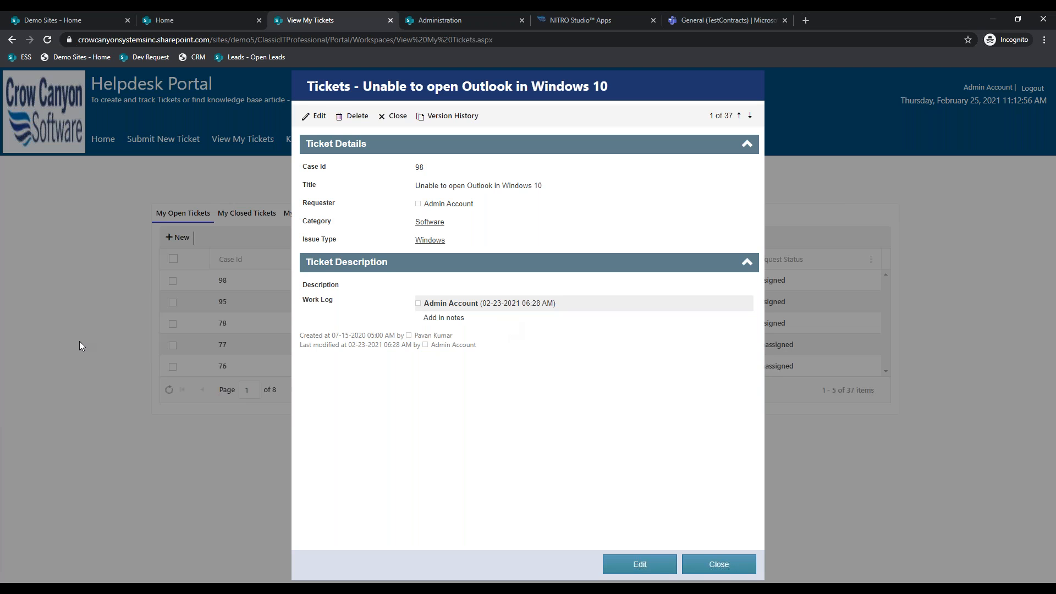
{"action": "left_click", "coordinate": [719, 565]}
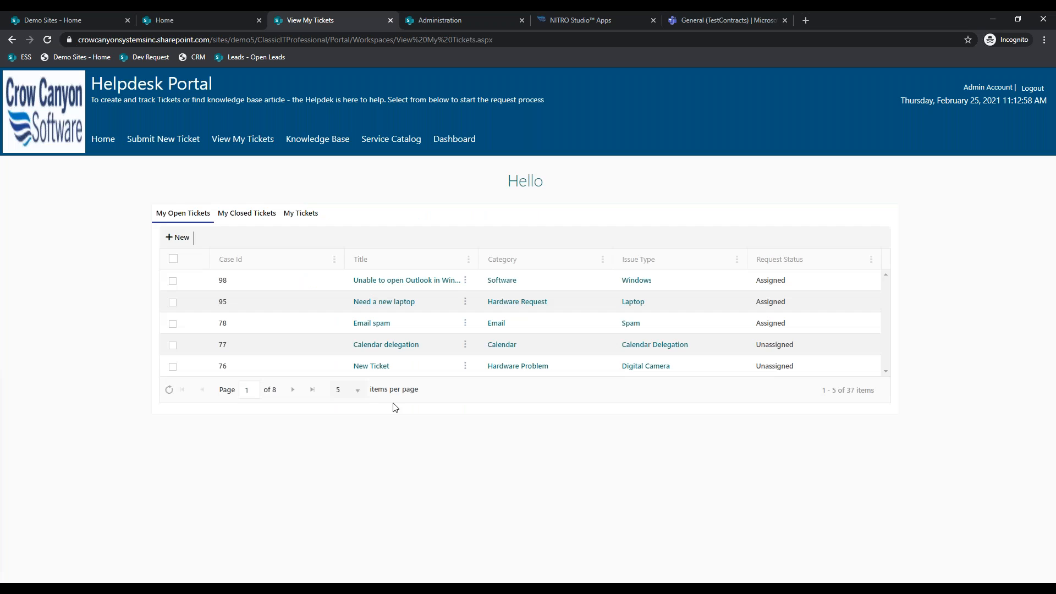
{"action": "left_click", "coordinate": [99, 141]}
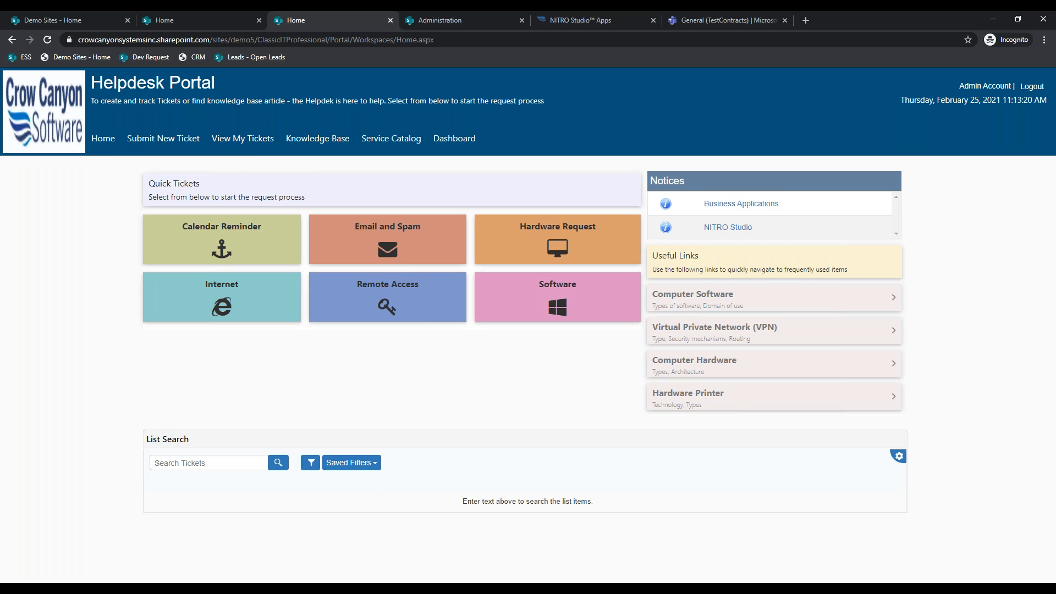
{"action": "left_click_drag", "start_coordinate": [0, 16], "coordinate": [279, 70]}
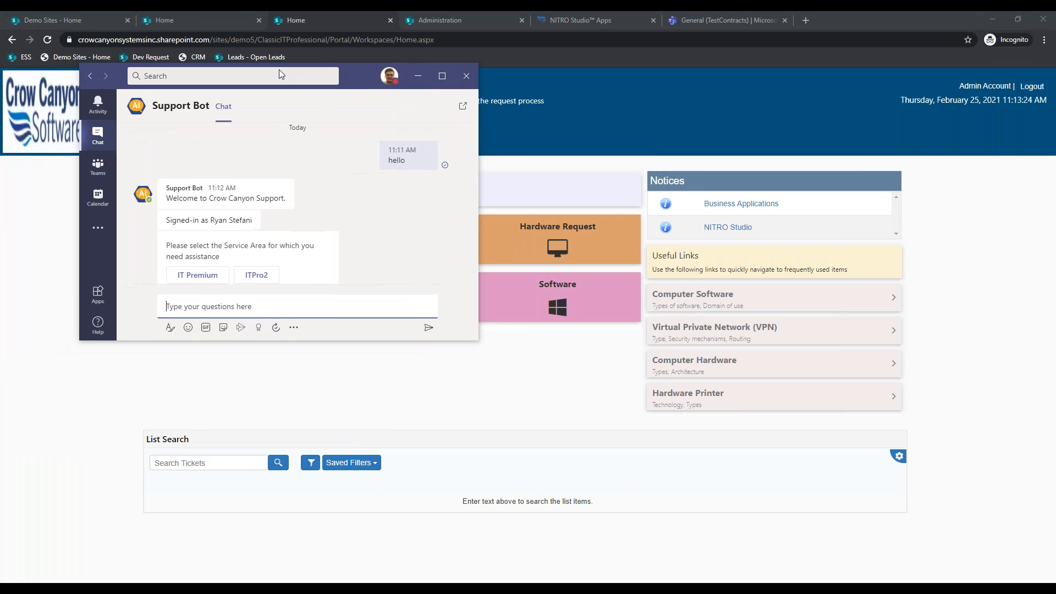
- In full-screen Teams, choose IT Premium and send 'Forgot password' to the Support Bot
{"action": "left_click", "coordinate": [442, 75]}
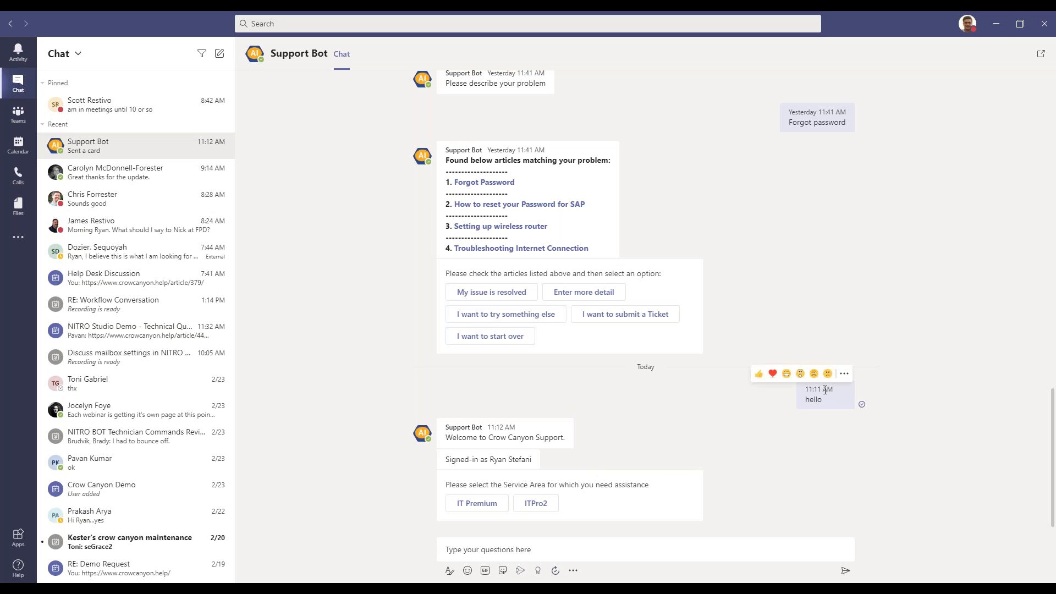
{"action": "left_click", "coordinate": [500, 501]}
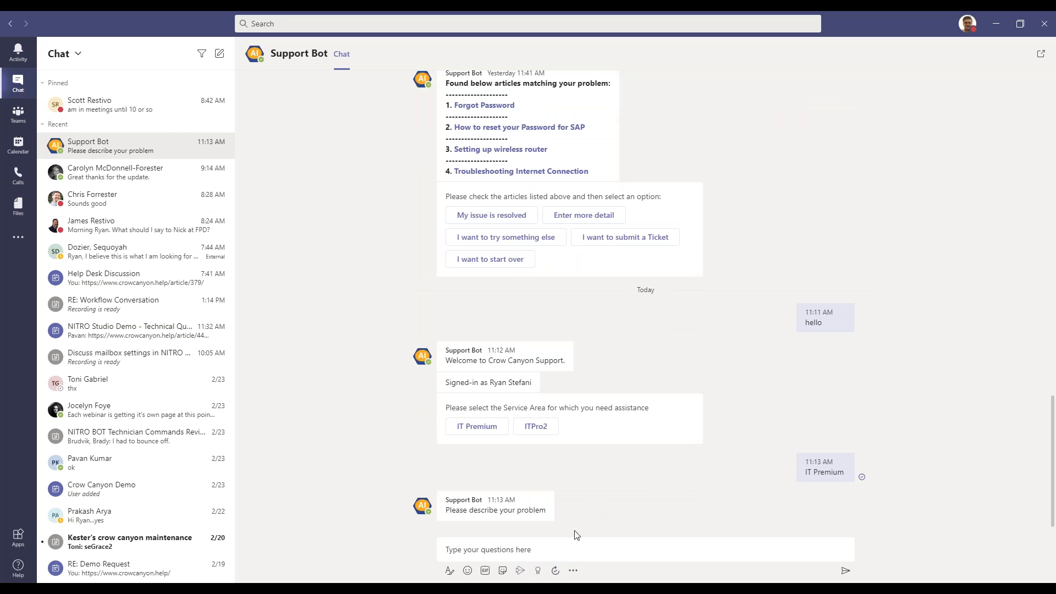
{"action": "left_click", "coordinate": [544, 552]}
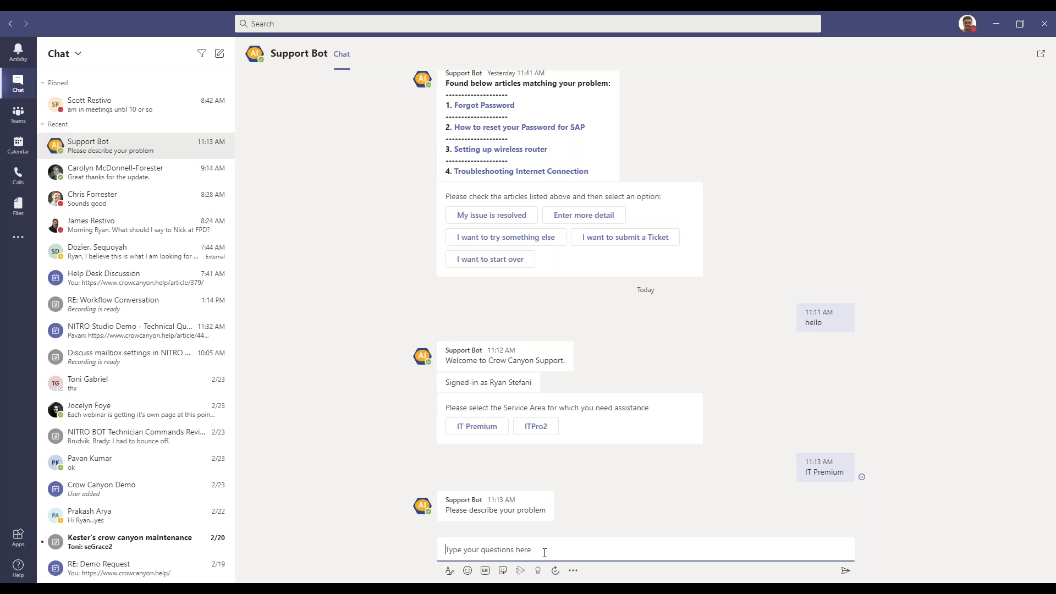
{"action": "type", "text": "Forgot password"}
{"action": "key", "text": "Return"}
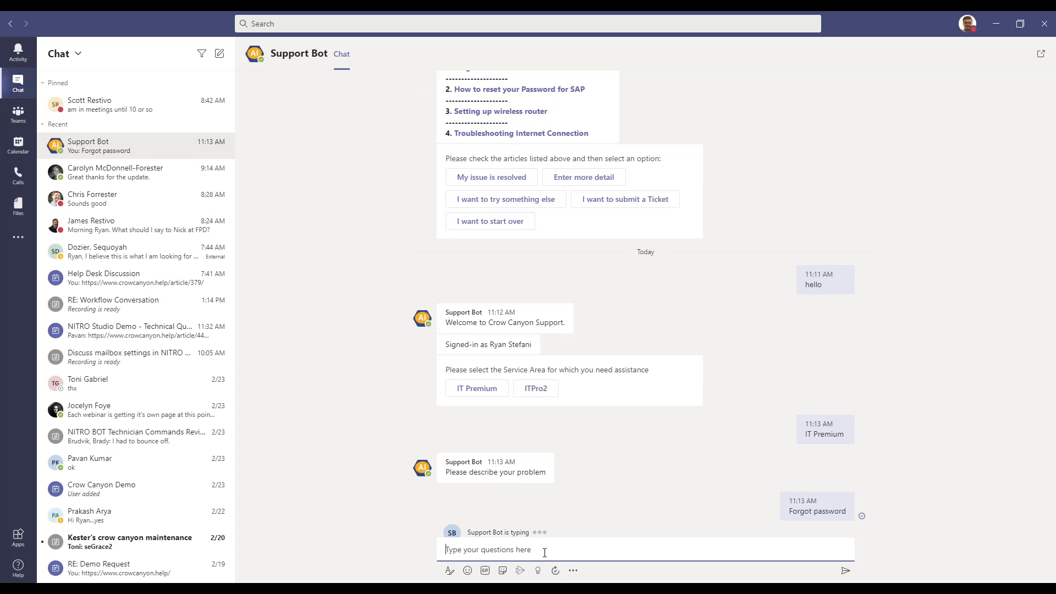
{"action": "left_click", "coordinate": [996, 23]}
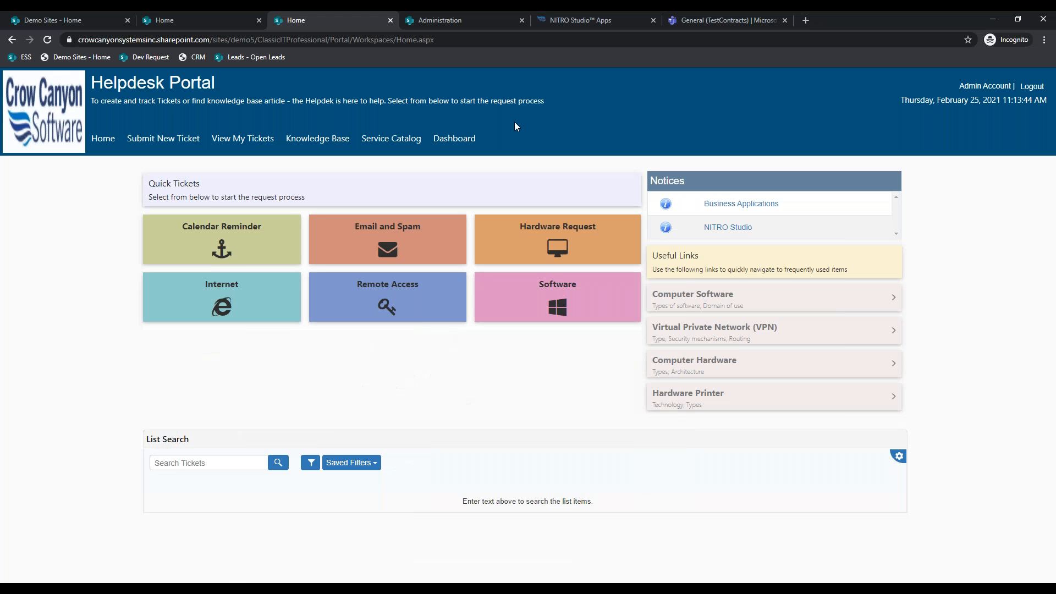
{"action": "left_click", "coordinate": [182, 140]}
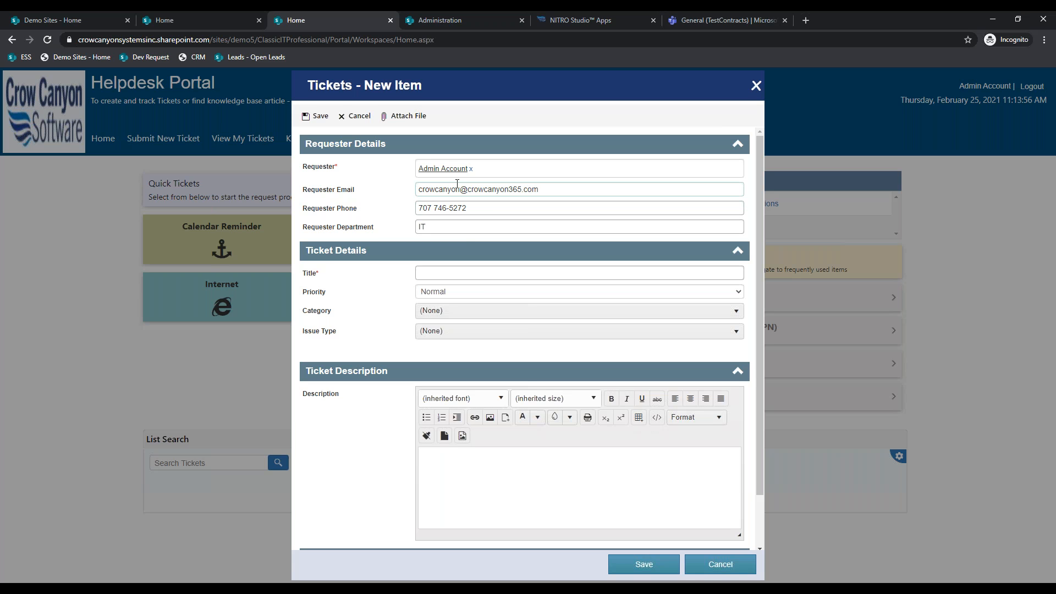
{"action": "scroll", "coordinate": [457, 429], "scroll_direction": "down", "scroll_amount": 1}
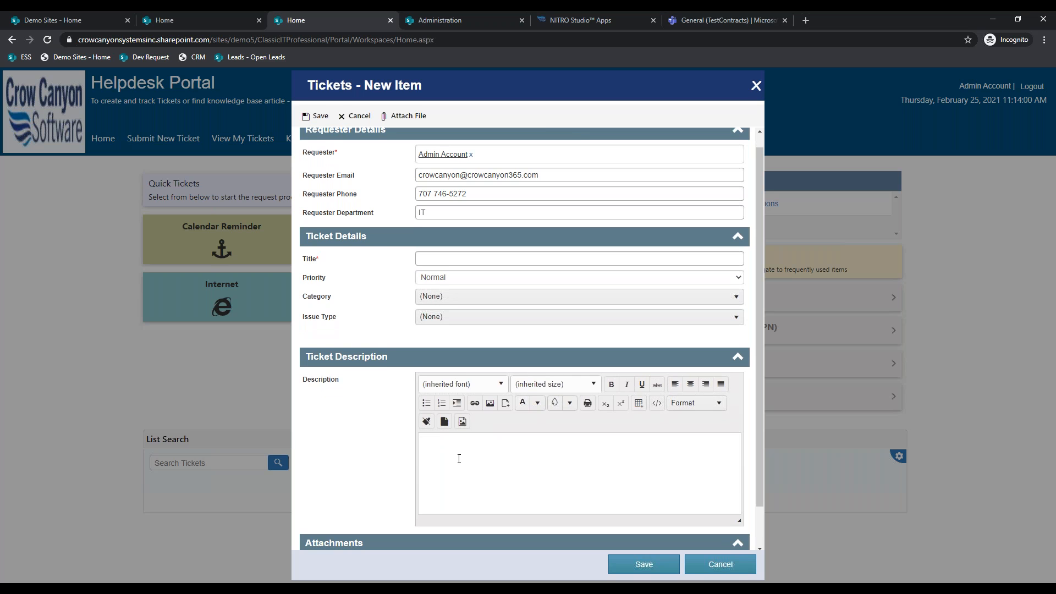
{"action": "scroll", "coordinate": [460, 459], "scroll_direction": "up", "scroll_amount": 1}
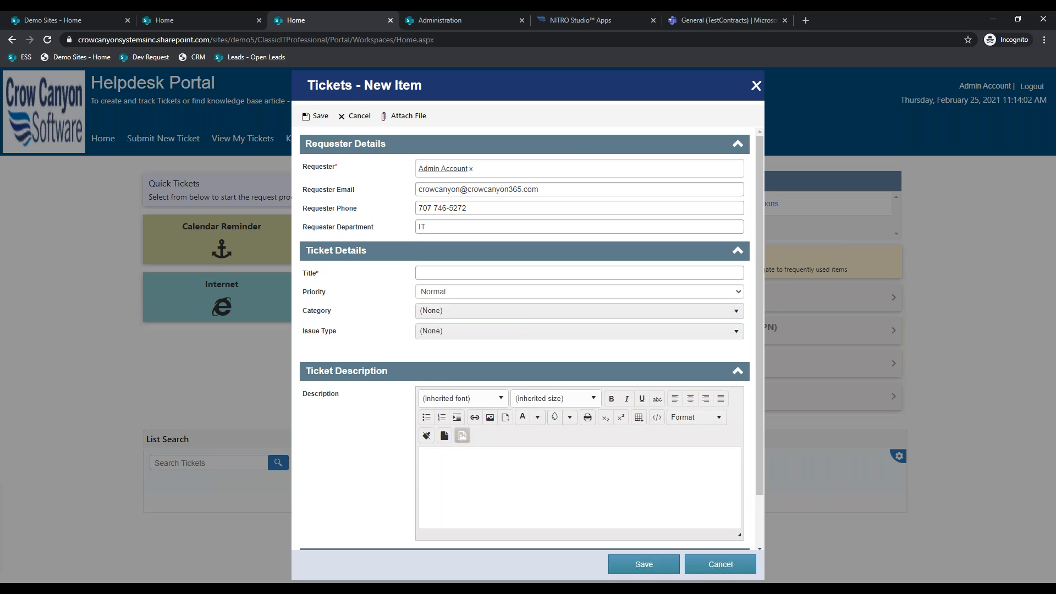
{"action": "left_click", "coordinate": [698, 565]}
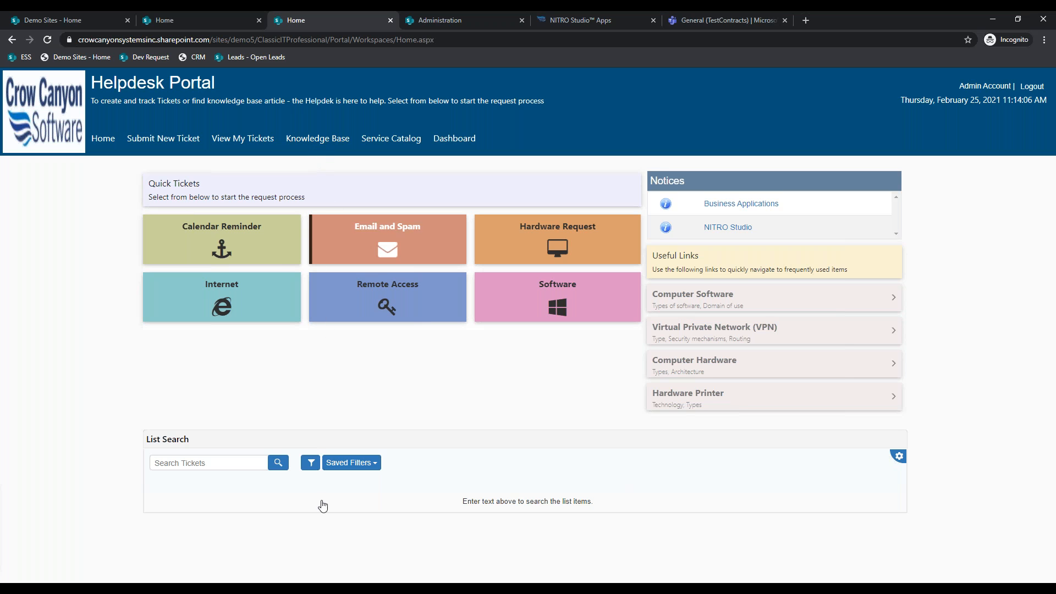
{"action": "key", "text": "alt+Tab"}
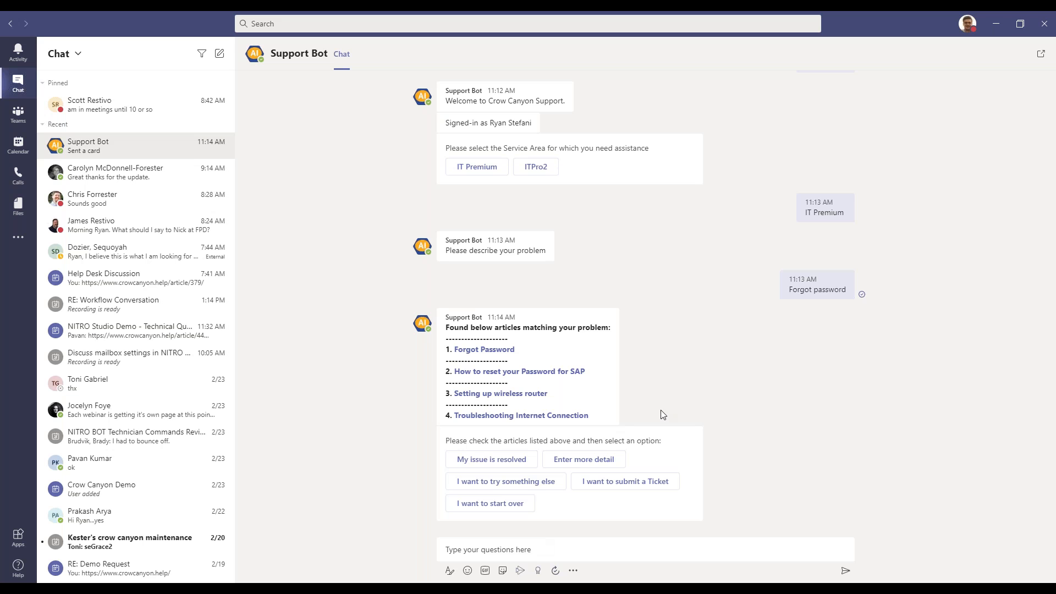
{"action": "left_click", "coordinate": [996, 24]}
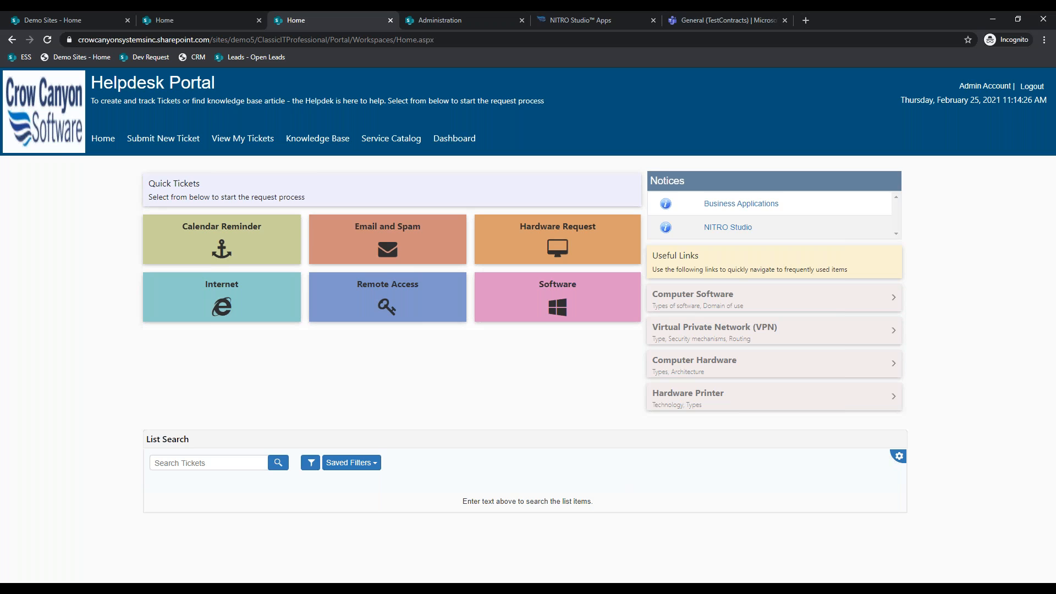
{"action": "key", "text": "alt+Tab"}
{"action": "left_click", "coordinate": [47, 14]}
{"action": "left_click", "coordinate": [220, 244]}
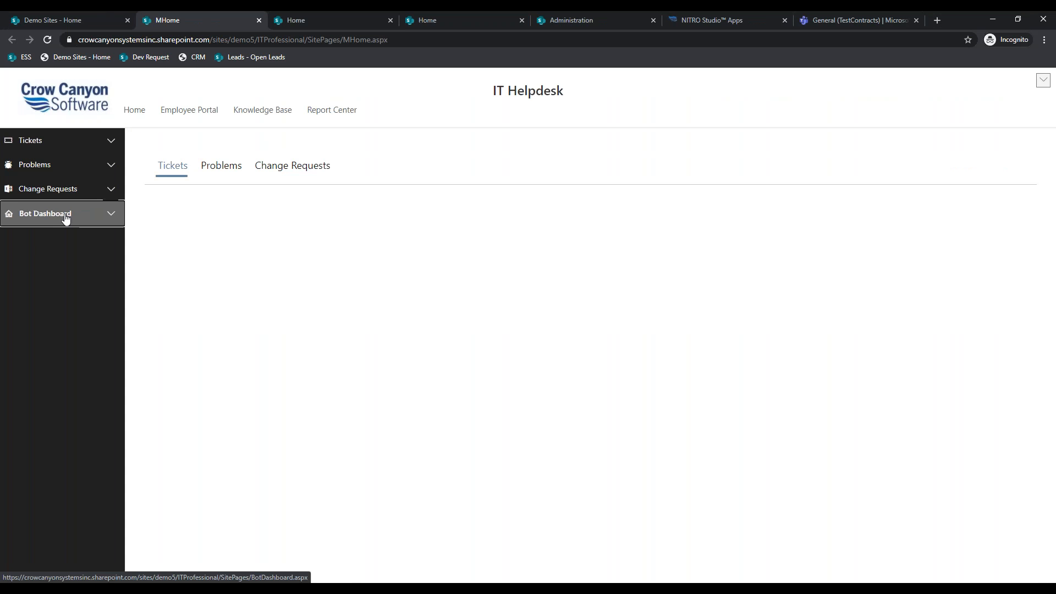
{"action": "left_click", "coordinate": [65, 219]}
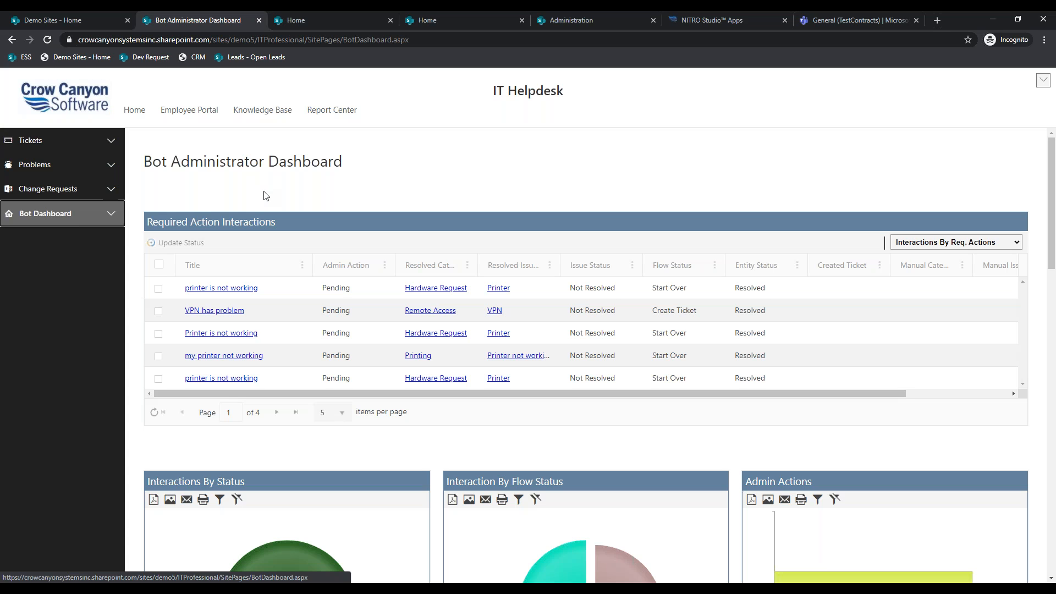
{"action": "scroll", "coordinate": [266, 195], "scroll_direction": "down", "scroll_amount": 1}
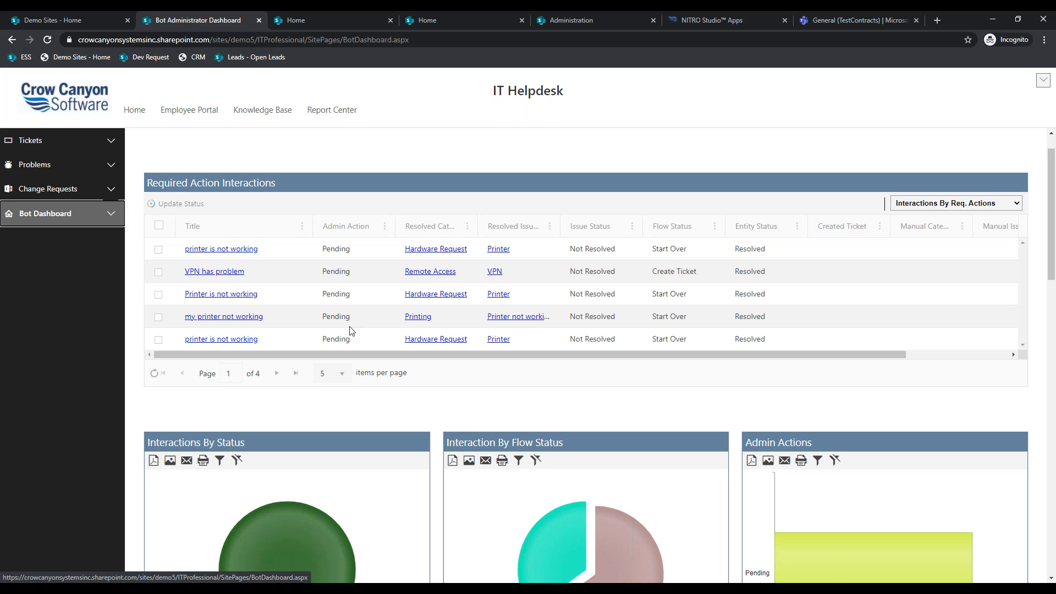
{"action": "scroll", "coordinate": [350, 330], "scroll_direction": "down", "scroll_amount": 14}
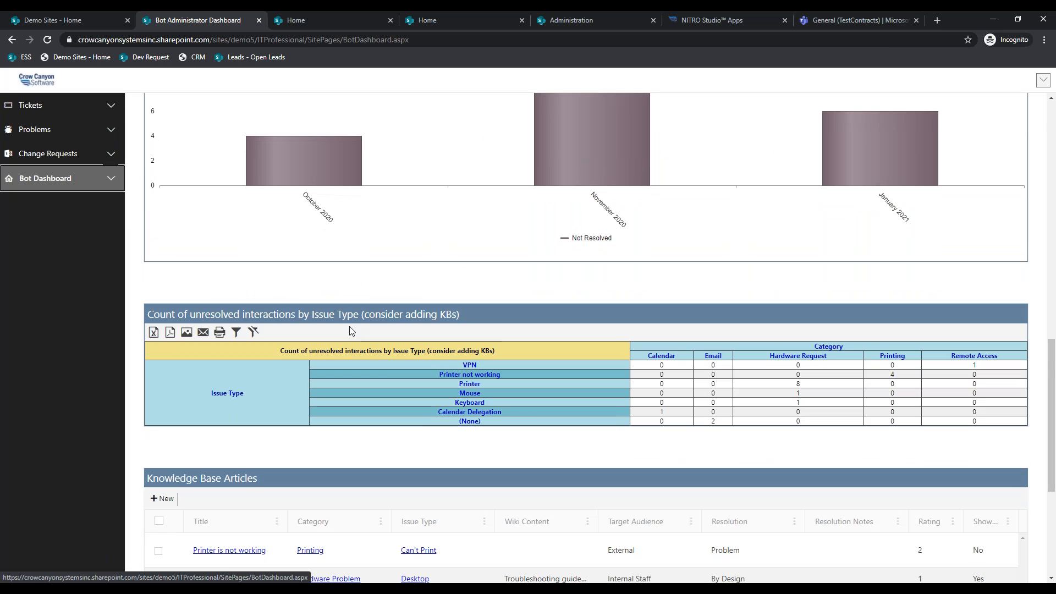
{"action": "scroll", "coordinate": [351, 330], "scroll_direction": "down", "scroll_amount": 2}
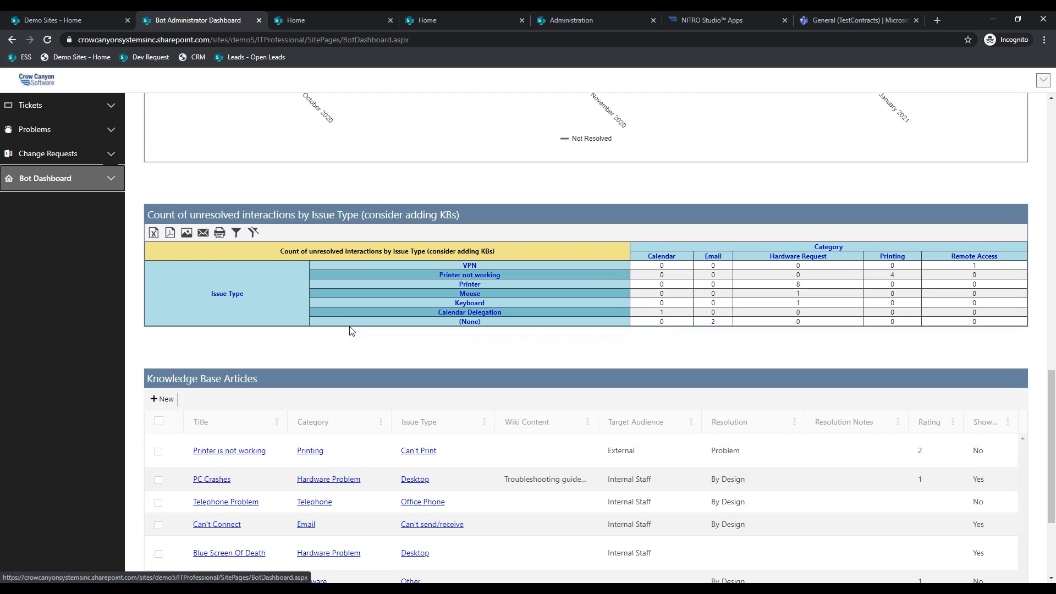
{"action": "scroll", "coordinate": [351, 331], "scroll_direction": "down", "scroll_amount": 3}
{"action": "scroll", "coordinate": [351, 331], "scroll_direction": "up", "scroll_amount": 7}
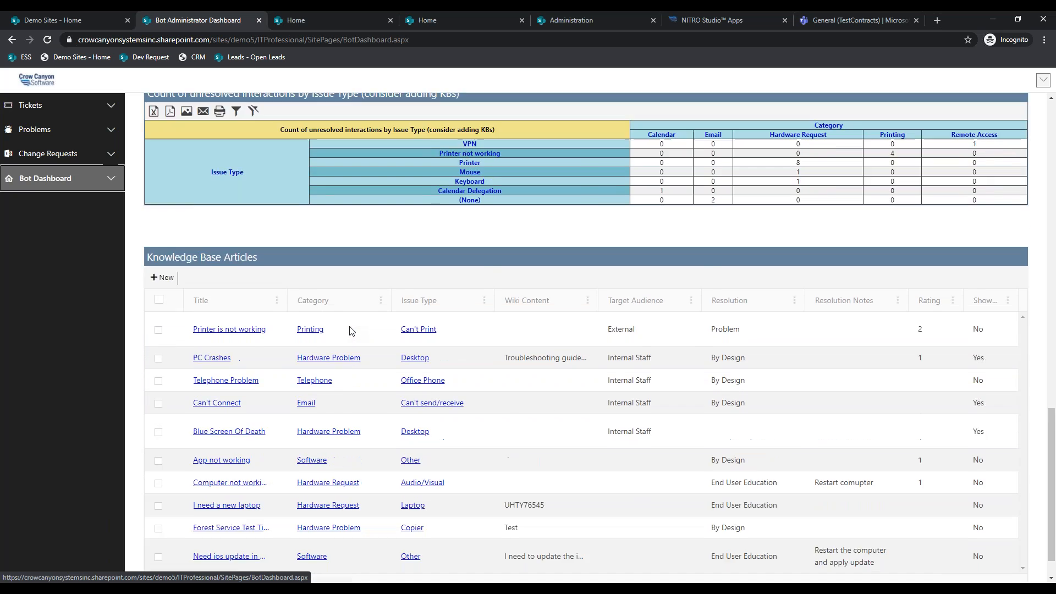
{"action": "scroll", "coordinate": [350, 330], "scroll_direction": "up", "scroll_amount": 8}
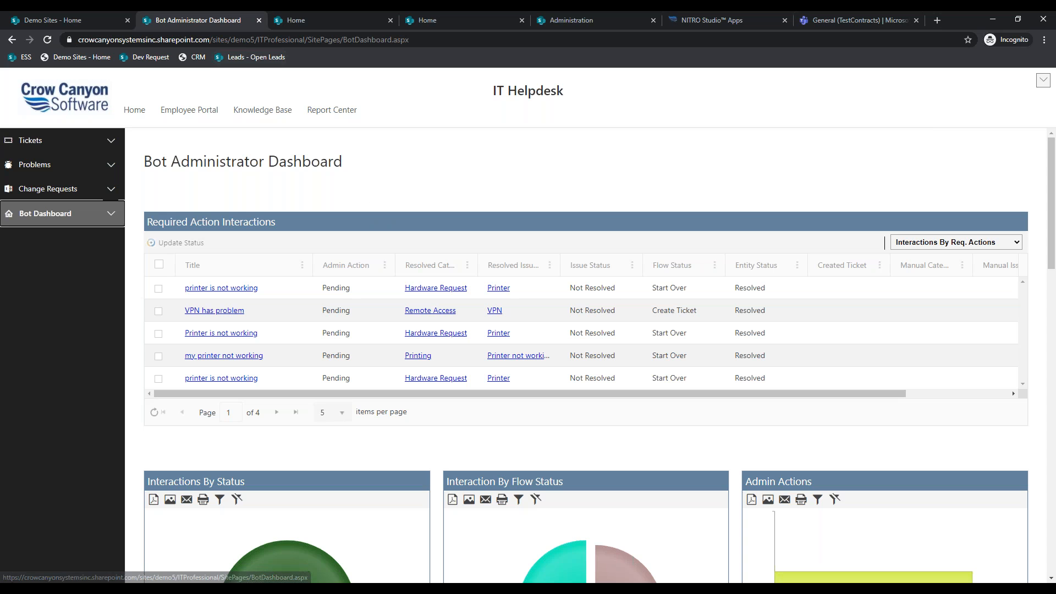
{"action": "left_click", "coordinate": [259, 20]}
{"action": "left_click", "coordinate": [259, 19]}
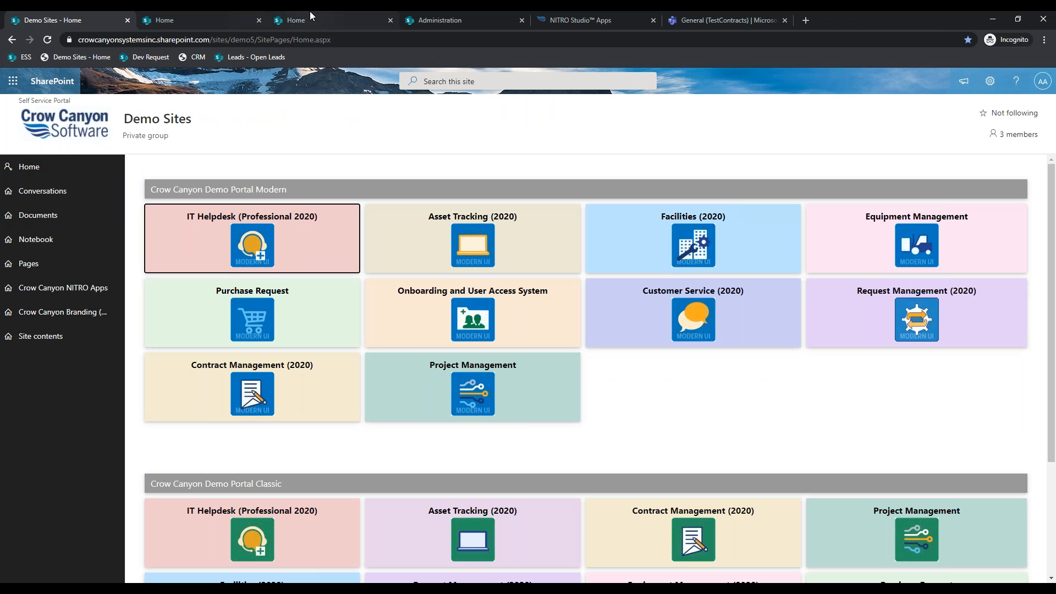
{"action": "left_click", "coordinate": [310, 11]}
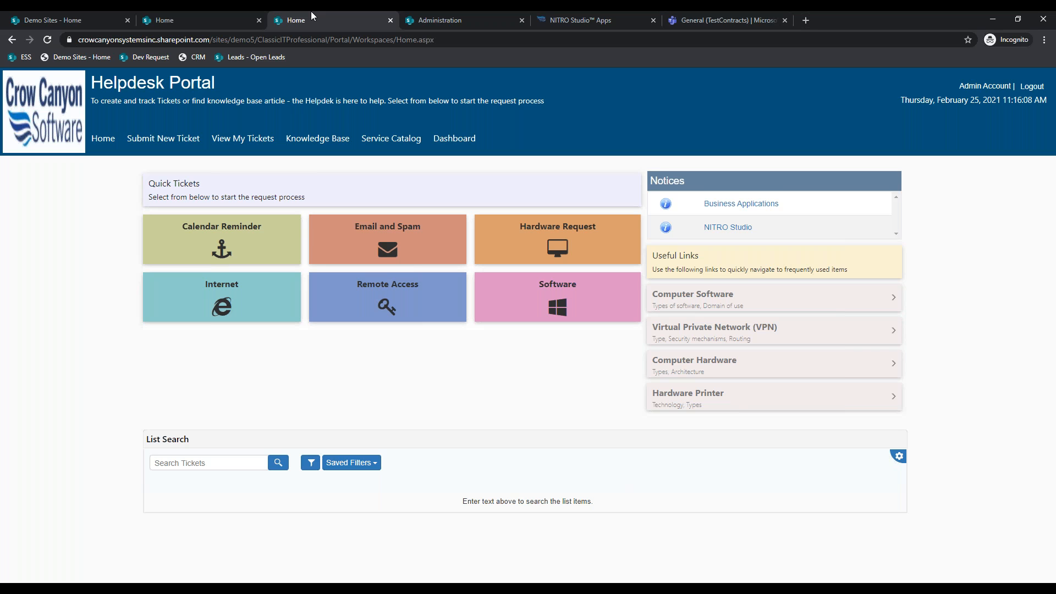
- Expand Tickets on the Classic home page, then switch to the Administration workspace's NITRO Apps
{"action": "left_click", "coordinate": [227, 15]}
{"action": "left_click", "coordinate": [44, 203]}
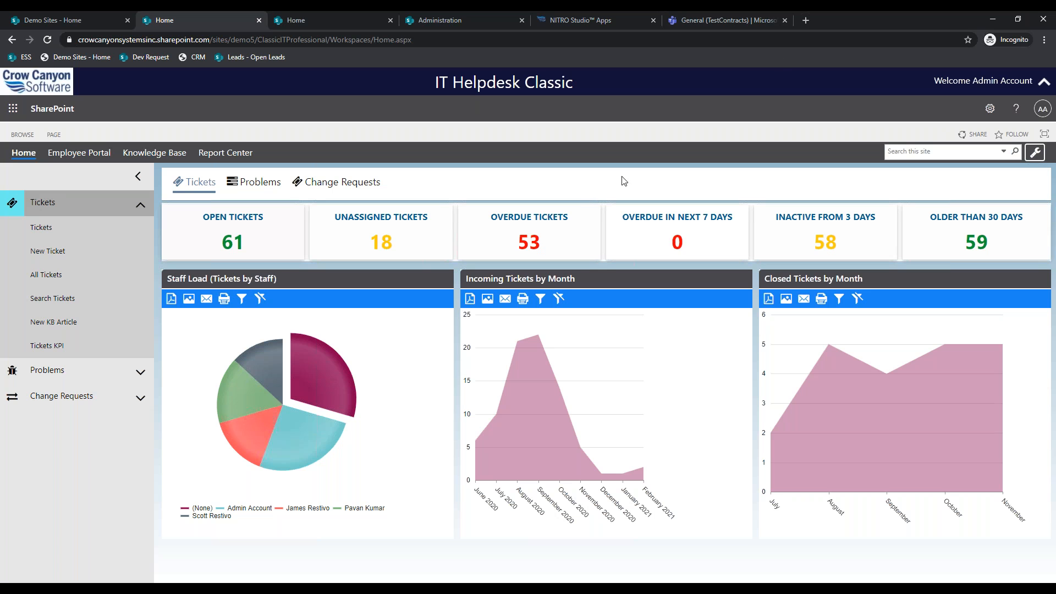
{"action": "left_click", "coordinate": [465, 20]}
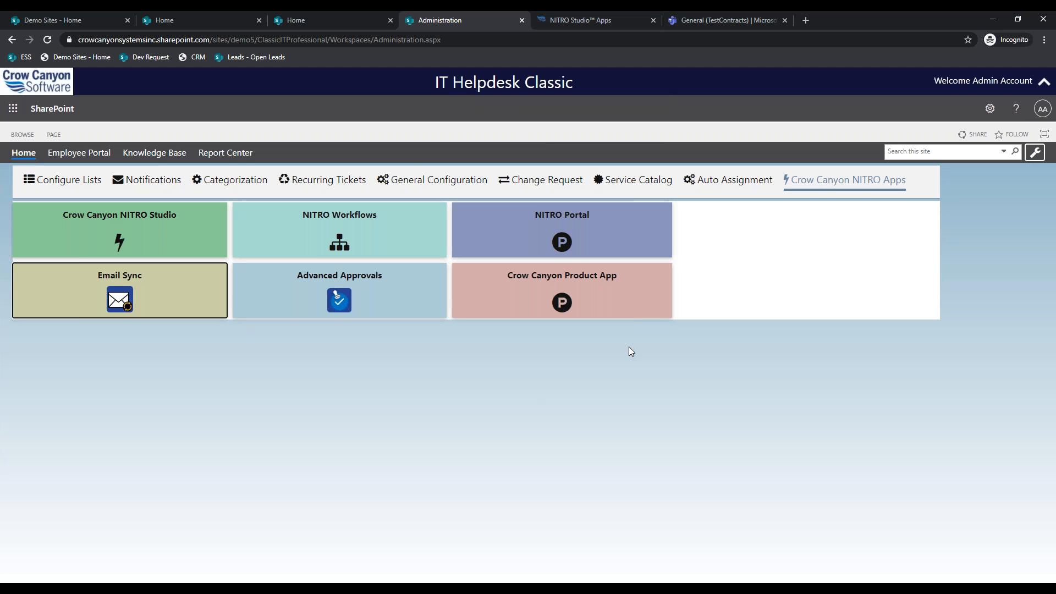
- Look through the Auto Assignment settings on the Administration page
{"action": "left_click", "coordinate": [729, 180]}
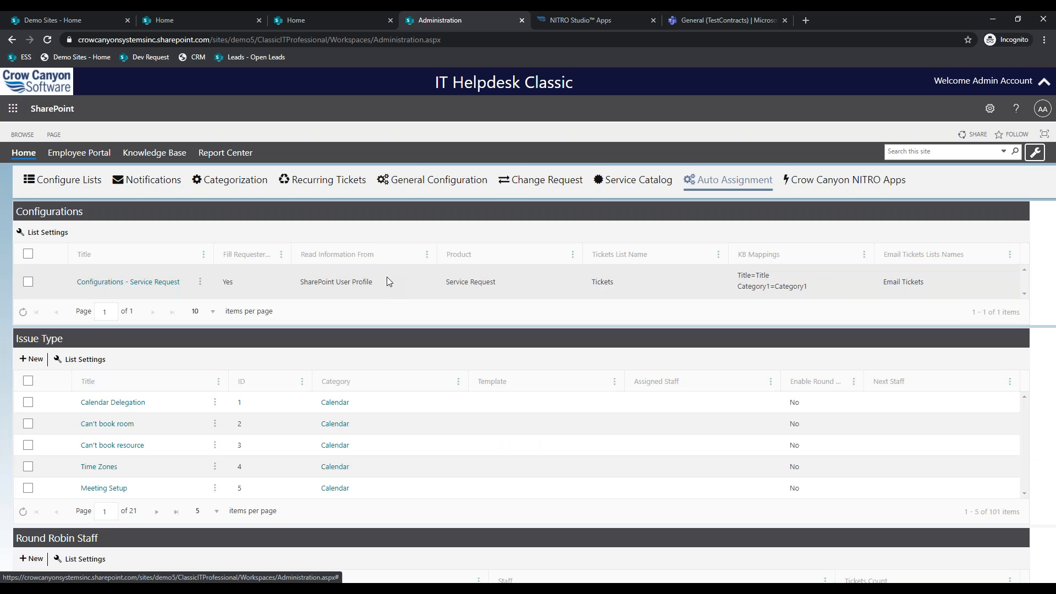
{"action": "scroll", "coordinate": [387, 276], "scroll_direction": "down", "scroll_amount": 1}
{"action": "scroll", "coordinate": [388, 277], "scroll_direction": "down", "scroll_amount": 1}
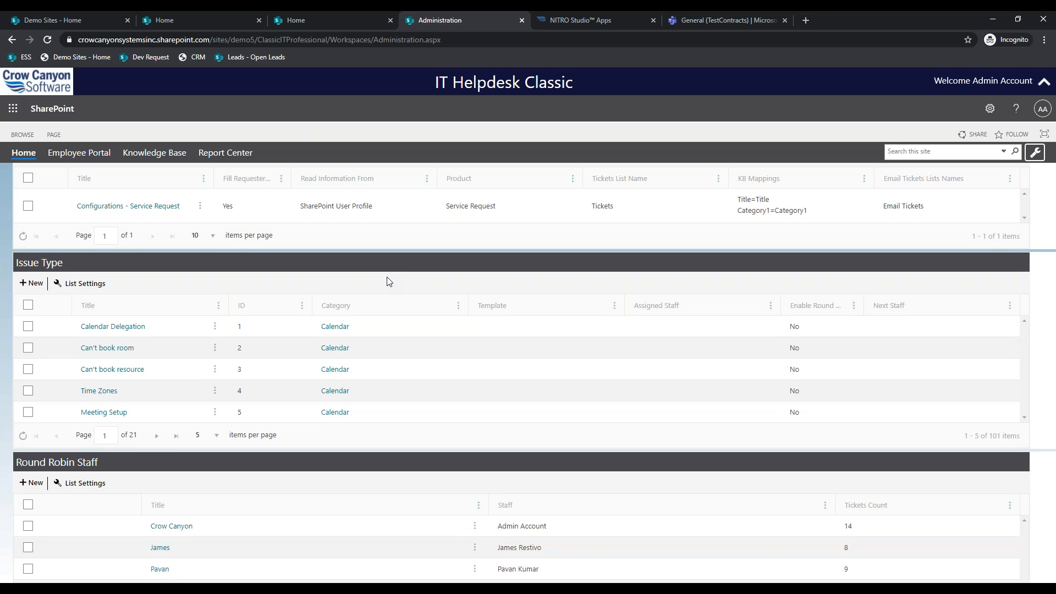
{"action": "scroll", "coordinate": [387, 281], "scroll_direction": "up", "scroll_amount": 1}
{"action": "scroll", "coordinate": [387, 281], "scroll_direction": "down", "scroll_amount": 2}
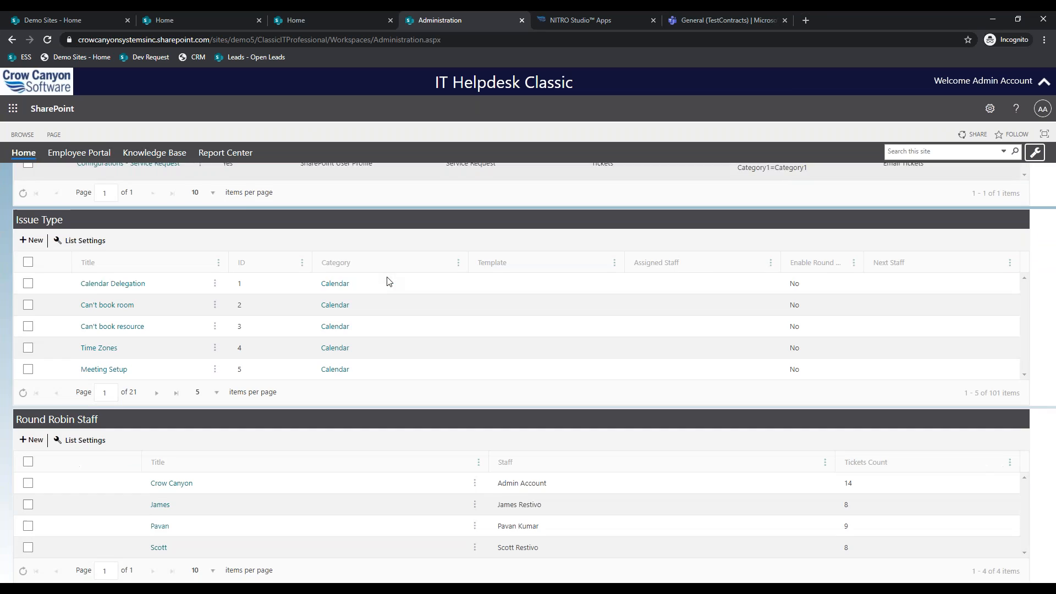
{"action": "scroll", "coordinate": [387, 281], "scroll_direction": "up", "scroll_amount": 2}
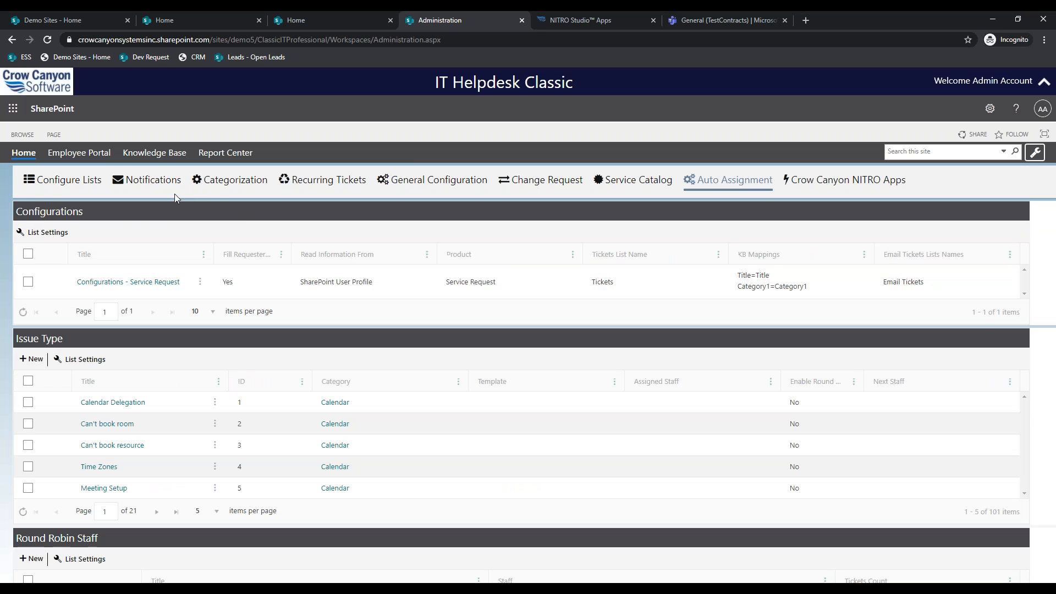
- Compare the Categorization setup with Auto Assignment, then return to the Classic home dashboard
{"action": "left_click", "coordinate": [230, 181]}
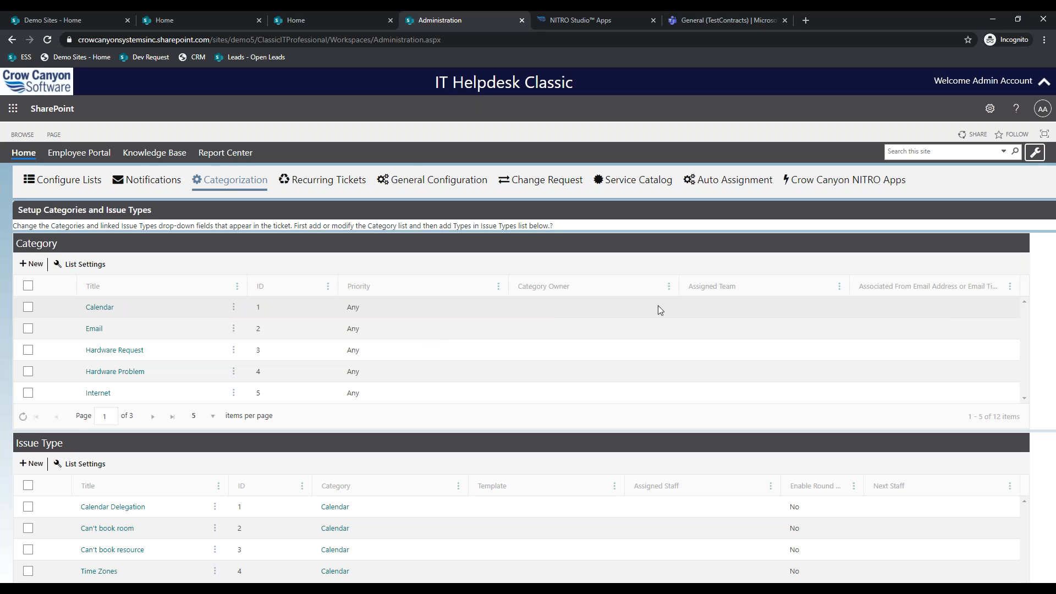
{"action": "scroll", "coordinate": [660, 385], "scroll_direction": "down", "scroll_amount": 1}
{"action": "scroll", "coordinate": [661, 466], "scroll_direction": "up", "scroll_amount": 1}
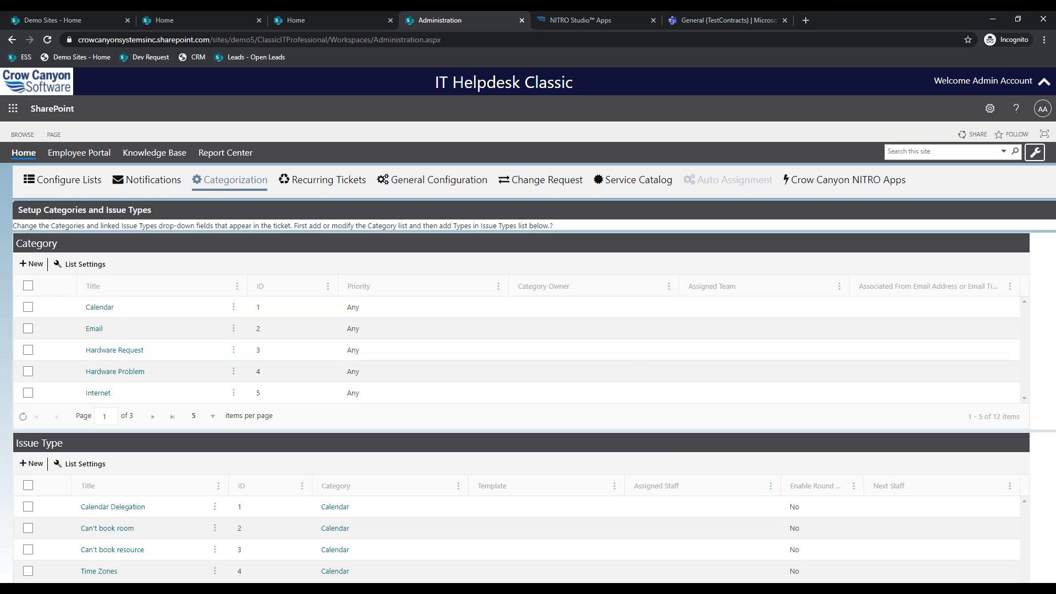
{"action": "left_click", "coordinate": [729, 180]}
{"action": "scroll", "coordinate": [696, 407], "scroll_direction": "down", "scroll_amount": 1}
{"action": "scroll", "coordinate": [696, 407], "scroll_direction": "down", "scroll_amount": 2}
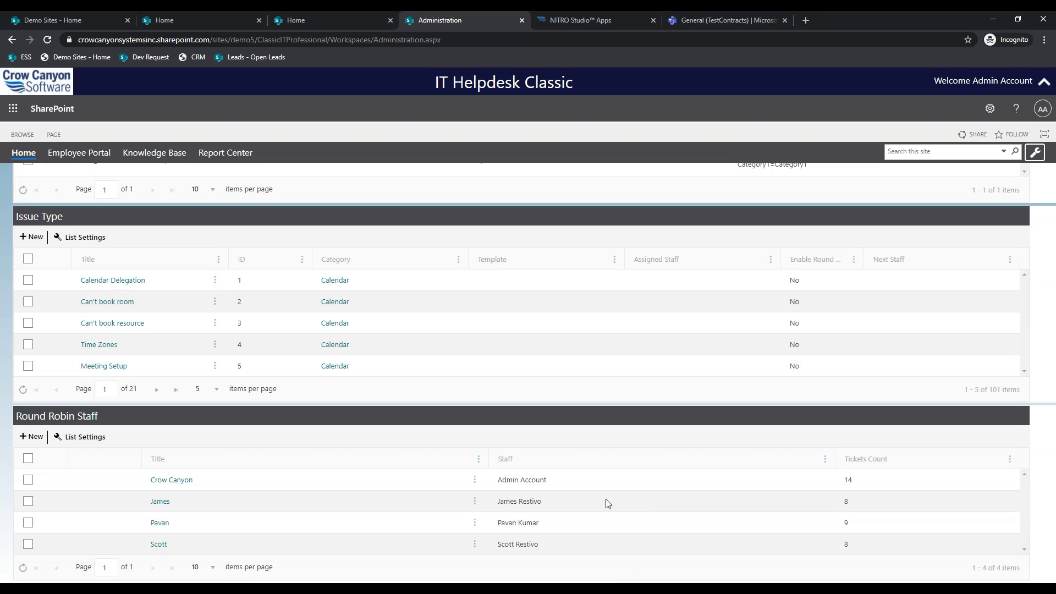
{"action": "scroll", "coordinate": [576, 431], "scroll_direction": "up", "scroll_amount": 3}
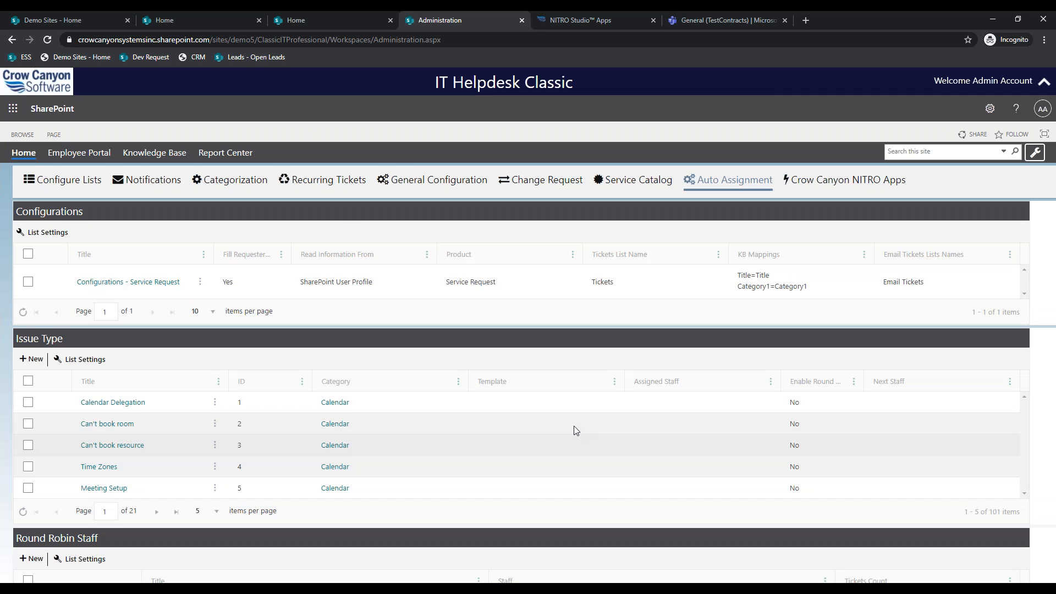
{"action": "left_click", "coordinate": [240, 180]}
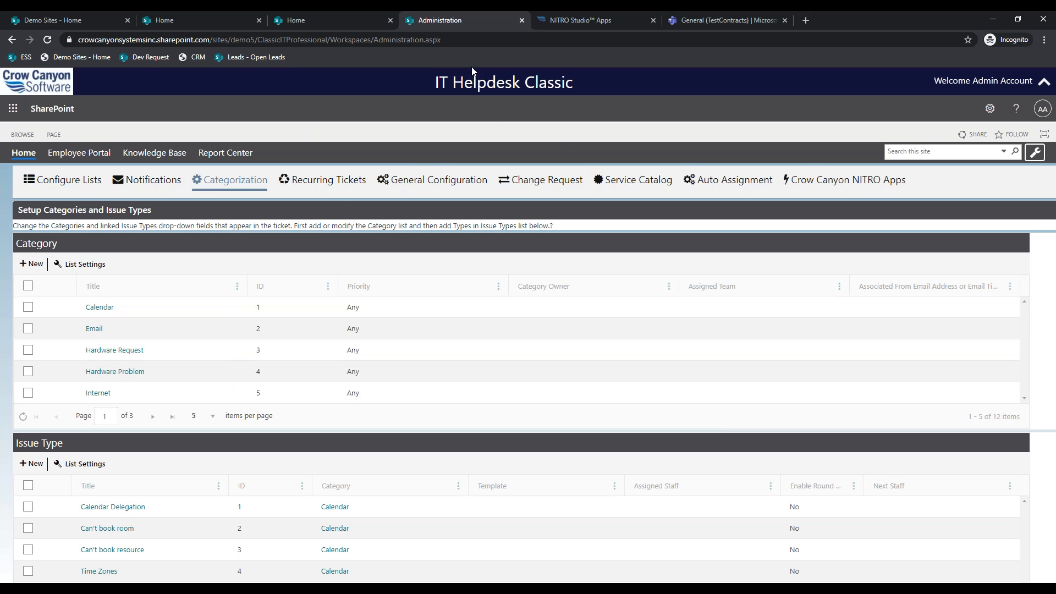
{"action": "left_click", "coordinate": [227, 12]}
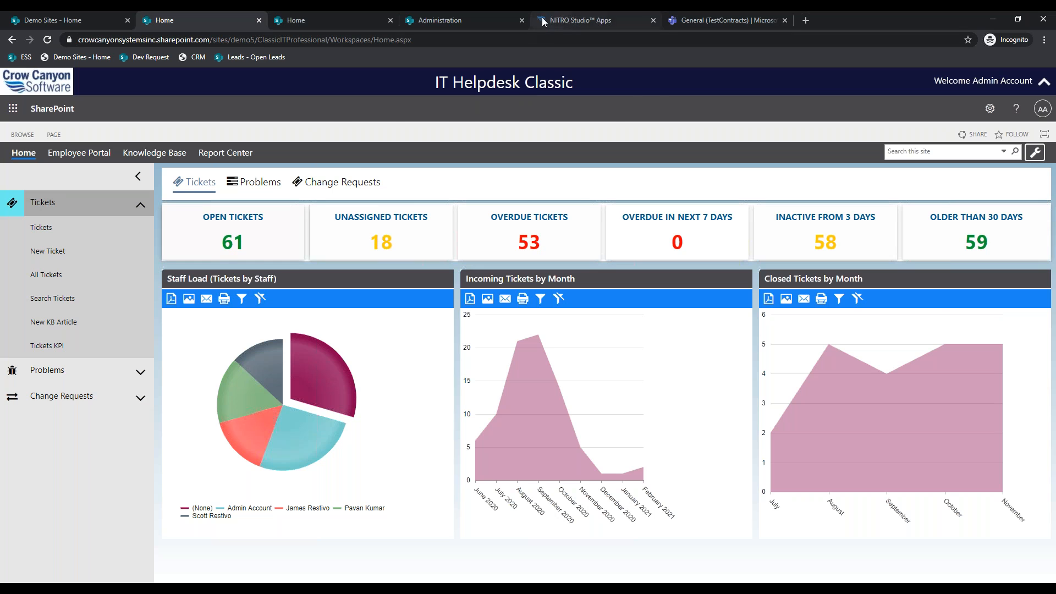
{"action": "left_click", "coordinate": [566, 19]}
{"action": "scroll", "coordinate": [588, 282], "scroll_direction": "down", "scroll_amount": 1}
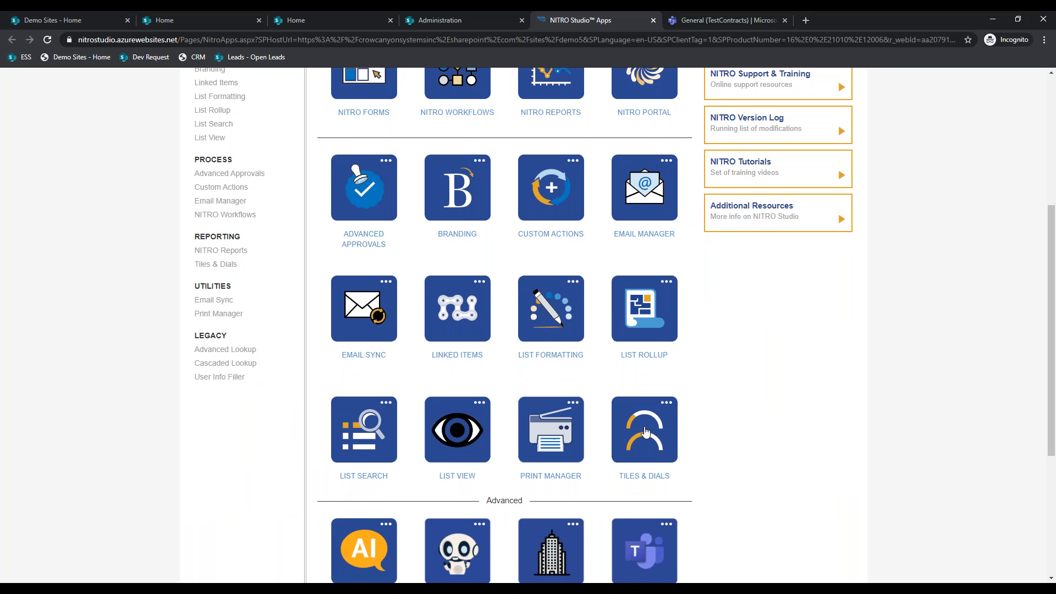
{"action": "scroll", "coordinate": [584, 353], "scroll_direction": "up", "scroll_amount": 1}
{"action": "scroll", "coordinate": [585, 353], "scroll_direction": "up", "scroll_amount": 2}
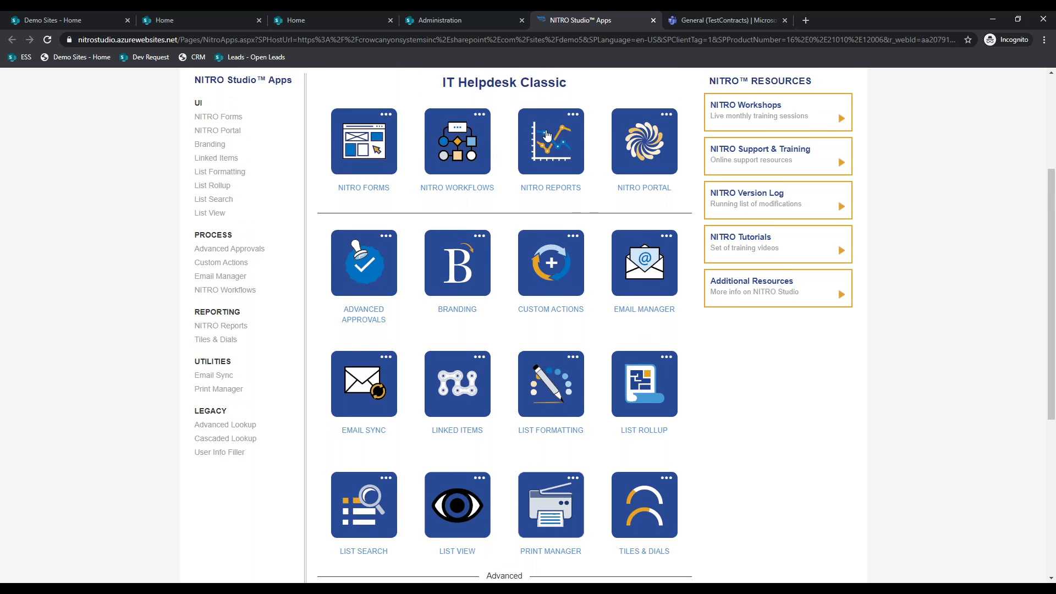
{"action": "left_click", "coordinate": [226, 16]}
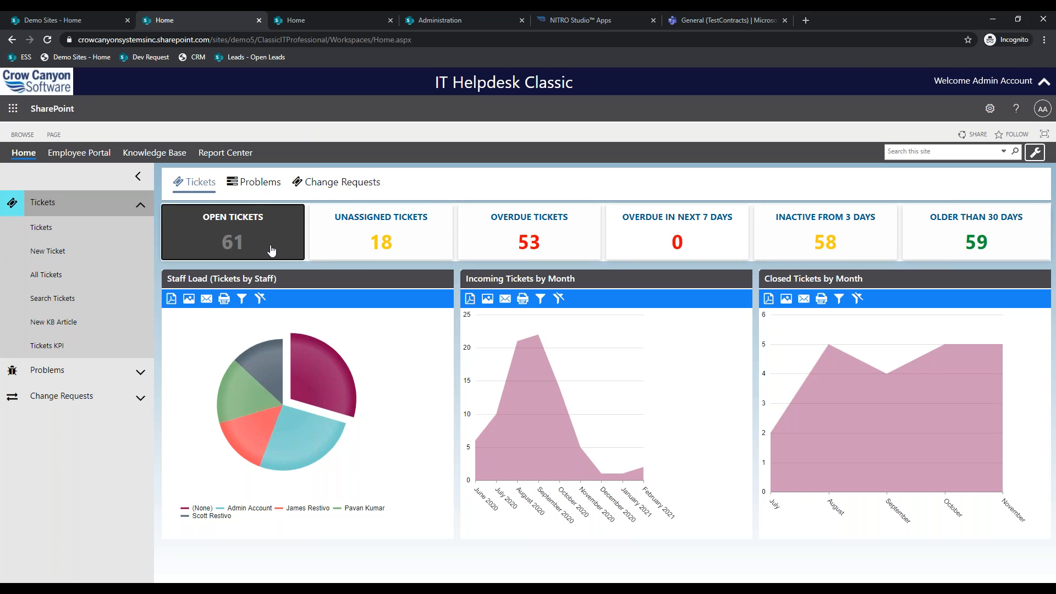
- Open the Overdue Tickets tile's list in a new browser tab
{"action": "right_click", "coordinate": [484, 231]}
{"action": "left_click", "coordinate": [487, 242]}
{"action": "left_click", "coordinate": [506, 236]}
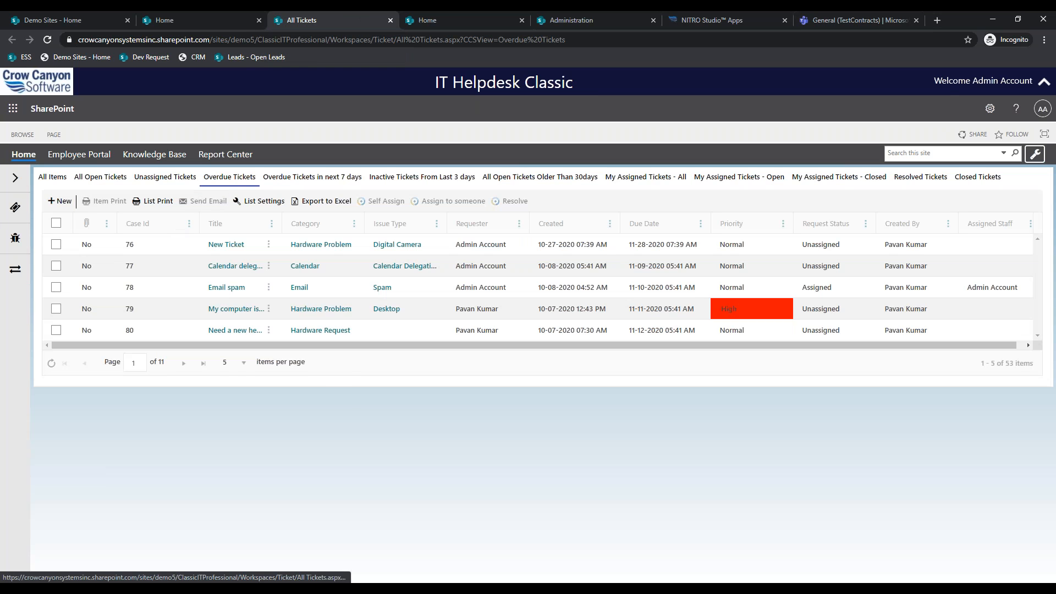
- Compare the overdue-in-7-days, inactive-3-days, older-than-30-days and assigned-to-me views, then return to the dashboard
{"action": "left_click", "coordinate": [267, 180]}
{"action": "left_click", "coordinate": [415, 178]}
{"action": "left_click", "coordinate": [505, 179]}
{"action": "left_click", "coordinate": [647, 177]}
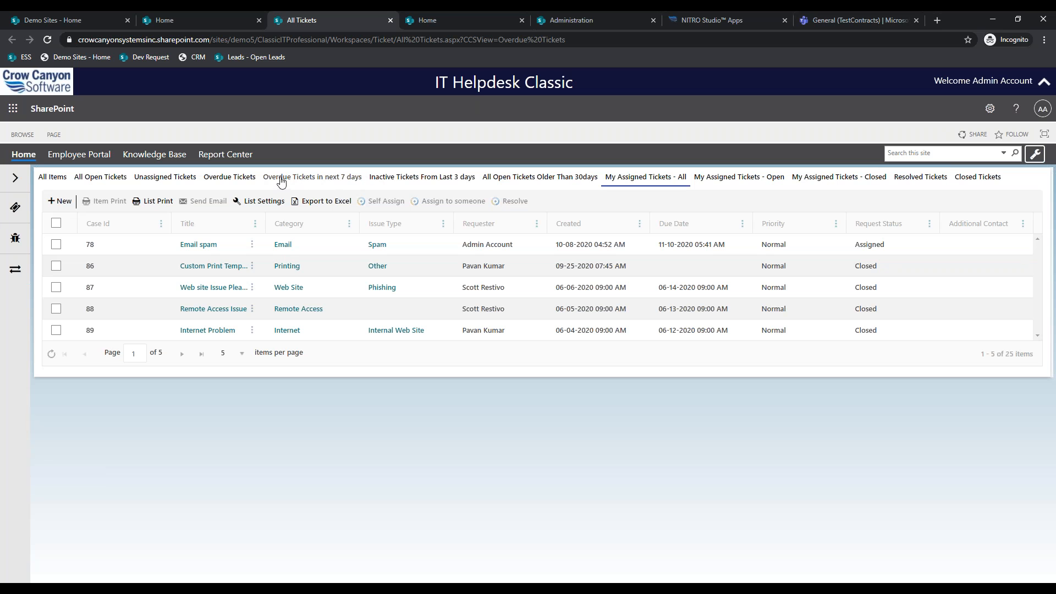
{"action": "left_click", "coordinate": [206, 177]}
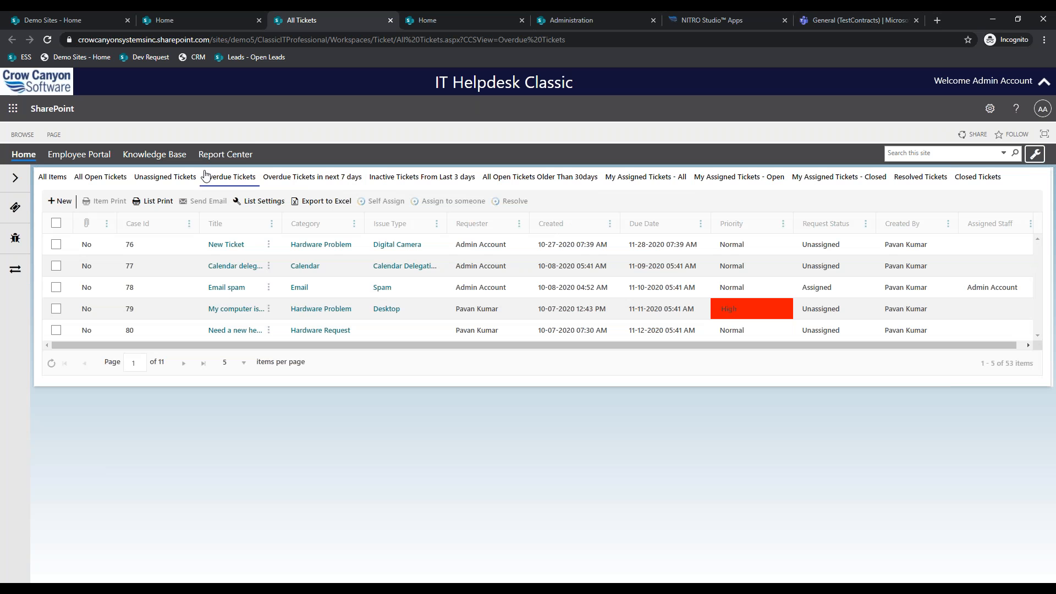
{"action": "left_click", "coordinate": [220, 12]}
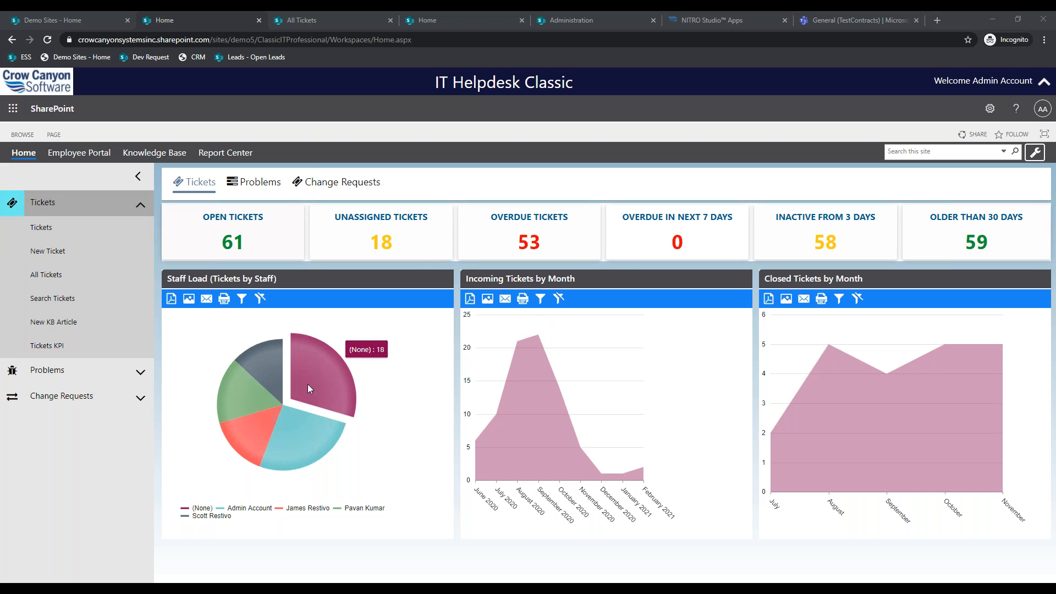
- Visit NITRO Studio Apps, return Home, and open Tickets to show My Tickets (25 items)
{"action": "mouse_move", "coordinate": [279, 448]}
{"action": "mouse_move", "coordinate": [527, 351]}
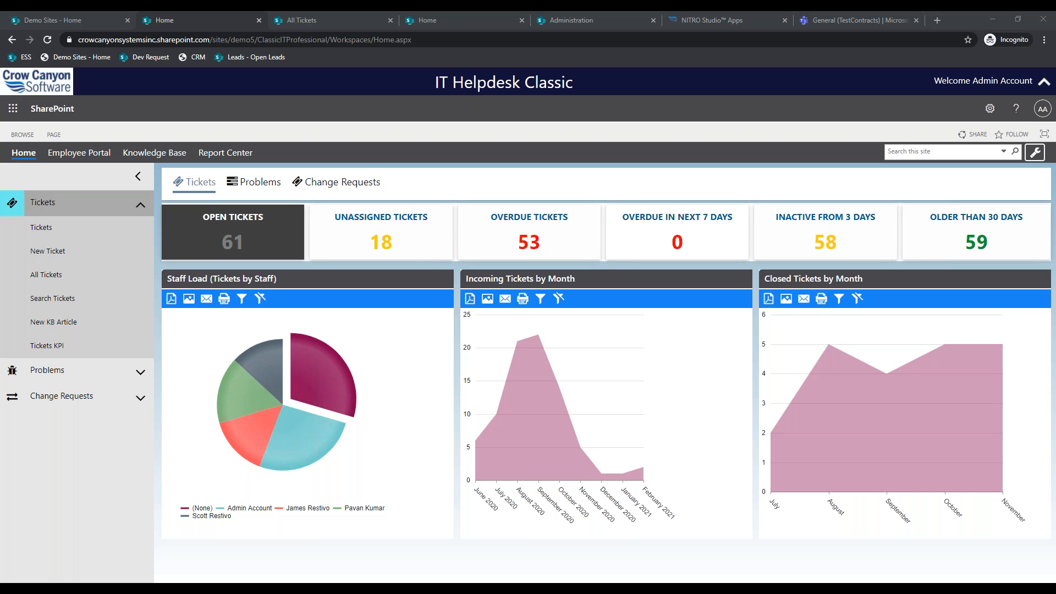
{"action": "left_click", "coordinate": [698, 20]}
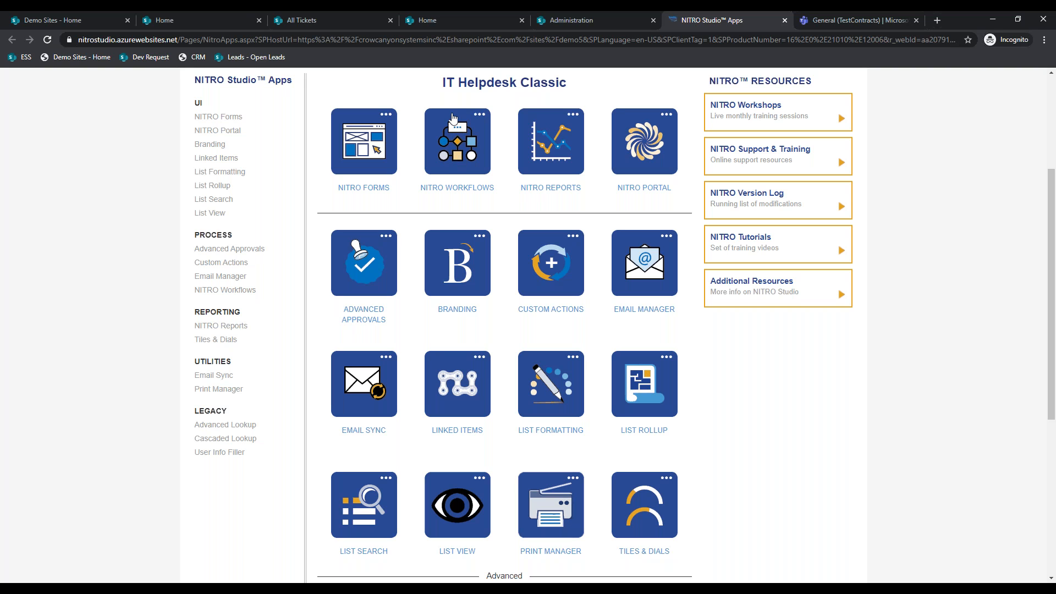
{"action": "left_click", "coordinate": [242, 12]}
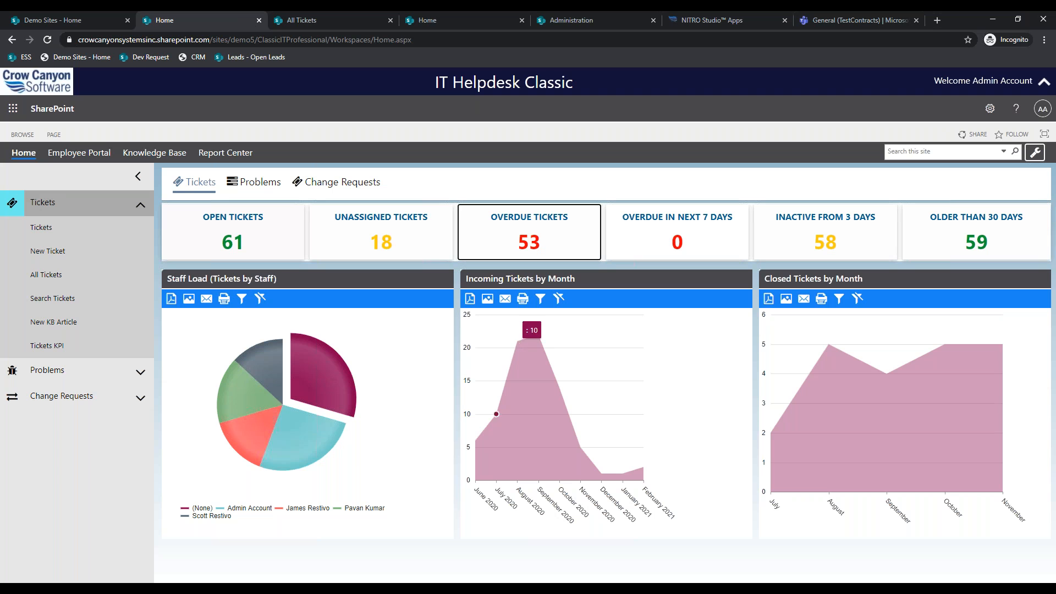
{"action": "left_click", "coordinate": [60, 230]}
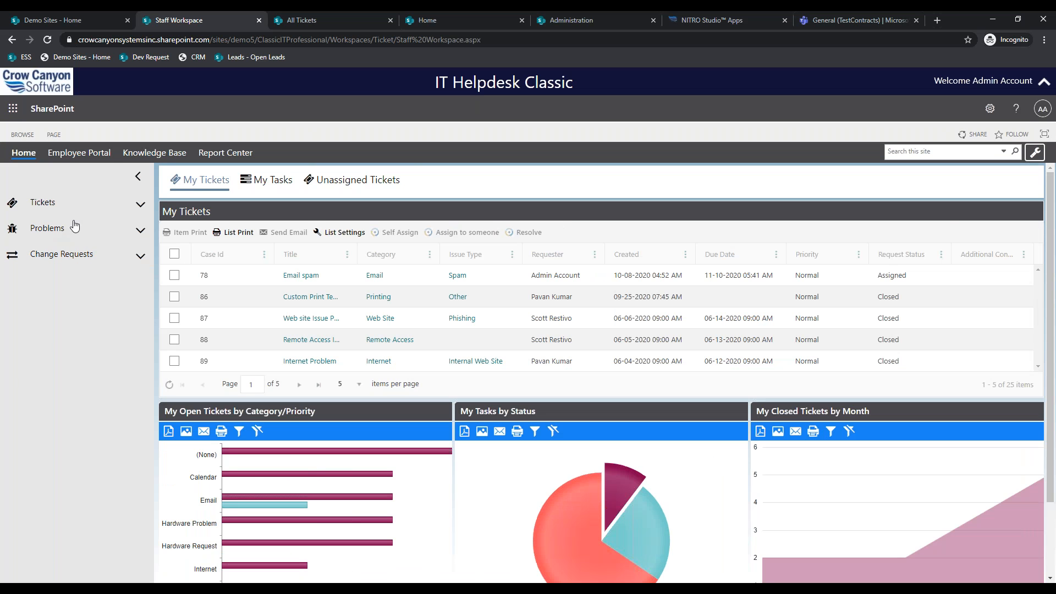
- Check My Tasks and Unassigned Tickets, then select and open ticket 78, 'Email spam'
{"action": "left_click", "coordinate": [269, 178]}
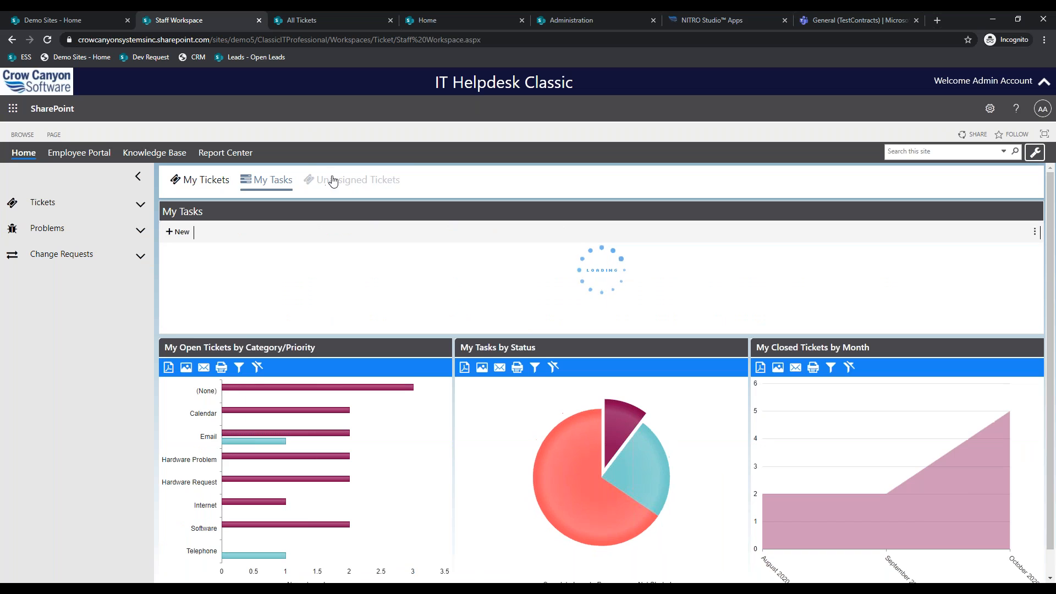
{"action": "left_click", "coordinate": [331, 179]}
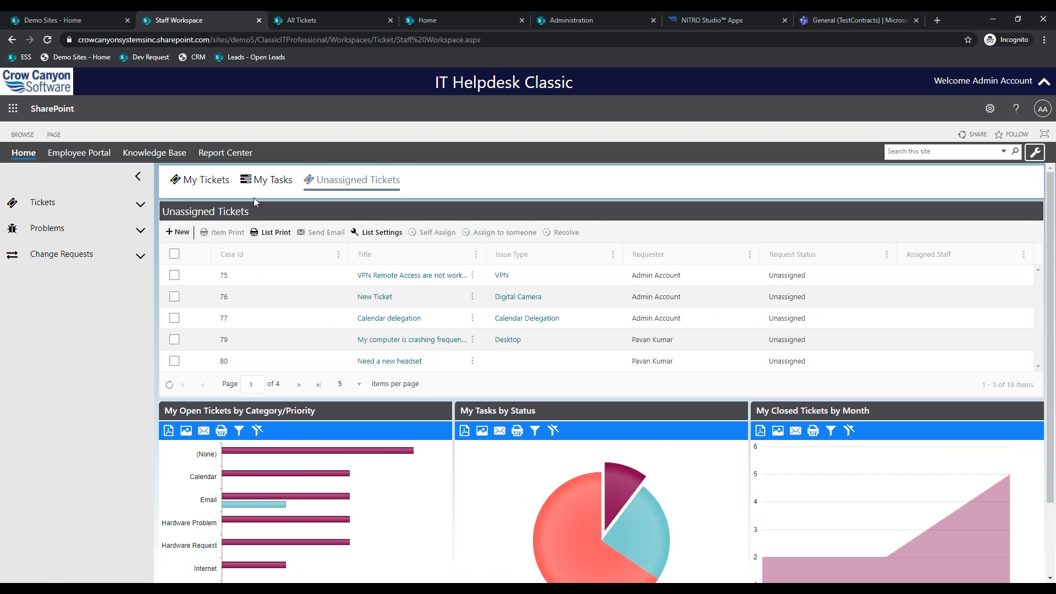
{"action": "left_click", "coordinate": [199, 183]}
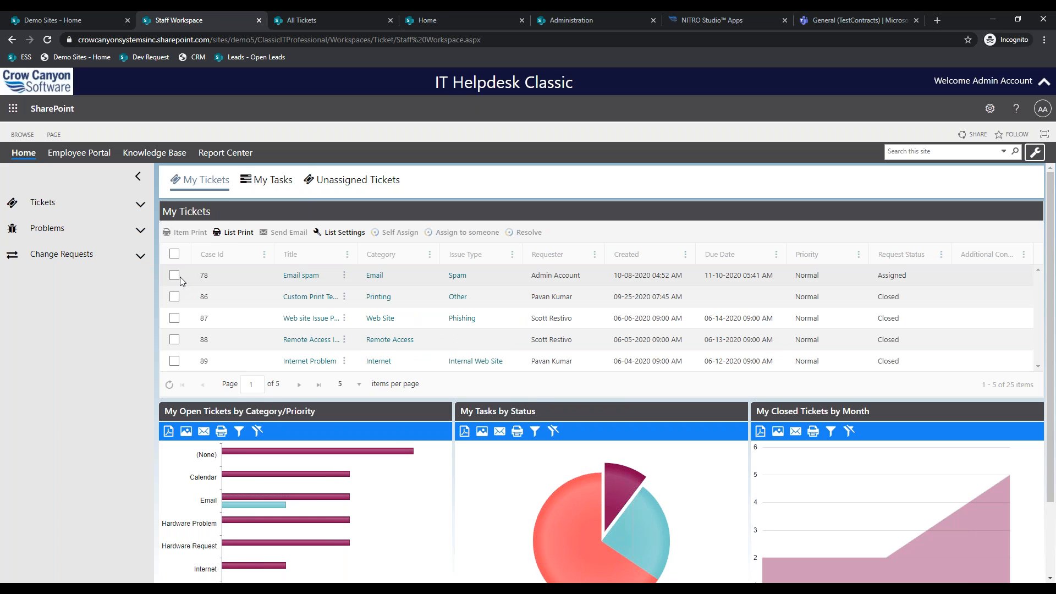
{"action": "left_click", "coordinate": [175, 276]}
{"action": "left_click", "coordinate": [295, 278]}
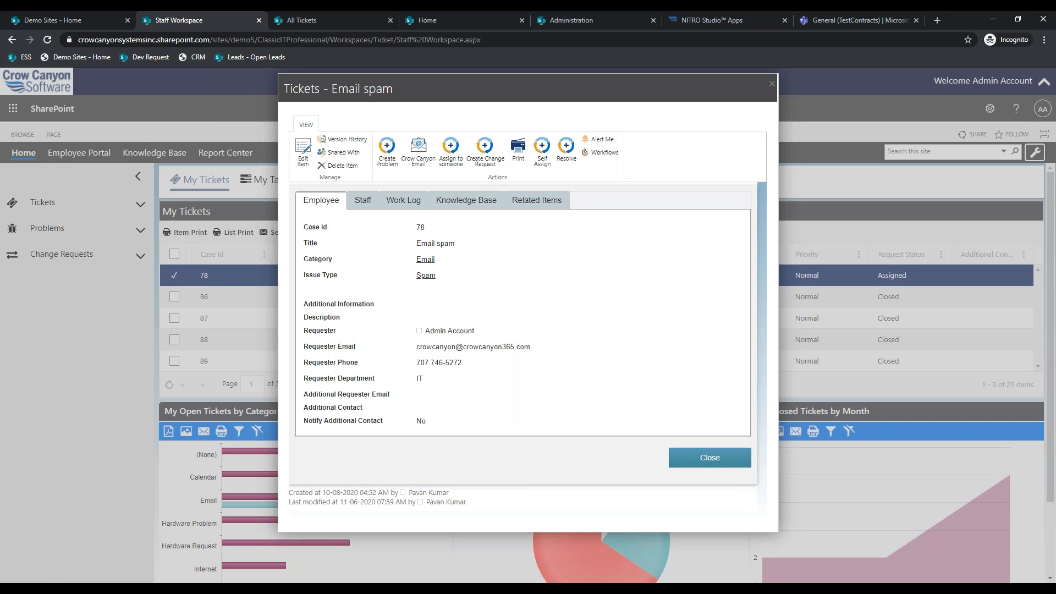
- Switch ticket 78 to Edit Item mode, scan the form, and show its Staff tab fields
{"action": "left_click", "coordinate": [363, 201]}
{"action": "left_click", "coordinate": [317, 200]}
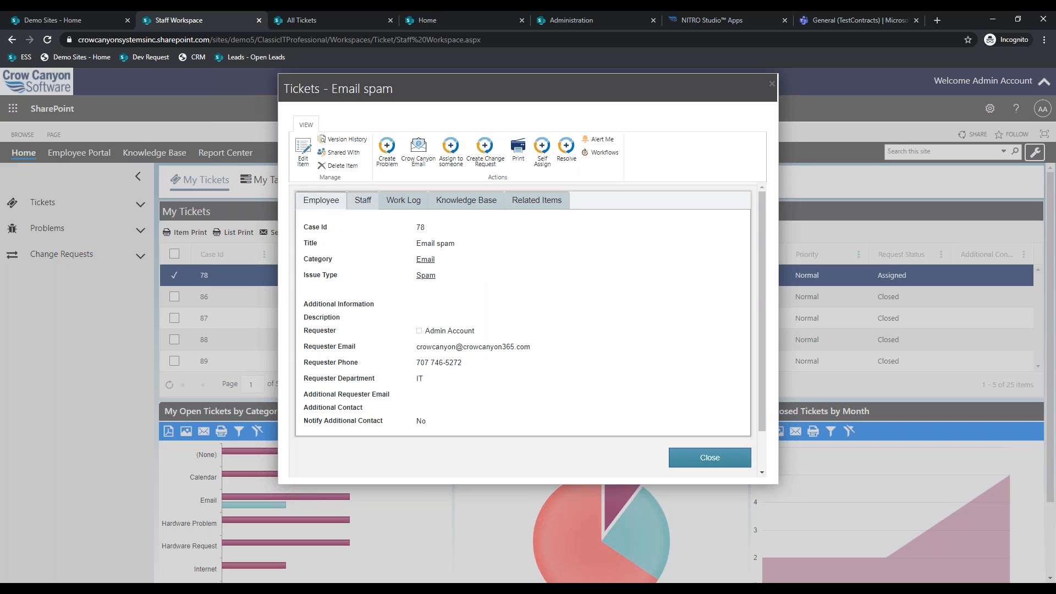
{"action": "left_click", "coordinate": [303, 151]}
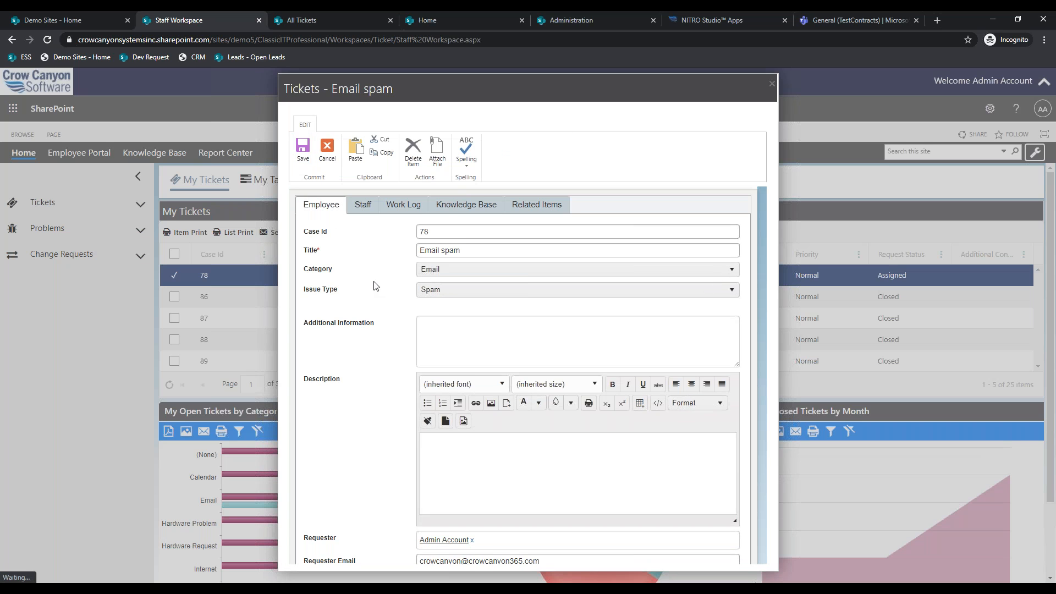
{"action": "scroll", "coordinate": [375, 286], "scroll_direction": "down", "scroll_amount": 4}
{"action": "scroll", "coordinate": [376, 286], "scroll_direction": "up", "scroll_amount": 5}
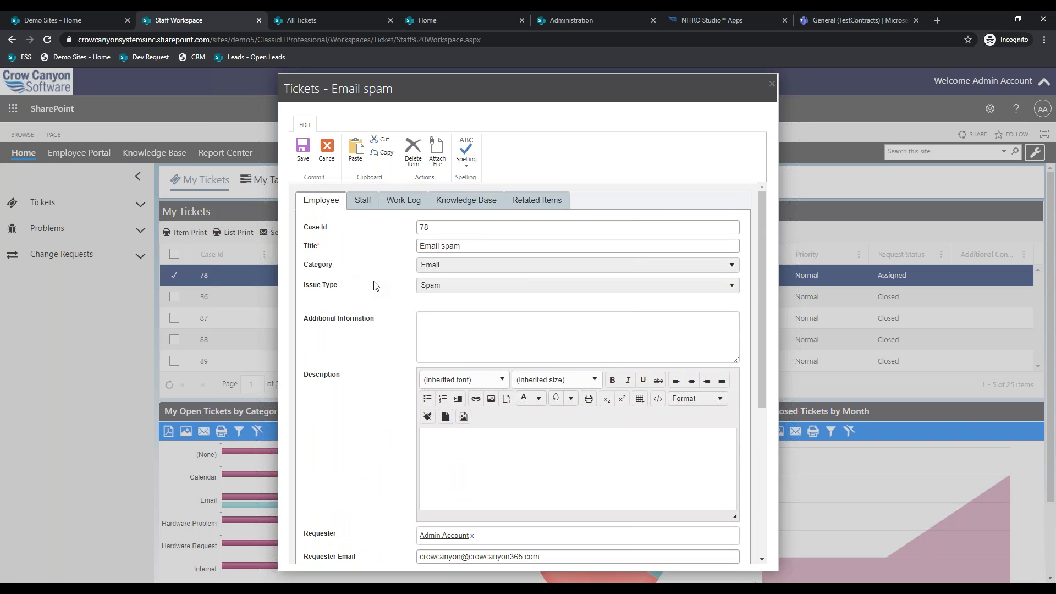
{"action": "scroll", "coordinate": [376, 285], "scroll_direction": "down", "scroll_amount": 1}
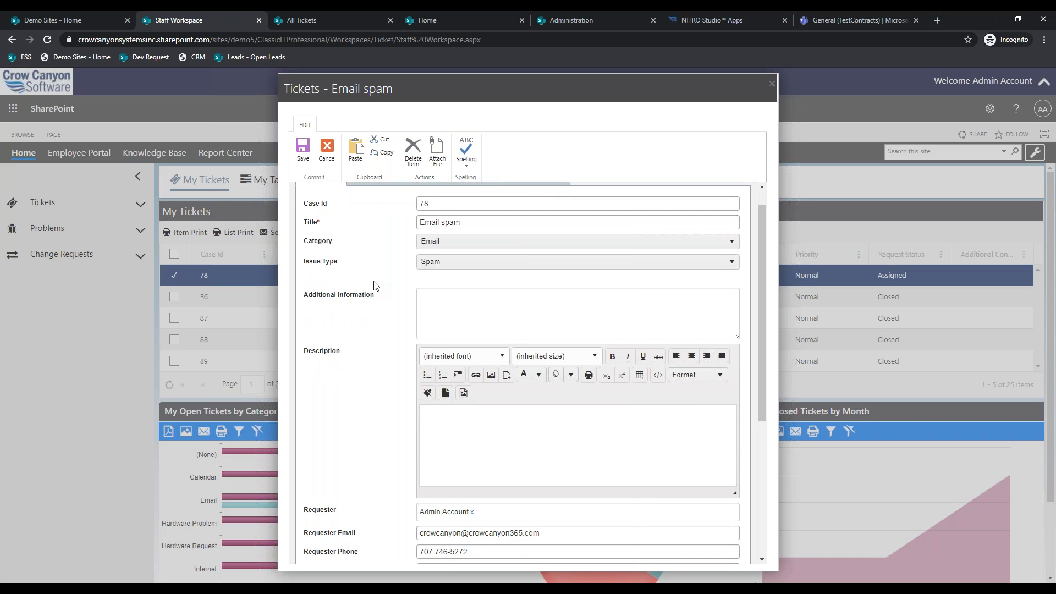
{"action": "scroll", "coordinate": [376, 286], "scroll_direction": "up", "scroll_amount": 1}
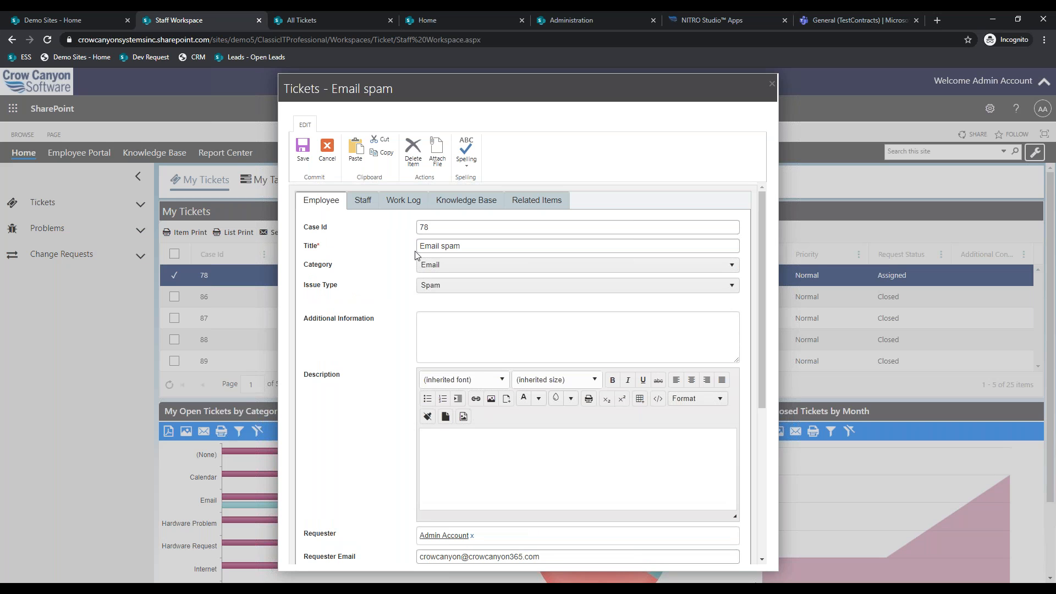
{"action": "scroll", "coordinate": [424, 299], "scroll_direction": "down", "scroll_amount": 2}
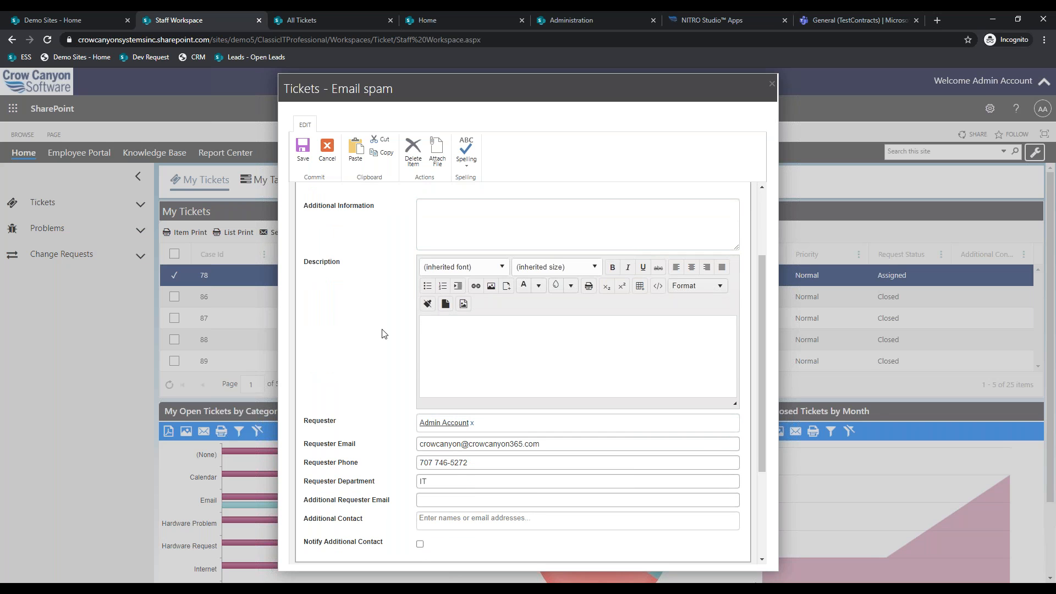
{"action": "scroll", "coordinate": [385, 334], "scroll_direction": "up", "scroll_amount": 2}
{"action": "left_click", "coordinate": [362, 201]}
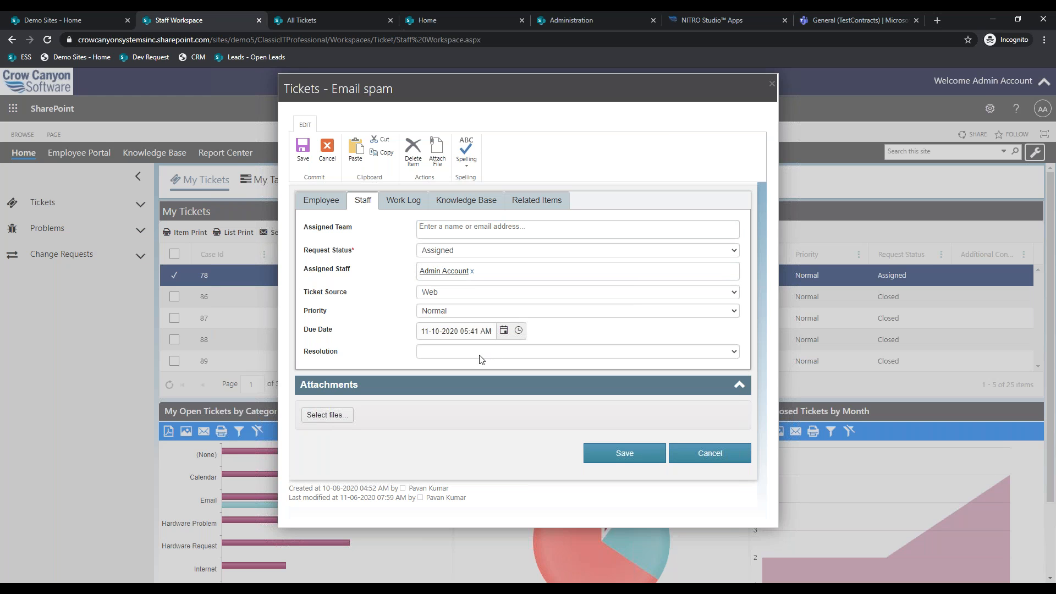
- Add the work log entry 'I did ABC XYZ' to the ticket
{"action": "left_click", "coordinate": [404, 200]}
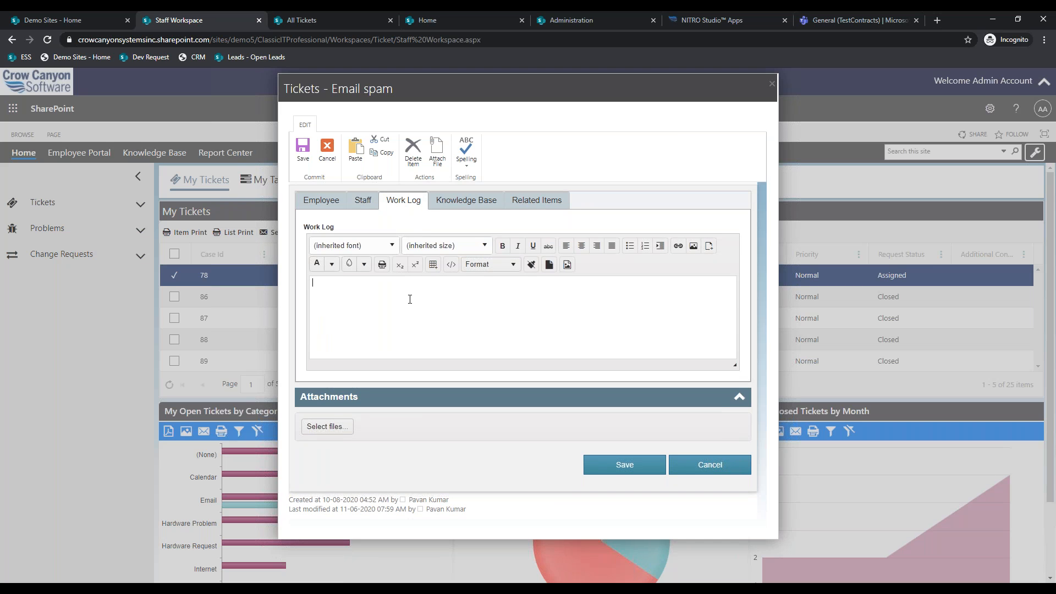
{"action": "type", "text": "I did ABC XYZ"}
{"action": "left_click", "coordinate": [363, 200]}
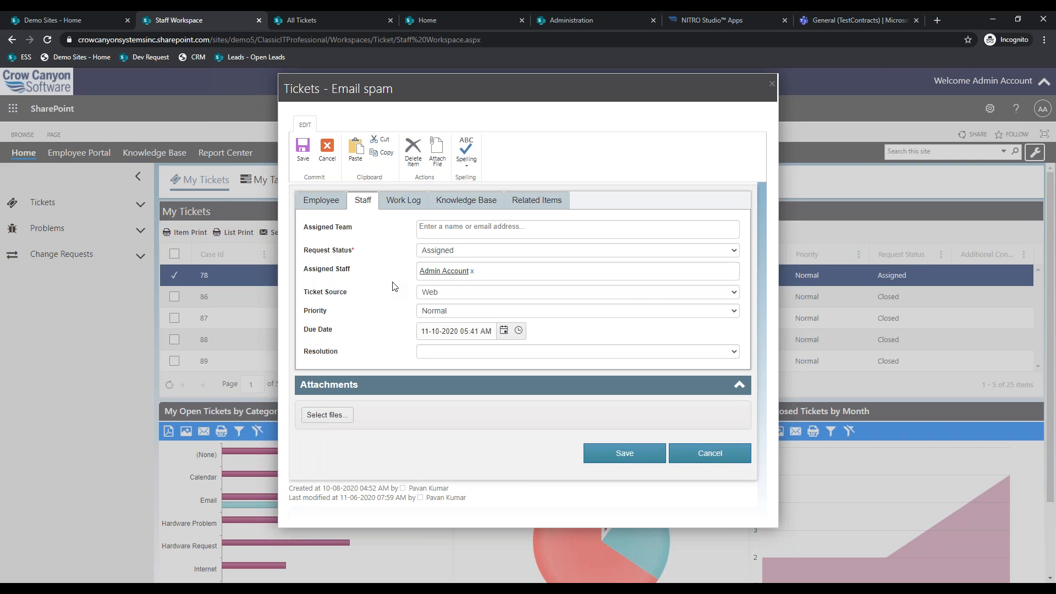
- Set the resolution to End User Education, keeping the request status Assigned
{"action": "left_click", "coordinate": [473, 352]}
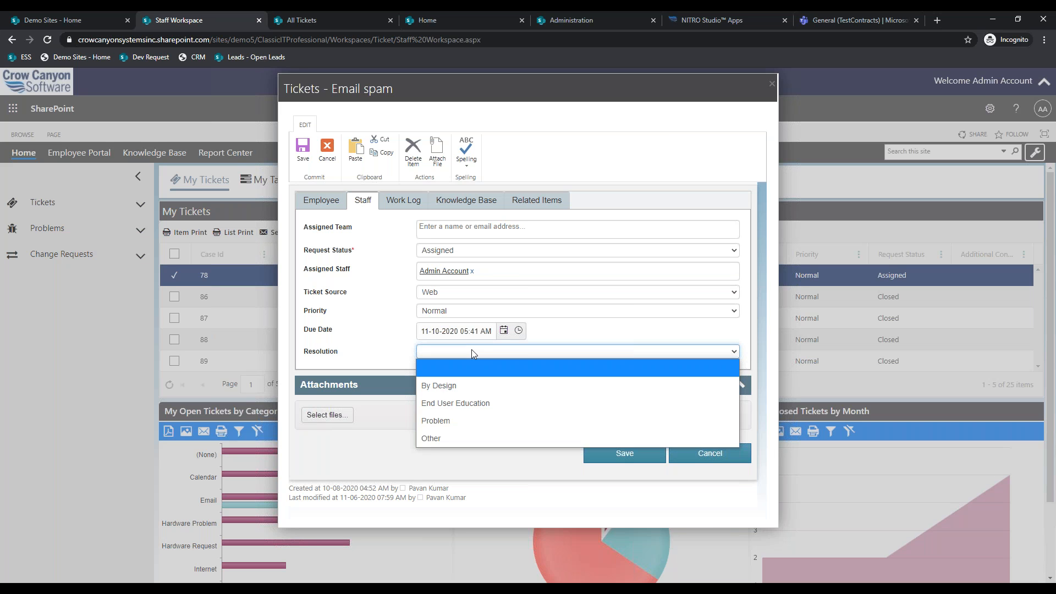
{"action": "left_click", "coordinate": [473, 403]}
{"action": "left_click", "coordinate": [479, 254]}
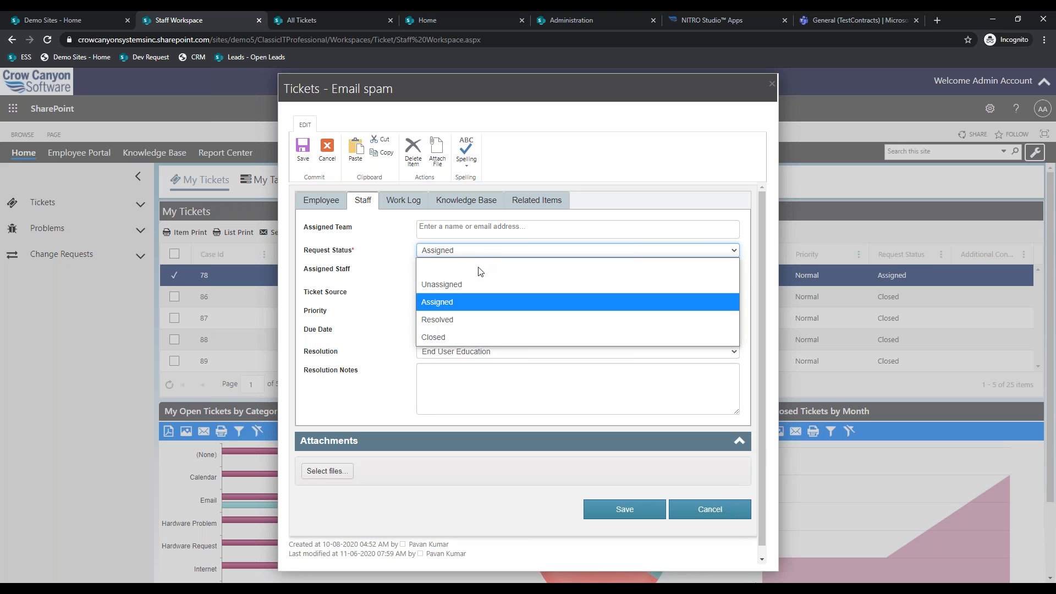
{"action": "left_click", "coordinate": [450, 303]}
{"action": "left_click", "coordinate": [466, 353]}
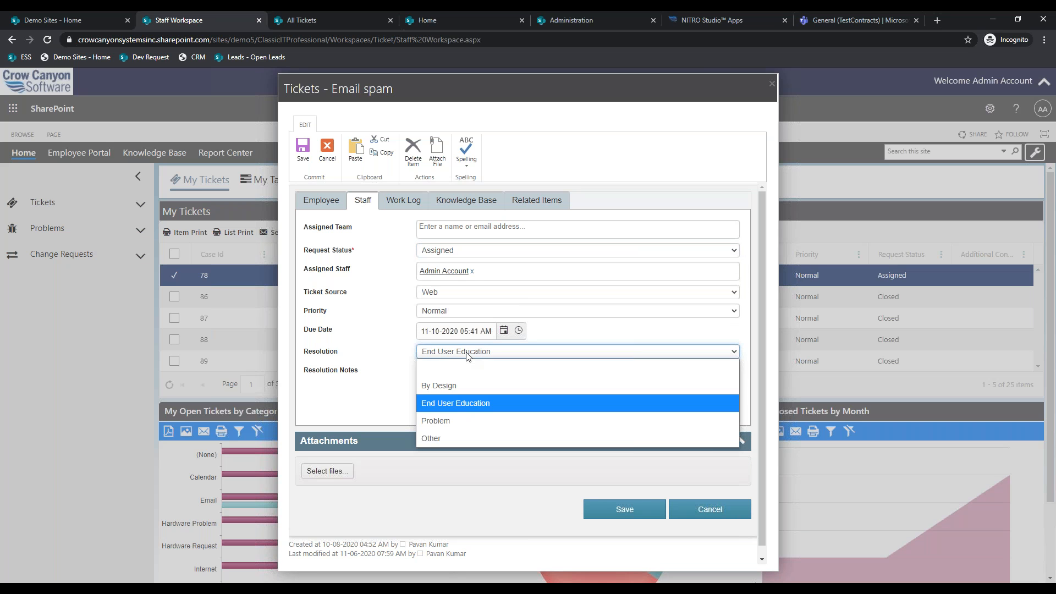
{"action": "left_click", "coordinate": [396, 349]}
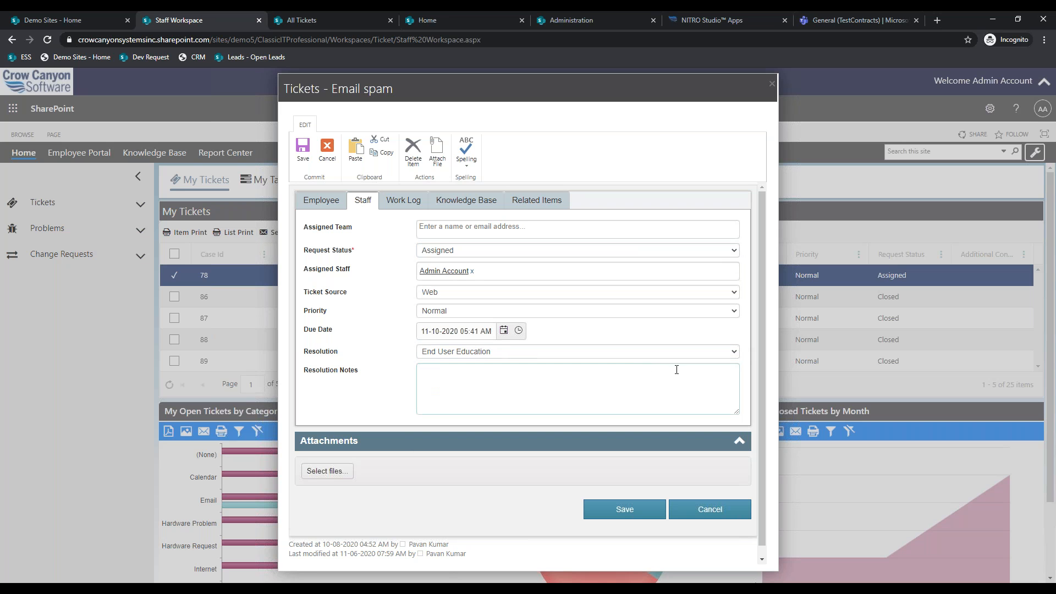
- Enlarge Resolution Notes, enter 'Rich Text', then open Notifications Setup under Administration
{"action": "left_click", "coordinate": [740, 408]}
{"action": "left_click_drag", "start_coordinate": [739, 409], "coordinate": [739, 562]}
{"action": "left_click", "coordinate": [568, 483]}
{"action": "type", "text": "Rich Text"}
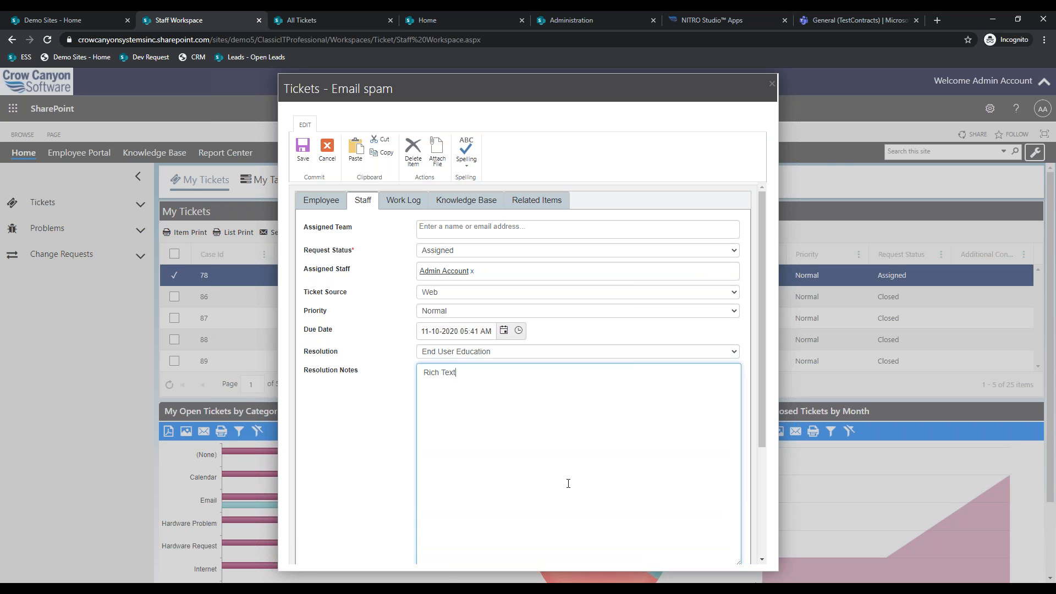
{"action": "scroll", "coordinate": [568, 483], "scroll_direction": "down", "scroll_amount": 2}
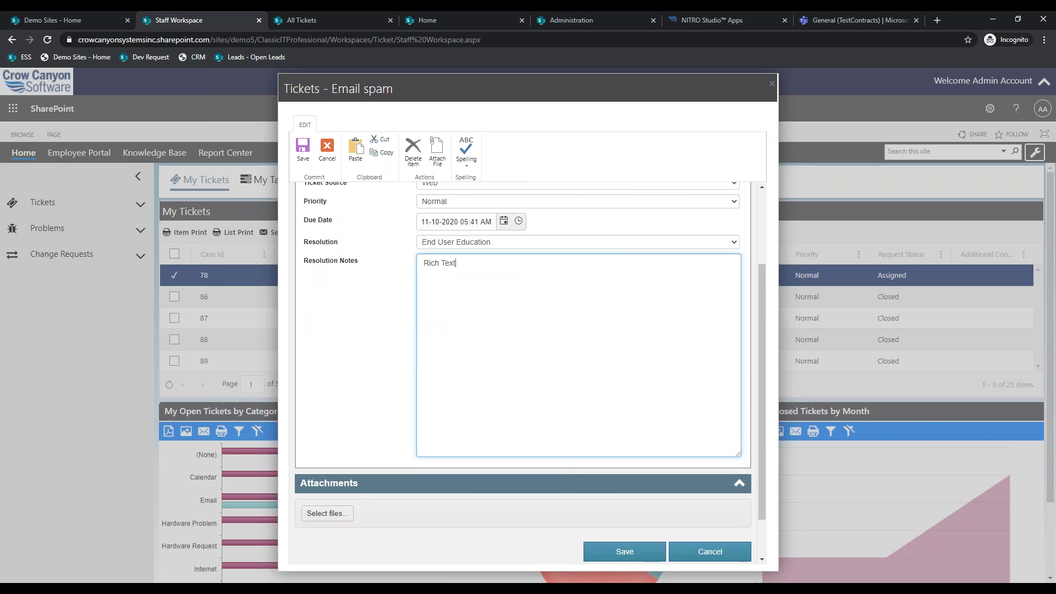
{"action": "scroll", "coordinate": [552, 401], "scroll_direction": "up", "scroll_amount": 2}
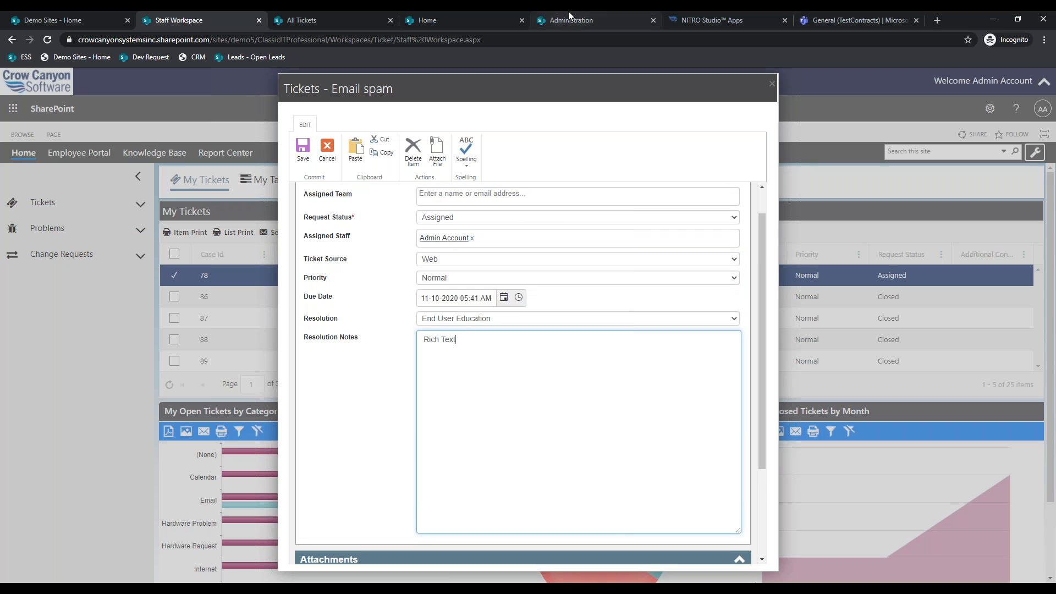
{"action": "left_click", "coordinate": [569, 12]}
{"action": "left_click", "coordinate": [151, 183]}
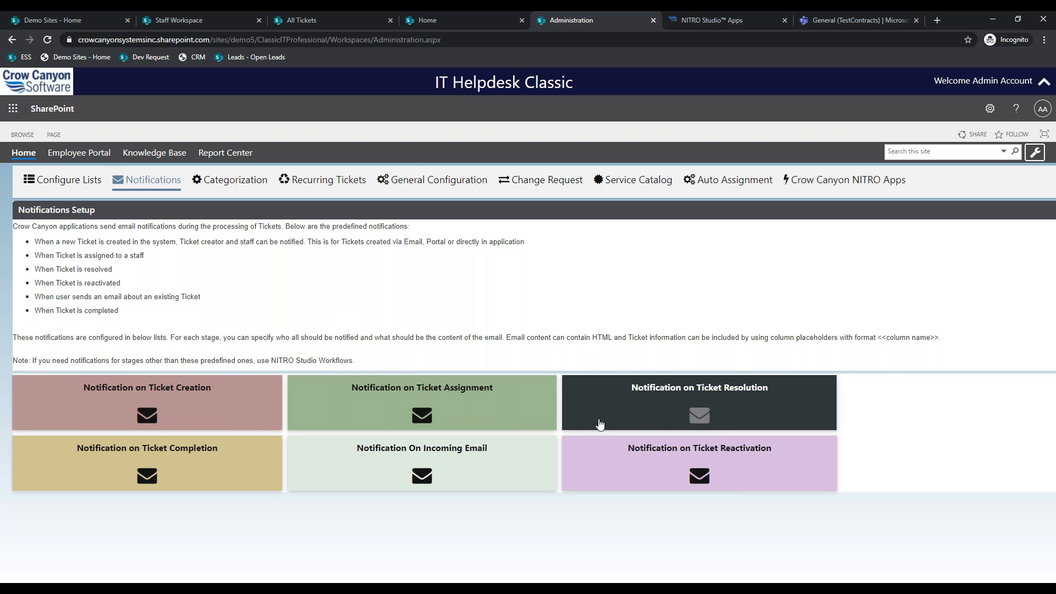
{"action": "left_click", "coordinate": [242, 409]}
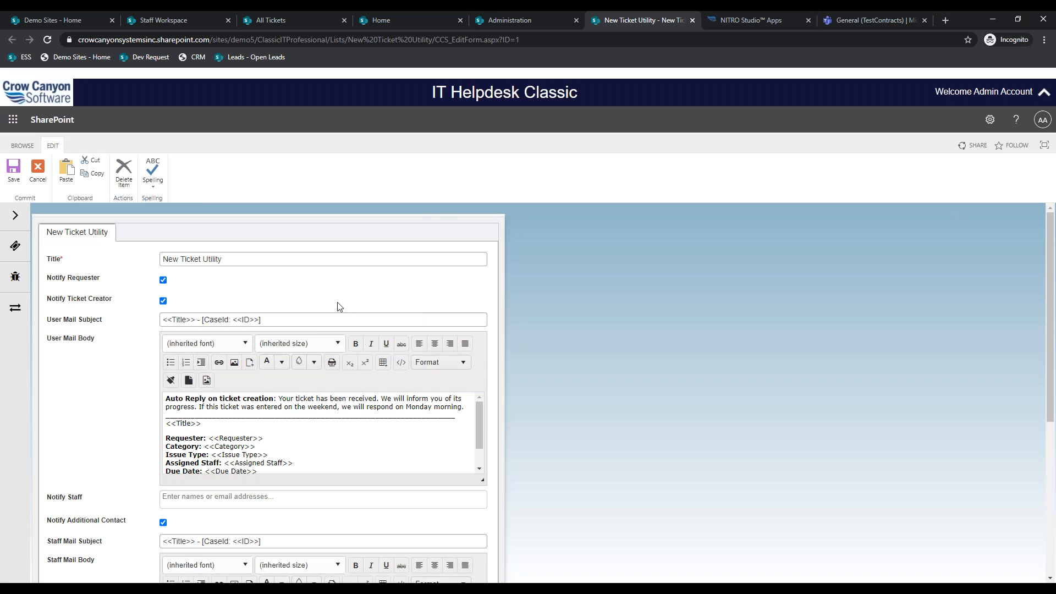
{"action": "scroll", "coordinate": [338, 307], "scroll_direction": "down", "scroll_amount": 1}
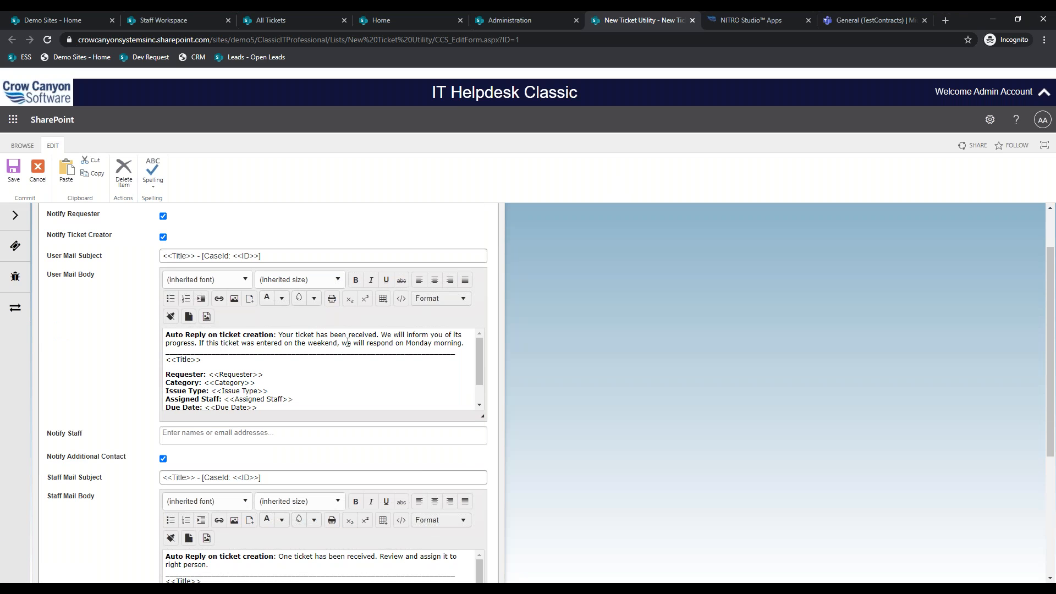
{"action": "scroll", "coordinate": [365, 357], "scroll_direction": "down", "scroll_amount": 1}
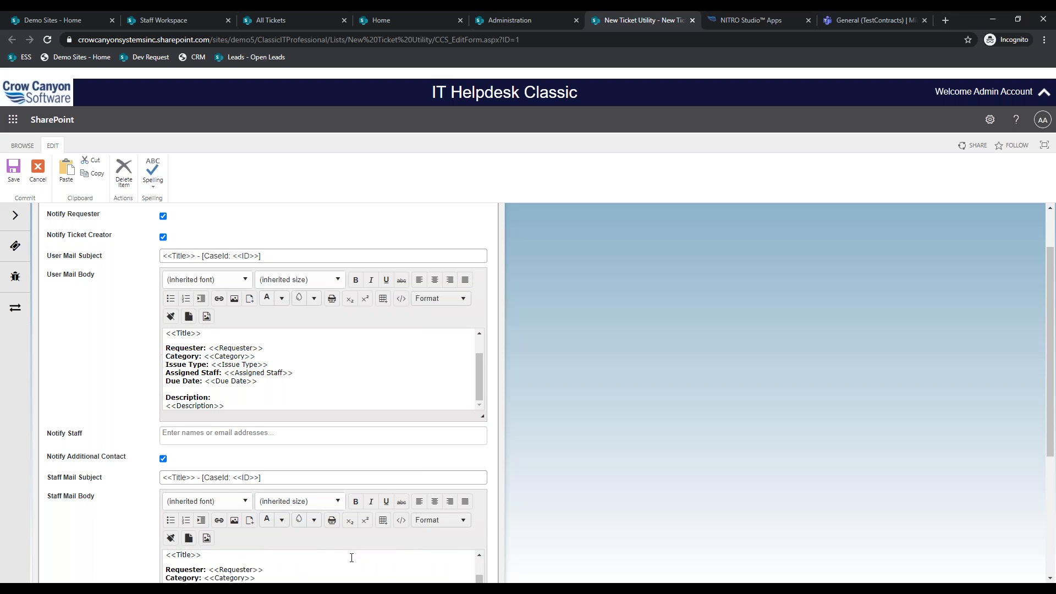
{"action": "scroll", "coordinate": [352, 558], "scroll_direction": "down", "scroll_amount": 1}
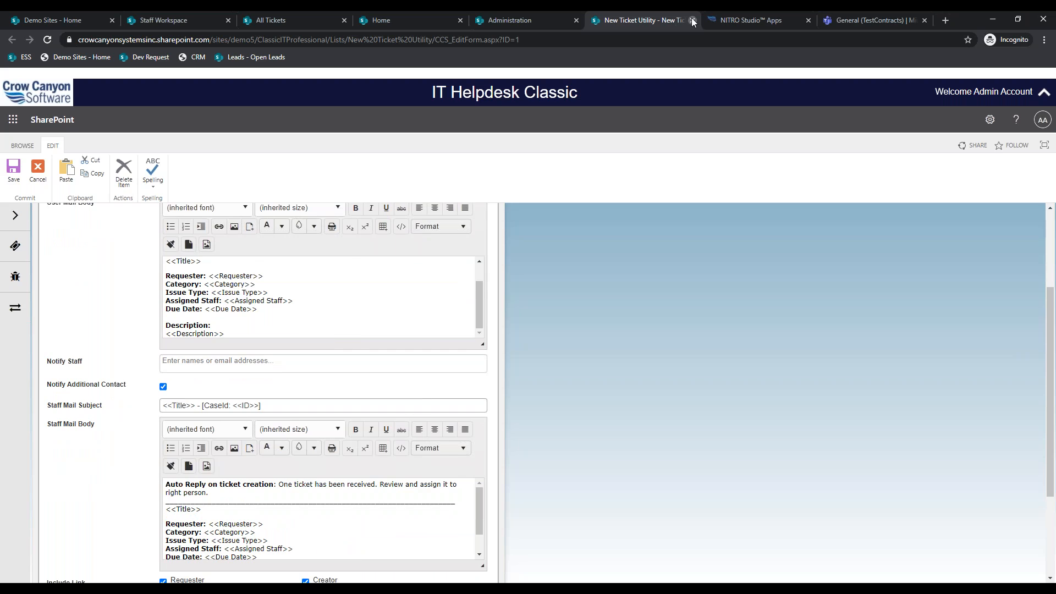
{"action": "left_click", "coordinate": [693, 20]}
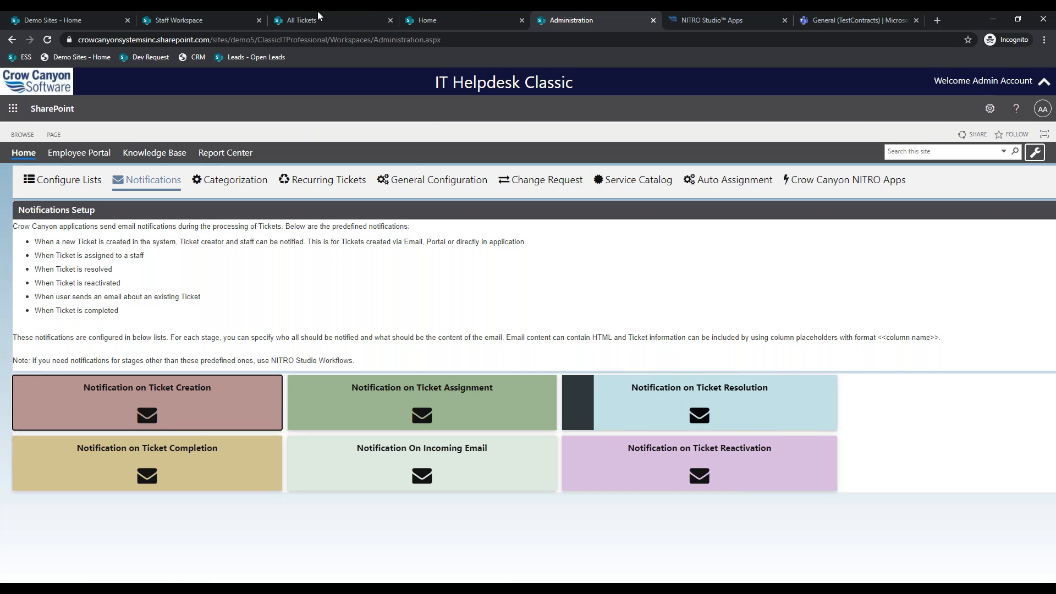
- Return to the Email spam ticket in the Staff Workspace
{"action": "left_click", "coordinate": [303, 11]}
{"action": "left_click", "coordinate": [196, 11]}
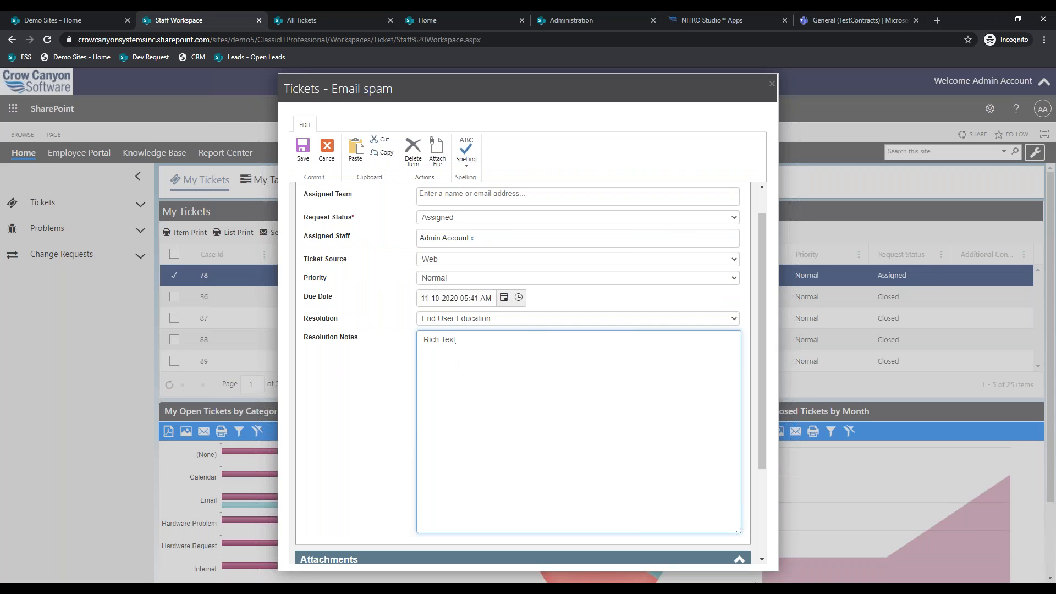
{"action": "scroll", "coordinate": [421, 430], "scroll_direction": "up", "scroll_amount": 1}
{"action": "scroll", "coordinate": [422, 429], "scroll_direction": "down", "scroll_amount": 5}
{"action": "scroll", "coordinate": [422, 430], "scroll_direction": "up", "scroll_amount": 5}
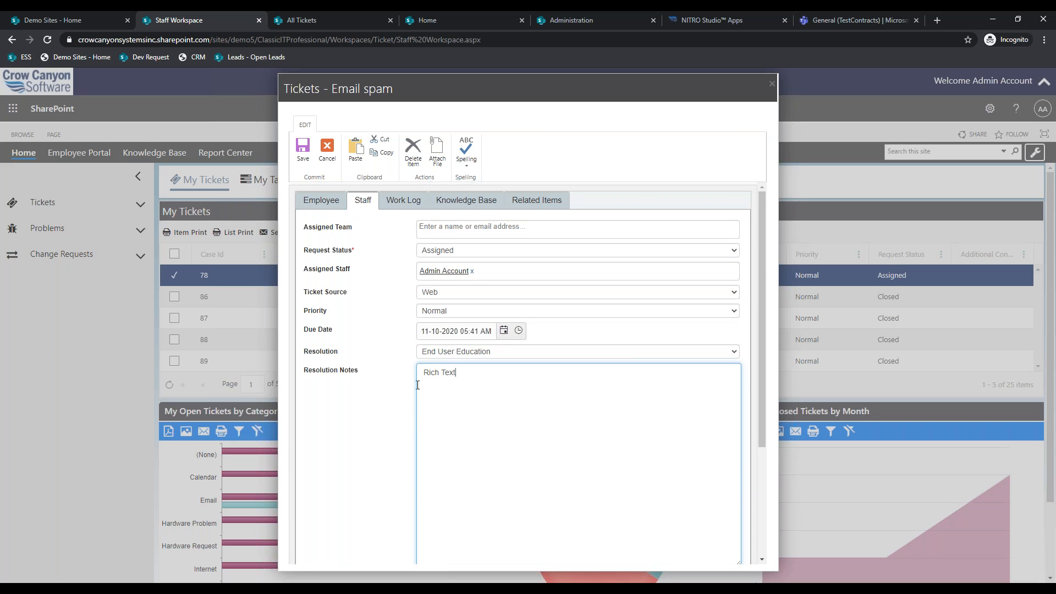
- Tick Create KB Article on the ticket's Knowledge Base tab, then show the Helpdesk Portal home page
{"action": "left_click", "coordinate": [449, 210]}
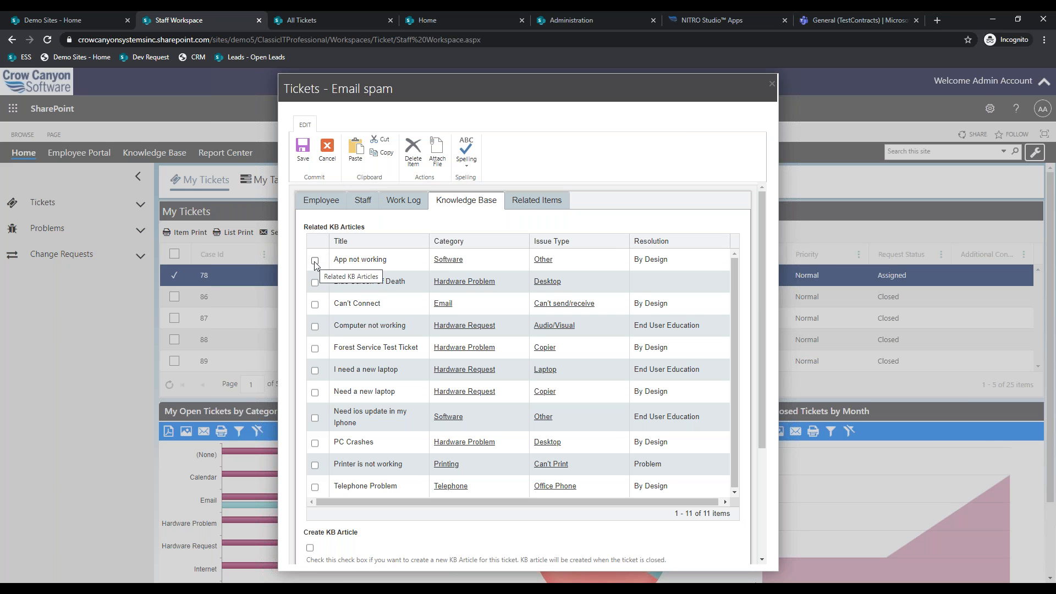
{"action": "scroll", "coordinate": [308, 418], "scroll_direction": "down", "scroll_amount": 2}
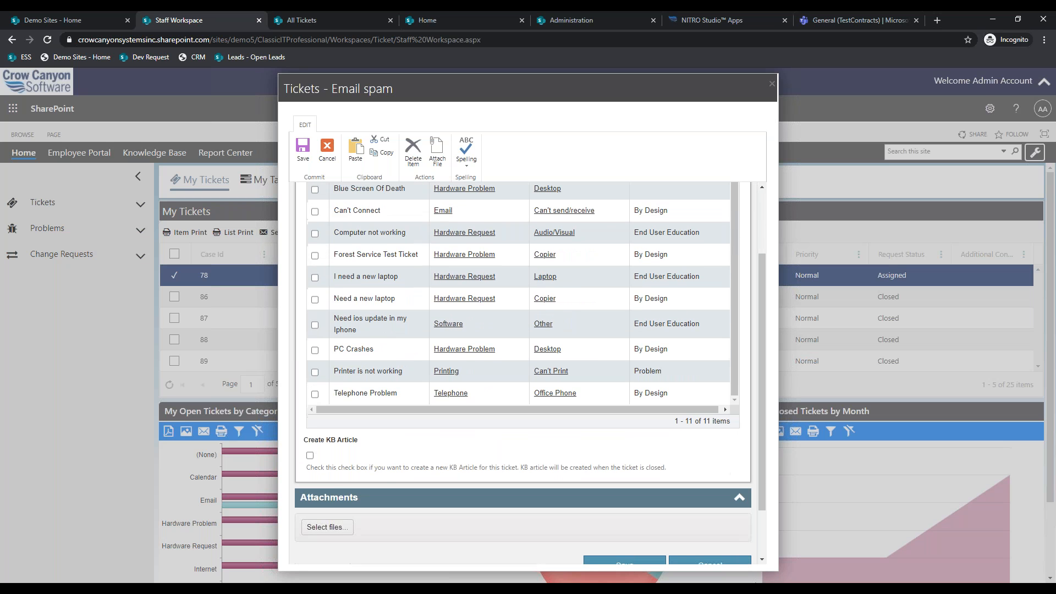
{"action": "left_click", "coordinate": [310, 456]}
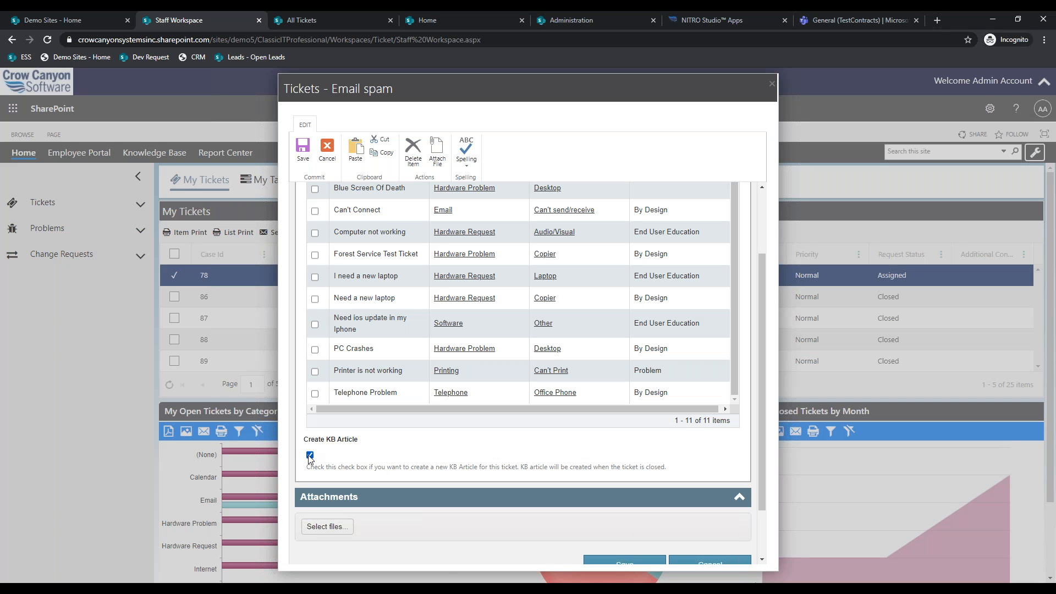
{"action": "scroll", "coordinate": [418, 423], "scroll_direction": "up", "scroll_amount": 1}
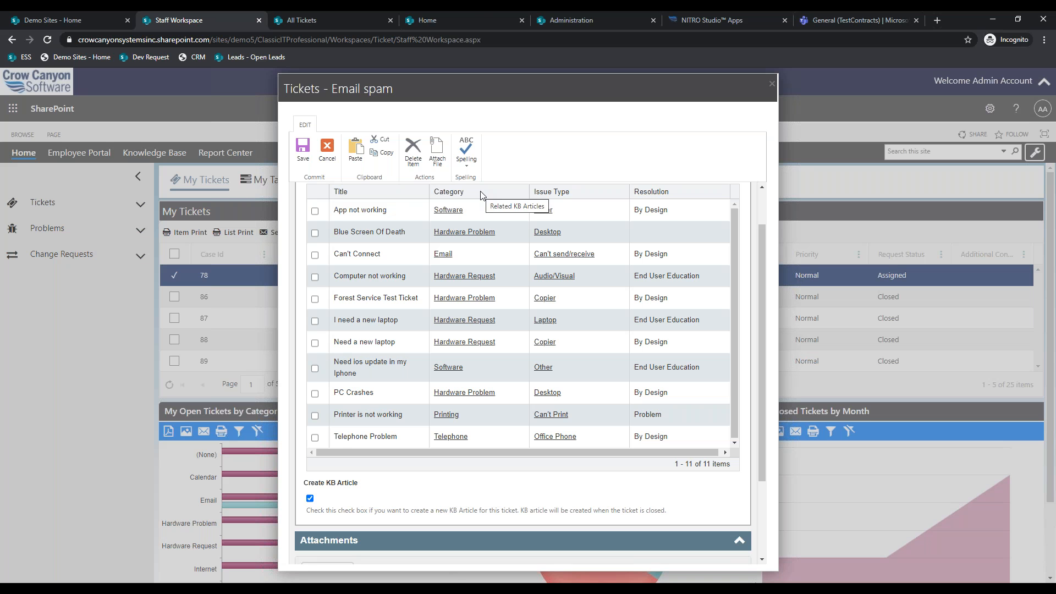
{"action": "left_click", "coordinate": [470, 16]}
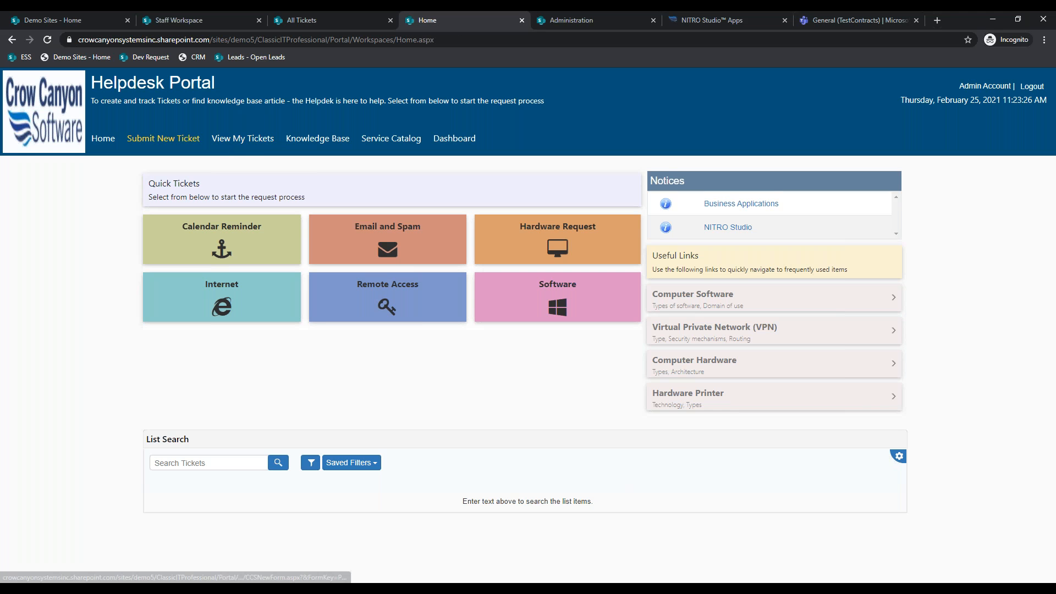
- Start a portal ticket with Category Hardware Request and Issue Type Desktop, then go back to Email spam
{"action": "left_click", "coordinate": [165, 137]}
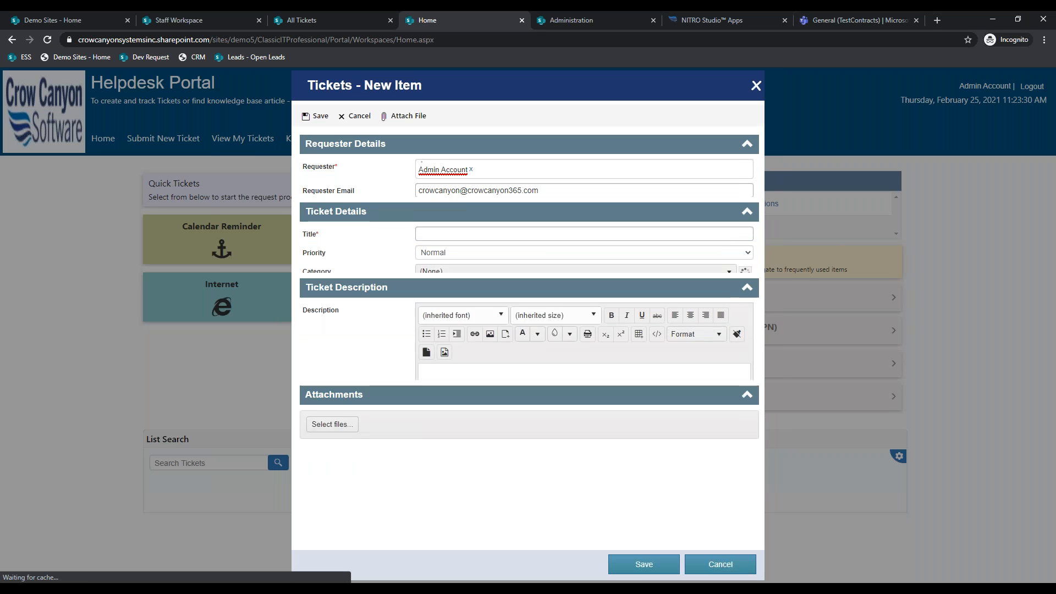
{"action": "left_click", "coordinate": [455, 309]}
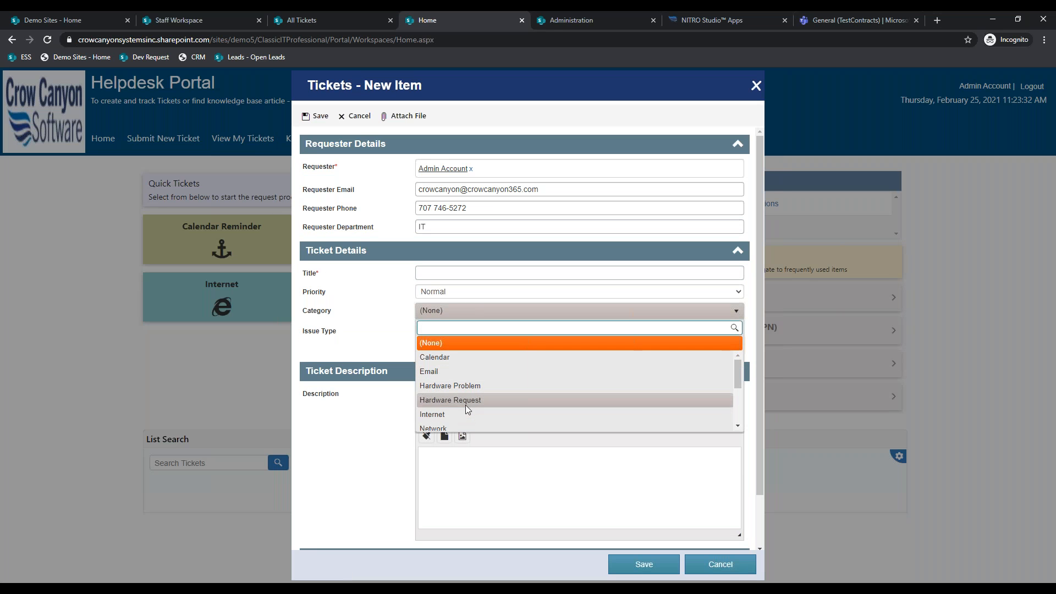
{"action": "left_click", "coordinate": [465, 405]}
{"action": "left_click", "coordinate": [462, 332]}
{"action": "left_click", "coordinate": [461, 421]}
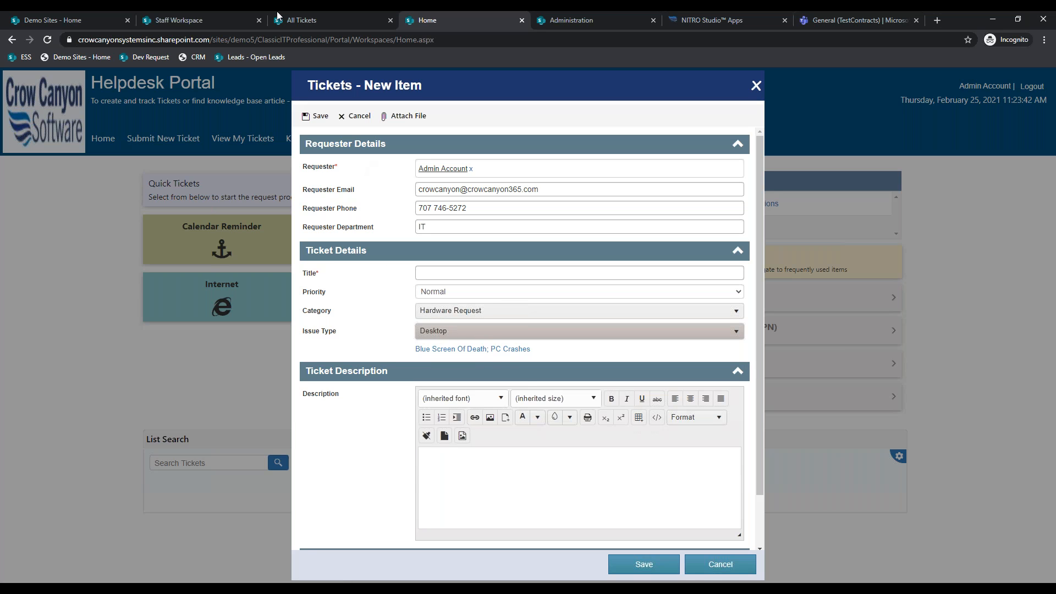
{"action": "left_click", "coordinate": [233, 15]}
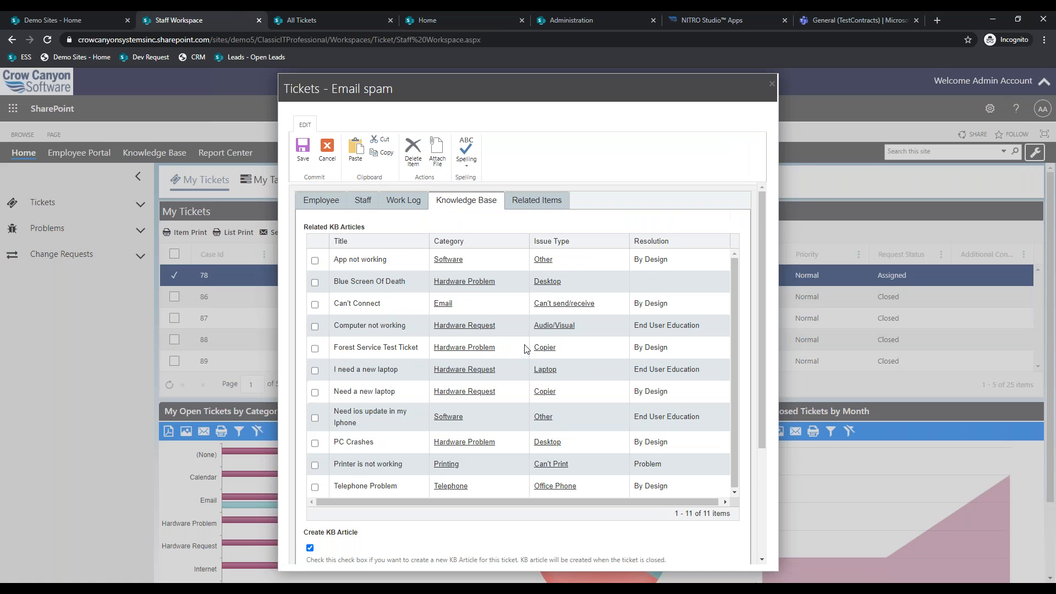
- Open the Email spam ticket's Related Items tab and scroll through task Check Router and time entries
{"action": "left_click", "coordinate": [535, 201]}
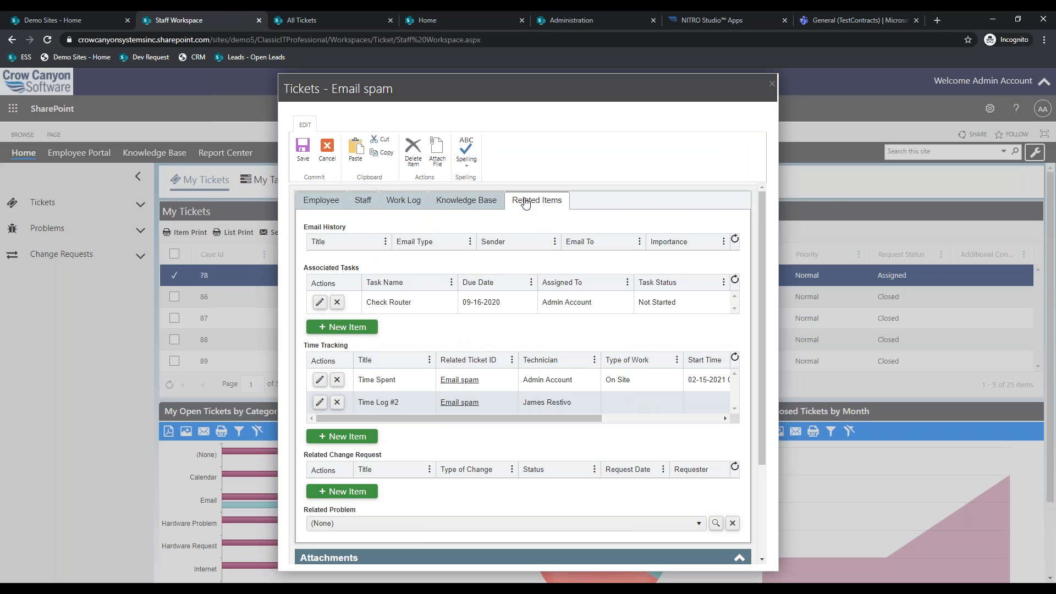
{"action": "scroll", "coordinate": [562, 329], "scroll_direction": "down", "scroll_amount": 1}
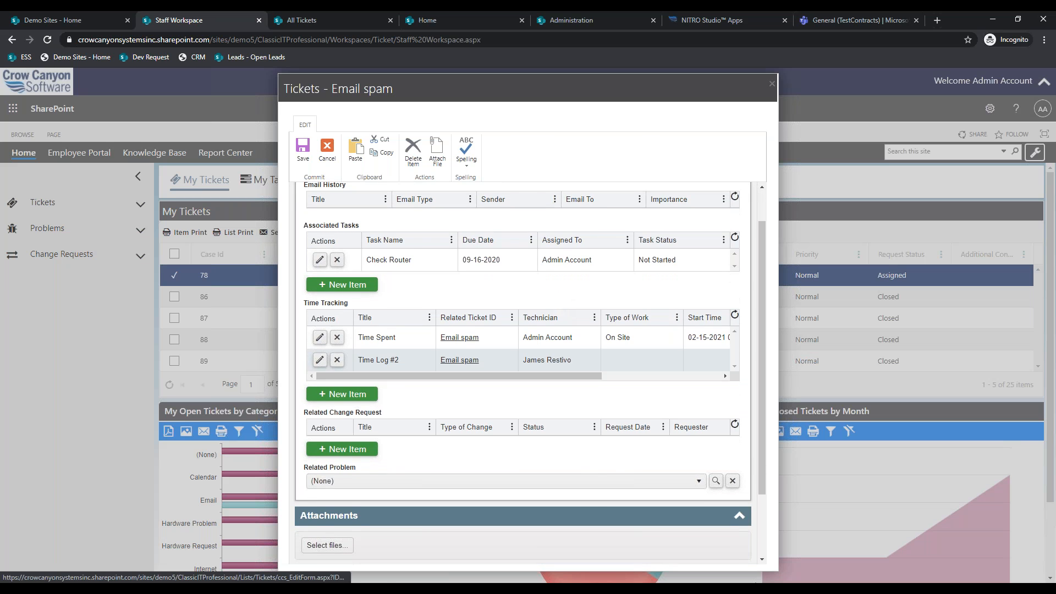
{"action": "scroll", "coordinate": [529, 383], "scroll_direction": "up", "scroll_amount": 1}
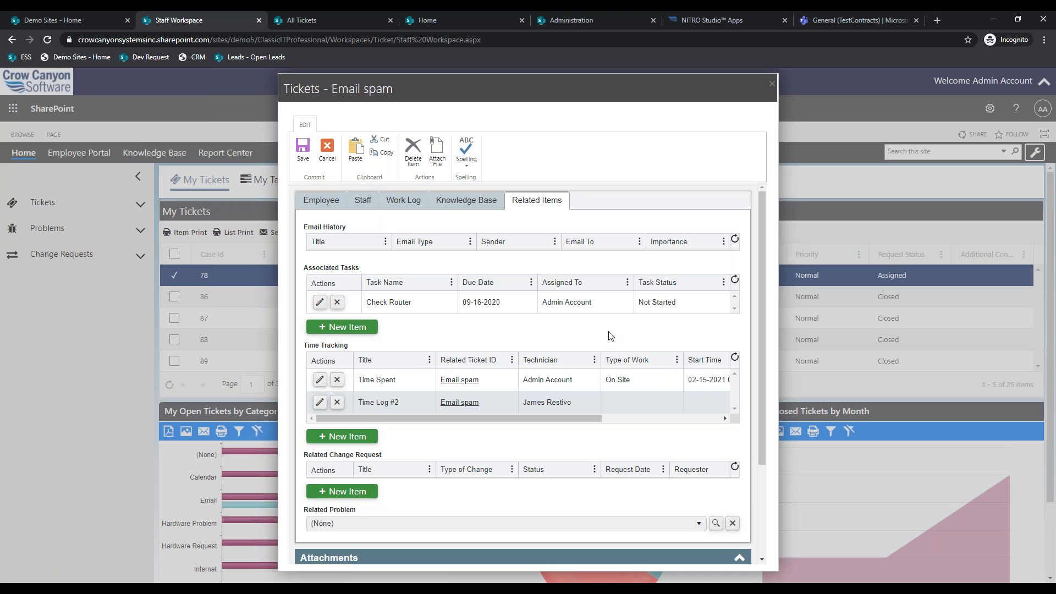
{"action": "scroll", "coordinate": [660, 440], "scroll_direction": "down", "scroll_amount": 1}
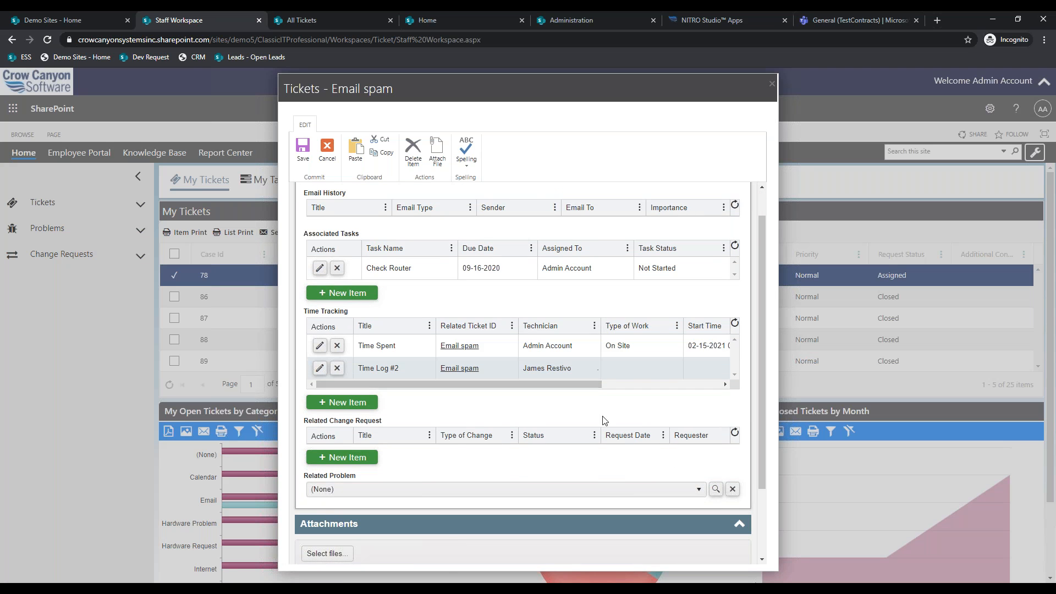
{"action": "scroll", "coordinate": [599, 404], "scroll_direction": "up", "scroll_amount": 1}
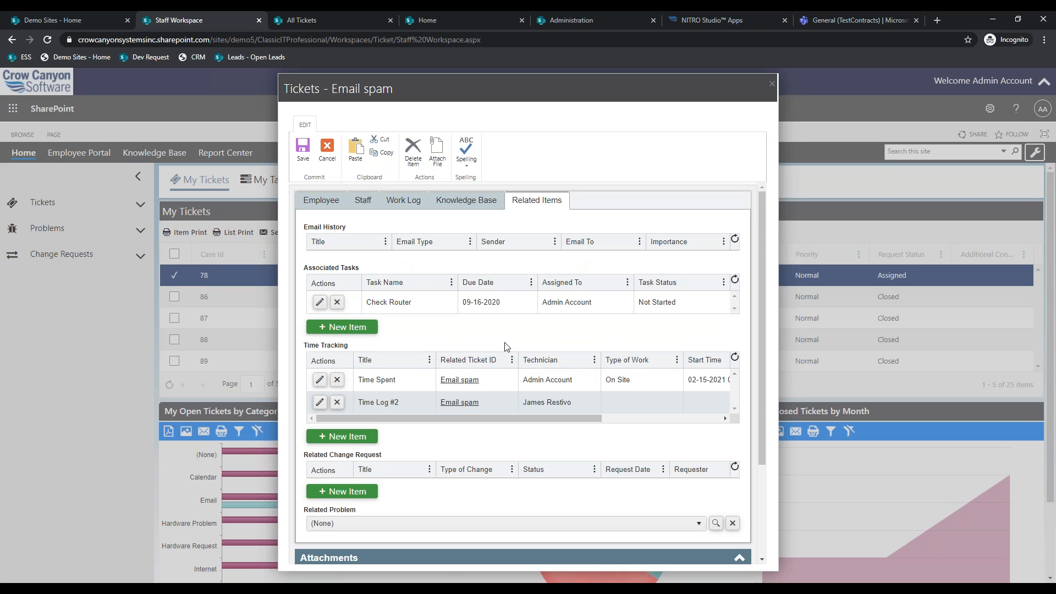
- Open a new associated task form and NITRO Forms, noting the list name Associated Tasks
{"action": "left_click", "coordinate": [332, 331]}
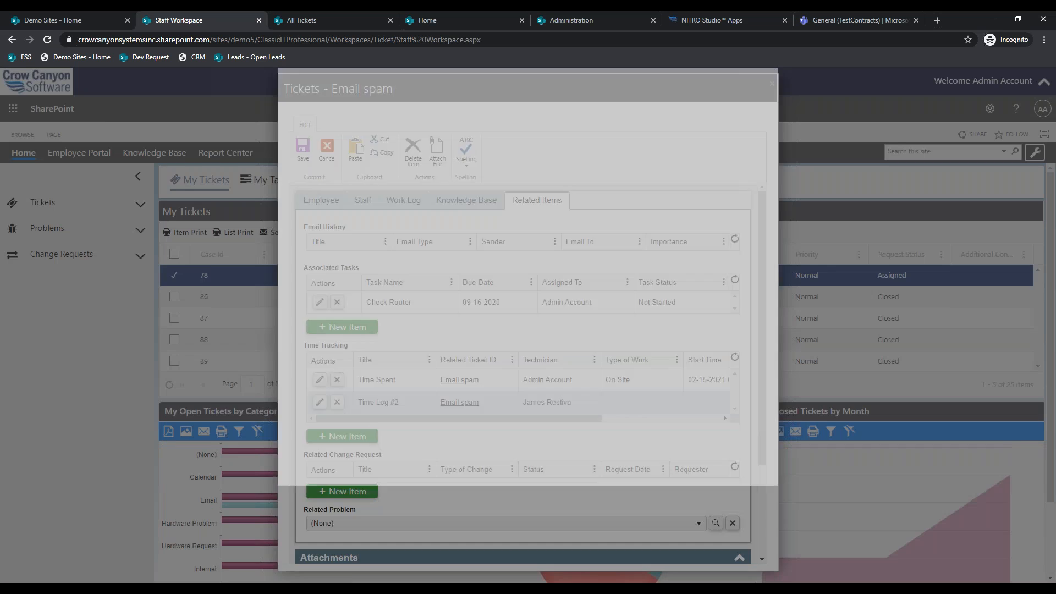
{"action": "left_click", "coordinate": [614, 17]}
{"action": "left_click", "coordinate": [682, 20]}
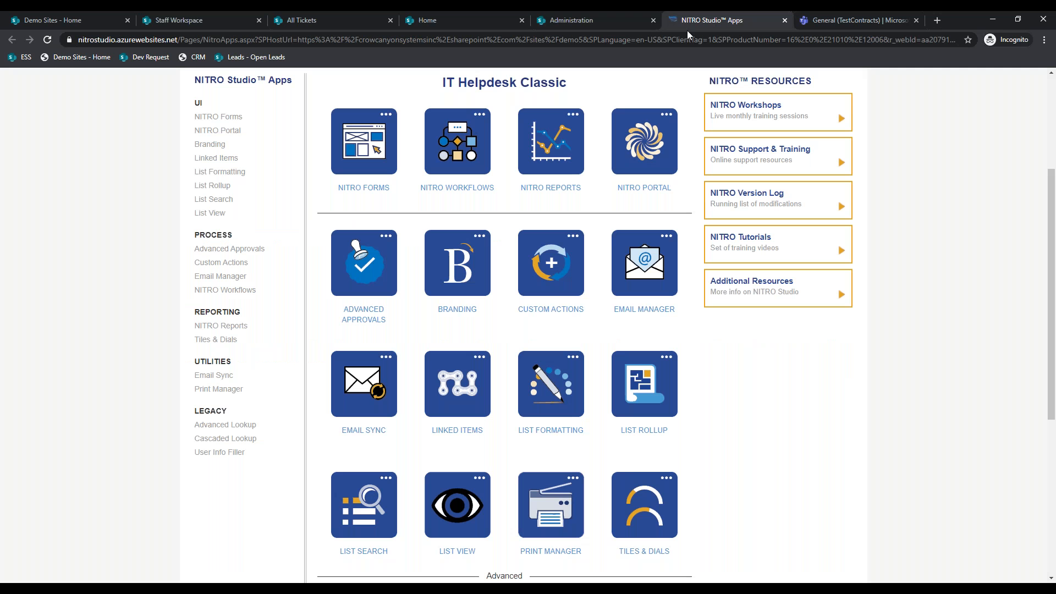
{"action": "left_click", "coordinate": [374, 140]}
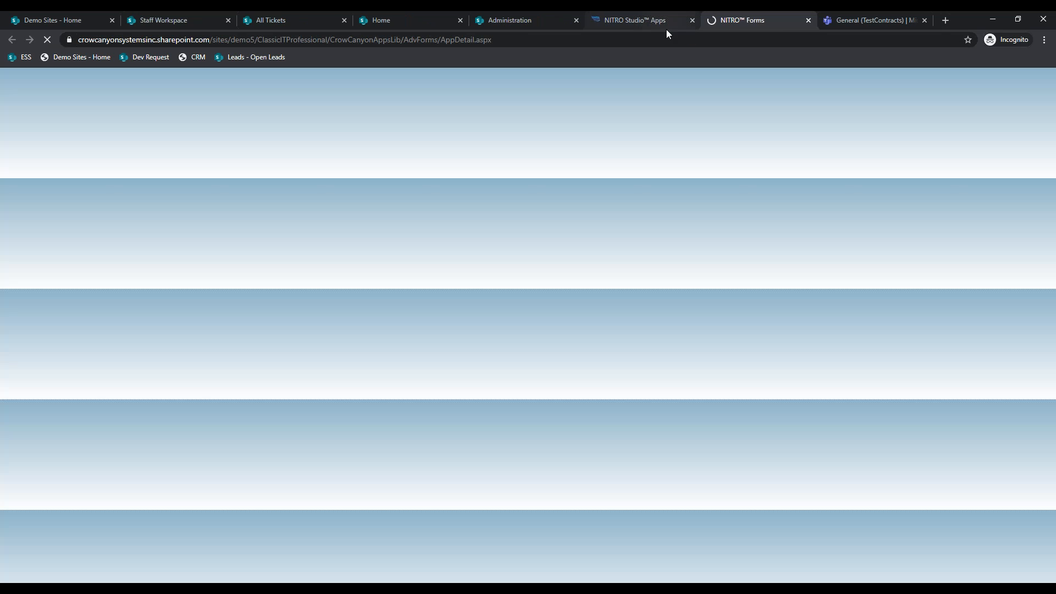
{"action": "left_click", "coordinate": [221, 13]}
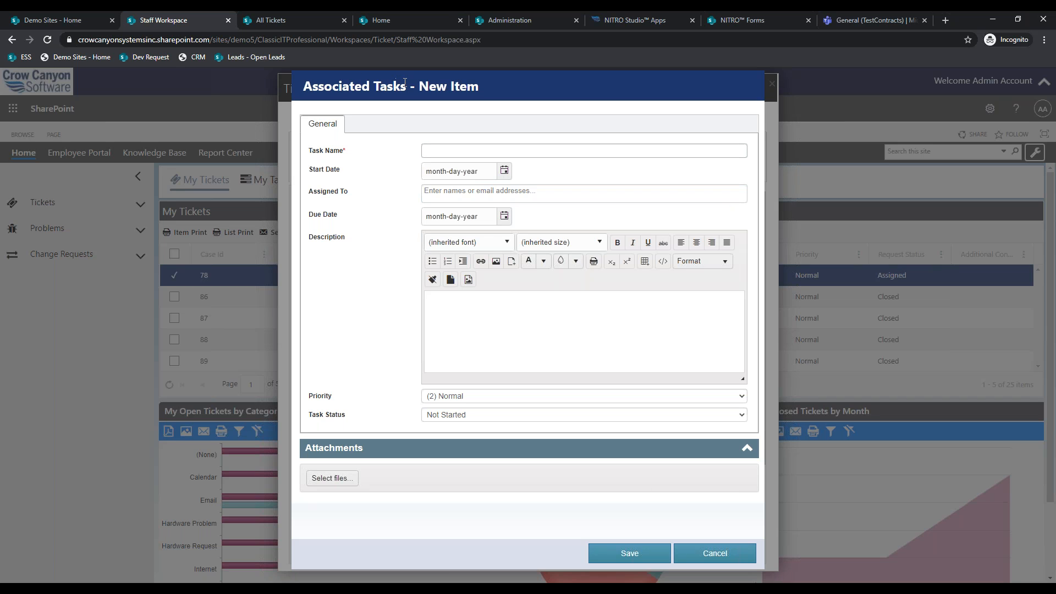
{"action": "left_click_drag", "start_coordinate": [410, 86], "coordinate": [303, 88]}
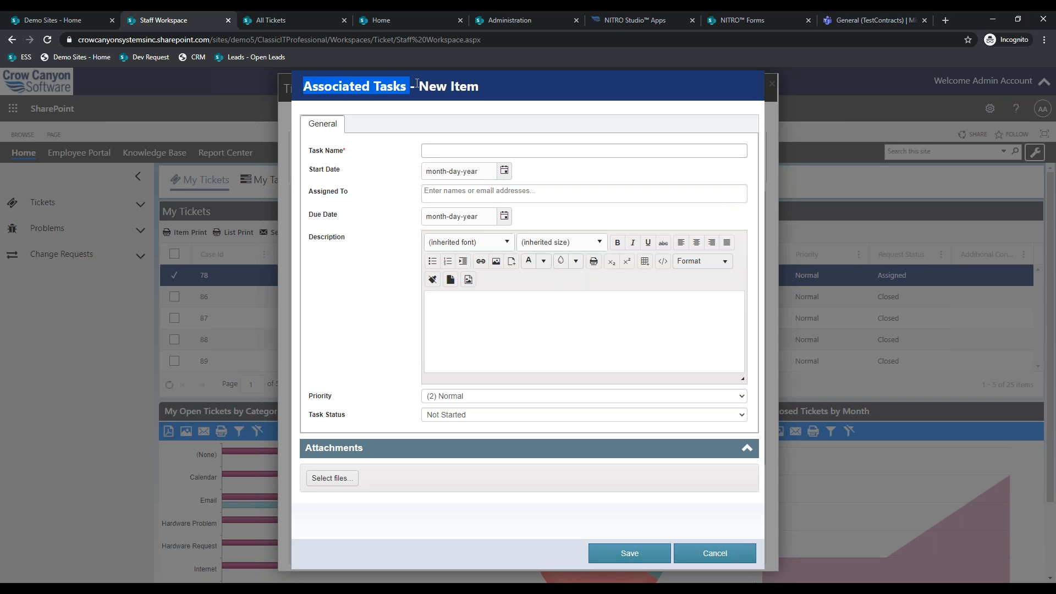
- Browse the lists available for NITRO Forms configuration without choosing one
{"action": "left_click", "coordinate": [747, 20]}
{"action": "left_click", "coordinate": [367, 253]}
{"action": "scroll", "coordinate": [368, 433], "scroll_direction": "down", "scroll_amount": 1}
{"action": "scroll", "coordinate": [379, 418], "scroll_direction": "up", "scroll_amount": 1}
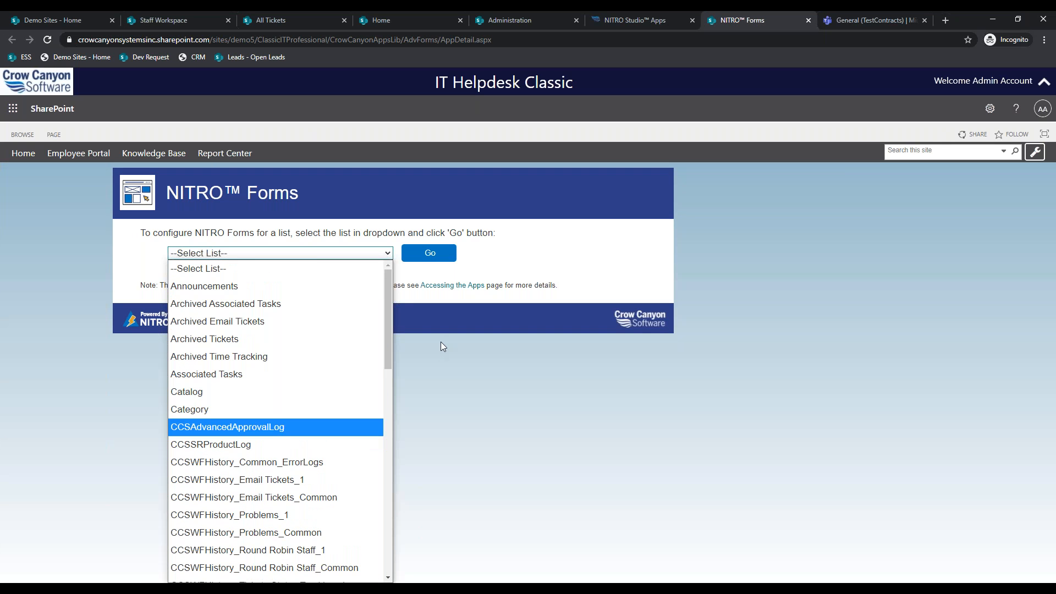
{"action": "left_click", "coordinate": [749, 15]}
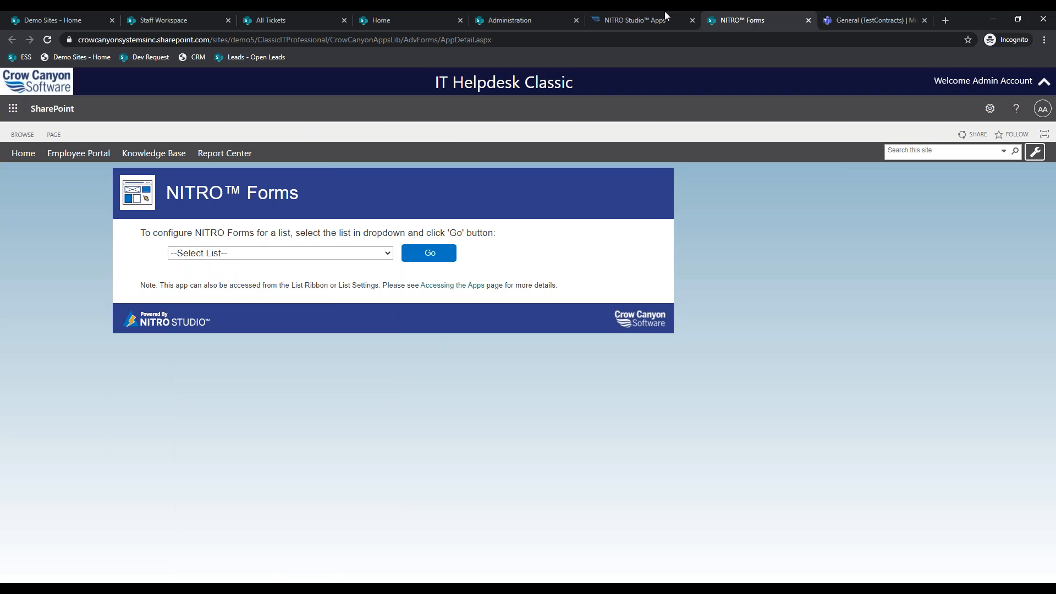
{"action": "left_click", "coordinate": [664, 15]}
- Choose the Tickets list in NITRO Forms and load its form settings
{"action": "left_click", "coordinate": [363, 162]}
{"action": "left_click", "coordinate": [751, 11]}
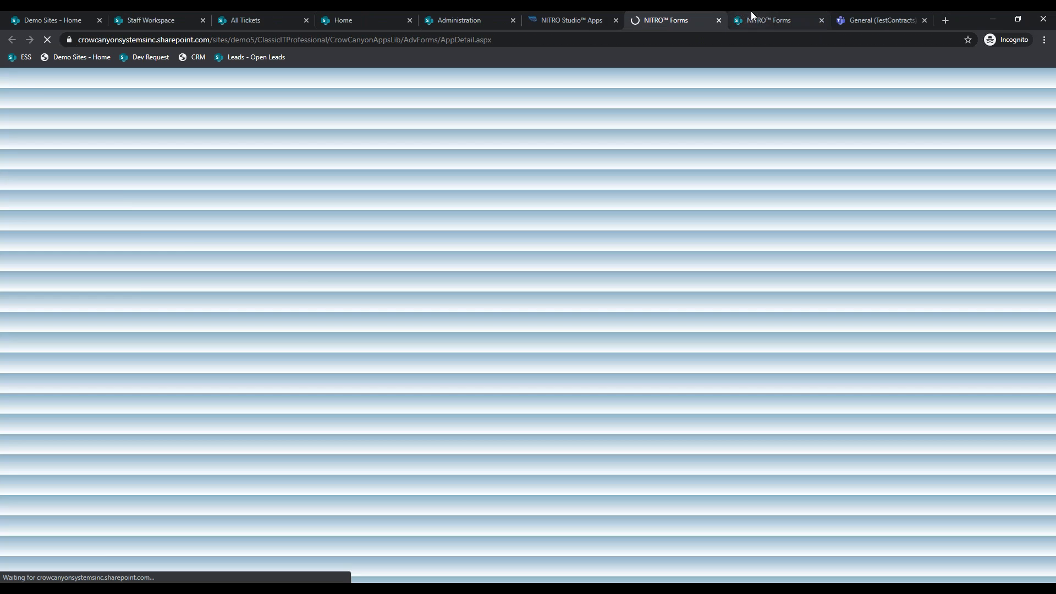
{"action": "left_click", "coordinate": [360, 253]}
{"action": "scroll", "coordinate": [346, 381], "scroll_direction": "down", "scroll_amount": 15}
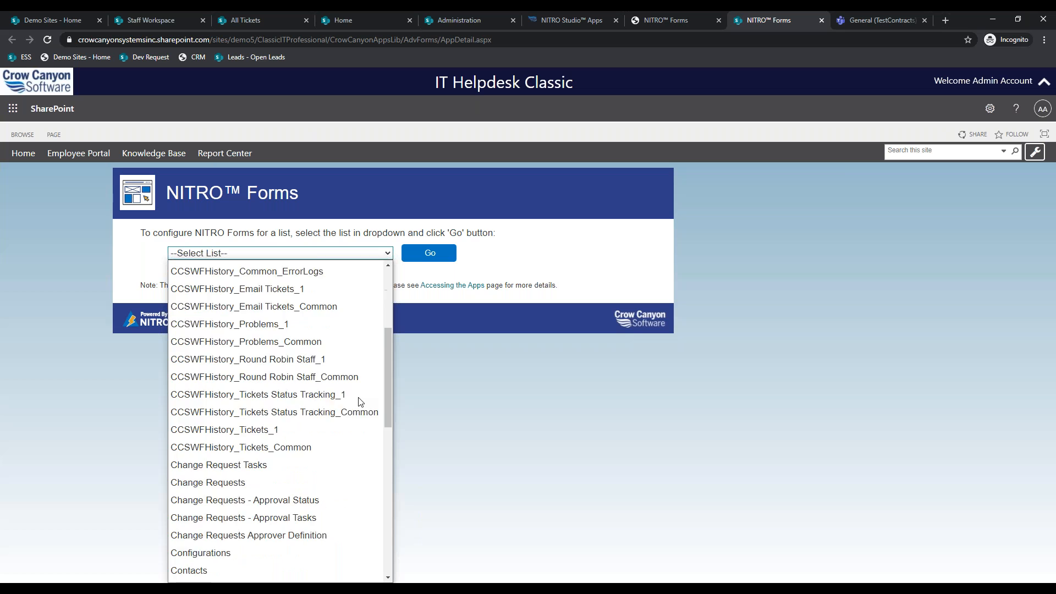
{"action": "left_click", "coordinate": [291, 523]}
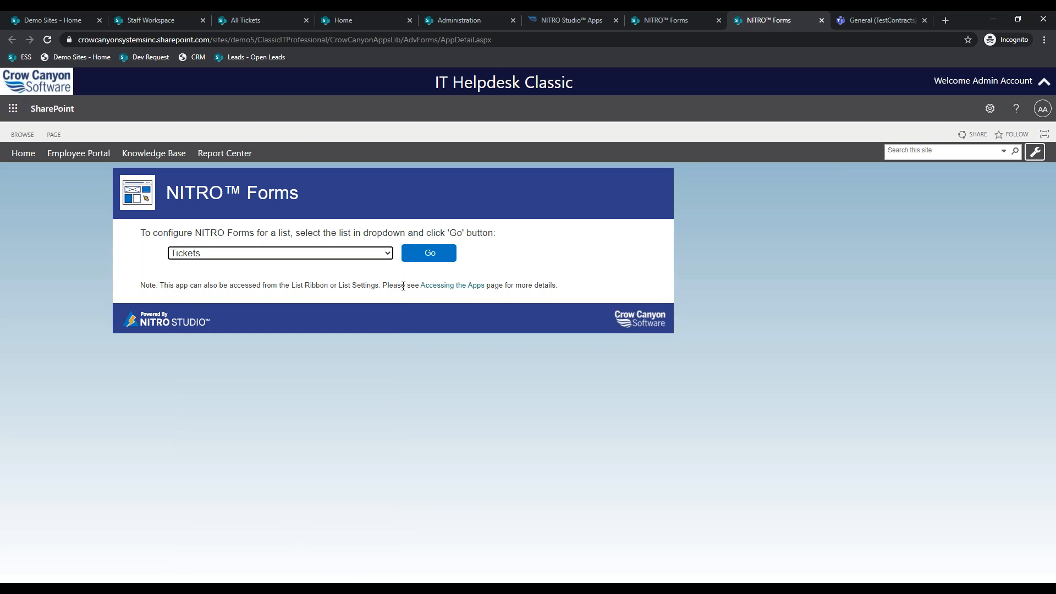
{"action": "left_click", "coordinate": [431, 256]}
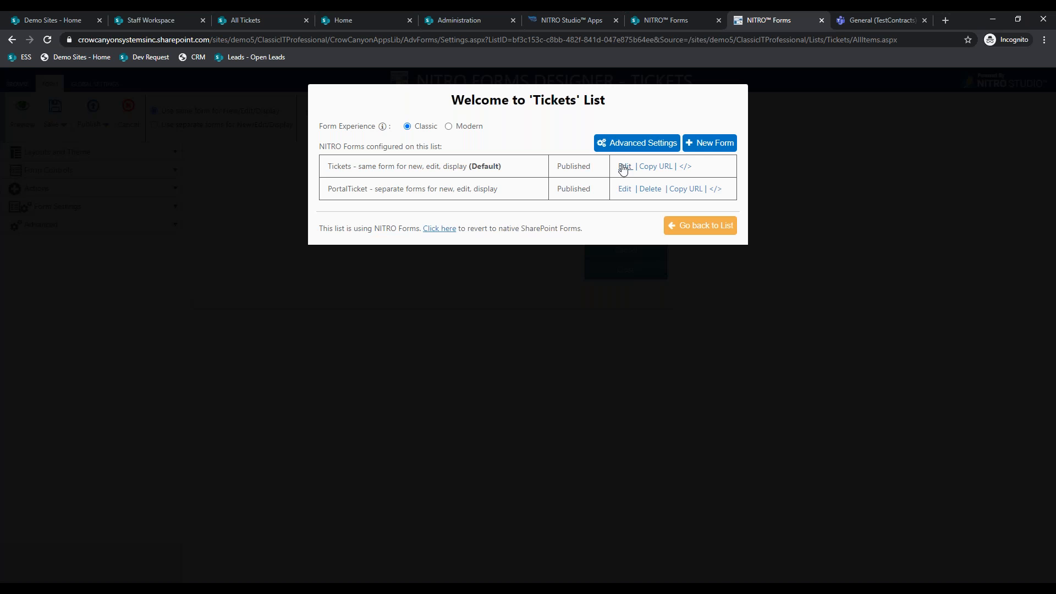
- Edit the default Tickets form and open the Associated Tasks form designer in another tab
{"action": "left_click", "coordinate": [624, 166]}
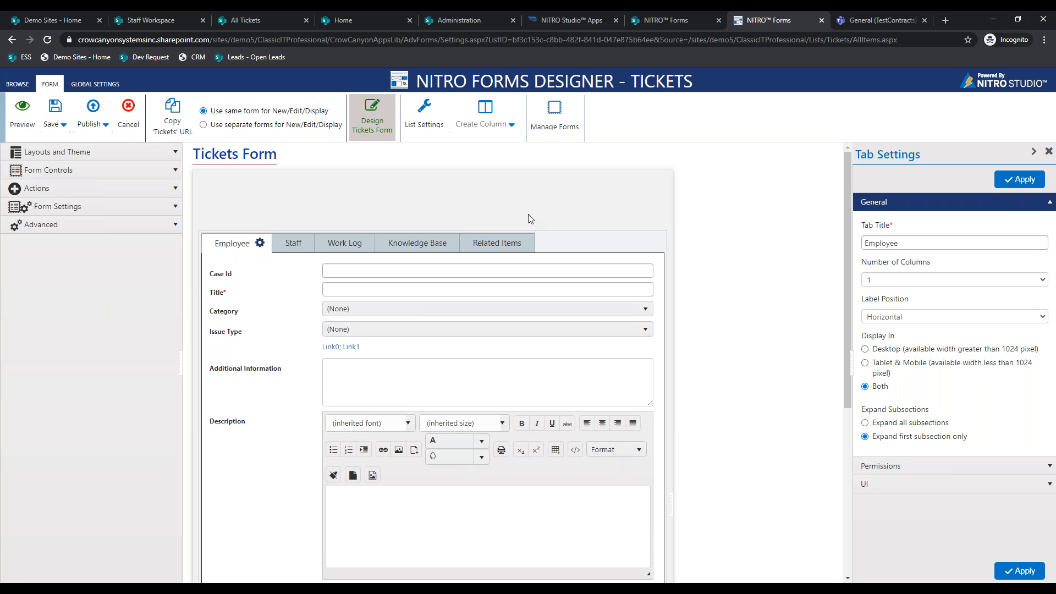
{"action": "left_click", "coordinate": [667, 20]}
{"action": "left_click", "coordinate": [379, 255]}
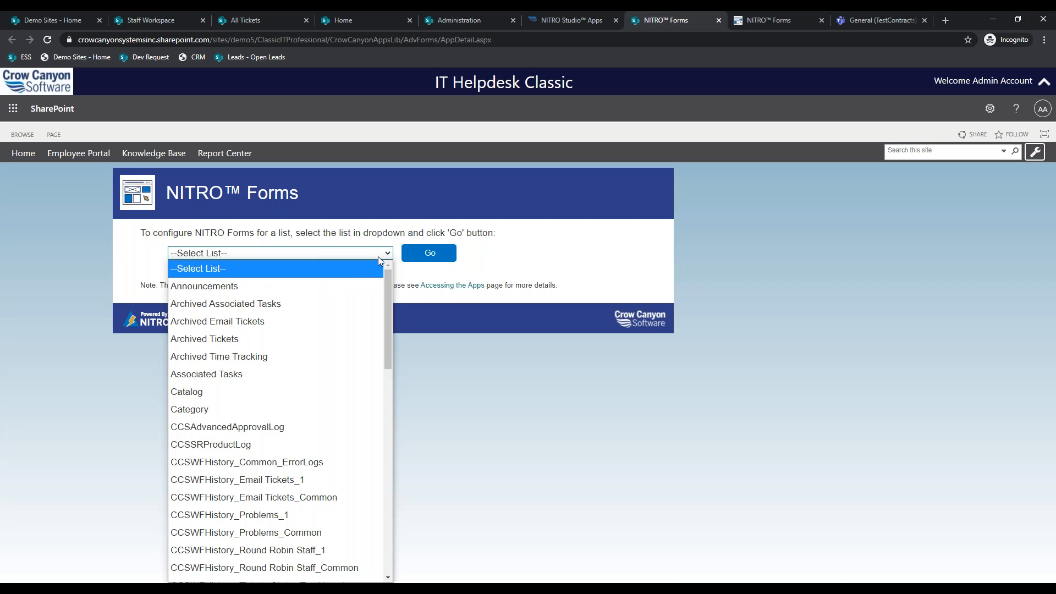
{"action": "left_click", "coordinate": [311, 374]}
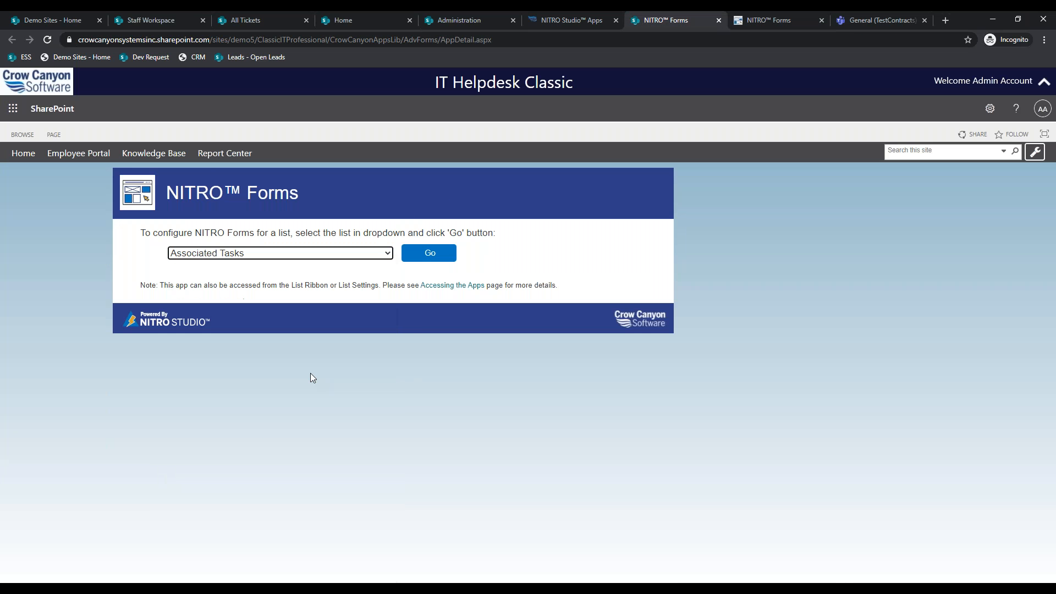
{"action": "left_click", "coordinate": [453, 254]}
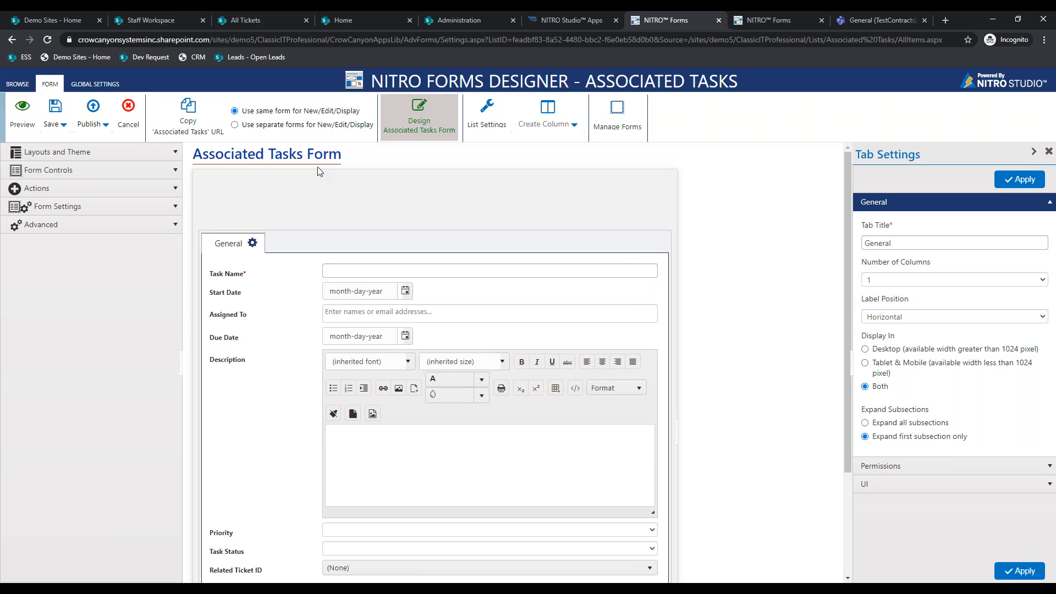
{"action": "left_click_drag", "start_coordinate": [303, 155], "coordinate": [192, 154]}
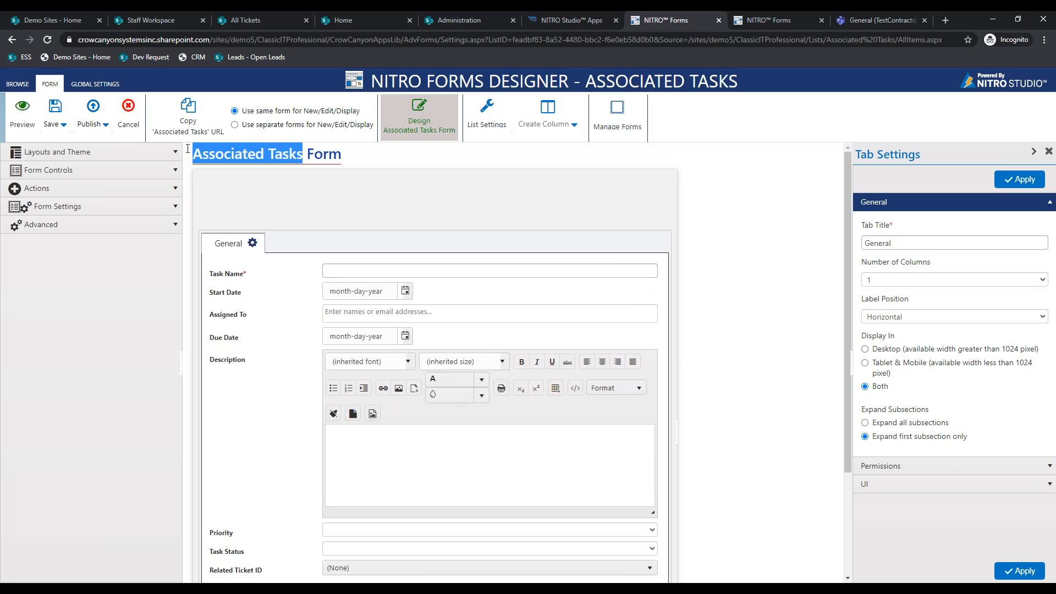
- Select the Associated Tasks section on the Tickets form's Related Items tab
{"action": "left_click", "coordinate": [769, 20]}
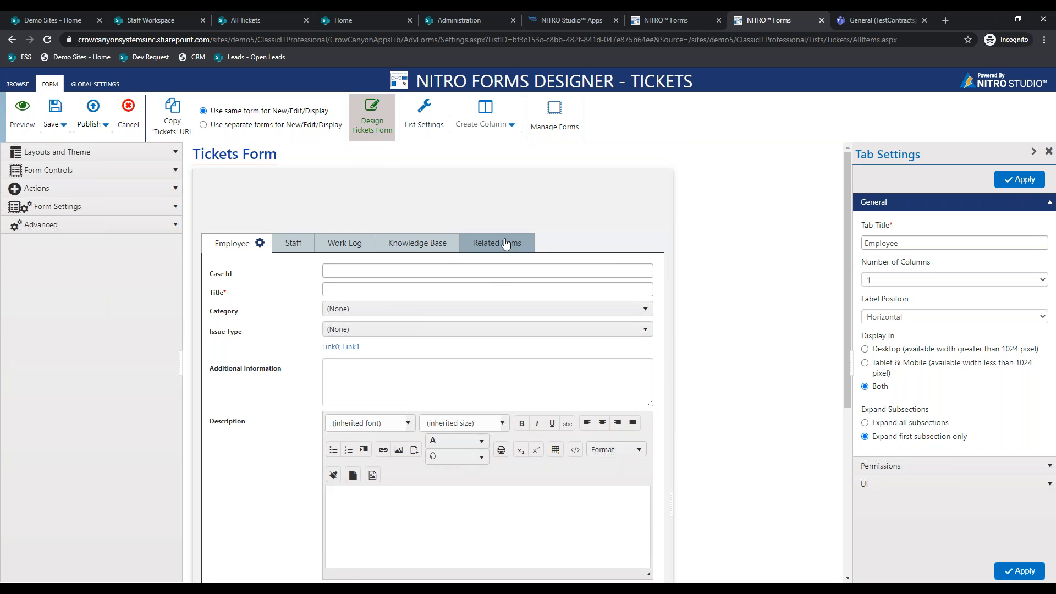
{"action": "left_click", "coordinate": [496, 243]}
{"action": "scroll", "coordinate": [496, 243], "scroll_direction": "down", "scroll_amount": 2}
{"action": "left_click", "coordinate": [417, 236]}
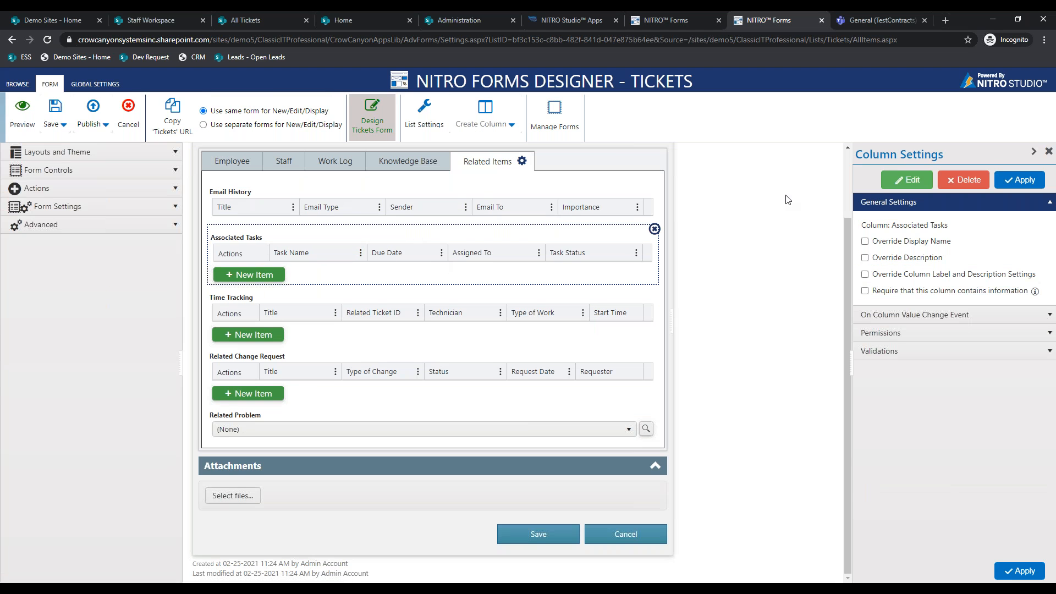
- Set the Associated Tasks column's Select Form to Associated Tasks, then cancel the pending new task
{"action": "left_click", "coordinate": [907, 179]}
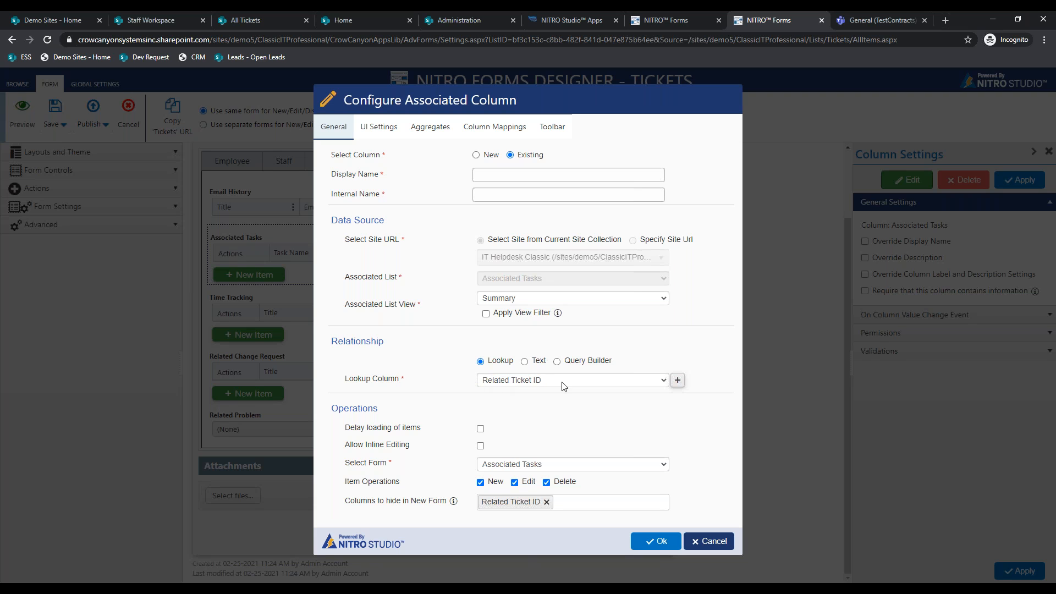
{"action": "left_click", "coordinate": [542, 466]}
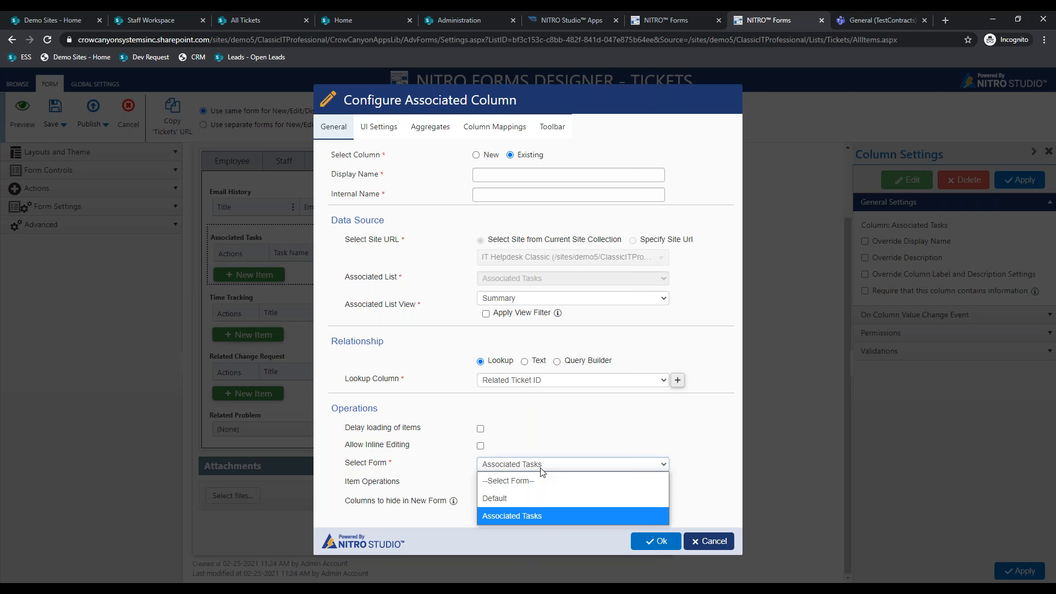
{"action": "left_click", "coordinate": [540, 519]}
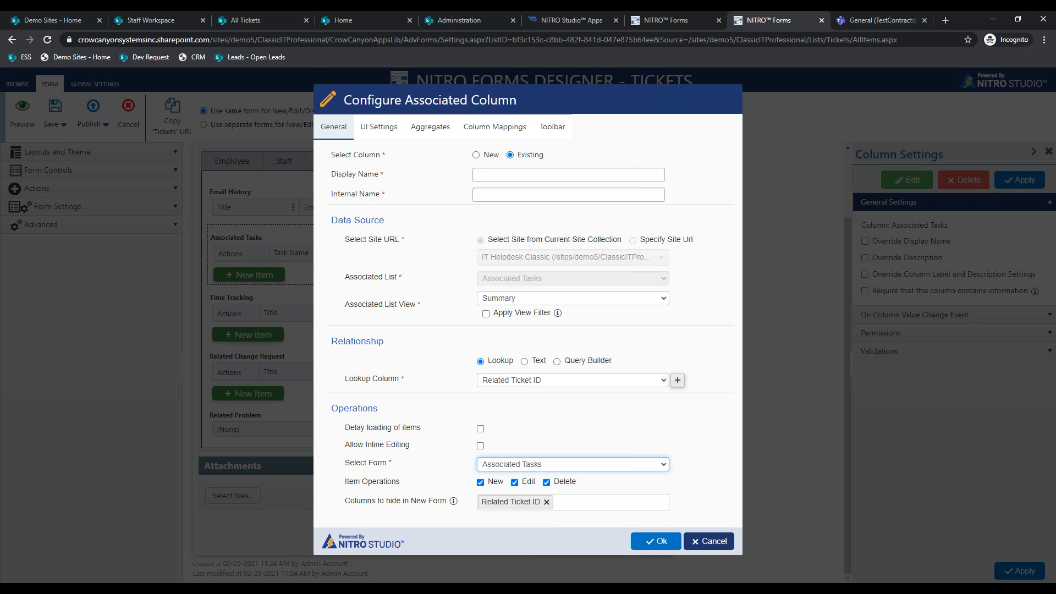
{"action": "left_click", "coordinate": [172, 16]}
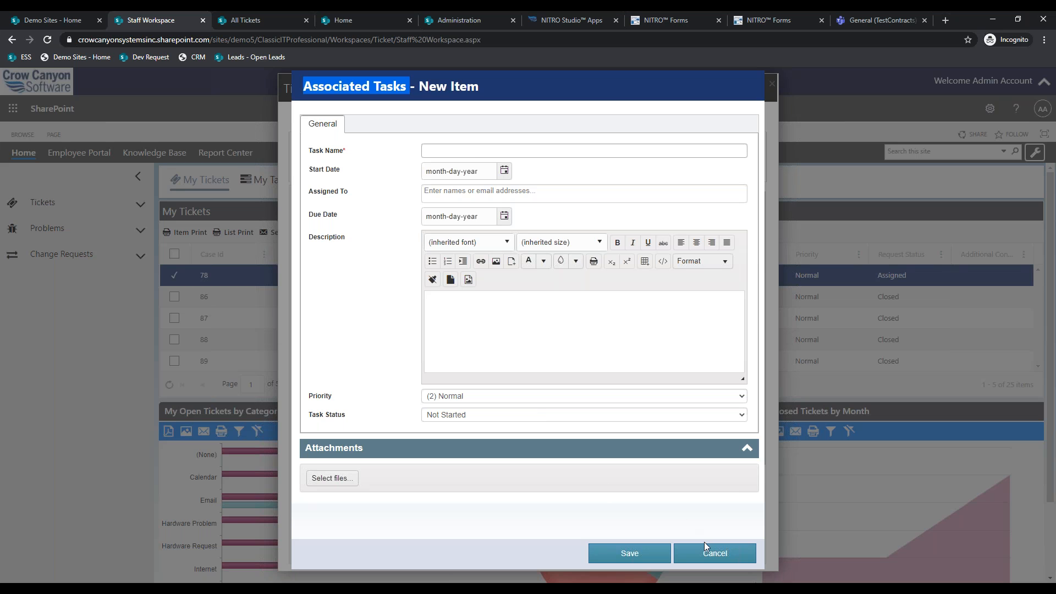
{"action": "left_click", "coordinate": [713, 555]}
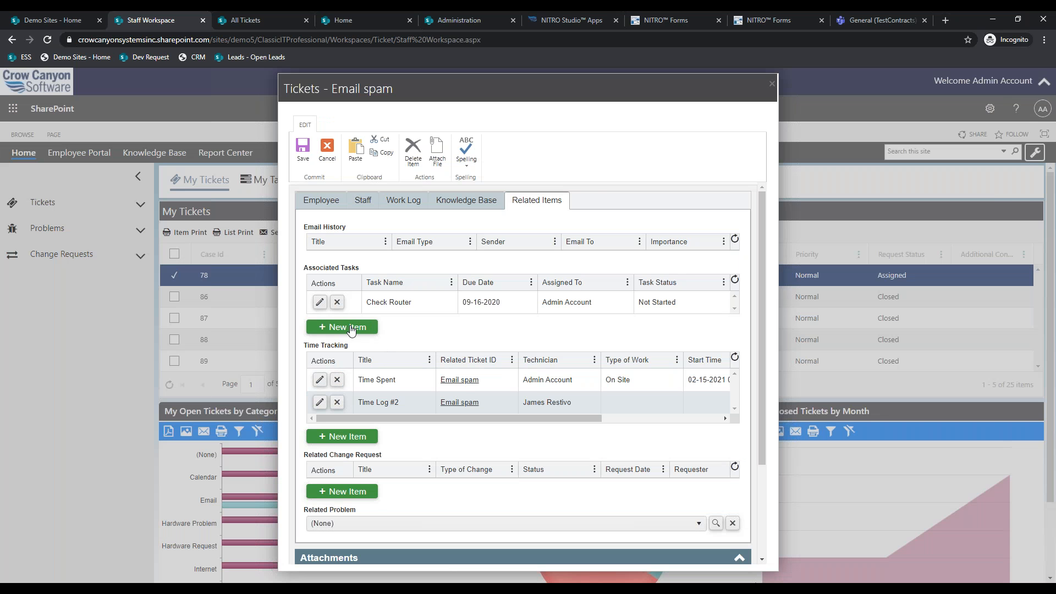
- Add associated task 'Sub Task' due 03-01-2021 to Email spam, save it, and close the ticket
{"action": "left_click", "coordinate": [351, 330]}
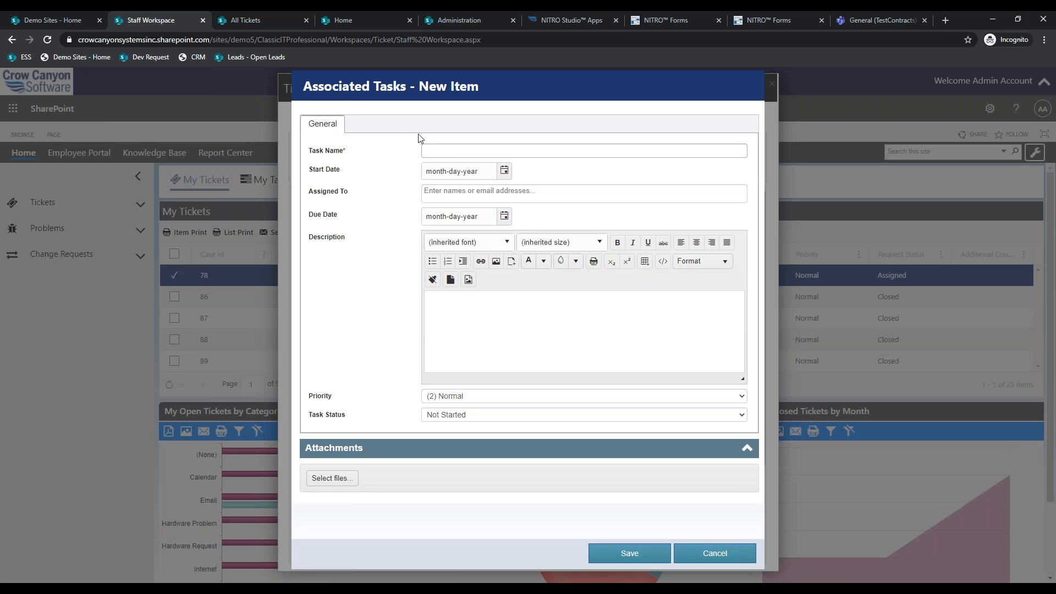
{"action": "left_click", "coordinate": [441, 148]}
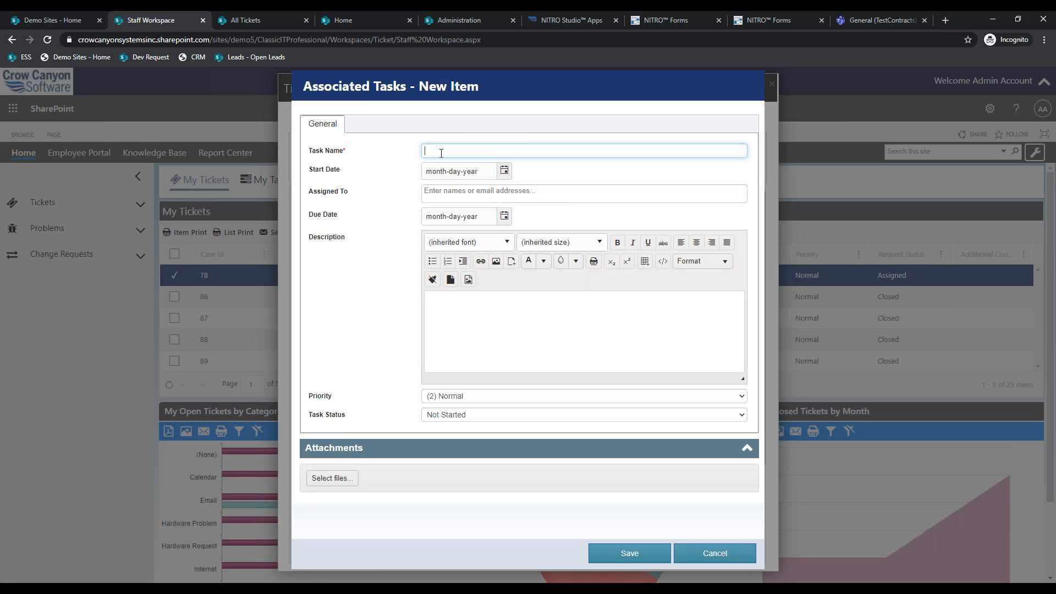
{"action": "type", "text": "Sub-Task"}
{"action": "left_click", "coordinate": [504, 217]}
{"action": "left_click", "coordinate": [449, 342]}
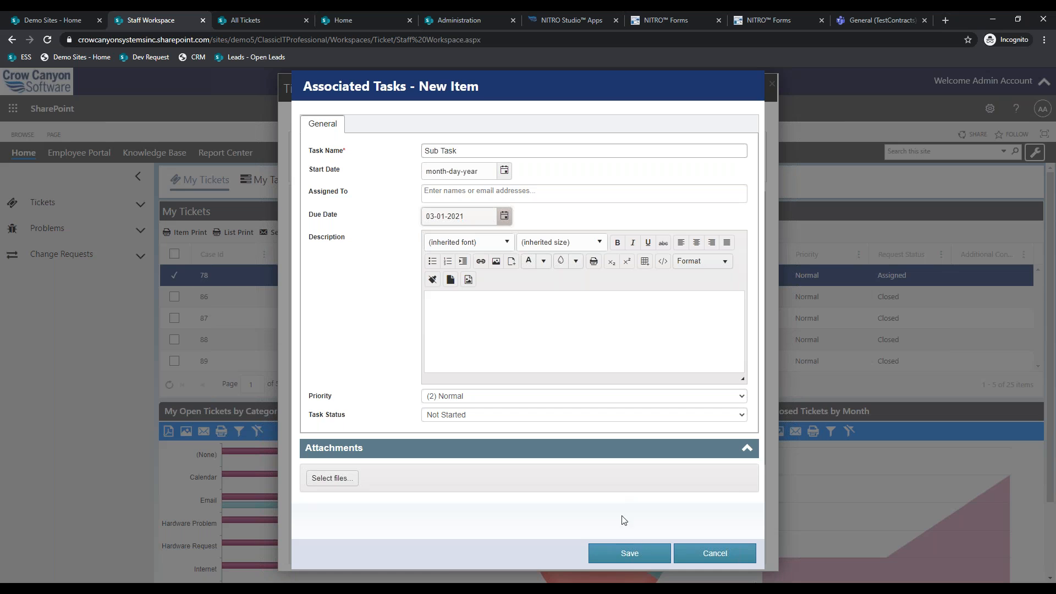
{"action": "left_click", "coordinate": [630, 553]}
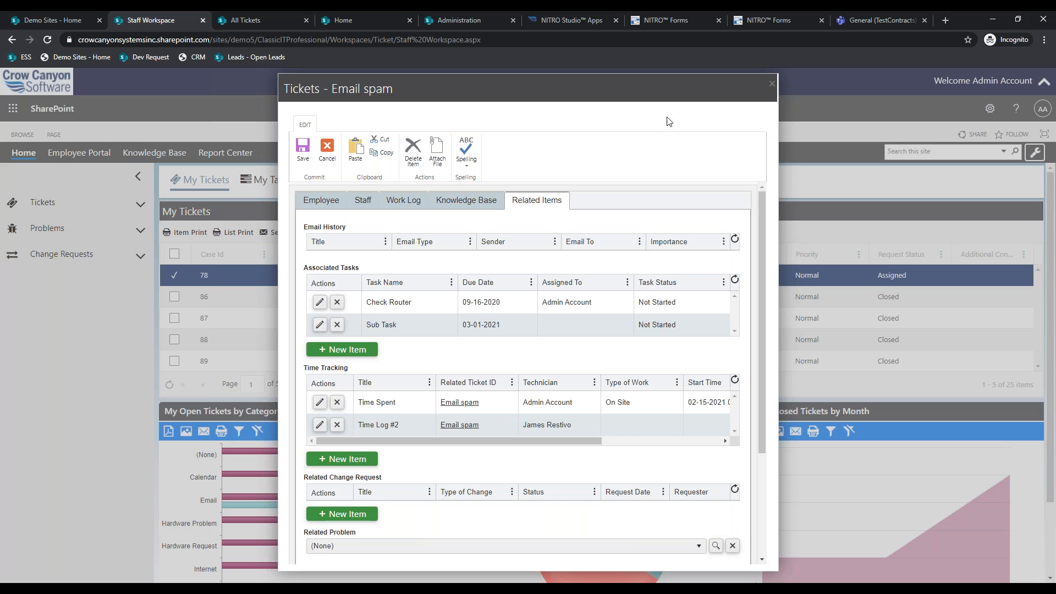
{"action": "left_click", "coordinate": [772, 87]}
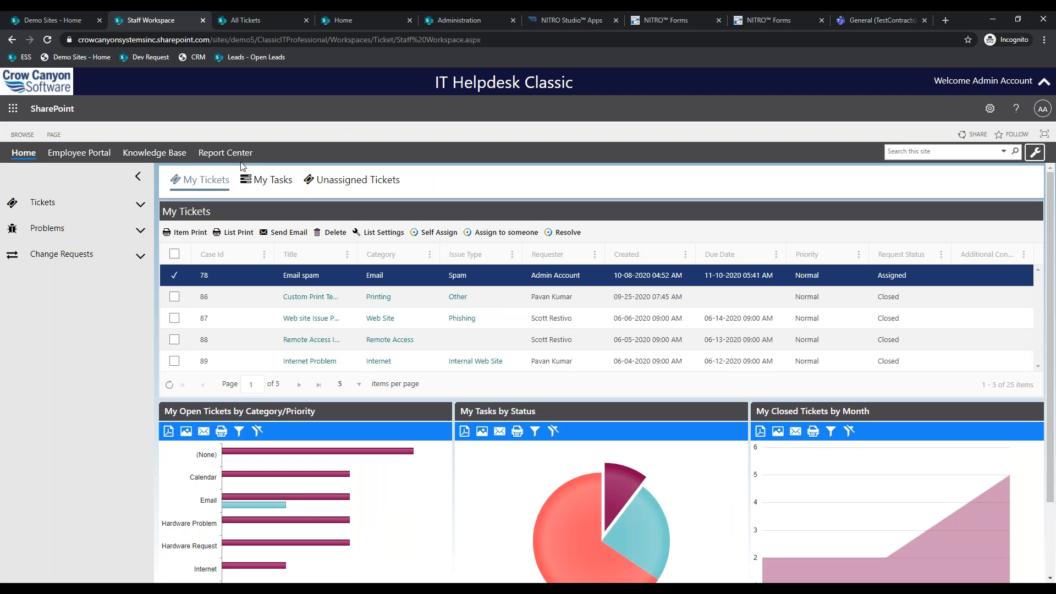
- View My Tasks, then reopen the Email spam ticket from My Tickets
{"action": "left_click", "coordinate": [261, 183]}
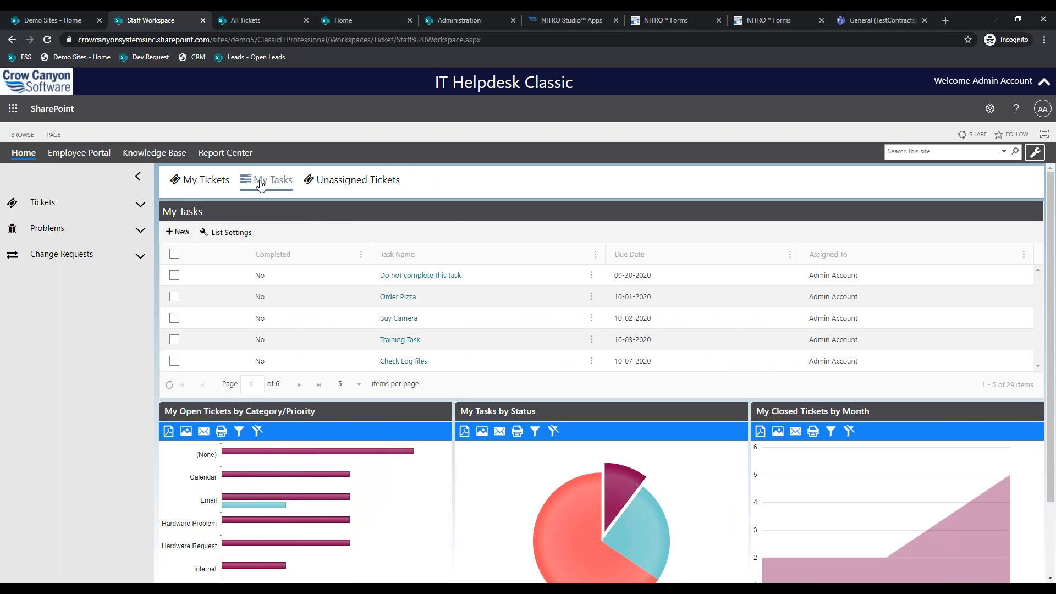
{"action": "left_click", "coordinate": [190, 187]}
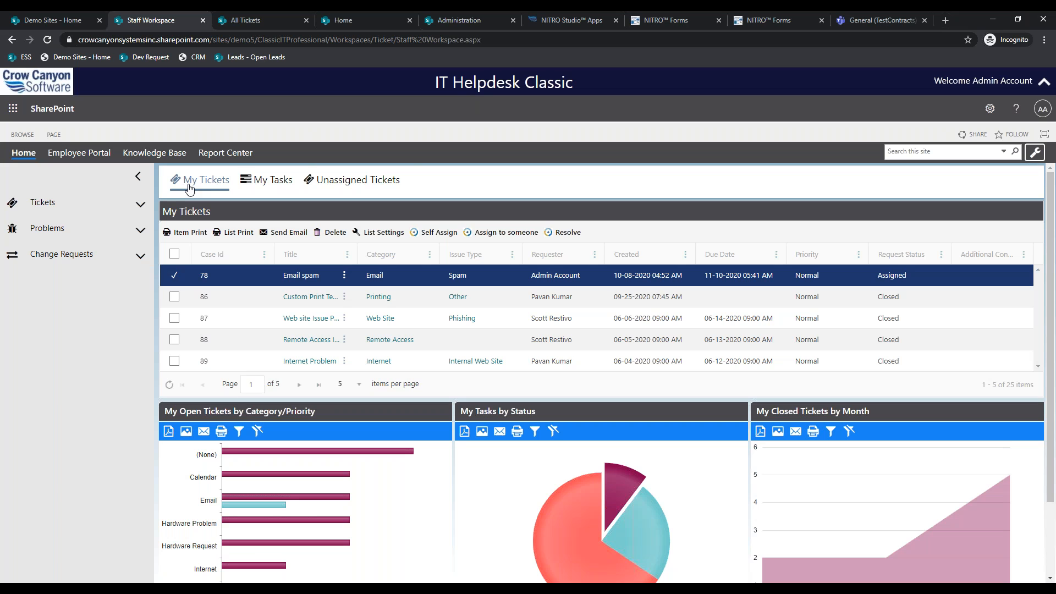
{"action": "left_click", "coordinate": [293, 277]}
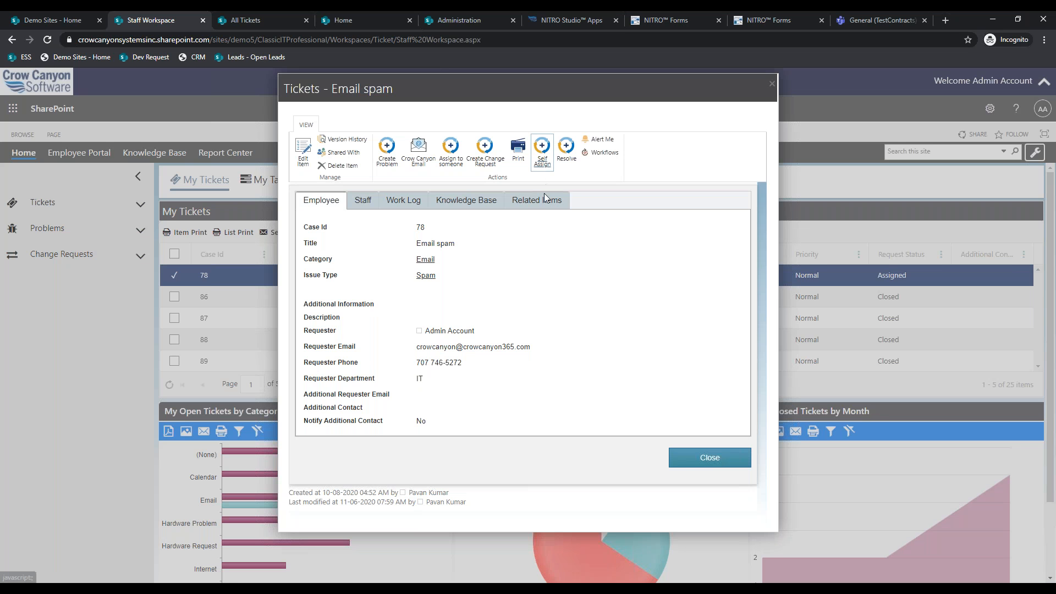
- Draft a Crow Canyon email from Related Items, check sender addresses, then discard the draft
{"action": "left_click", "coordinate": [539, 201]}
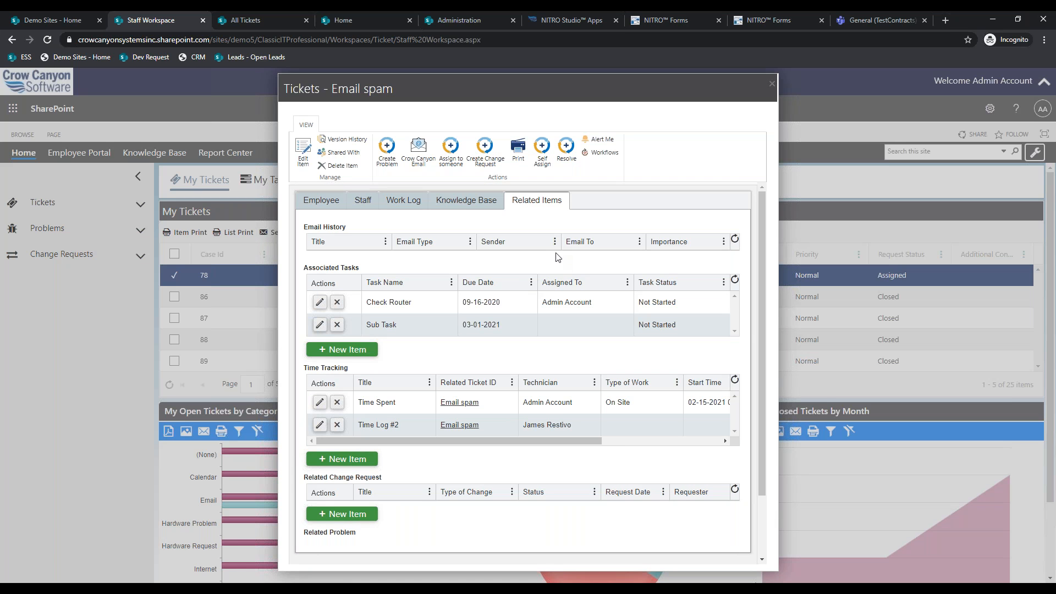
{"action": "left_click", "coordinate": [421, 161]}
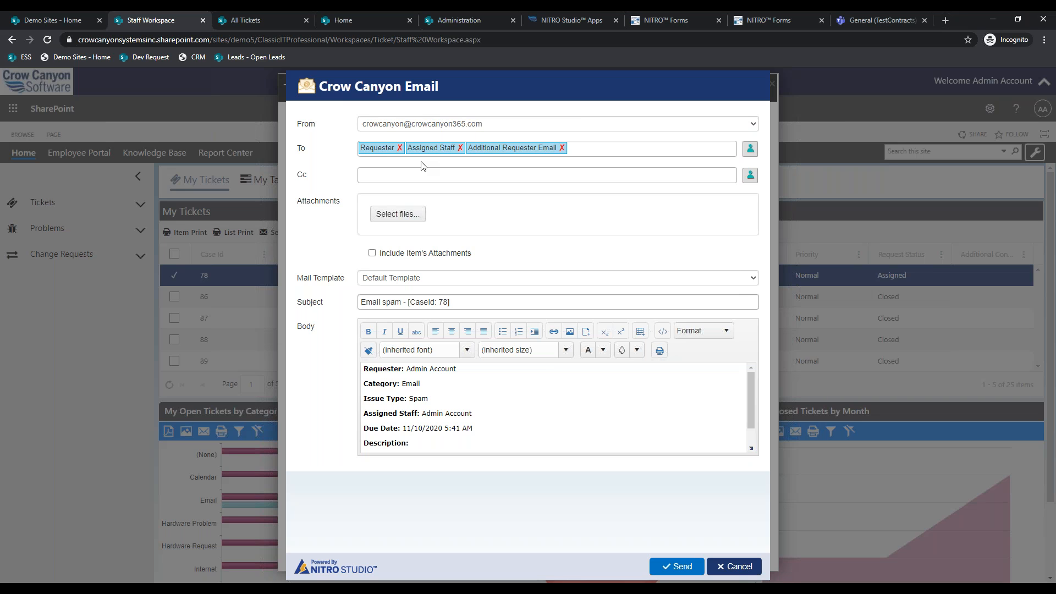
{"action": "left_click_drag", "start_coordinate": [420, 159], "coordinate": [410, 126]}
{"action": "left_click", "coordinate": [532, 125]}
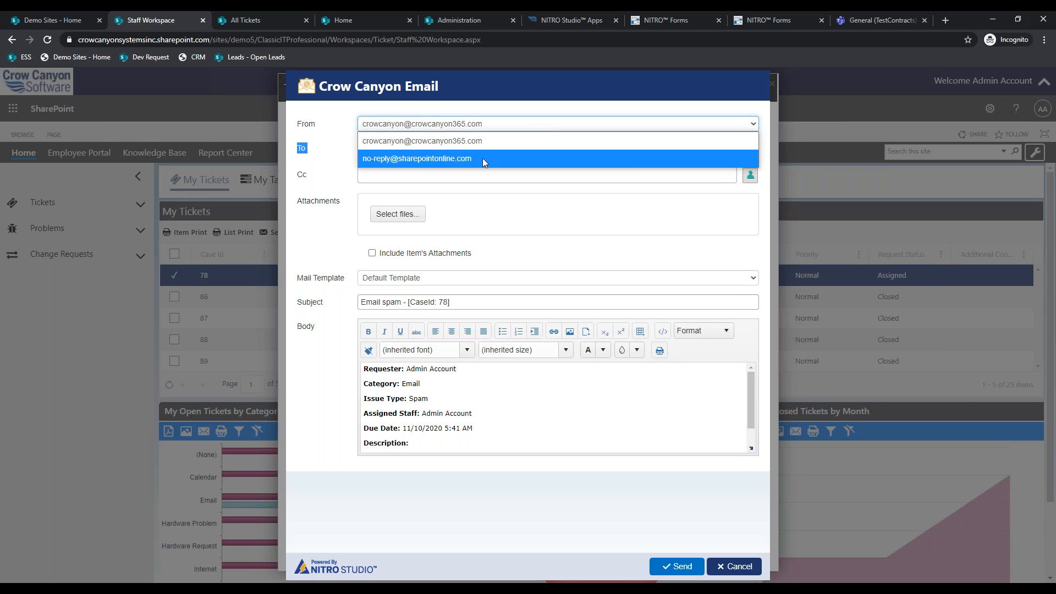
{"action": "left_click", "coordinate": [431, 141]}
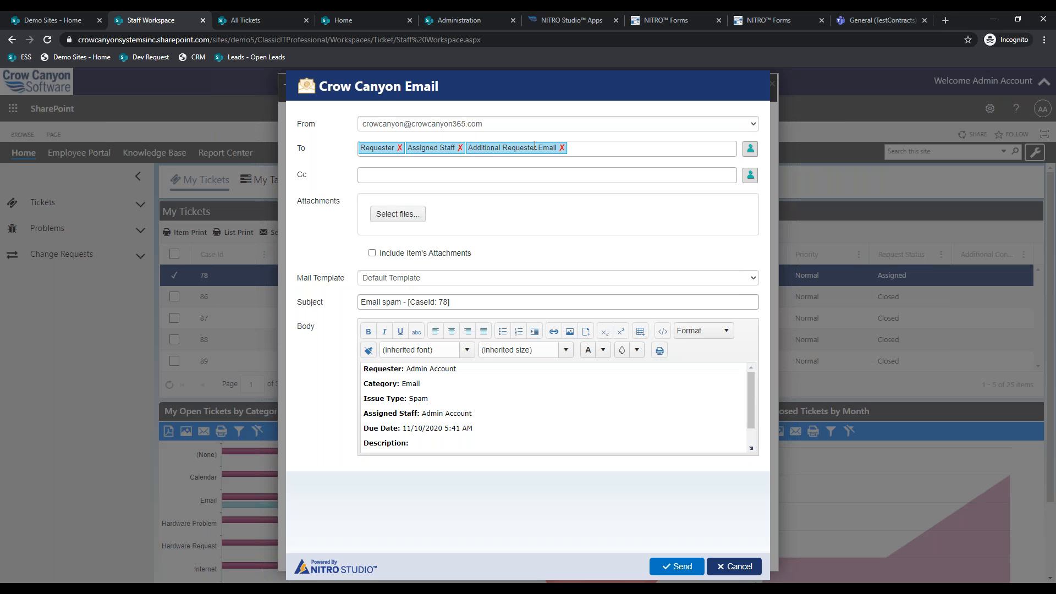
{"action": "left_click", "coordinate": [754, 567]}
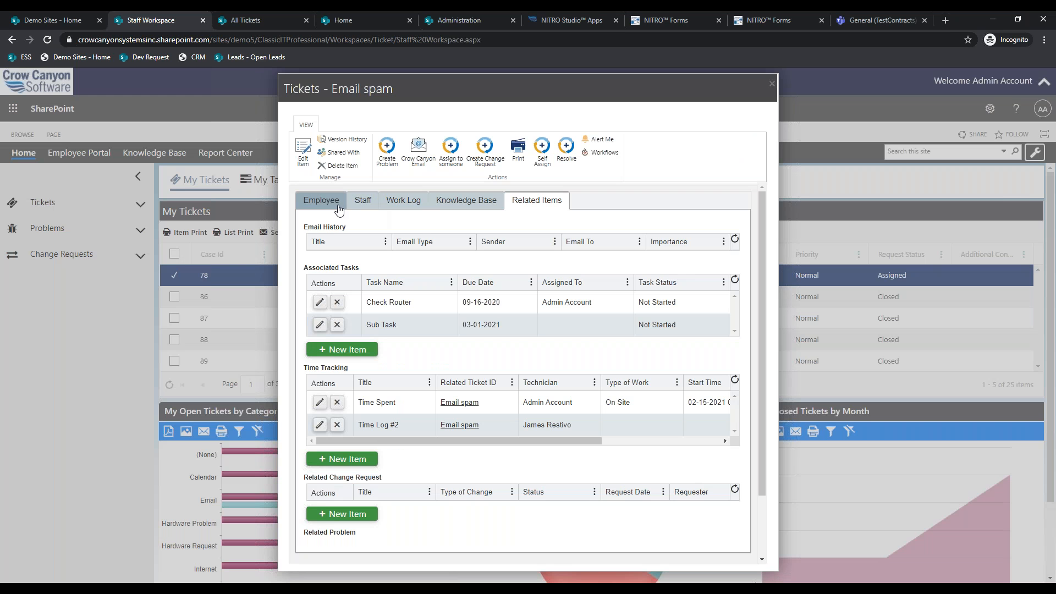
- Compose a new ticket email with subject and body filled from the Default Template
{"action": "left_click", "coordinate": [322, 200]}
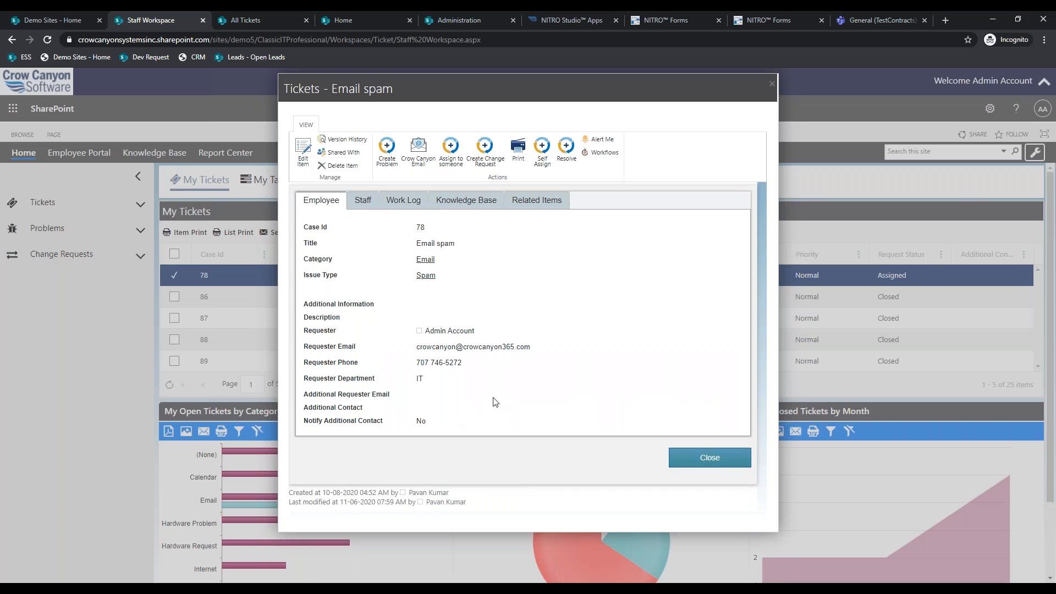
{"action": "left_click", "coordinate": [427, 155]}
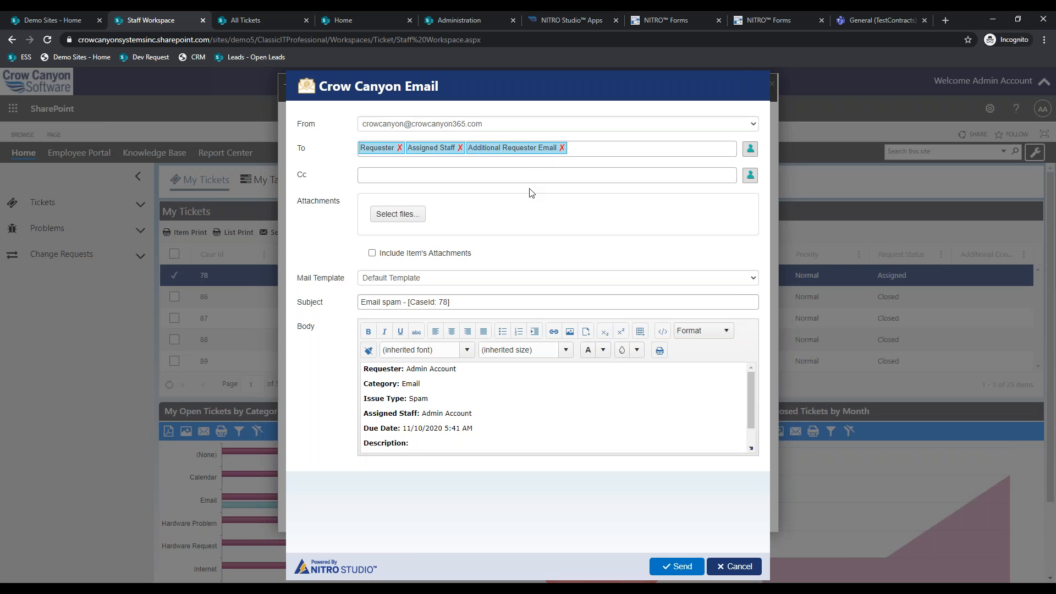
{"action": "left_click", "coordinate": [497, 275]}
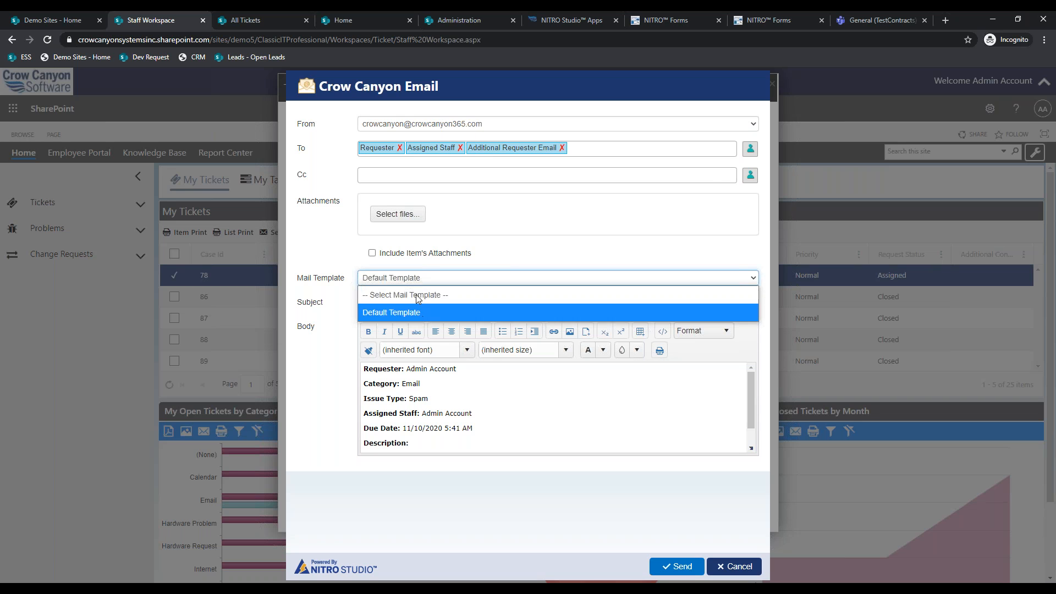
{"action": "left_click", "coordinate": [417, 312]}
{"action": "scroll", "coordinate": [447, 431], "scroll_direction": "down", "scroll_amount": 1}
{"action": "scroll", "coordinate": [448, 431], "scroll_direction": "up", "scroll_amount": 1}
{"action": "left_click", "coordinate": [423, 277]}
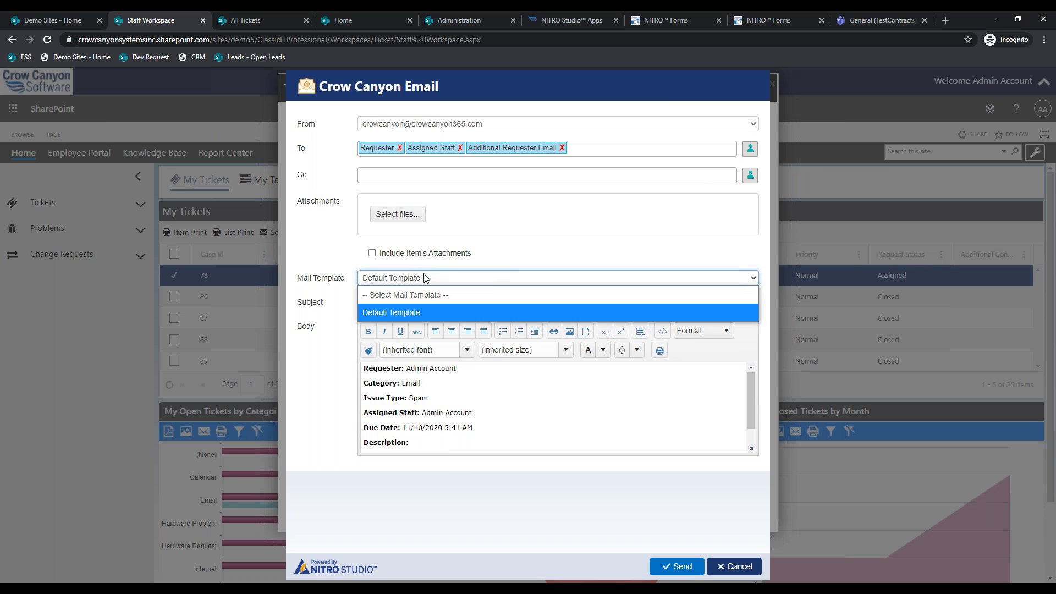
{"action": "left_click", "coordinate": [438, 296]}
{"action": "left_click", "coordinate": [457, 278]}
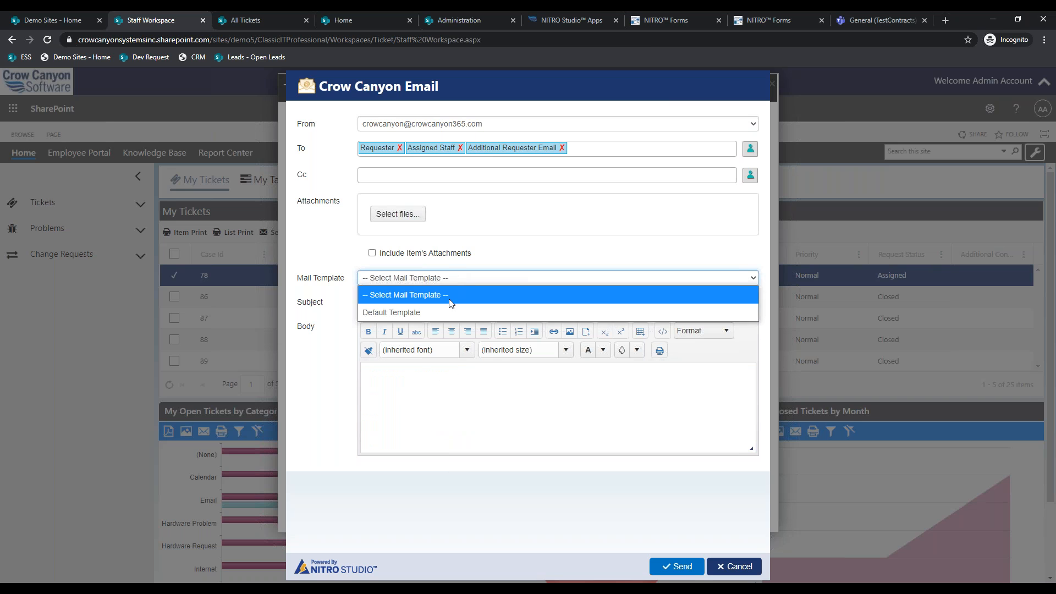
{"action": "left_click", "coordinate": [450, 309]}
- Send the email and acknowledge the 'added to Outbox' success message
{"action": "left_click", "coordinate": [668, 564]}
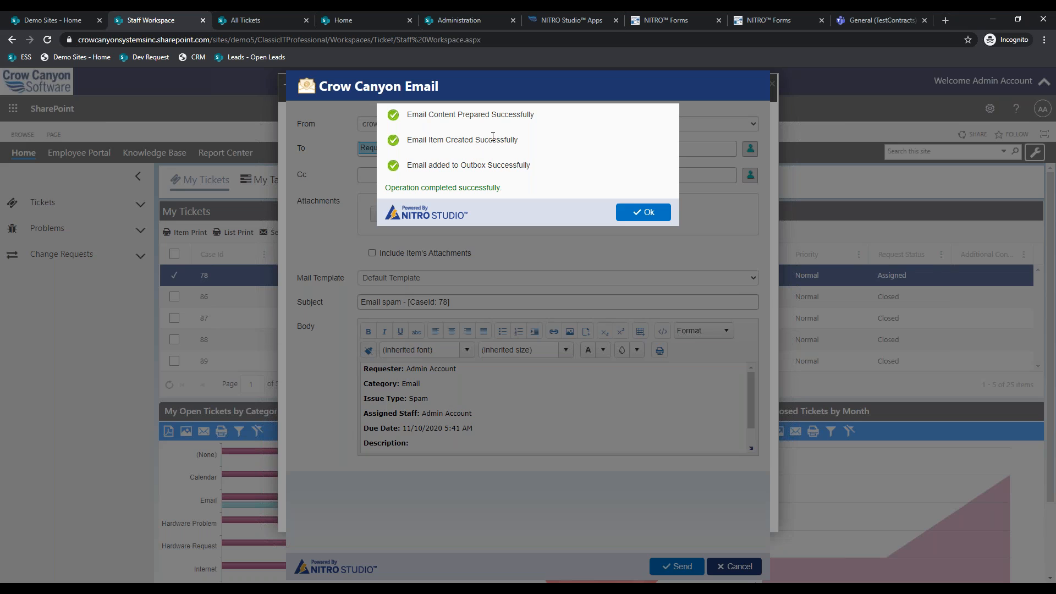
{"action": "left_click_drag", "start_coordinate": [530, 166], "coordinate": [435, 175]}
{"action": "left_click", "coordinate": [571, 172]}
{"action": "left_click", "coordinate": [640, 213]}
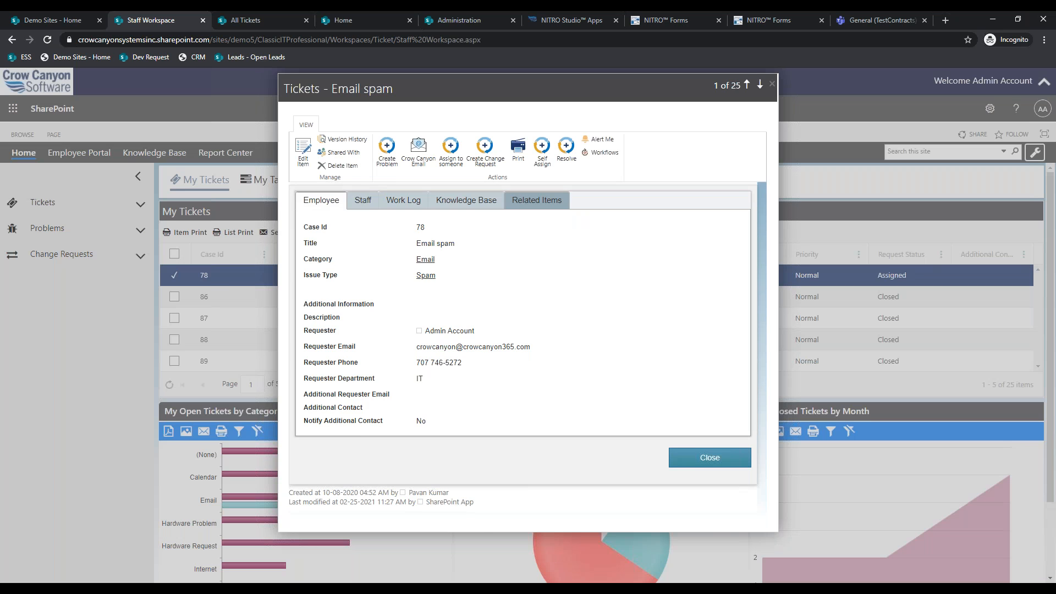
{"action": "left_click", "coordinate": [537, 200]}
- Open the outgoing 'Email spam - [CaseId: 78]' record in Email History, review it, and close it
{"action": "left_click", "coordinate": [449, 274]}
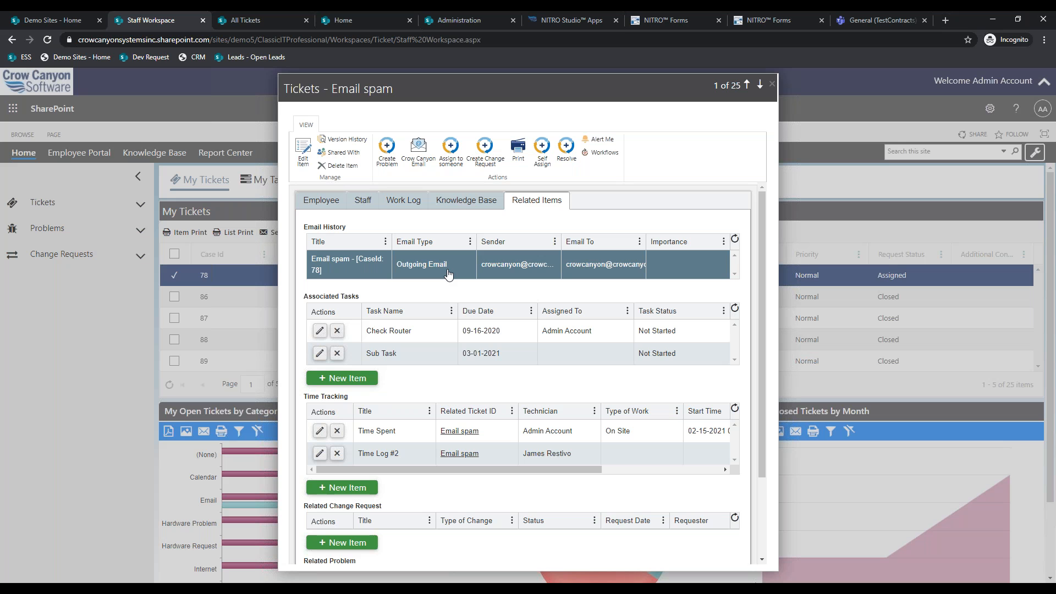
{"action": "left_click", "coordinate": [402, 201]}
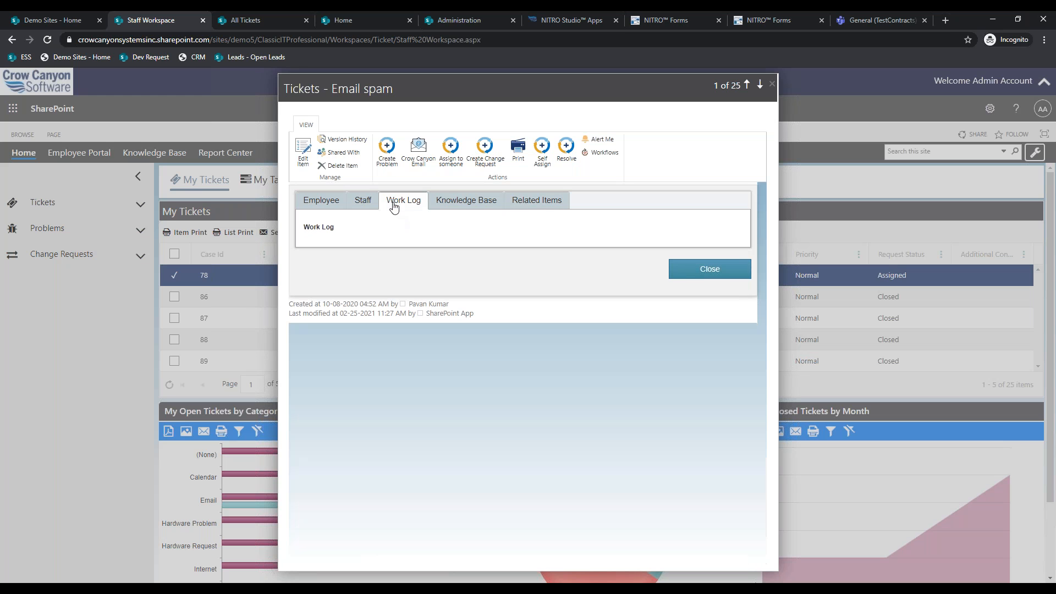
{"action": "left_click", "coordinate": [536, 201]}
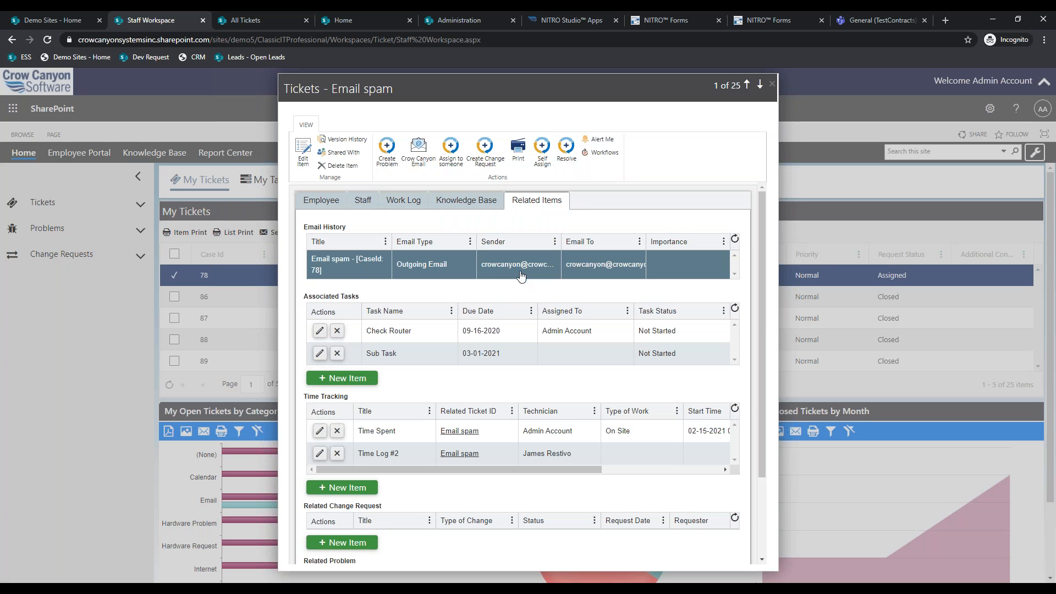
{"action": "left_click", "coordinate": [451, 268]}
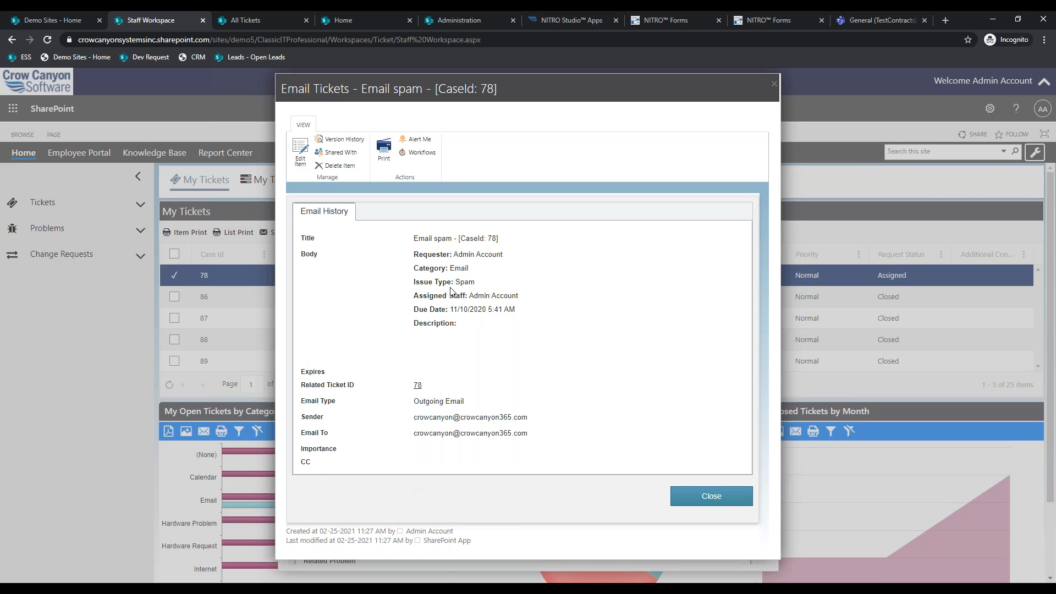
{"action": "triple_click", "coordinate": [407, 264]}
{"action": "left_click", "coordinate": [524, 408]}
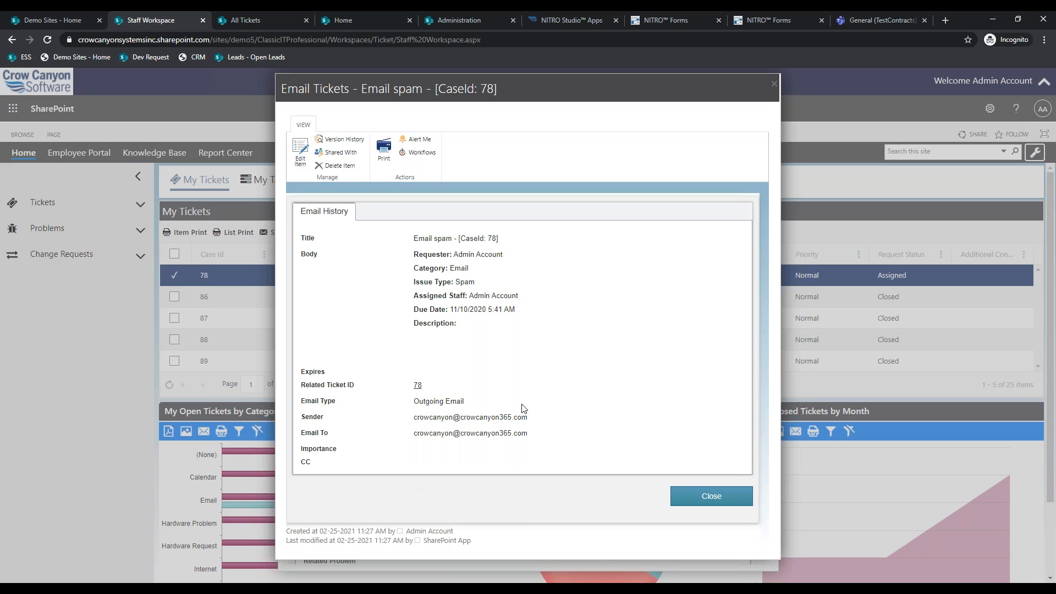
{"action": "left_click", "coordinate": [711, 496]}
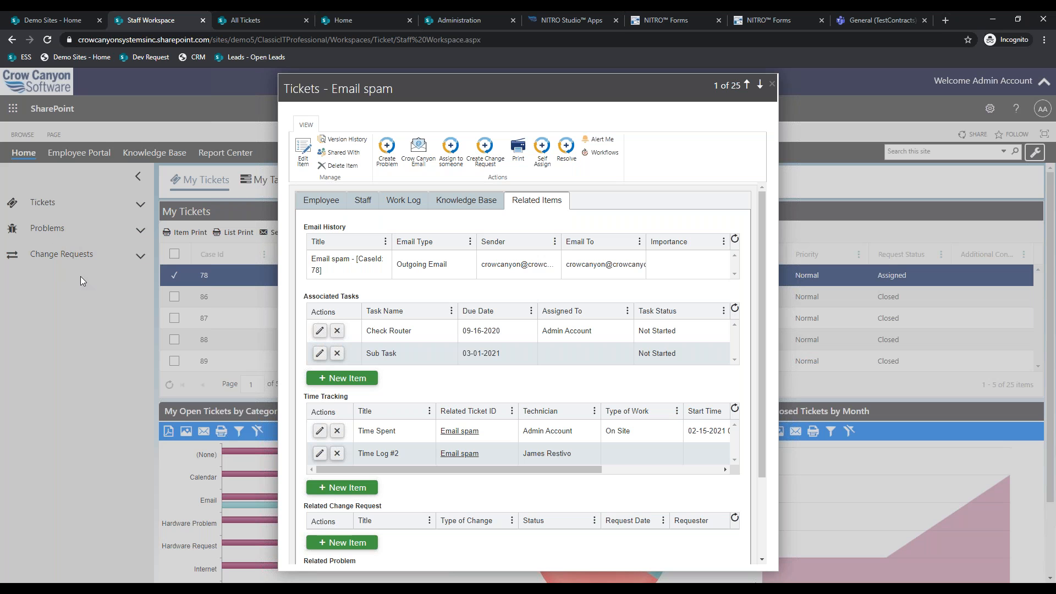
- Close the All Tickets and Home portal tabs
{"action": "left_click", "coordinate": [236, 21]}
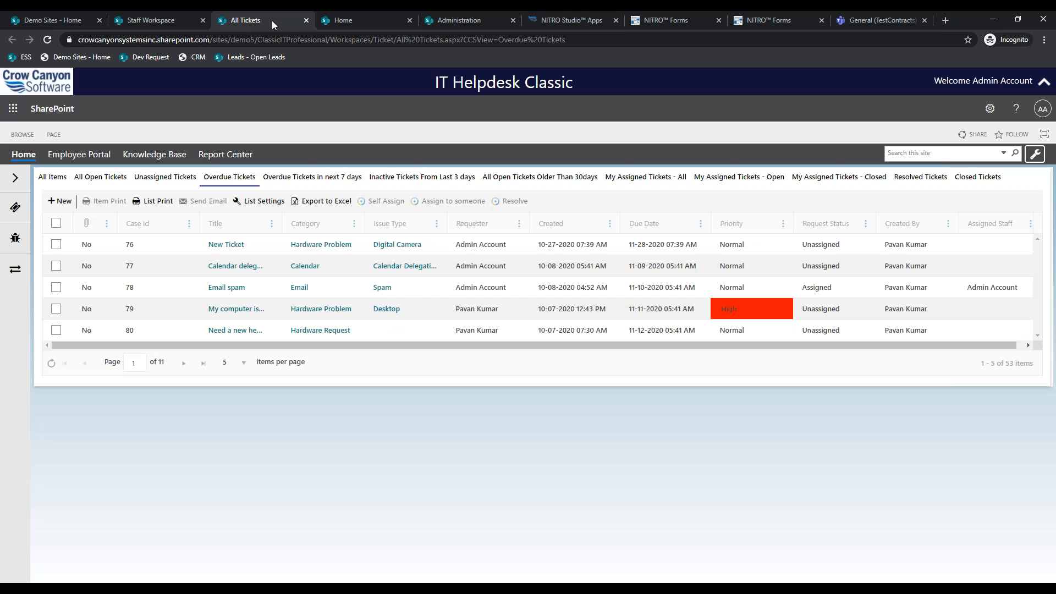
{"action": "left_click", "coordinate": [306, 21]}
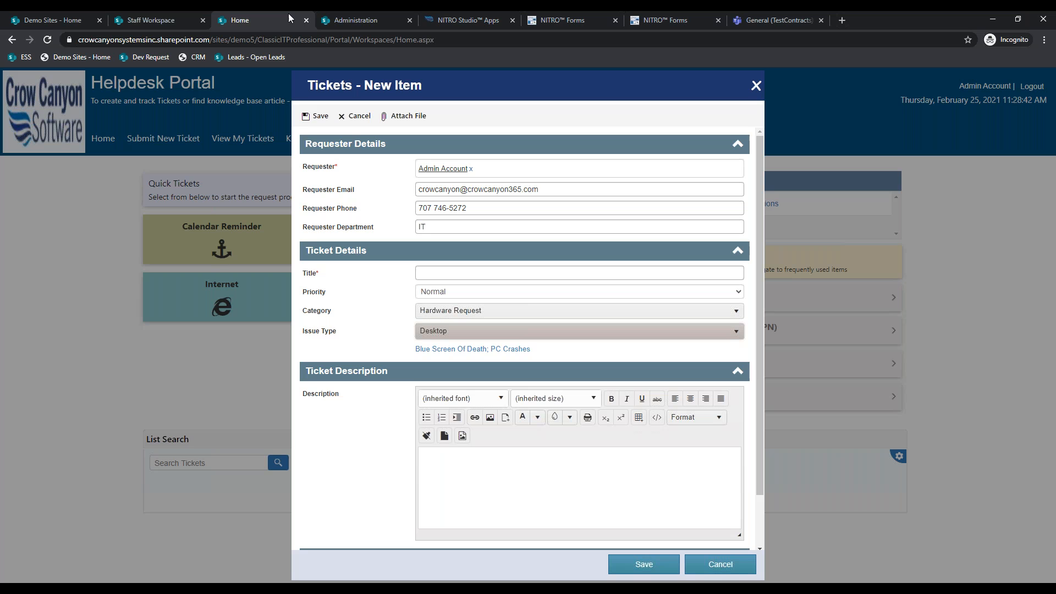
{"action": "left_click", "coordinate": [305, 20]}
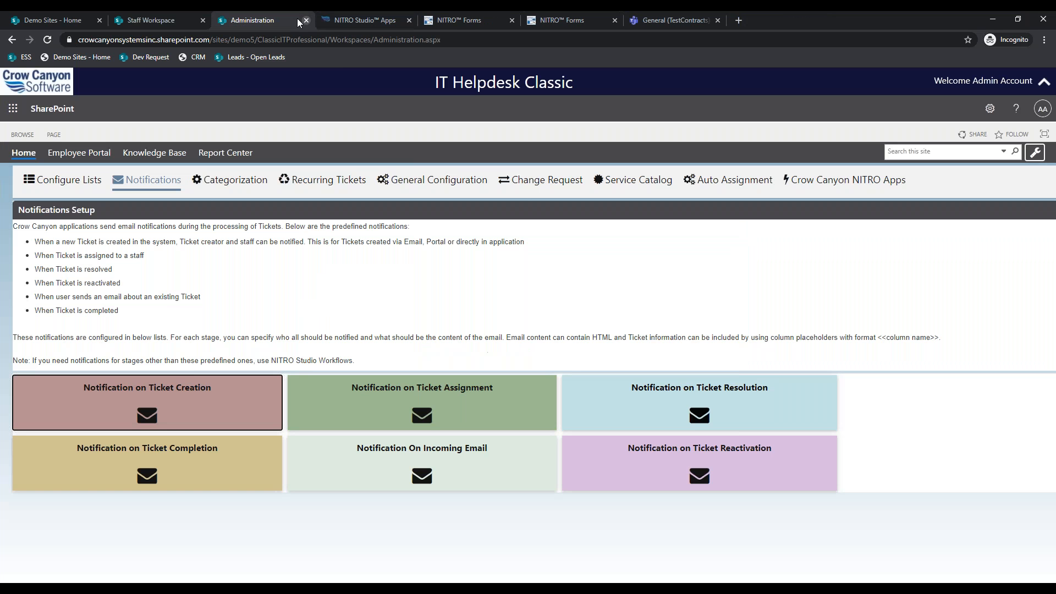
- Duplicate the Staff Workspace tab and return to the original one
{"action": "left_click", "coordinate": [186, 11]}
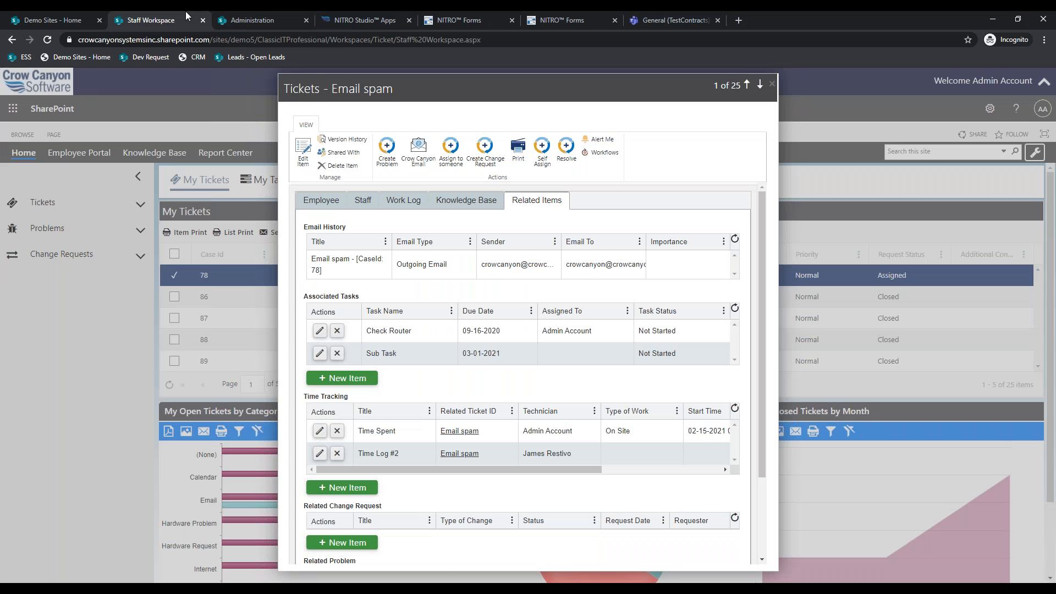
{"action": "right_click", "coordinate": [186, 11]}
{"action": "left_click", "coordinate": [213, 78]}
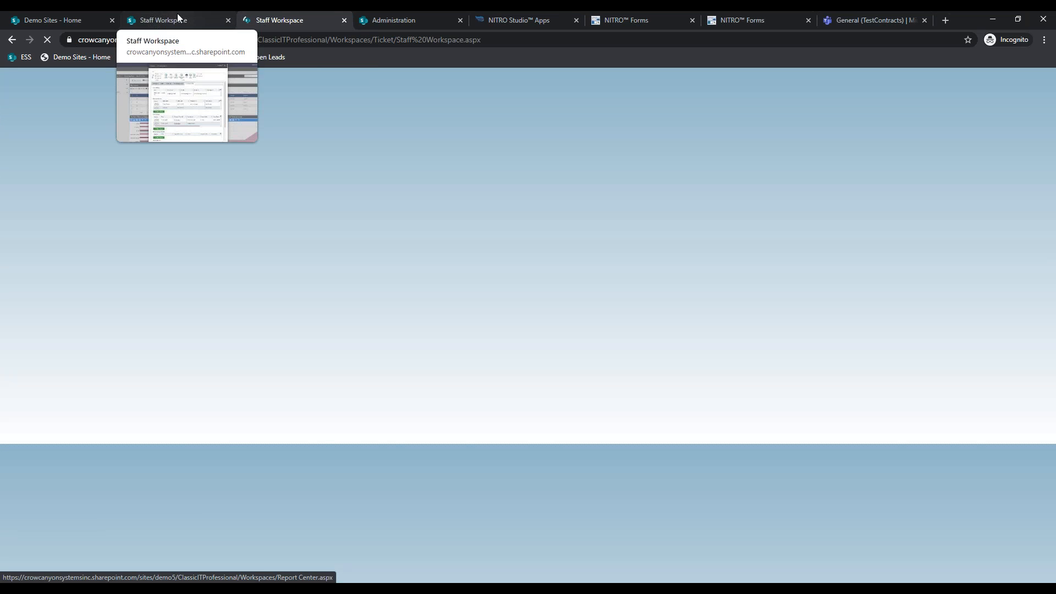
{"action": "left_click", "coordinate": [178, 16]}
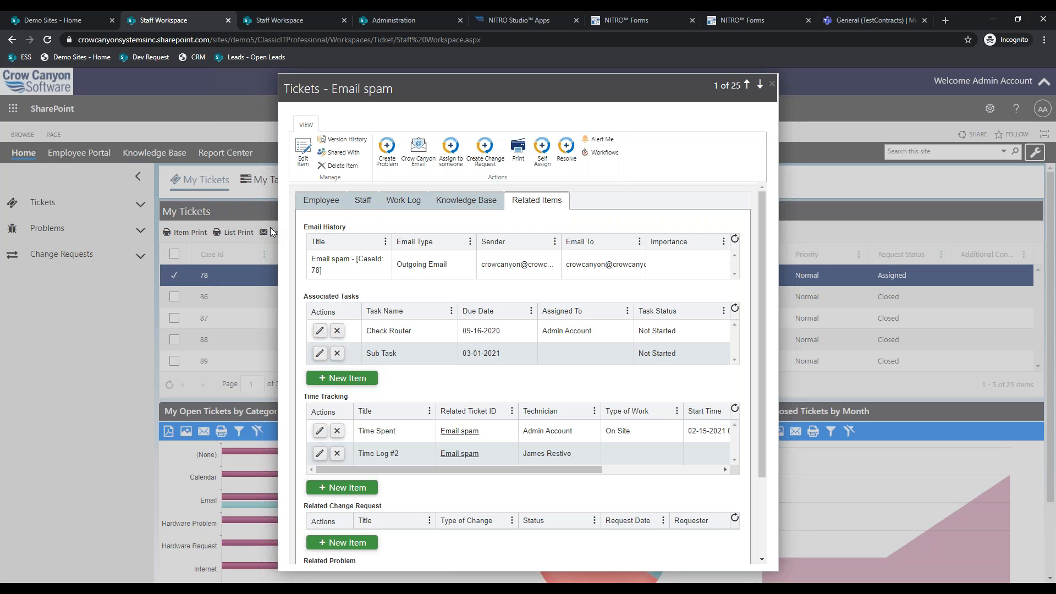
- In the duplicated tab, view the Problems and Change Requests workspaces, then return to ticket 78
{"action": "left_click", "coordinate": [267, 18]}
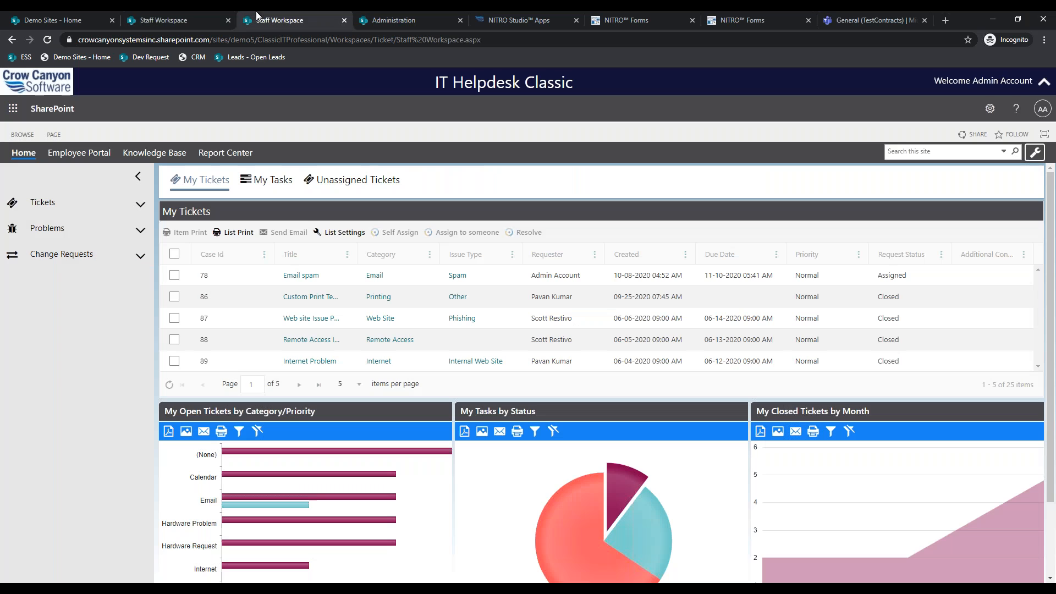
{"action": "left_click", "coordinate": [95, 230]}
{"action": "left_click", "coordinate": [66, 253]}
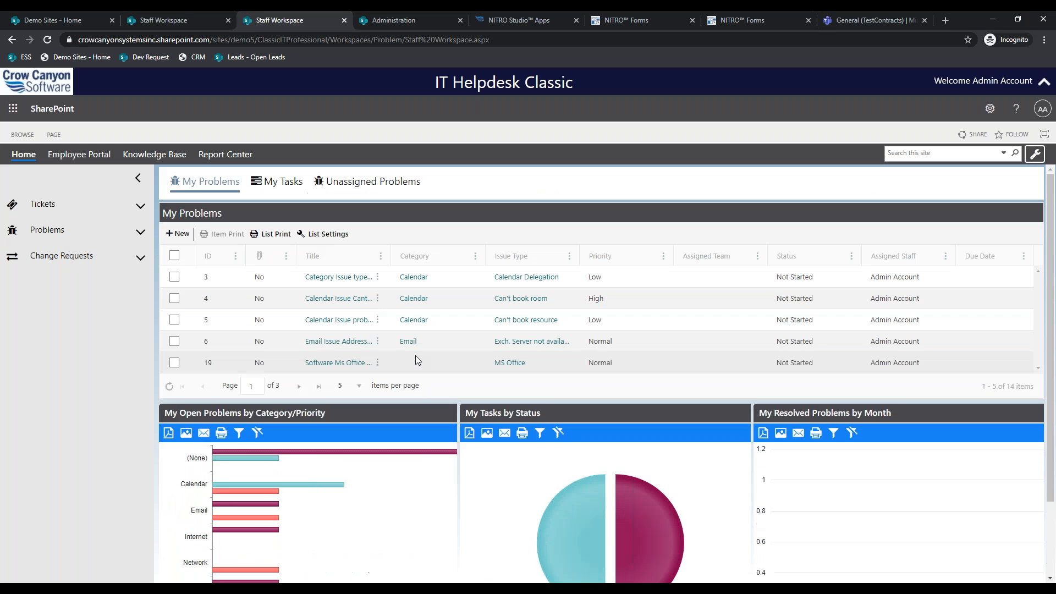
{"action": "left_click", "coordinate": [75, 263]}
{"action": "left_click", "coordinate": [72, 286]}
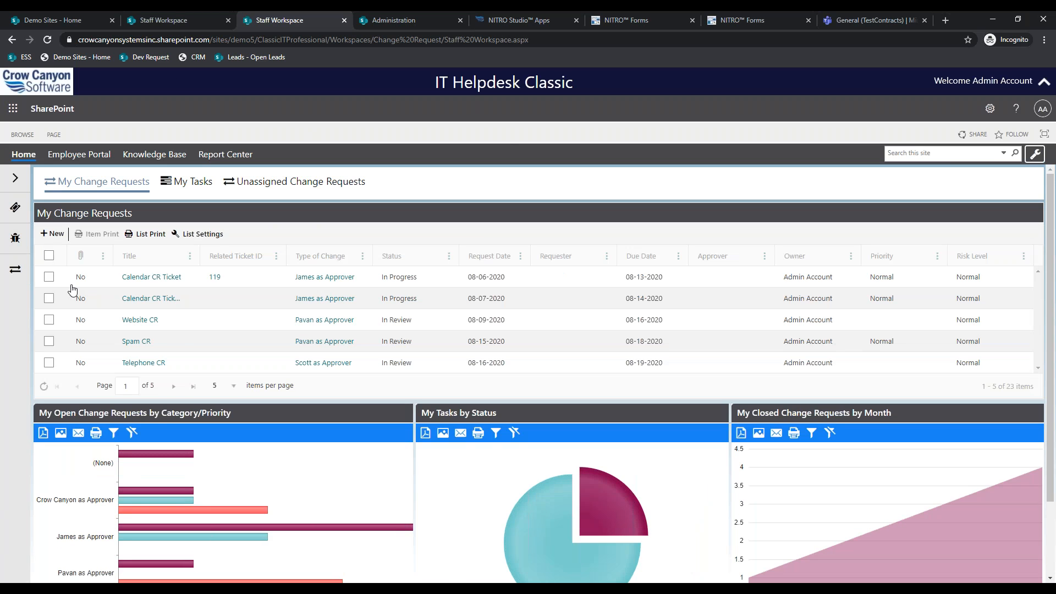
{"action": "left_click", "coordinate": [171, 21]}
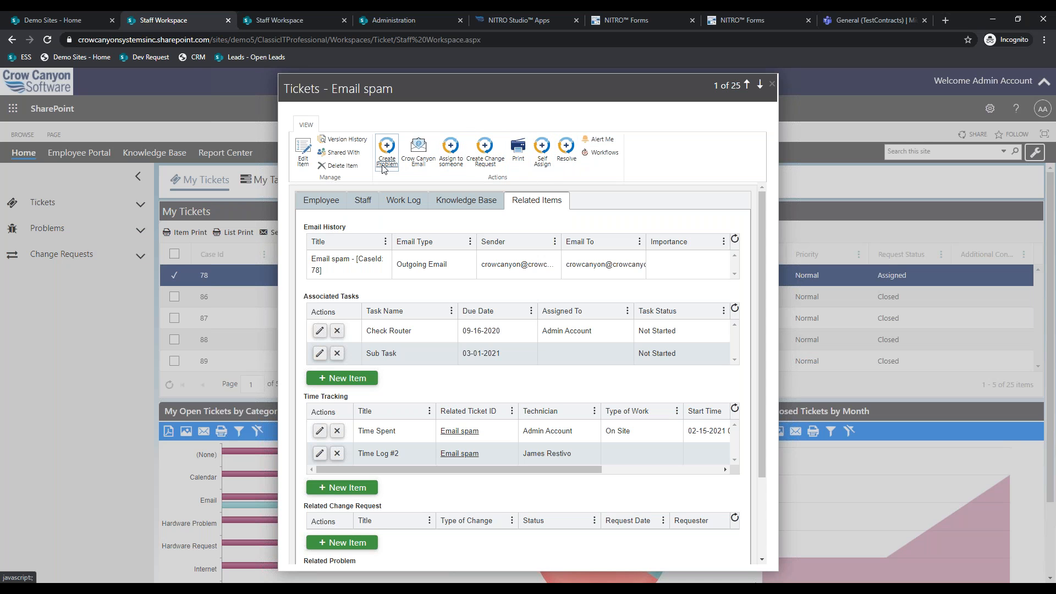
- After glancing at the NITRO Studio Apps tab, use Create Problem on the Email spam ticket
{"action": "left_click", "coordinate": [514, 21]}
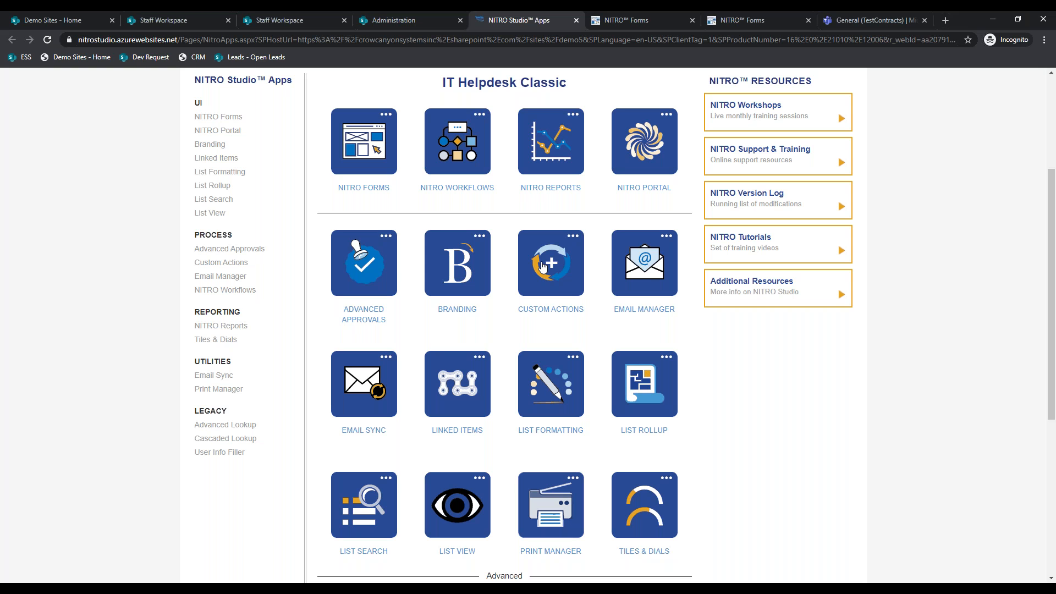
{"action": "left_click", "coordinate": [152, 17]}
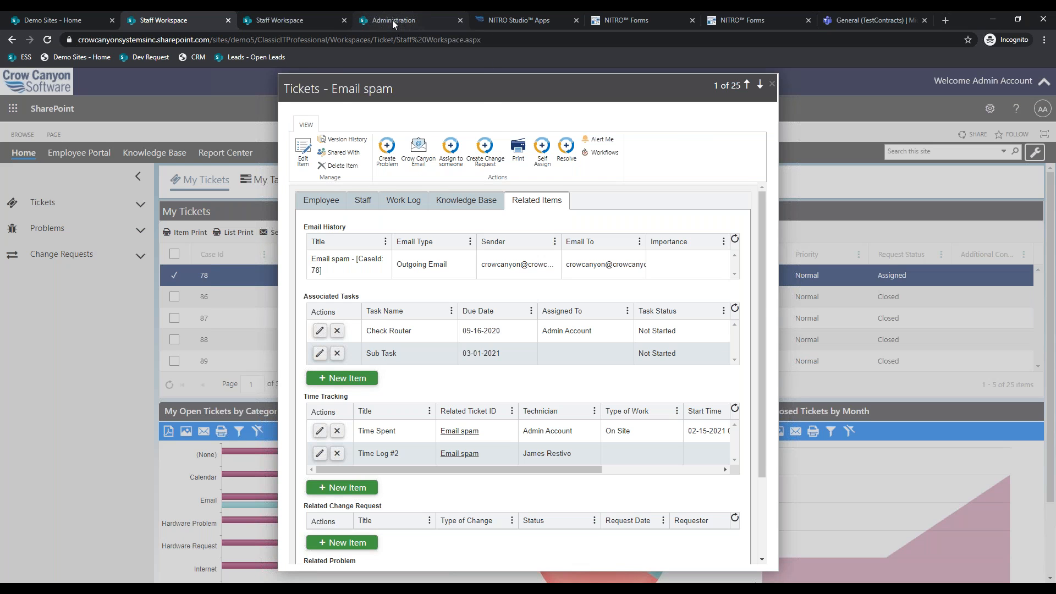
{"action": "mouse_move", "coordinate": [391, 17]}
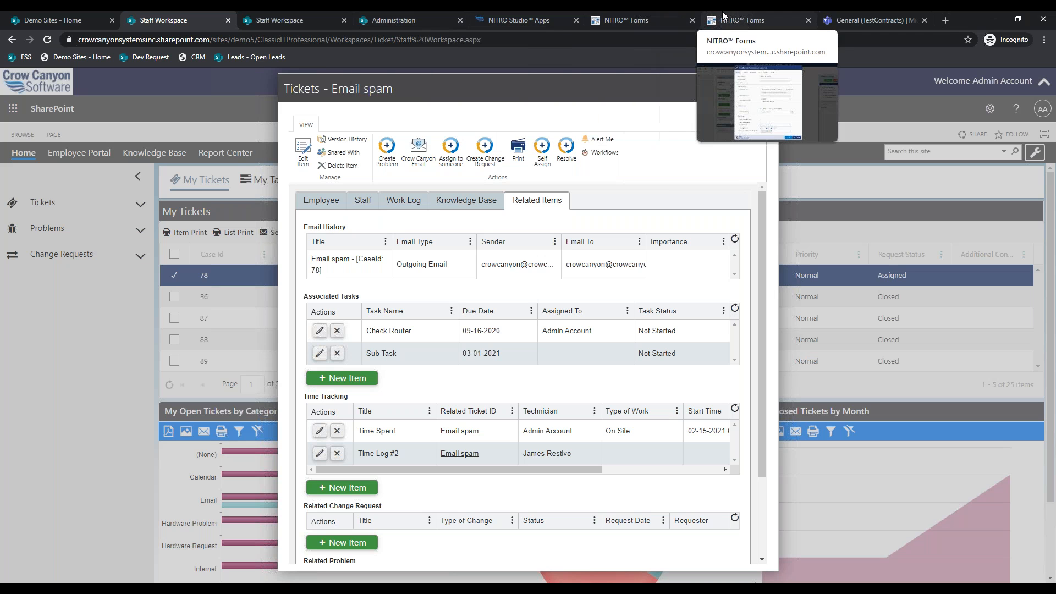
{"action": "left_click", "coordinate": [531, 21]}
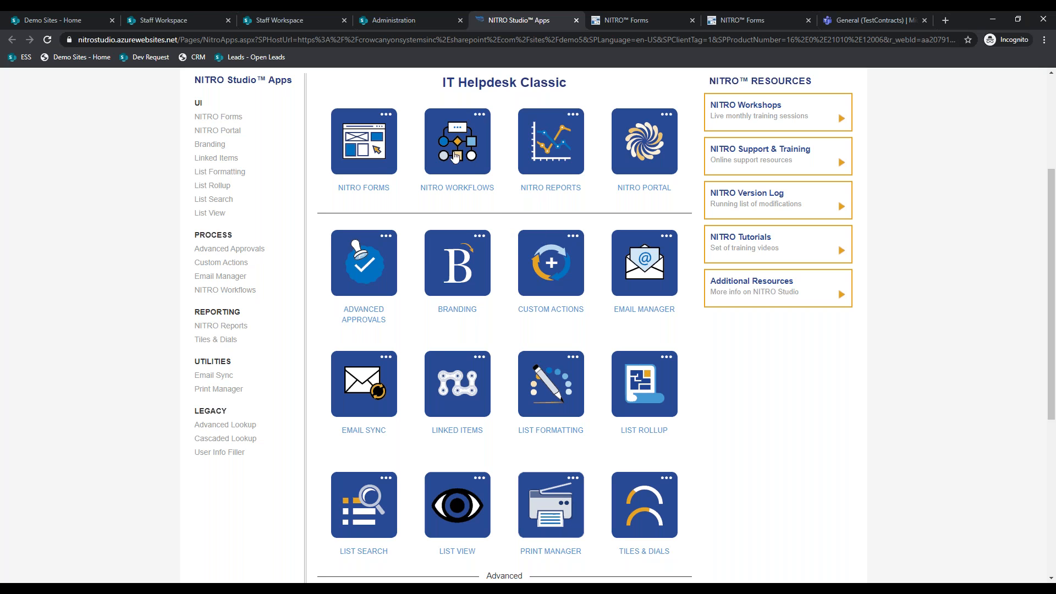
{"action": "left_click", "coordinate": [187, 20]}
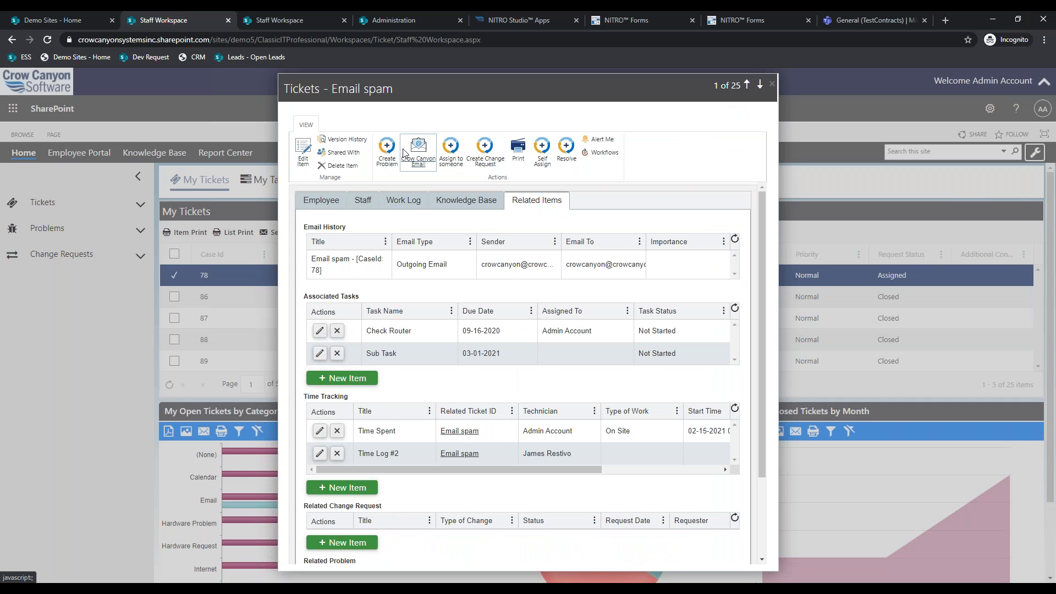
{"action": "left_click", "coordinate": [385, 150]}
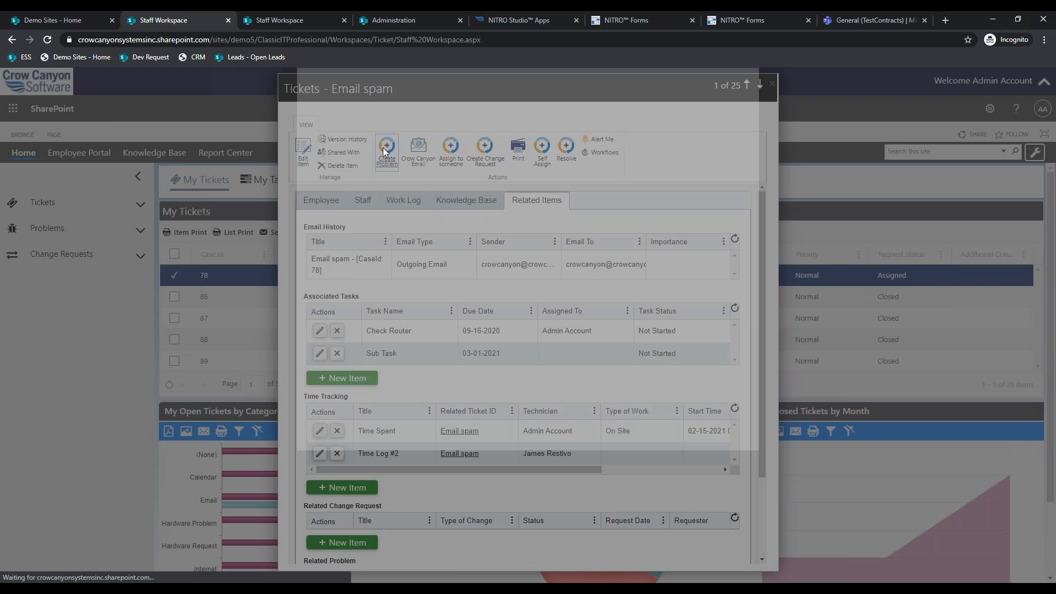
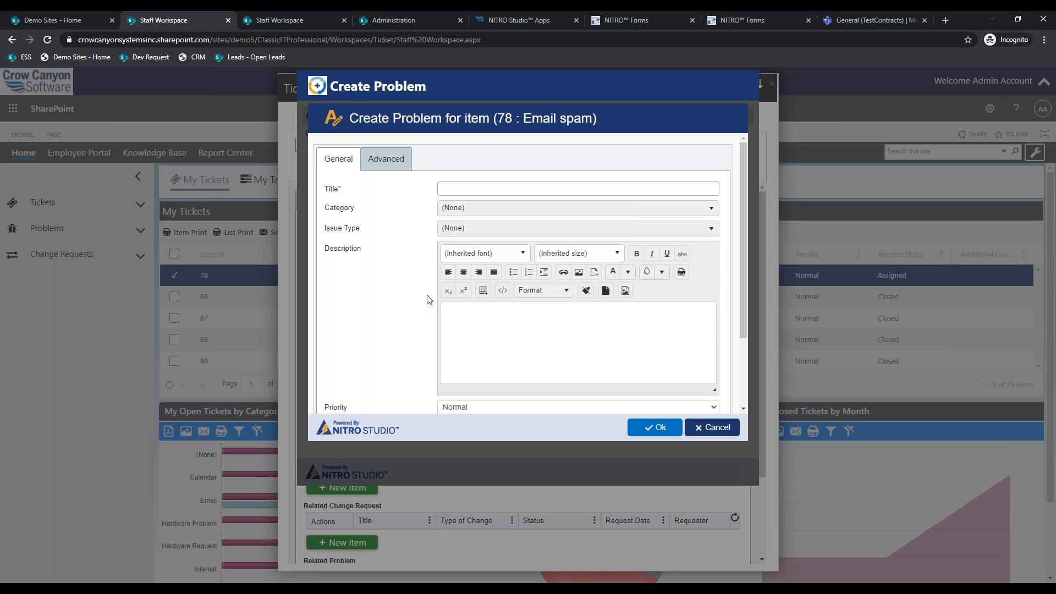
- Title the new problem 'Internet Down', with category Internet and issue type Browser
{"action": "left_click", "coordinate": [484, 189]}
{"action": "type", "text": "Internet DOwn"}
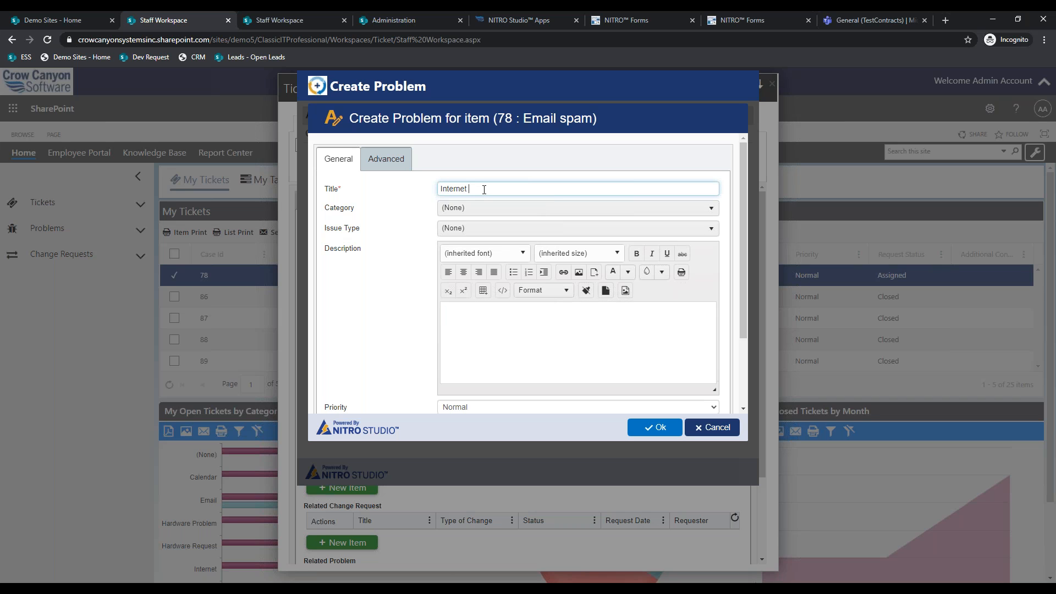
{"action": "key", "text": "BackSpace"}
{"action": "key", "text": "BackSpace"}
{"action": "key", "text": "BackSpace"}
{"action": "type", "text": "own"}
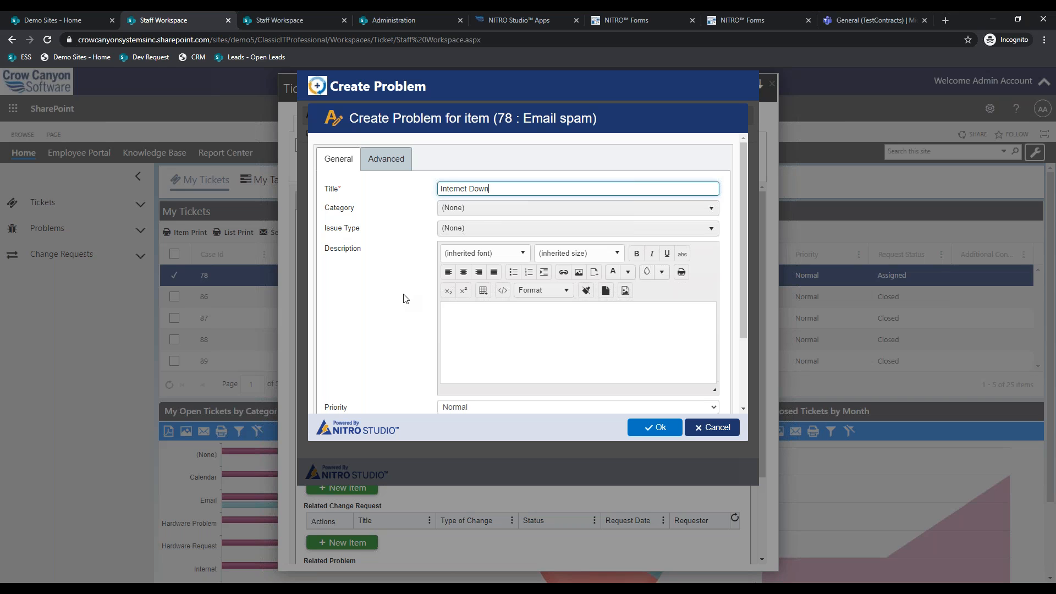
{"action": "left_click", "coordinate": [484, 208]}
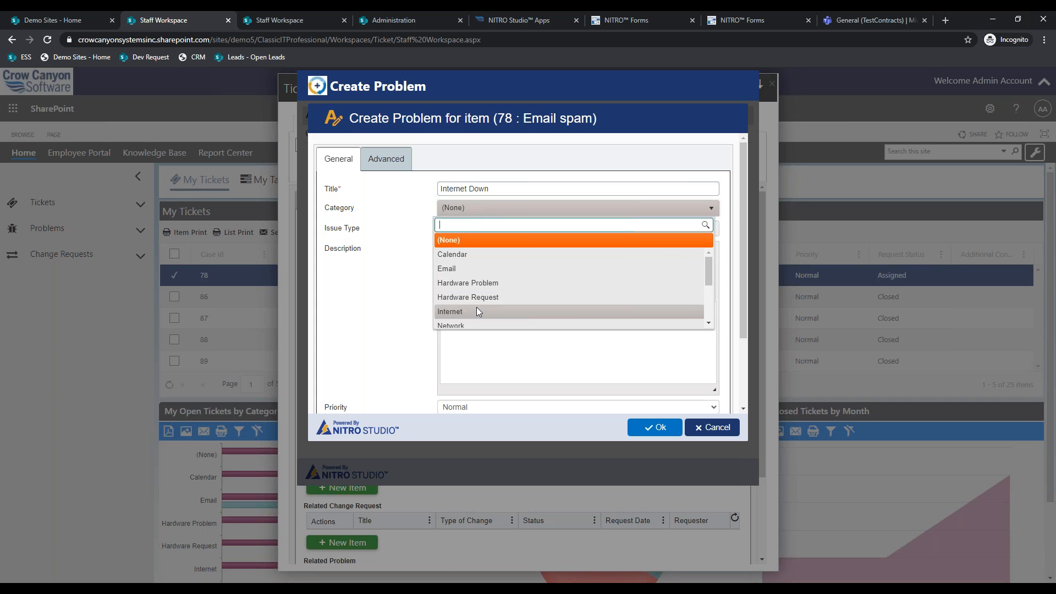
{"action": "left_click", "coordinate": [477, 309]}
{"action": "left_click", "coordinate": [498, 230]}
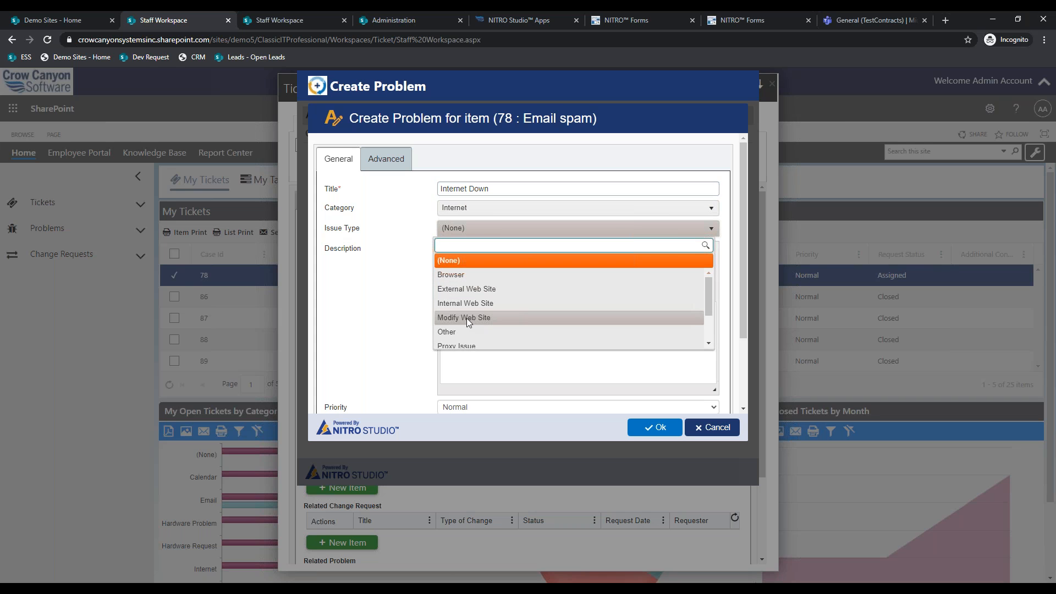
{"action": "left_click", "coordinate": [466, 274]}
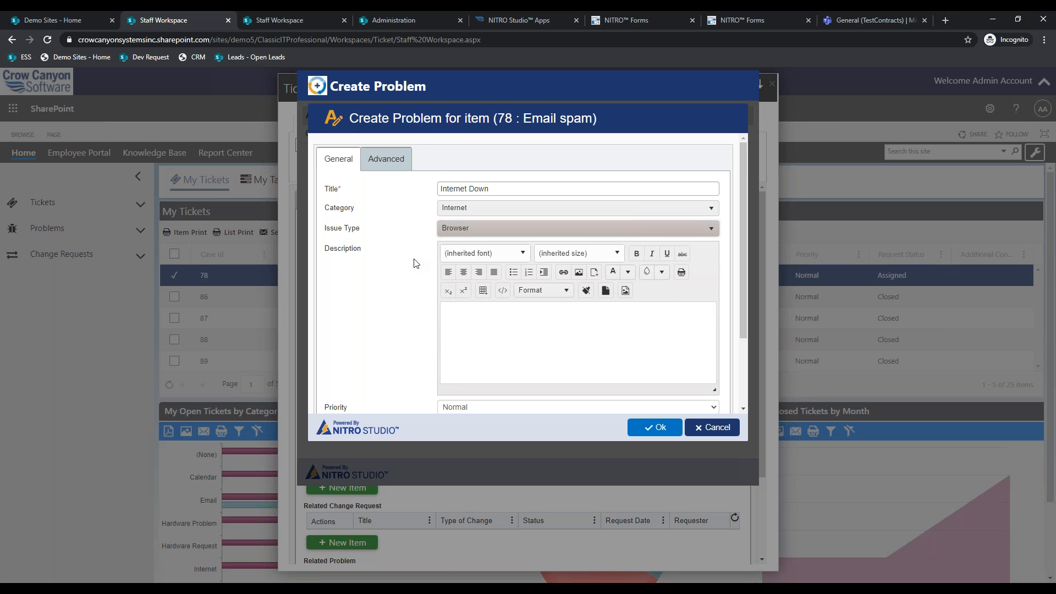
- Review the problem's advanced fields, then submit the Internet Down problem
{"action": "scroll", "coordinate": [413, 262], "scroll_direction": "down", "scroll_amount": 1}
{"action": "scroll", "coordinate": [467, 310], "scroll_direction": "down", "scroll_amount": 1}
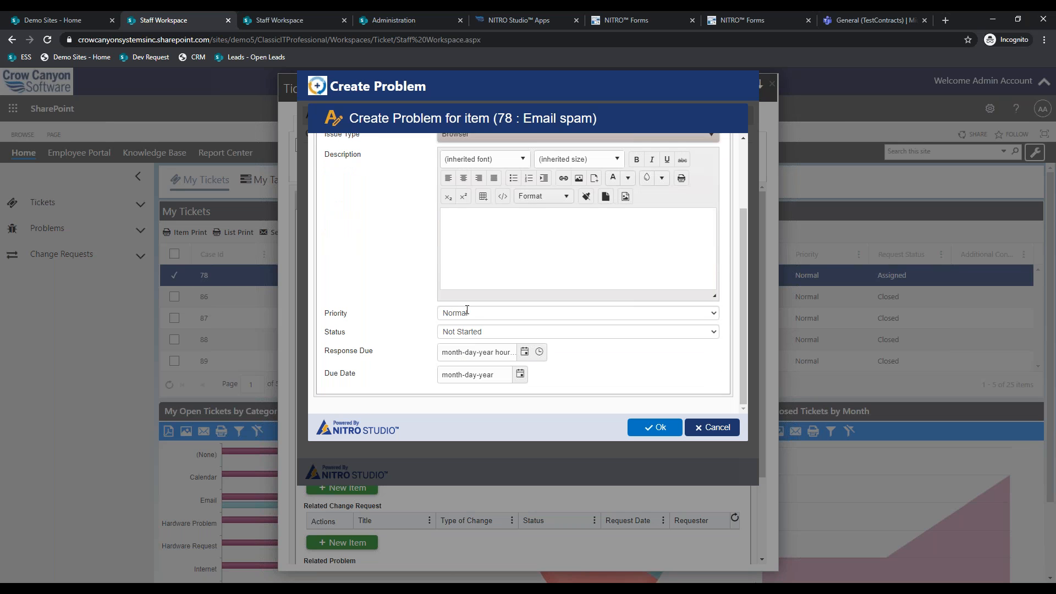
{"action": "scroll", "coordinate": [427, 321], "scroll_direction": "up", "scroll_amount": 2}
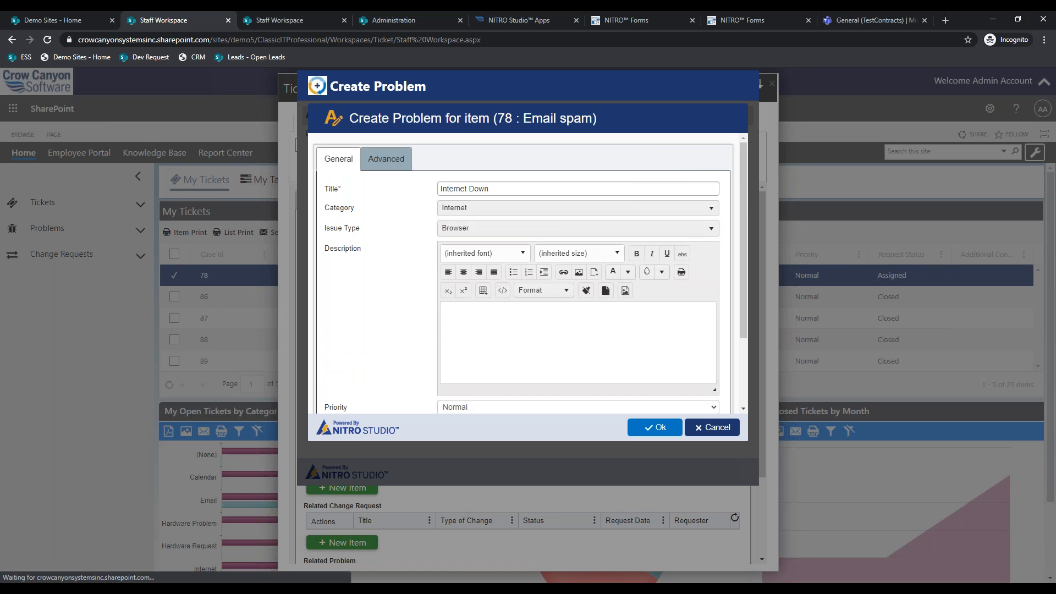
{"action": "left_click", "coordinate": [386, 158]}
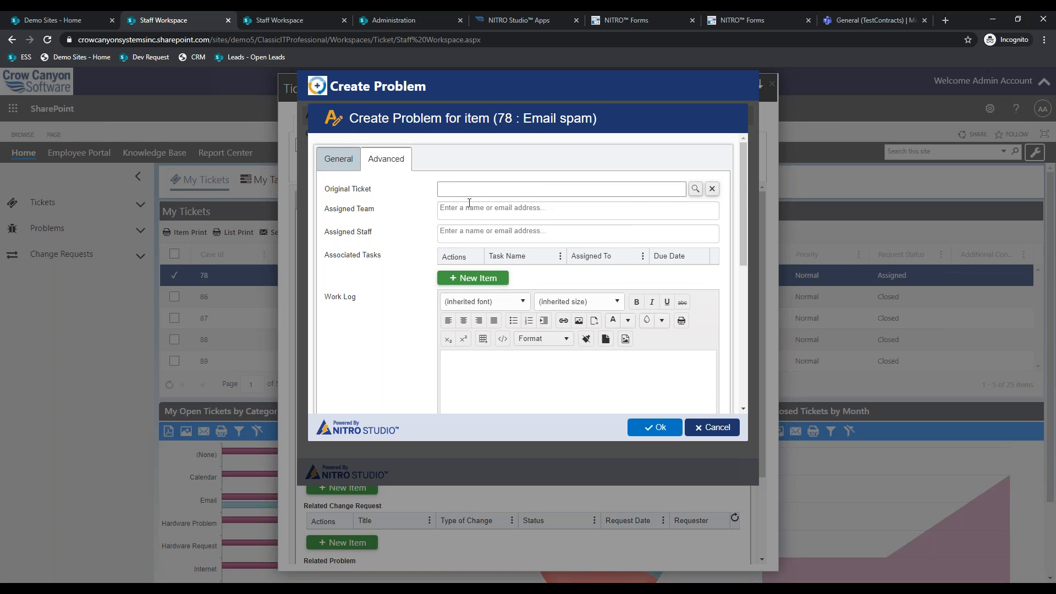
{"action": "scroll", "coordinate": [430, 236], "scroll_direction": "down", "scroll_amount": 2}
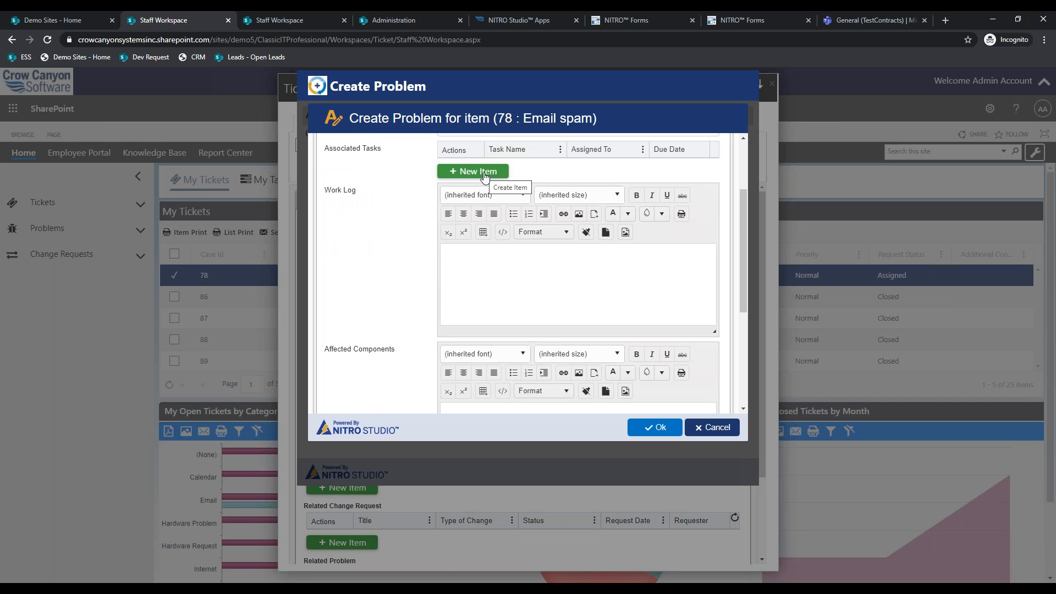
{"action": "scroll", "coordinate": [485, 176], "scroll_direction": "down", "scroll_amount": 4}
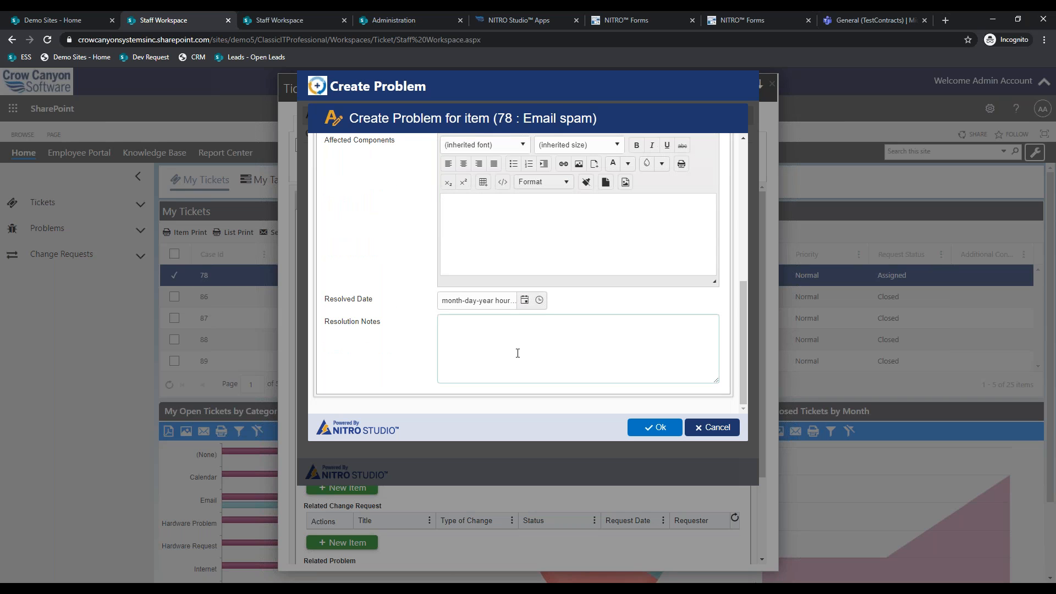
{"action": "scroll", "coordinate": [518, 353], "scroll_direction": "up", "scroll_amount": 6}
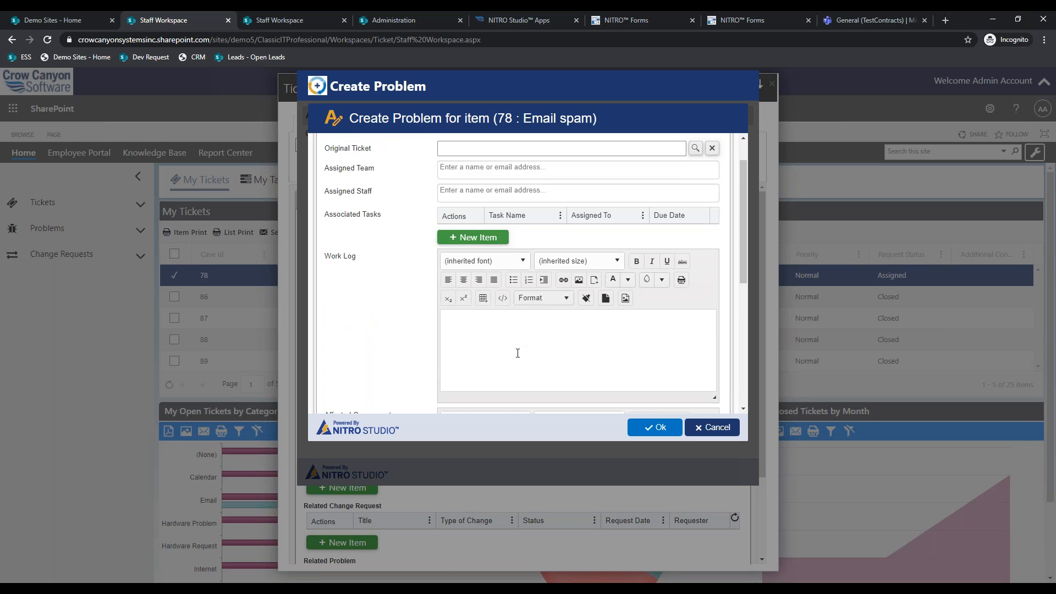
{"action": "scroll", "coordinate": [518, 353], "scroll_direction": "down", "scroll_amount": 1}
{"action": "scroll", "coordinate": [518, 353], "scroll_direction": "up", "scroll_amount": 2}
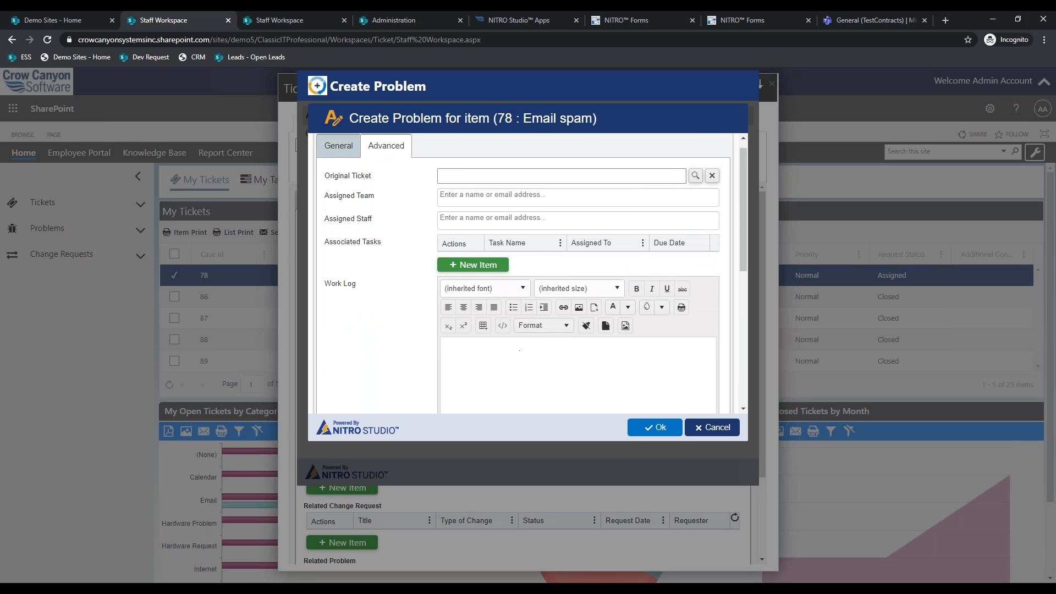
{"action": "left_click", "coordinate": [338, 145]}
{"action": "scroll", "coordinate": [433, 277], "scroll_direction": "down", "scroll_amount": 2}
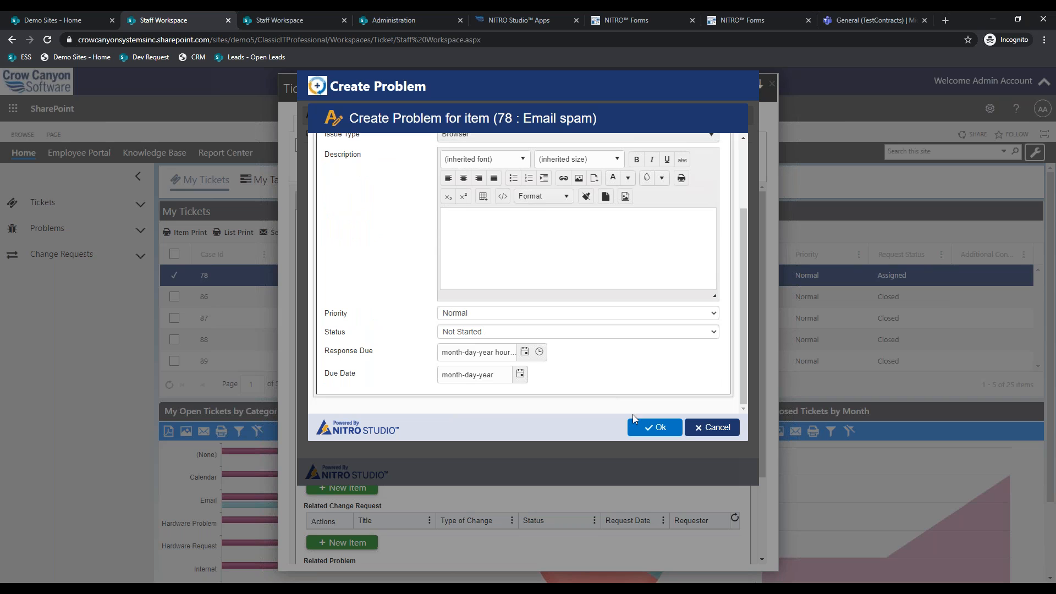
{"action": "left_click", "coordinate": [649, 427]}
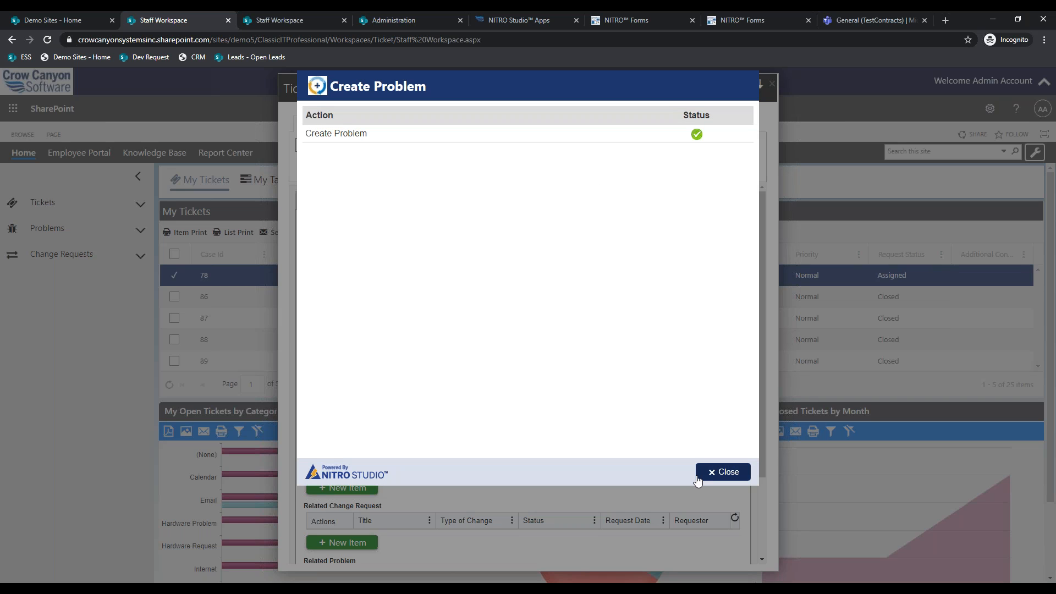
- Close the results and show ticket 78's Related Items, with Internet Down under Related Problem
{"action": "left_click", "coordinate": [698, 480]}
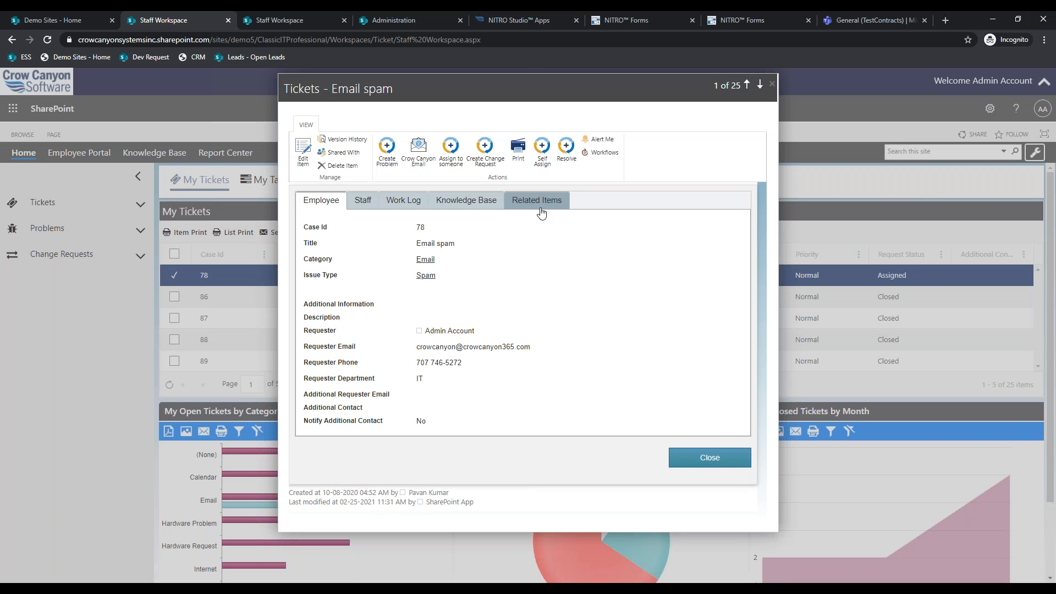
{"action": "left_click", "coordinate": [542, 211]}
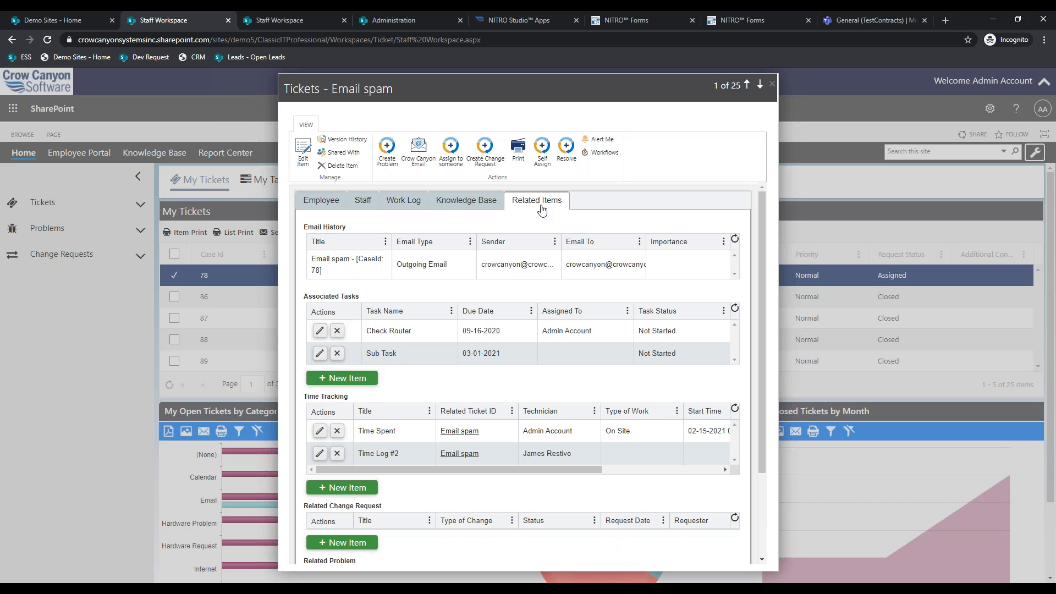
{"action": "scroll", "coordinate": [549, 235], "scroll_direction": "down", "scroll_amount": 2}
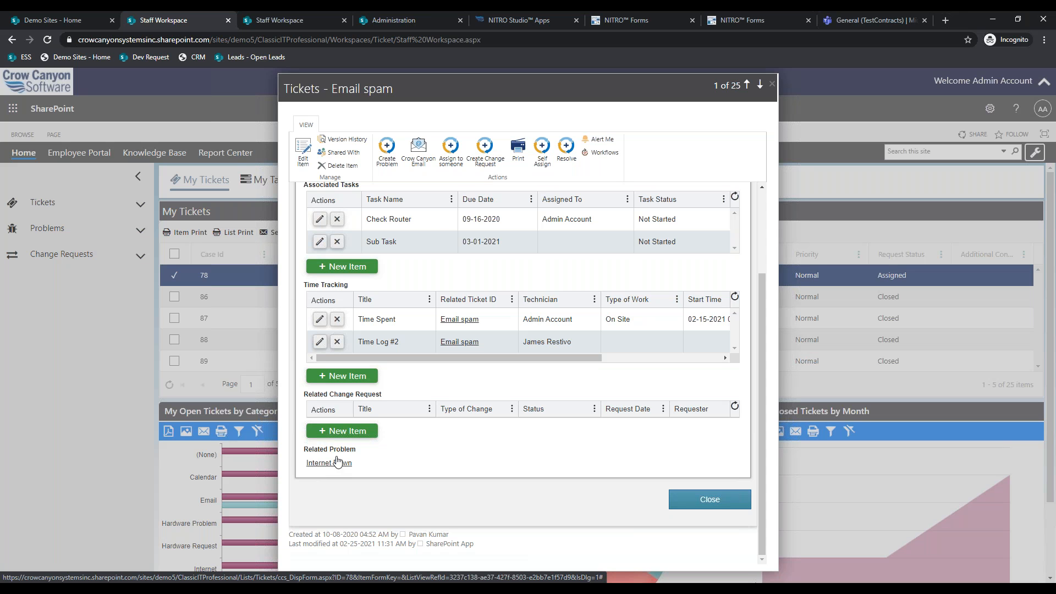
- Start a new change request from the ticket, briefly checking the approvals app first
{"action": "left_click", "coordinate": [487, 145]}
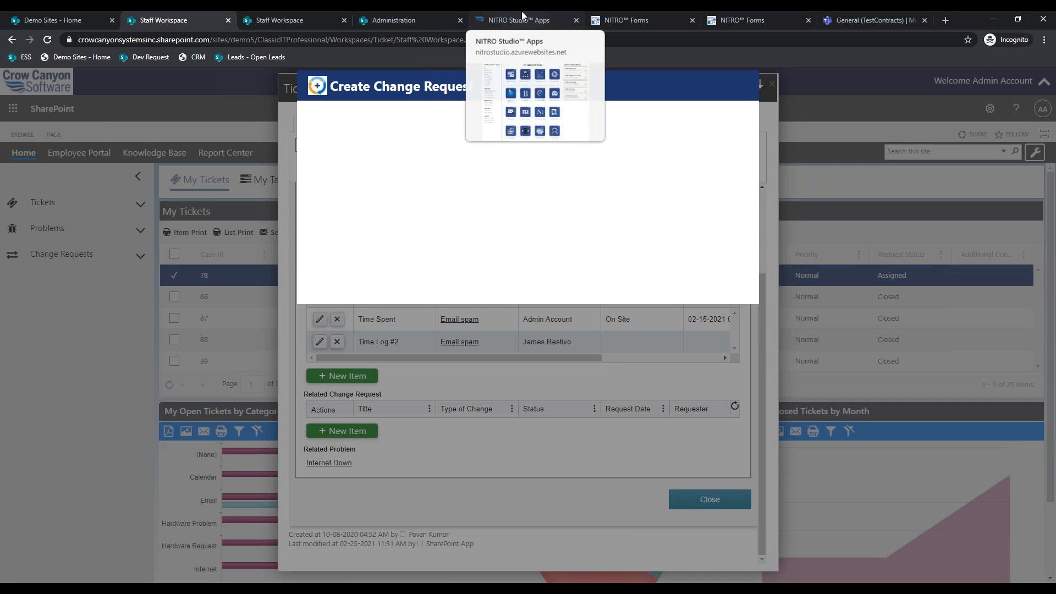
{"action": "left_click", "coordinate": [522, 15]}
{"action": "left_click", "coordinate": [393, 240]}
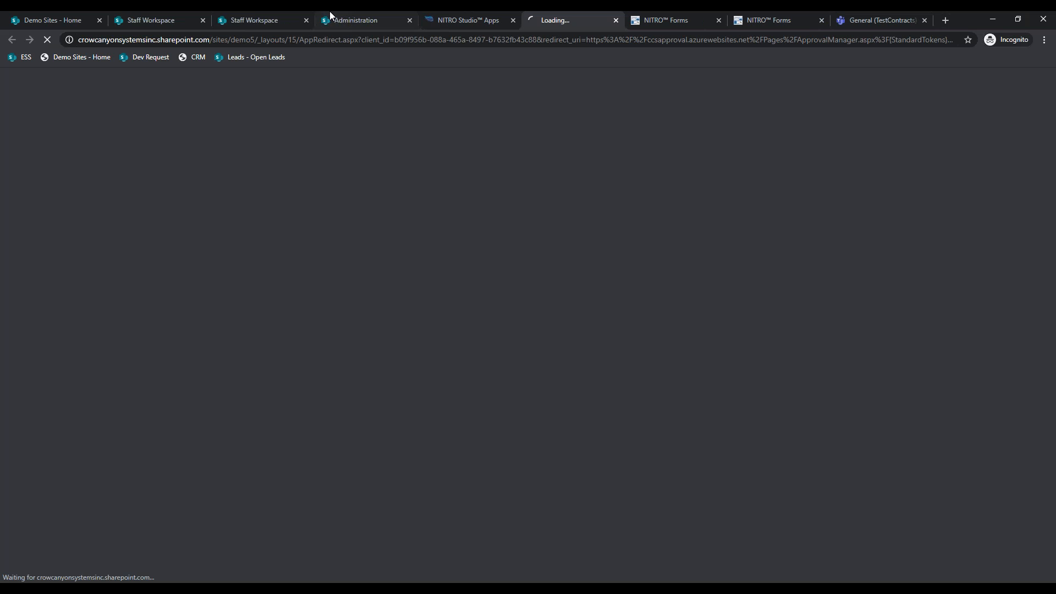
{"action": "left_click", "coordinate": [177, 12]}
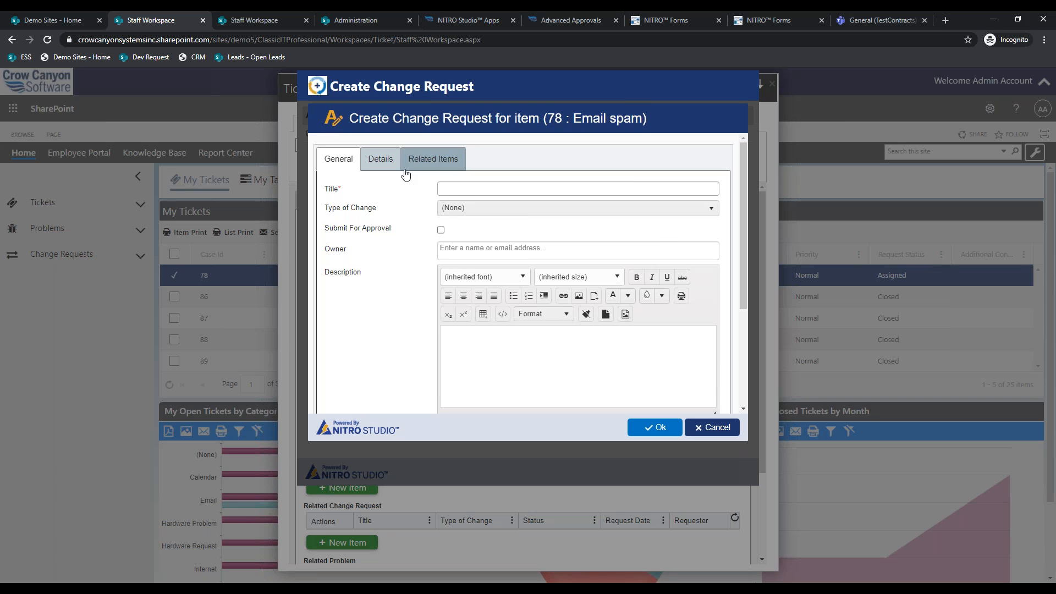
- Set change type Scott as Approver, title 'New Change', and mark it for approval submission
{"action": "left_click", "coordinate": [459, 209]}
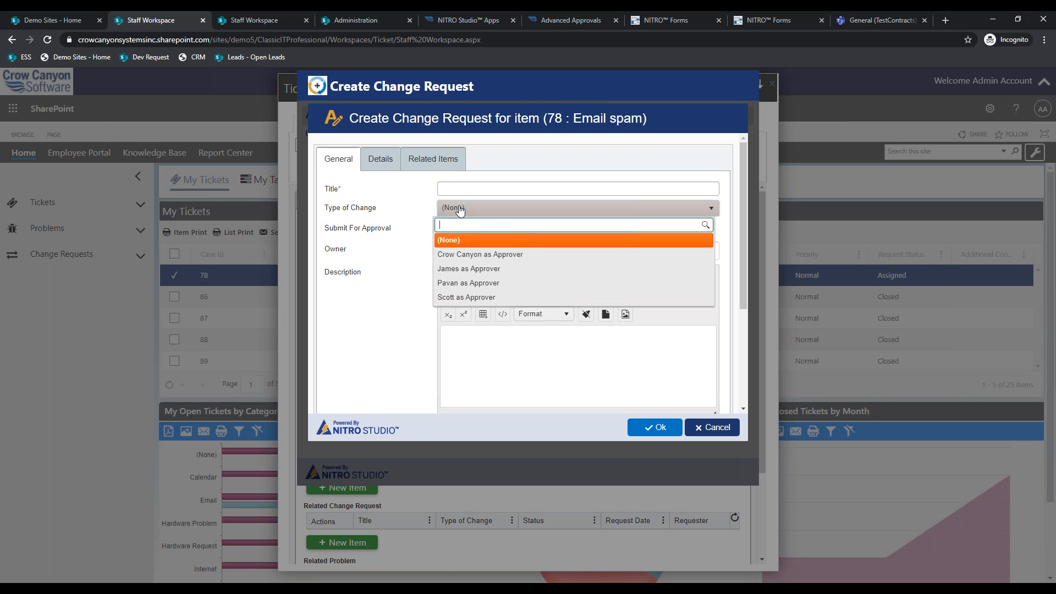
{"action": "left_click", "coordinate": [484, 251]}
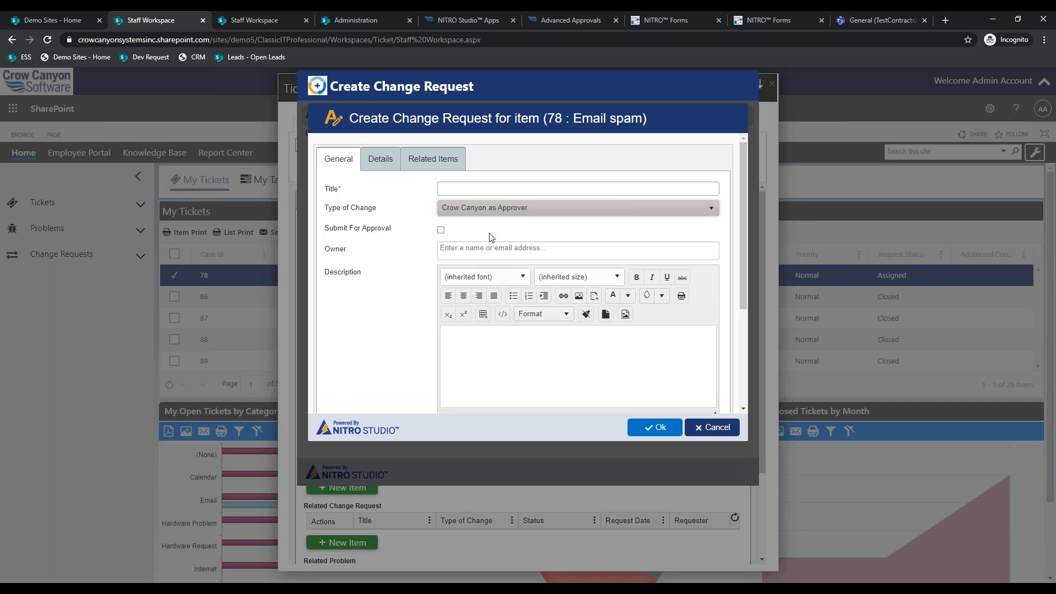
{"action": "left_click", "coordinate": [491, 210]}
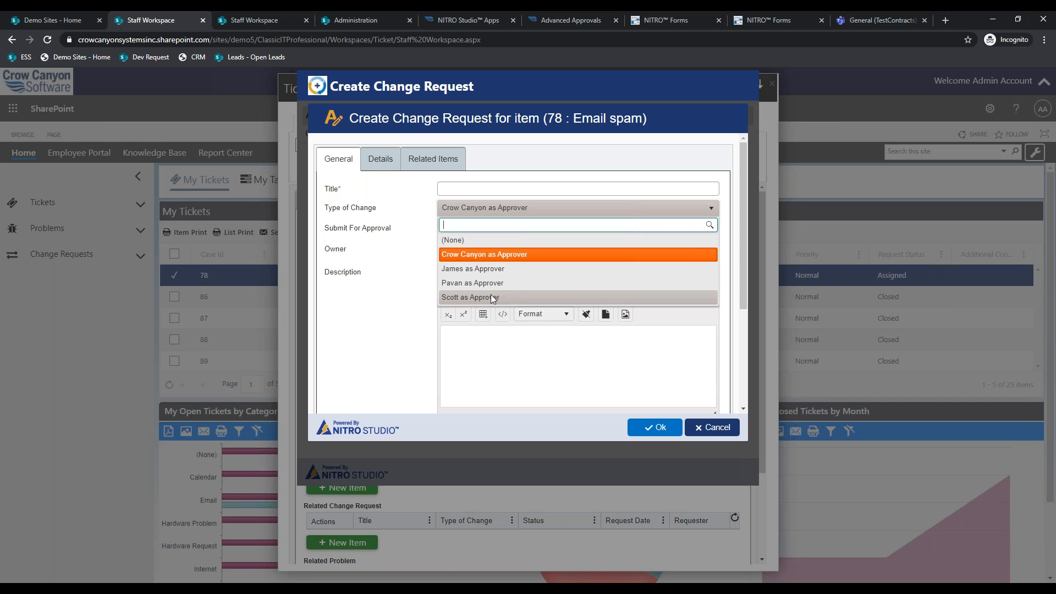
{"action": "left_click", "coordinate": [484, 184]}
{"action": "left_click", "coordinate": [499, 189]}
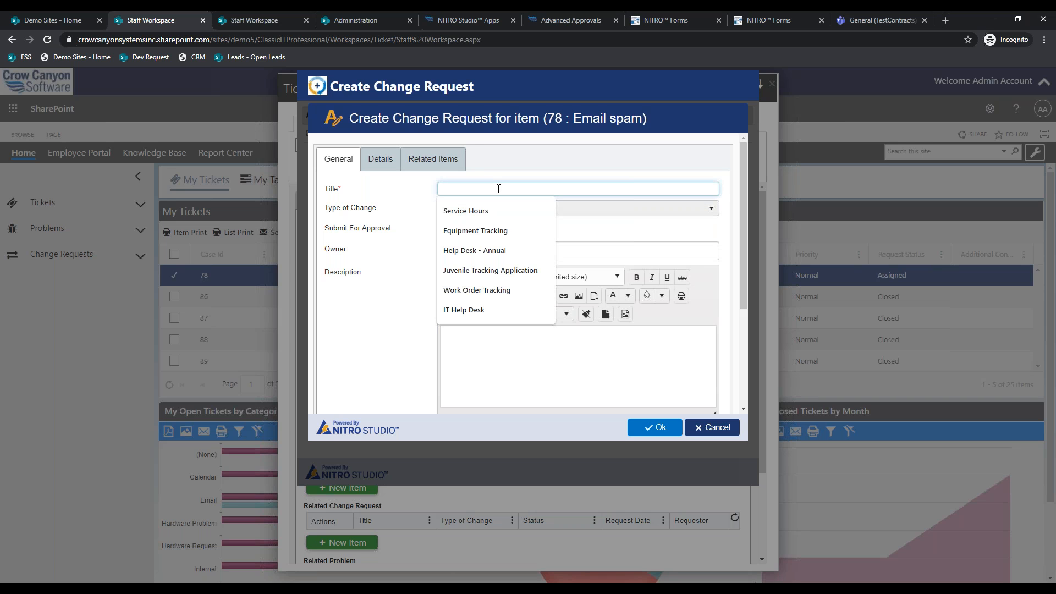
{"action": "type", "text": "New Chana"}
{"action": "key", "text": "BackSpace"}
{"action": "type", "text": "ge"}
{"action": "left_click", "coordinate": [440, 230]}
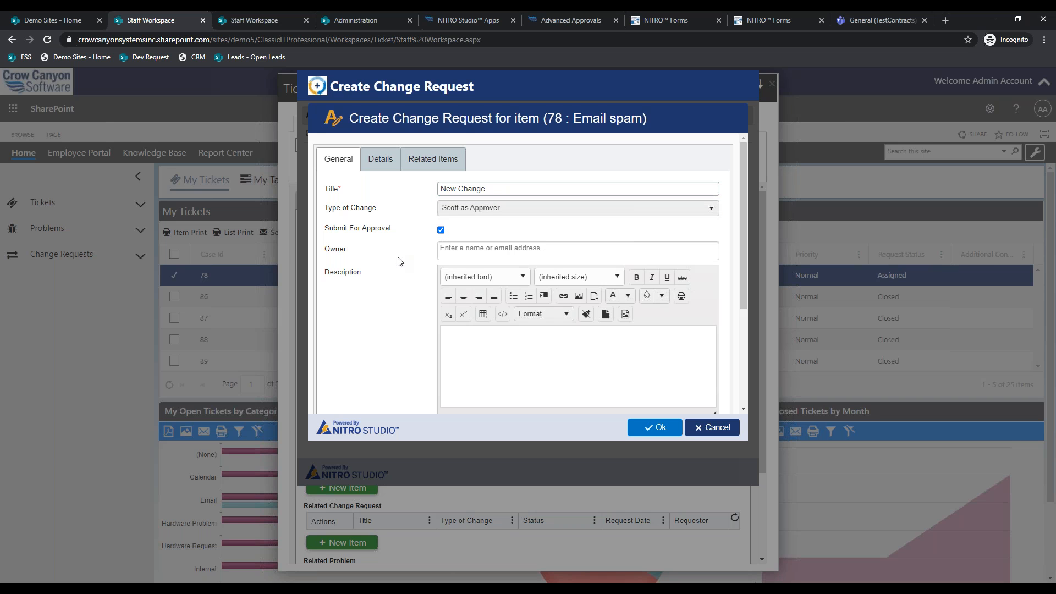
- Review the detail and related-items fields, submit, and dismiss the RelatedAsset column error
{"action": "scroll", "coordinate": [400, 261], "scroll_direction": "down", "scroll_amount": 1}
{"action": "scroll", "coordinate": [399, 319], "scroll_direction": "down", "scroll_amount": 2}
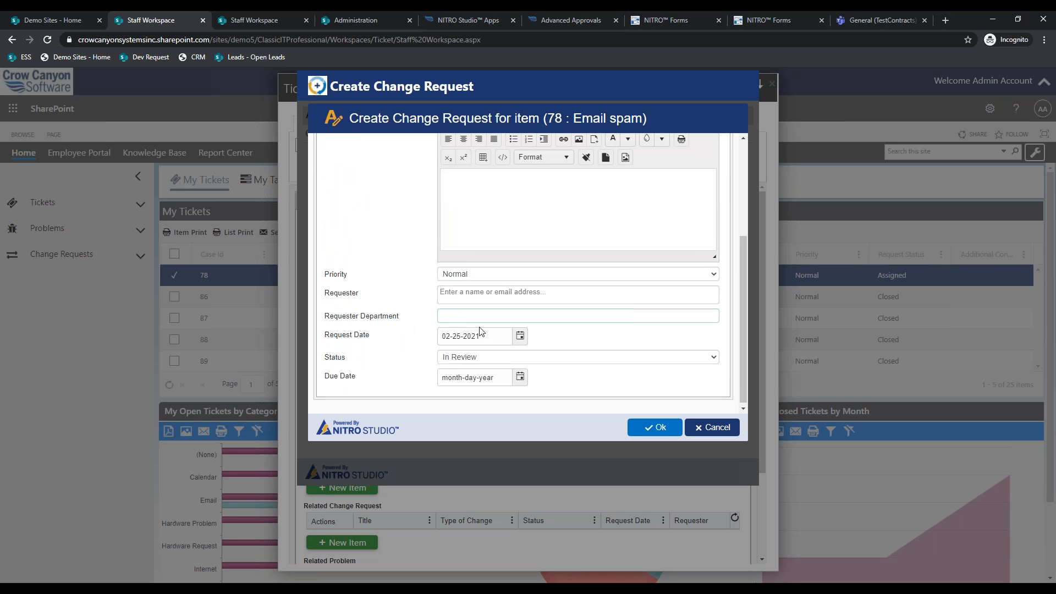
{"action": "scroll", "coordinate": [428, 305], "scroll_direction": "up", "scroll_amount": 2}
{"action": "scroll", "coordinate": [426, 307], "scroll_direction": "up", "scroll_amount": 1}
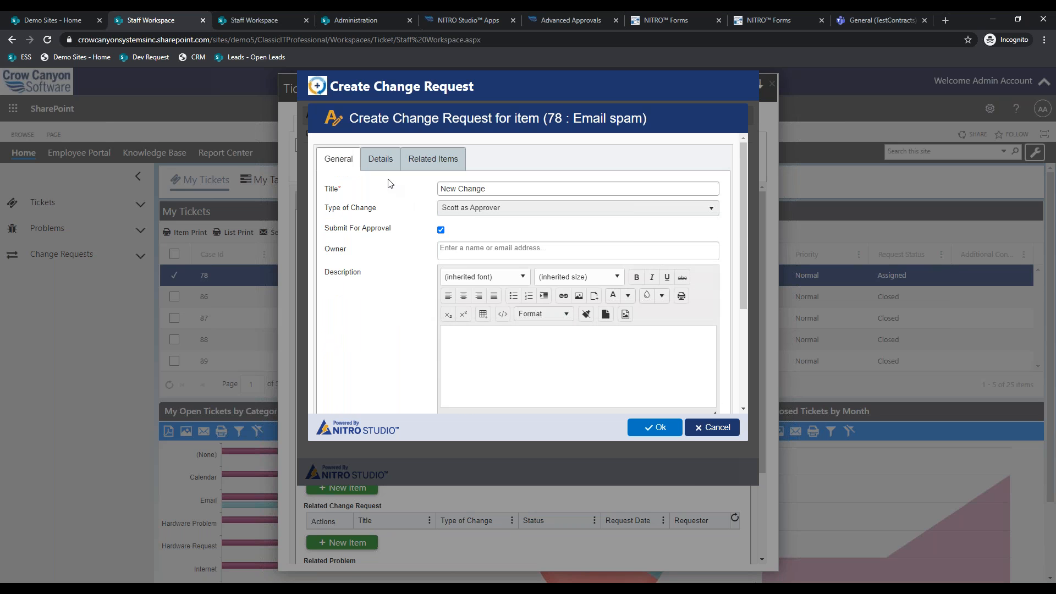
{"action": "left_click", "coordinate": [381, 157]}
{"action": "scroll", "coordinate": [418, 329], "scroll_direction": "down", "scroll_amount": 1}
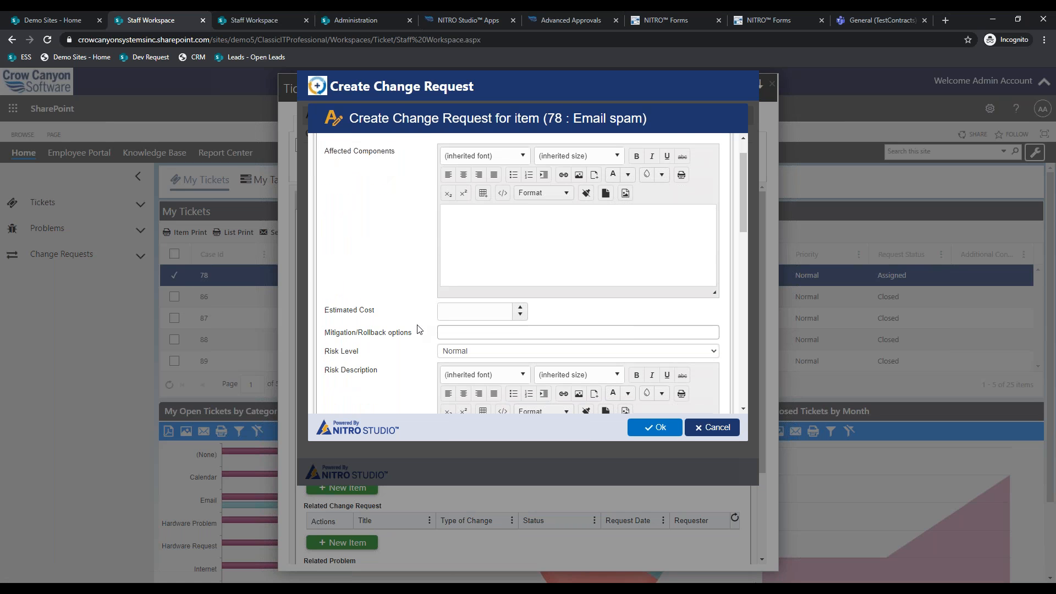
{"action": "left_click", "coordinate": [457, 329]}
{"action": "scroll", "coordinate": [459, 330], "scroll_direction": "down", "scroll_amount": 1}
{"action": "scroll", "coordinate": [459, 330], "scroll_direction": "down", "scroll_amount": 4}
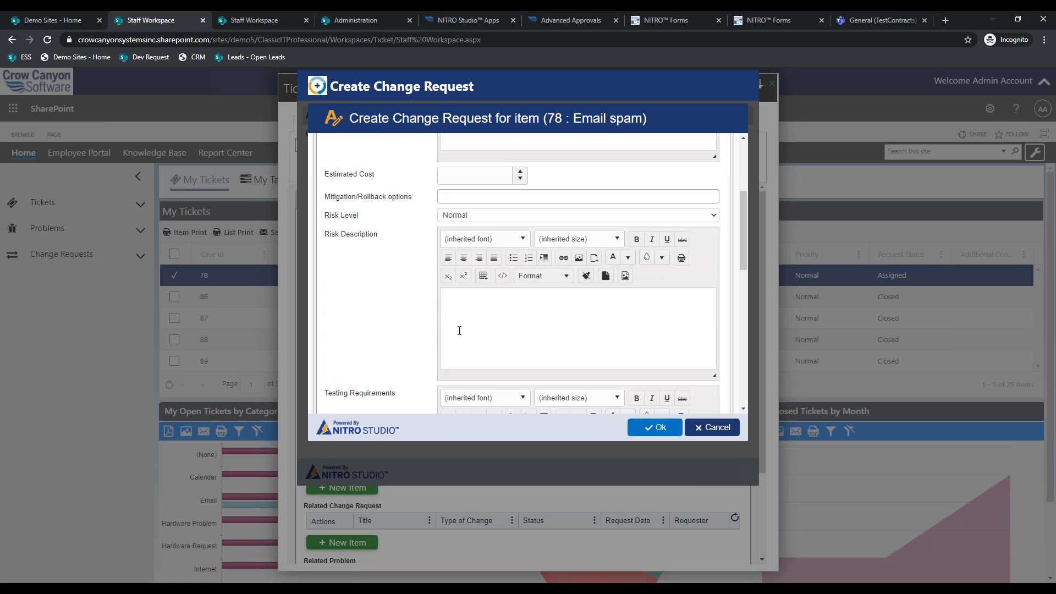
{"action": "scroll", "coordinate": [459, 330], "scroll_direction": "down", "scroll_amount": 5}
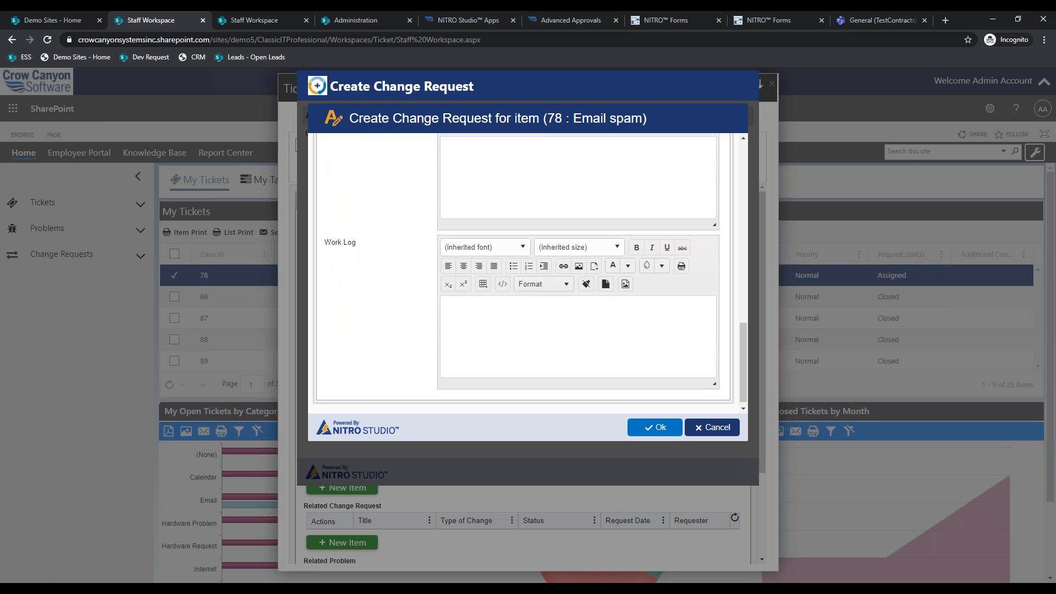
{"action": "scroll", "coordinate": [459, 330], "scroll_direction": "up", "scroll_amount": 10}
{"action": "left_click", "coordinate": [446, 158]}
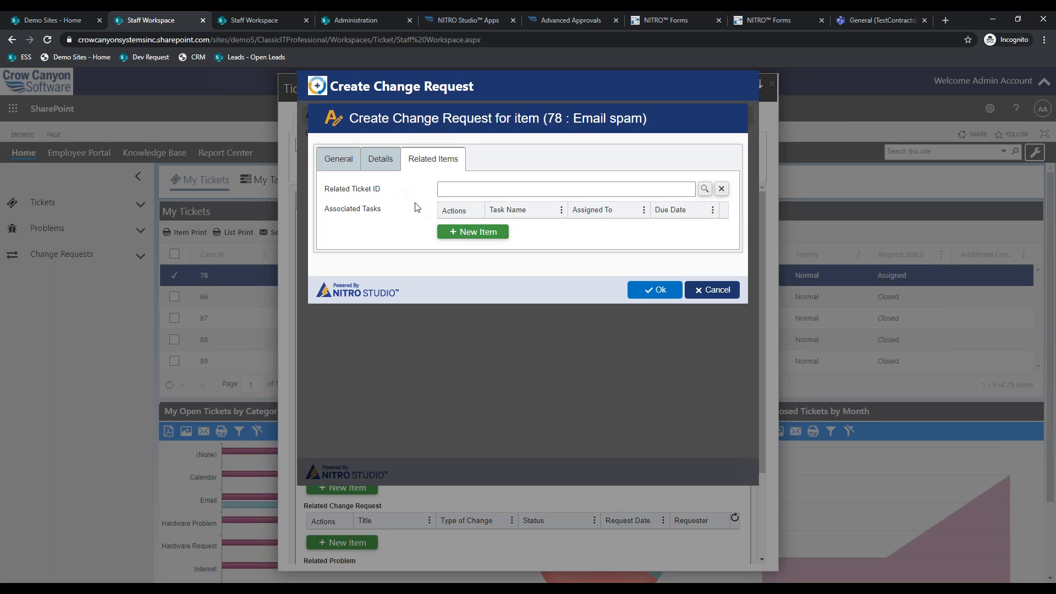
{"action": "left_click", "coordinate": [338, 159]}
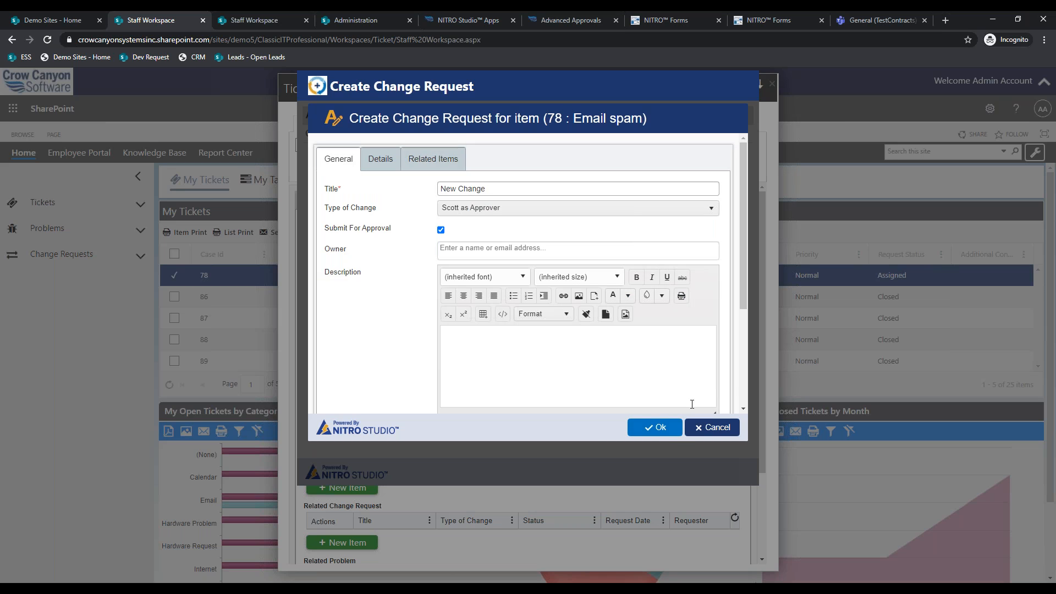
{"action": "left_click", "coordinate": [653, 427]}
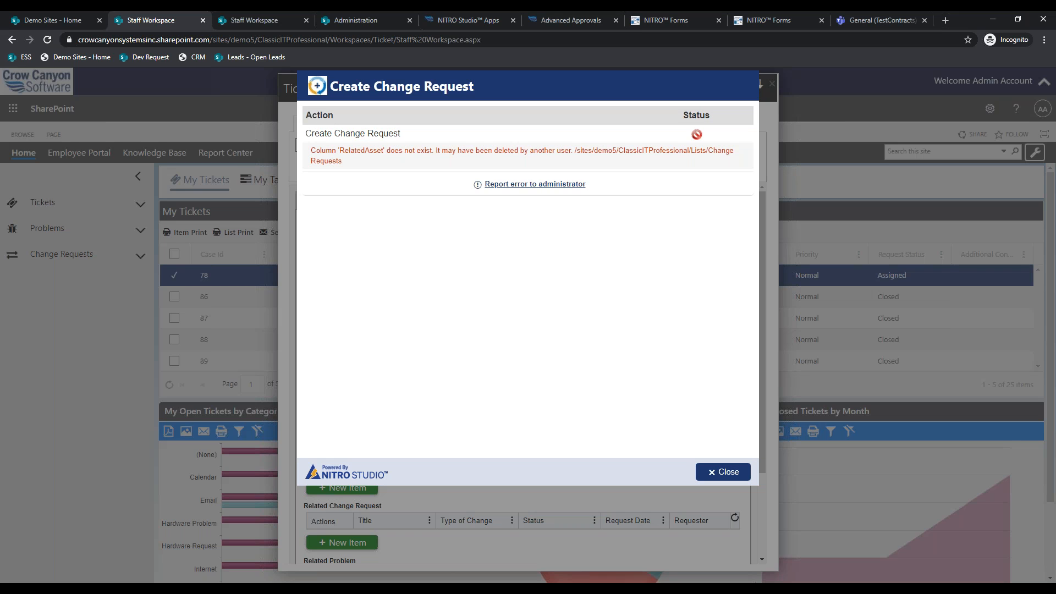
{"action": "left_click", "coordinate": [715, 473]}
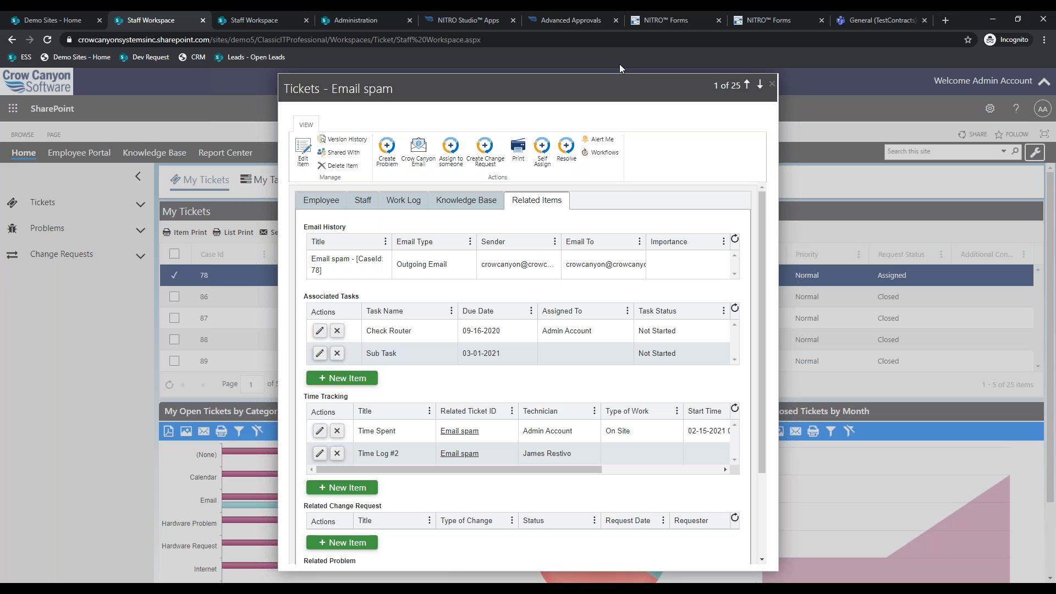
- Move between the ticket, IT Helpdesk Classic app list and Advanced Approvals tabs
{"action": "left_click", "coordinate": [558, 16]}
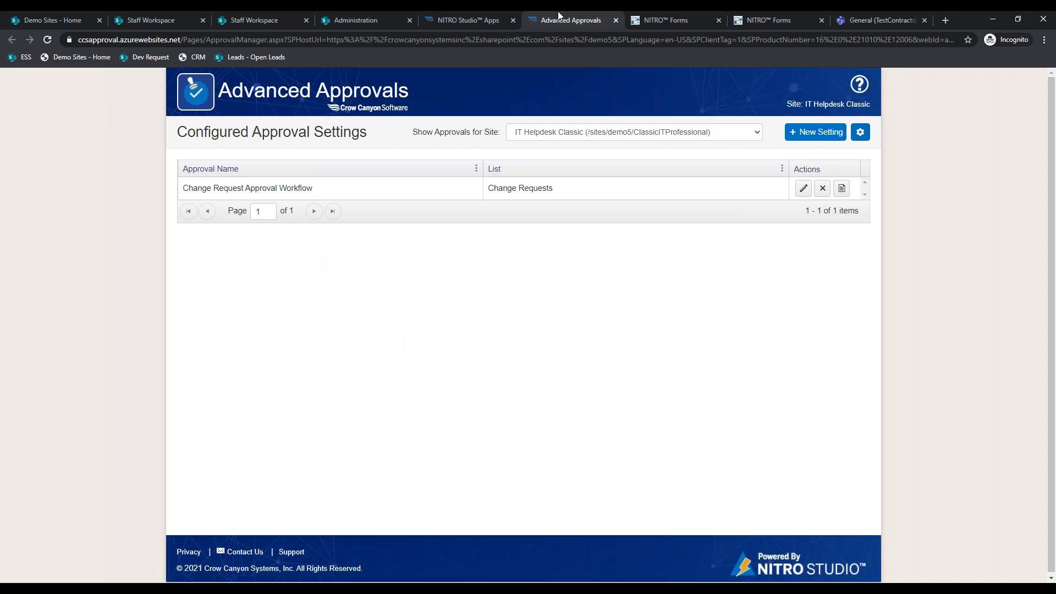
{"action": "left_click", "coordinate": [160, 12]}
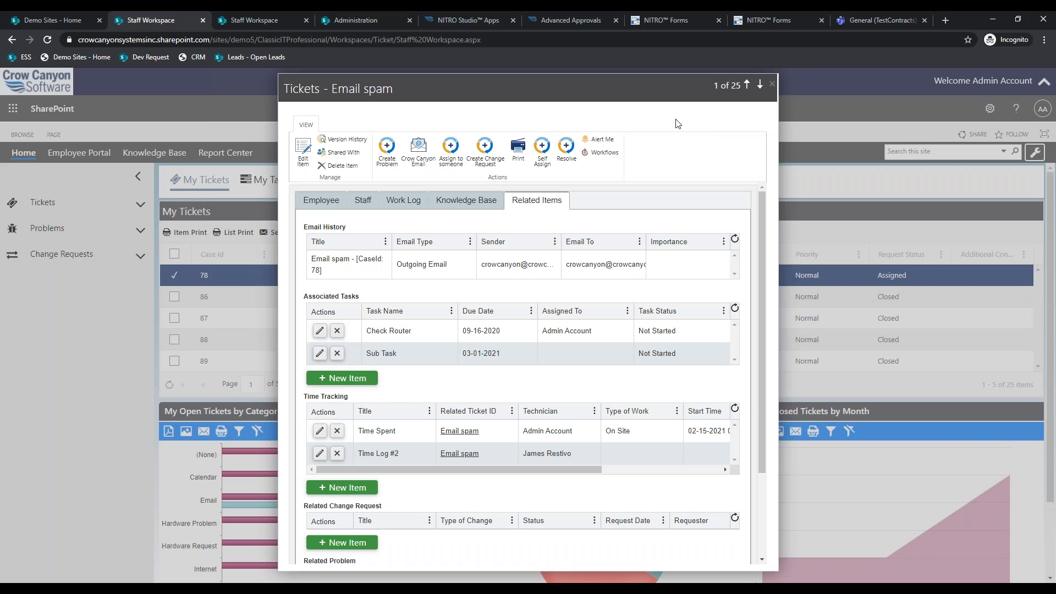
{"action": "left_click", "coordinate": [582, 17]}
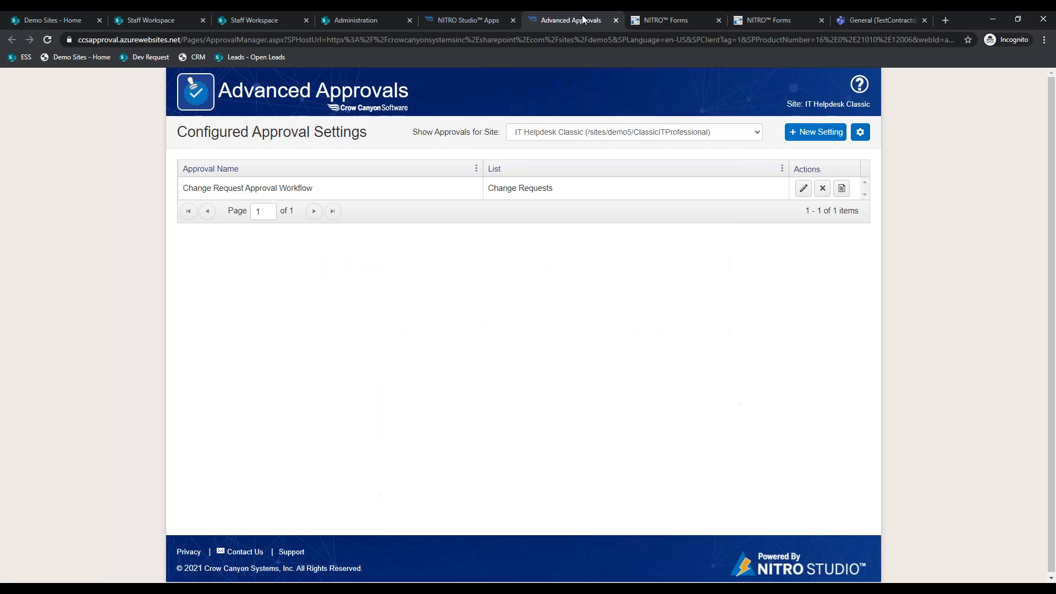
{"action": "left_click", "coordinate": [438, 17]}
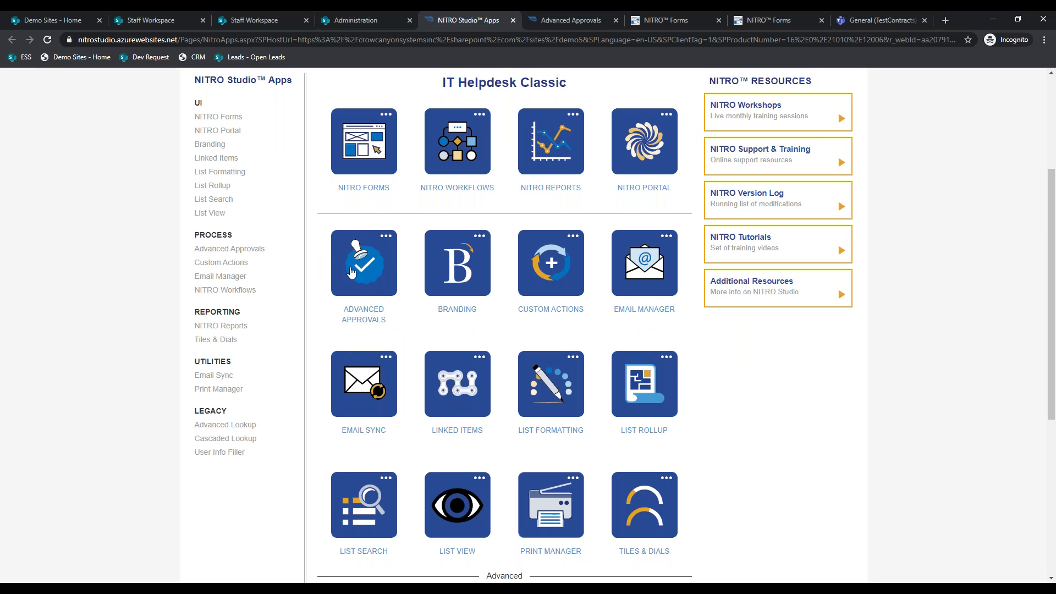
{"action": "left_click", "coordinate": [556, 17]}
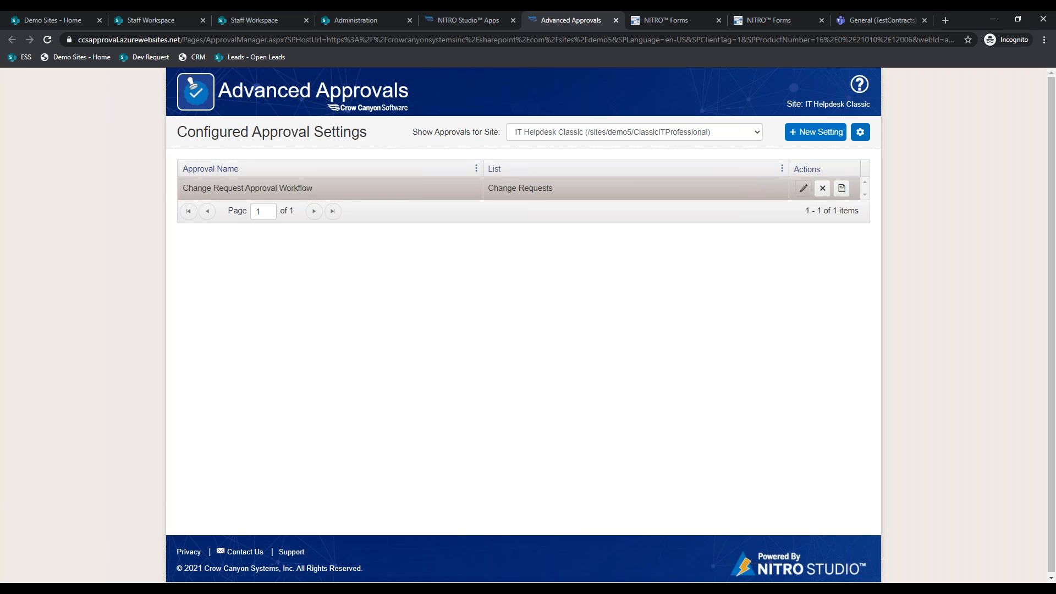
- Edit the Change Request Approval Workflow to use Change Request needs Approval for approved items
{"action": "left_click", "coordinate": [803, 188]}
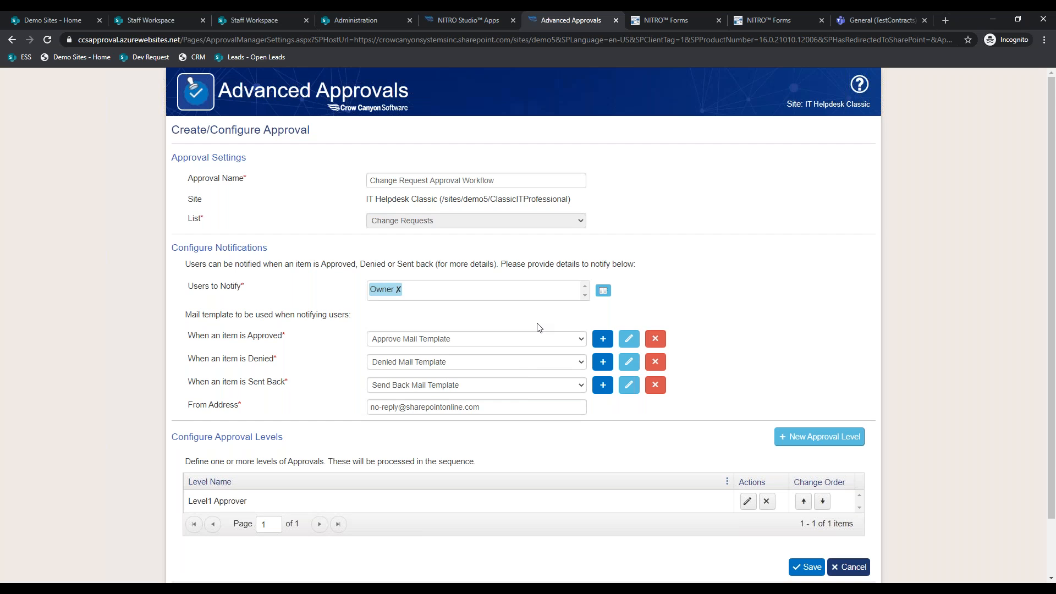
{"action": "scroll", "coordinate": [538, 327], "scroll_direction": "down", "scroll_amount": 2}
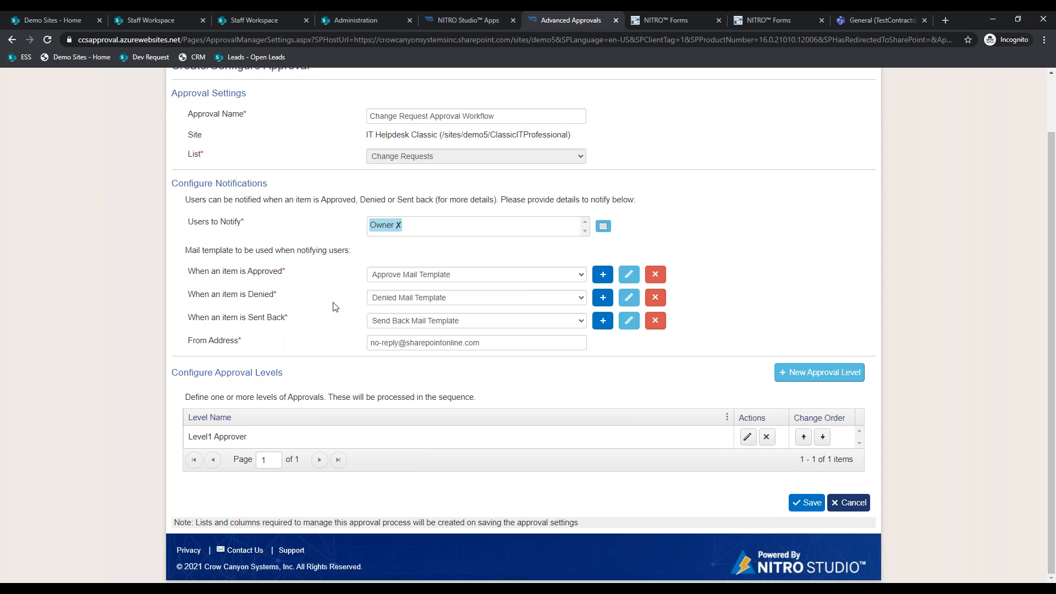
{"action": "left_click", "coordinate": [603, 275]}
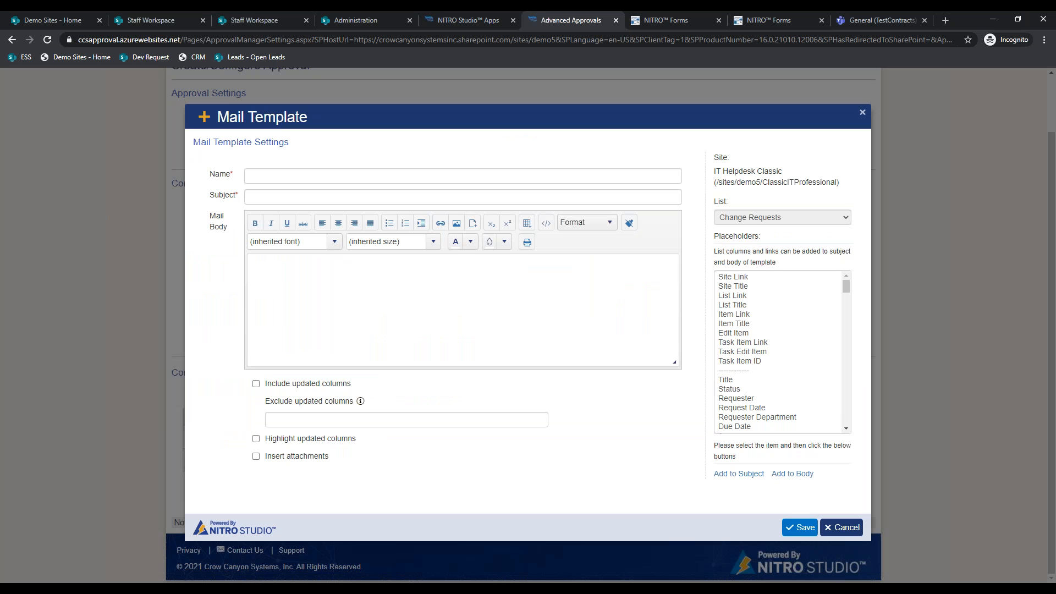
{"action": "left_click", "coordinate": [842, 527]}
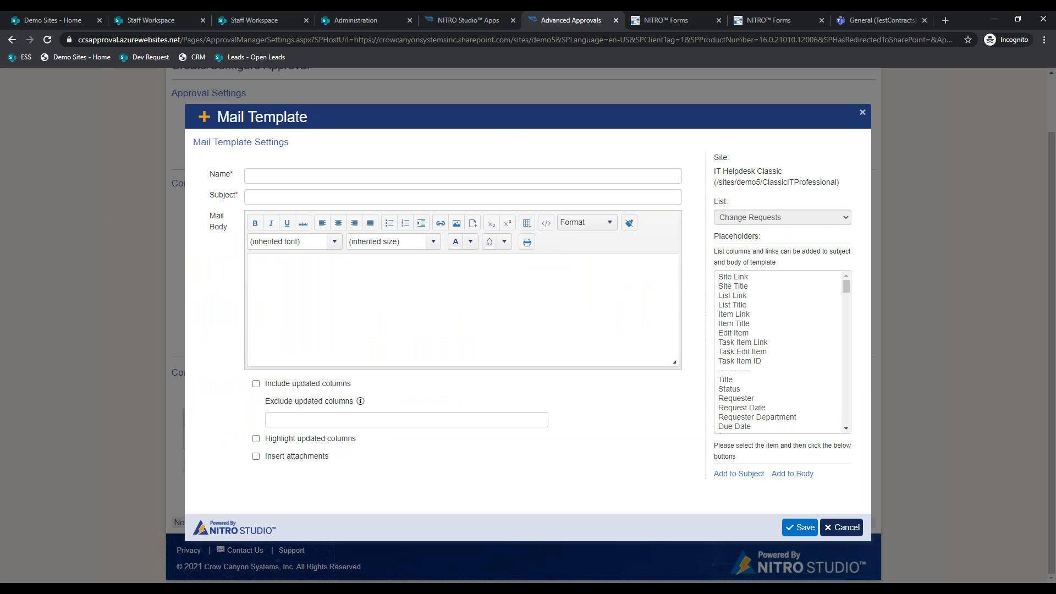
{"action": "left_click", "coordinate": [580, 278]}
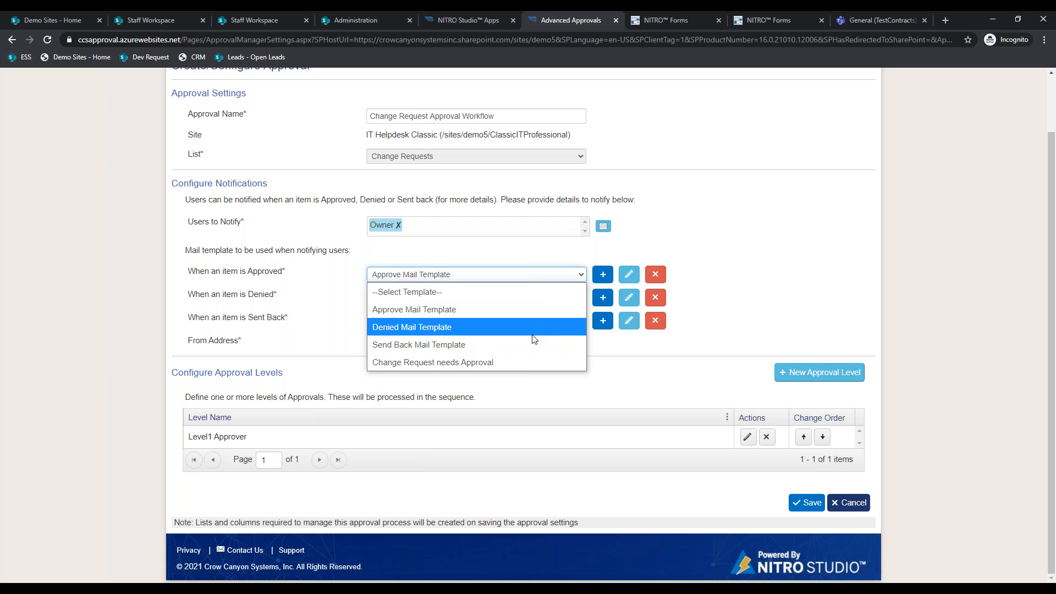
{"action": "left_click", "coordinate": [531, 362]}
{"action": "left_click", "coordinate": [603, 274]}
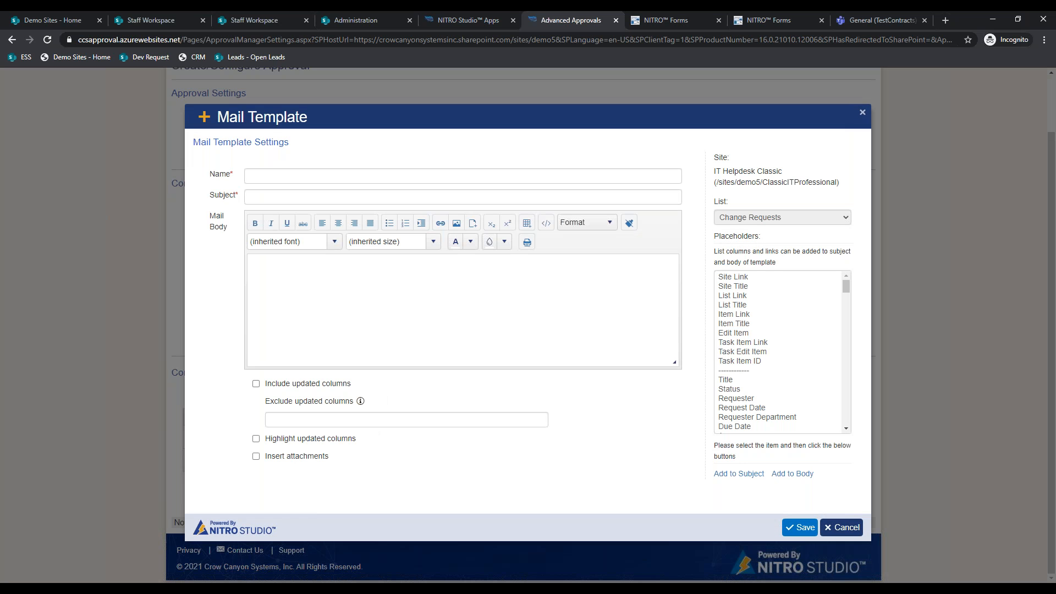
{"action": "left_click", "coordinate": [842, 527]}
{"action": "left_click", "coordinate": [629, 274]}
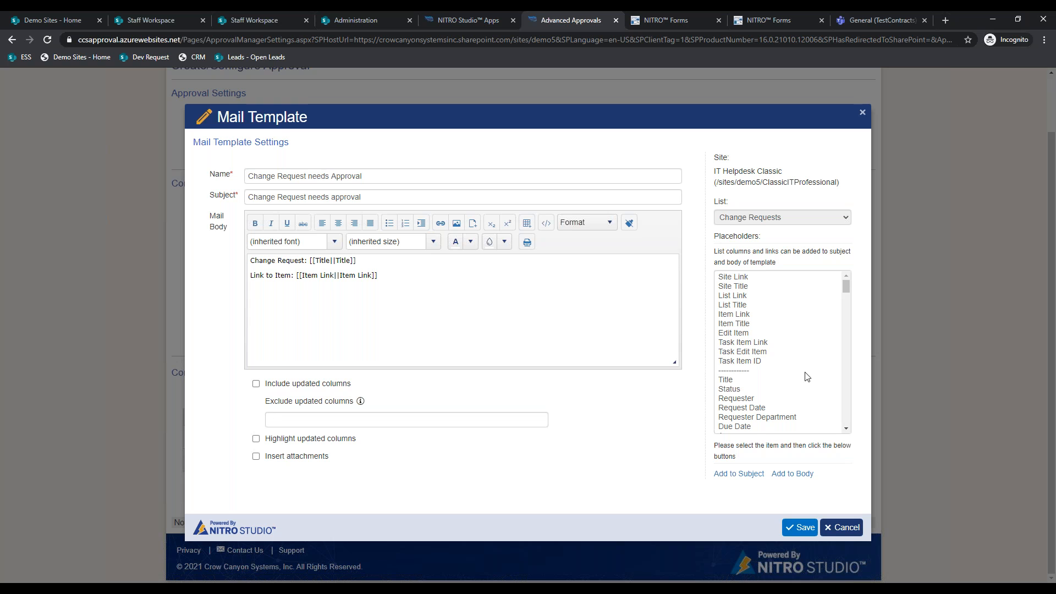
{"action": "scroll", "coordinate": [807, 377], "scroll_direction": "down", "scroll_amount": 3}
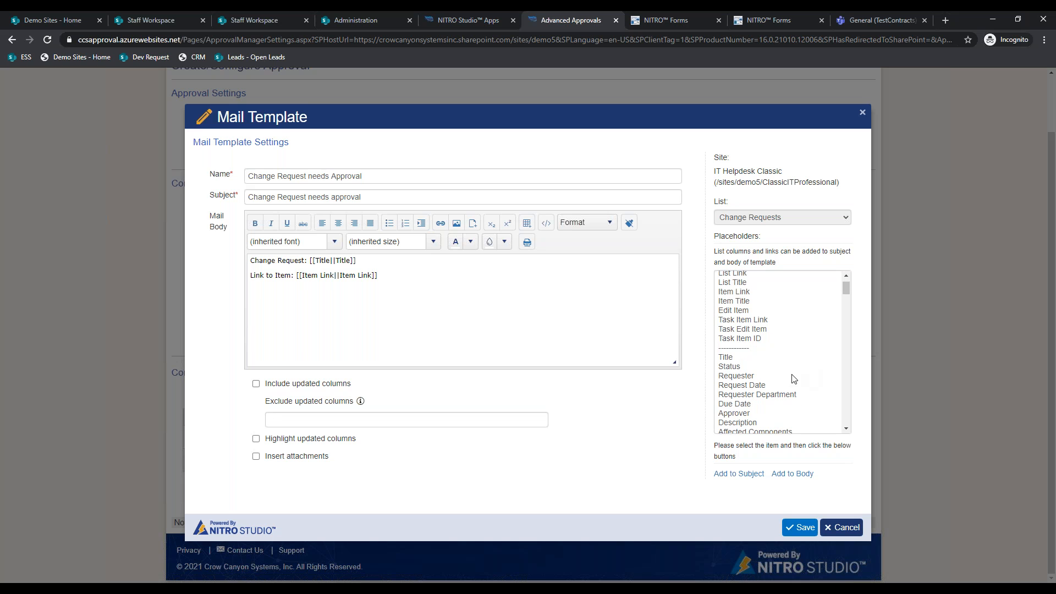
{"action": "left_click", "coordinate": [434, 291]}
{"action": "key", "text": "Return"}
{"action": "type", "text": "Rich text"}
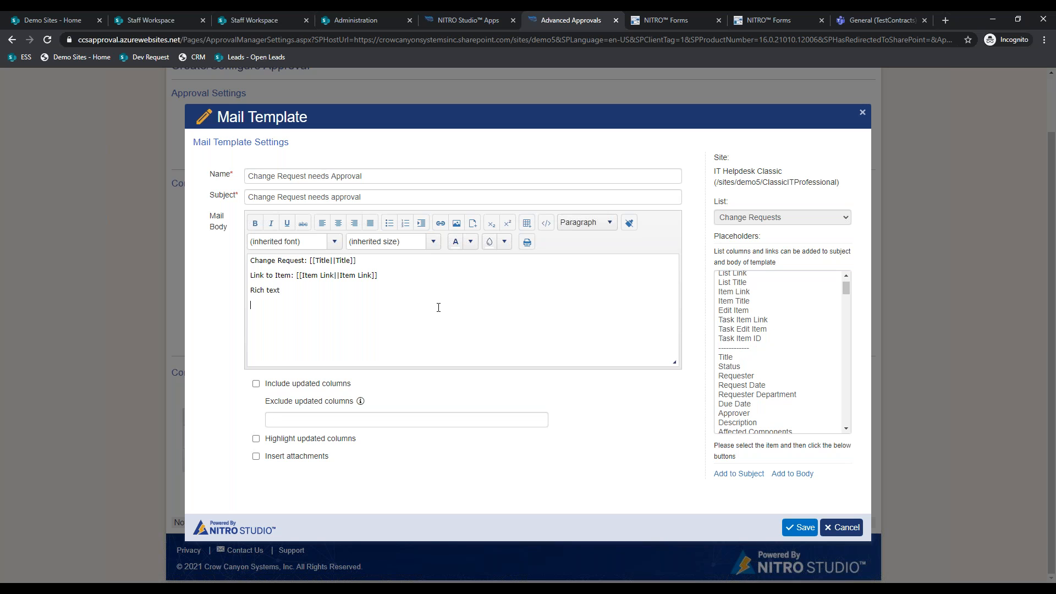
{"action": "key", "text": "Return"}
{"action": "scroll", "coordinate": [759, 406], "scroll_direction": "down", "scroll_amount": 15}
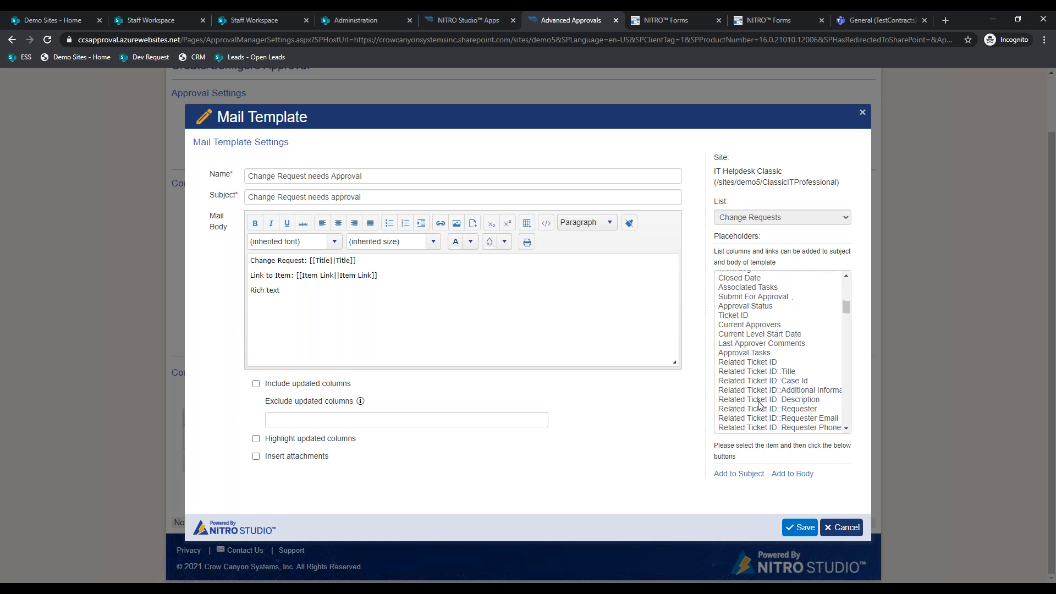
{"action": "scroll", "coordinate": [759, 406], "scroll_direction": "down", "scroll_amount": 15}
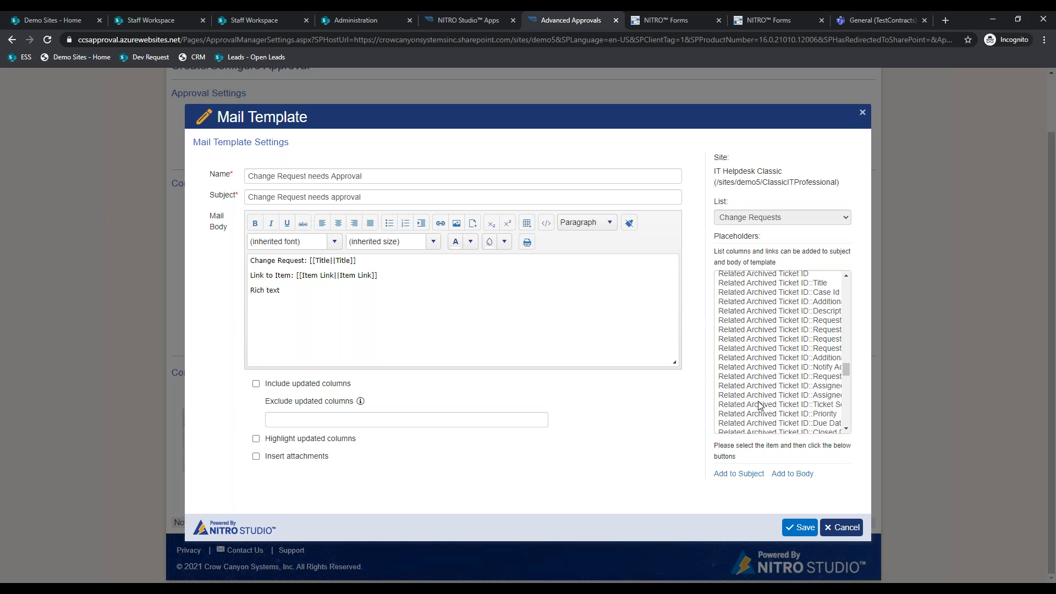
{"action": "scroll", "coordinate": [760, 406], "scroll_direction": "down", "scroll_amount": 5}
{"action": "scroll", "coordinate": [759, 406], "scroll_direction": "up", "scroll_amount": 10}
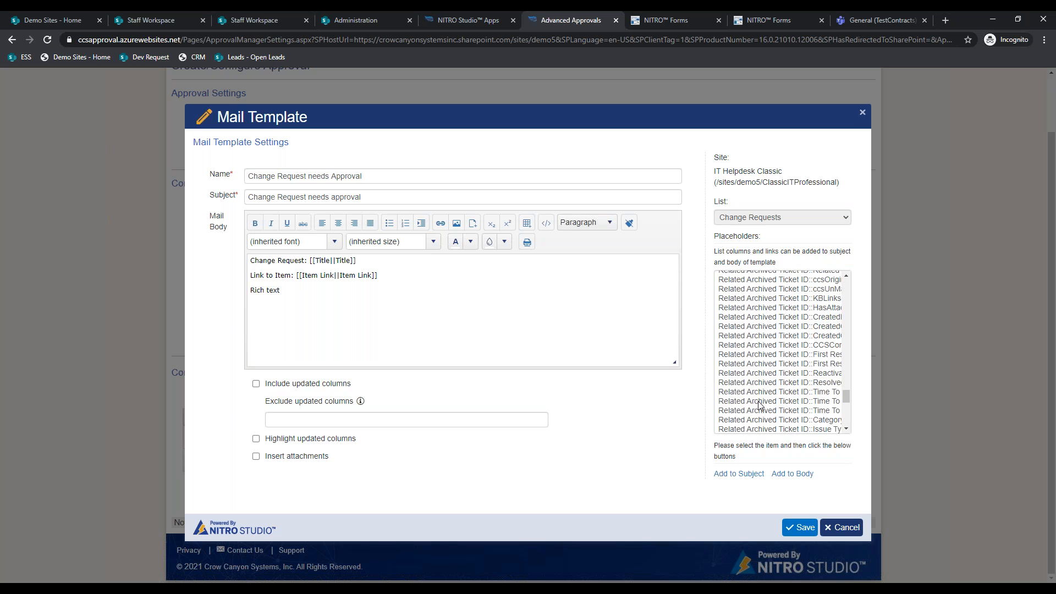
{"action": "scroll", "coordinate": [759, 406], "scroll_direction": "up", "scroll_amount": 10}
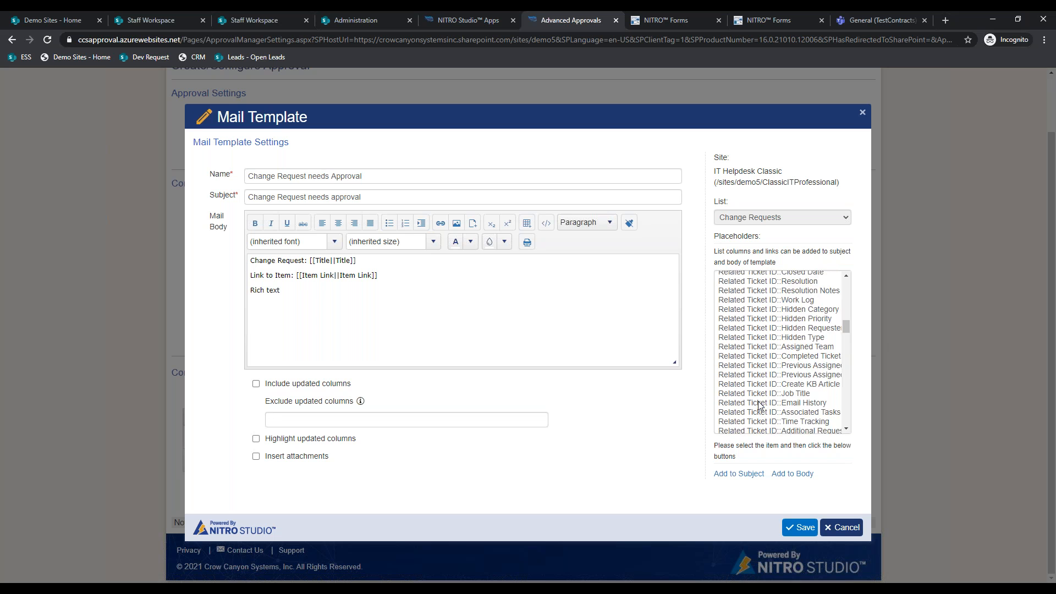
{"action": "scroll", "coordinate": [760, 406], "scroll_direction": "up", "scroll_amount": 5}
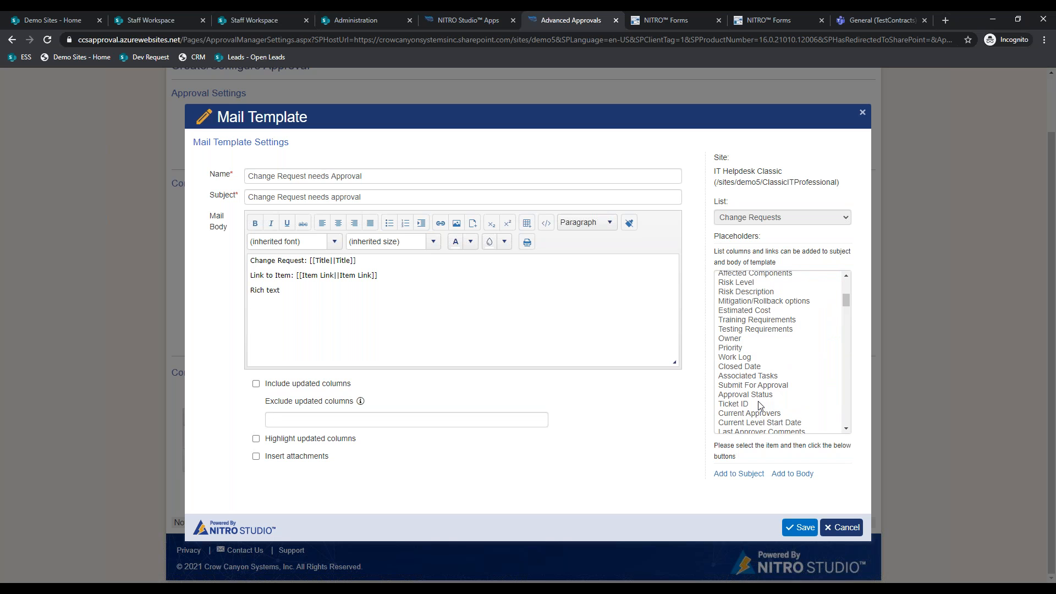
{"action": "left_click", "coordinate": [734, 329]}
{"action": "left_click", "coordinate": [792, 473]}
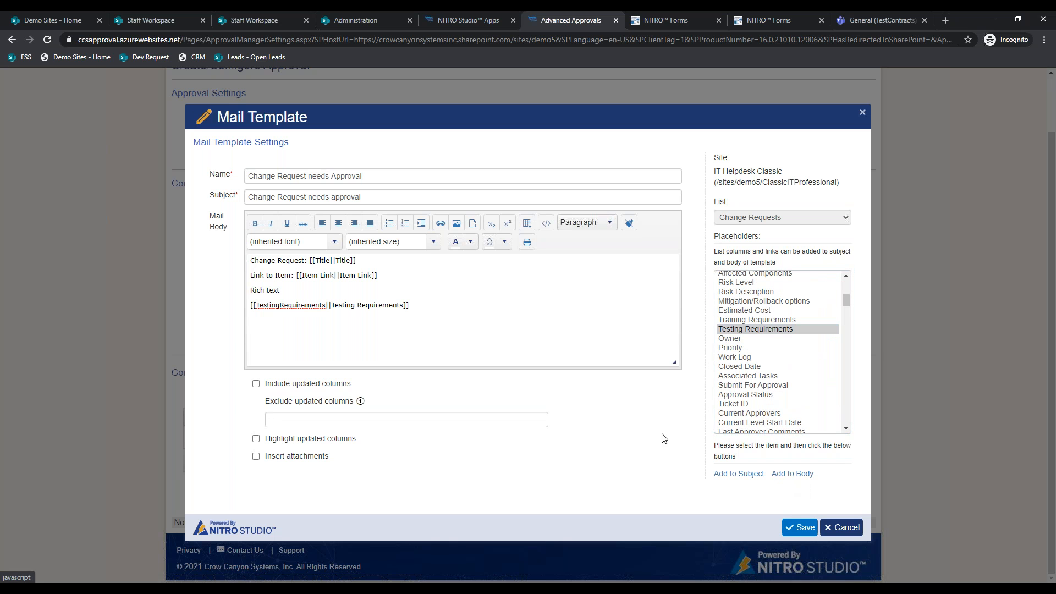
{"action": "left_click", "coordinate": [736, 320]}
{"action": "left_click", "coordinate": [792, 474]}
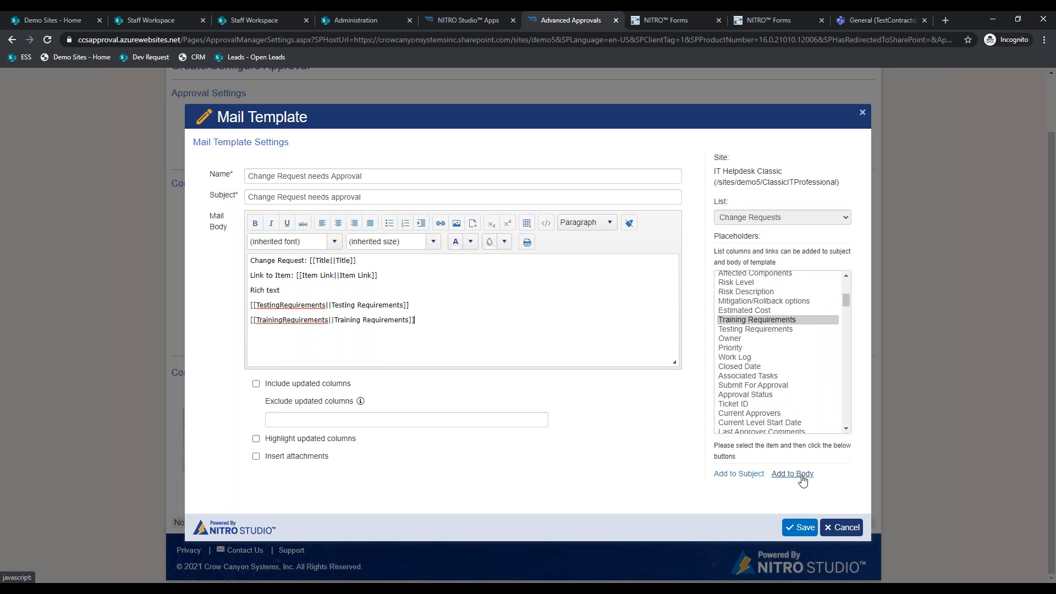
{"action": "left_click", "coordinate": [764, 311]}
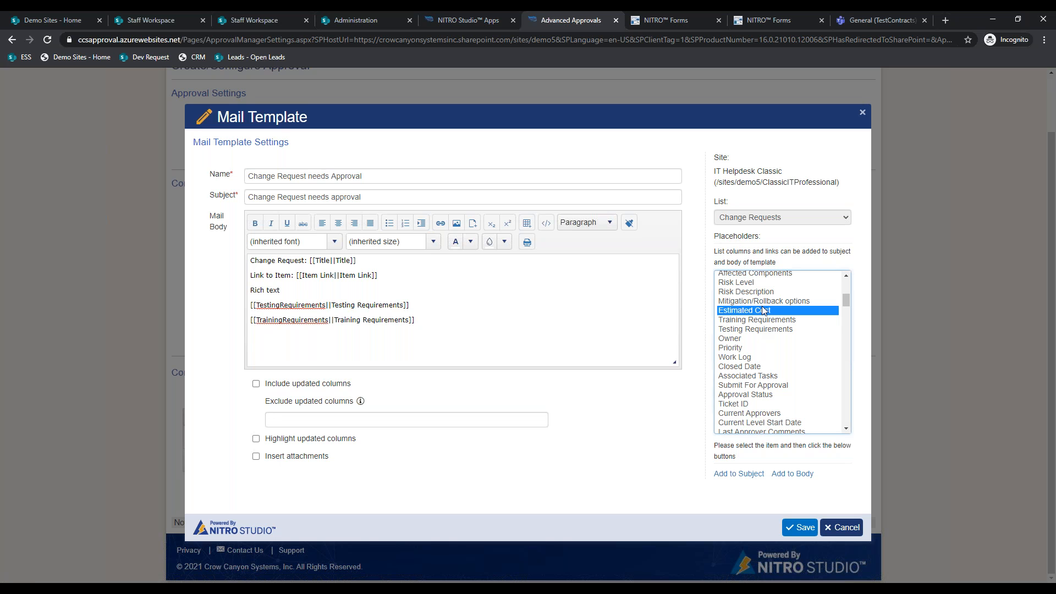
{"action": "left_click", "coordinate": [796, 474]}
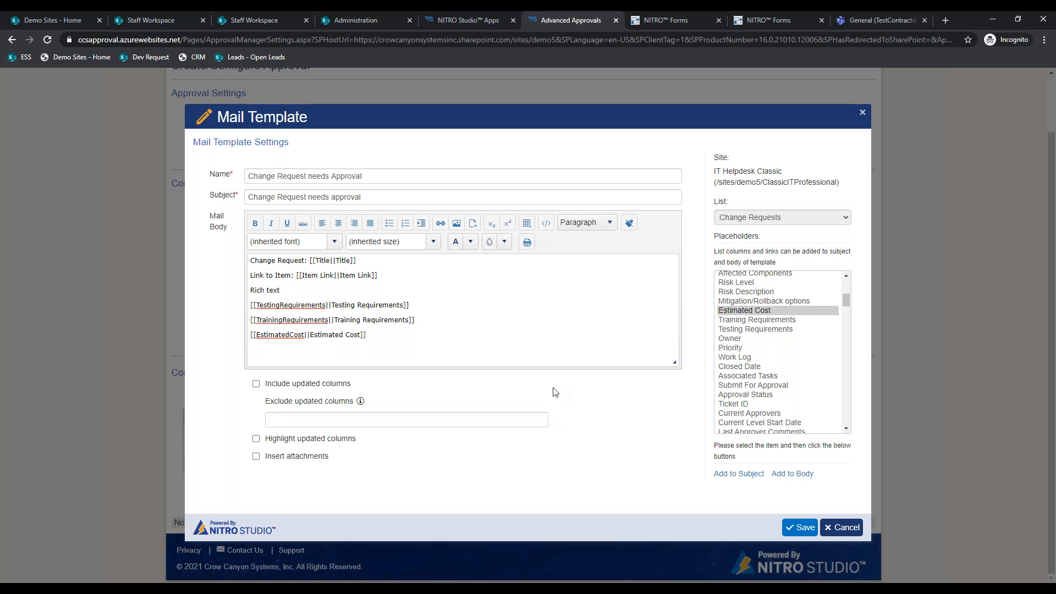
{"action": "left_click", "coordinate": [324, 460]}
{"action": "left_click", "coordinate": [829, 527]}
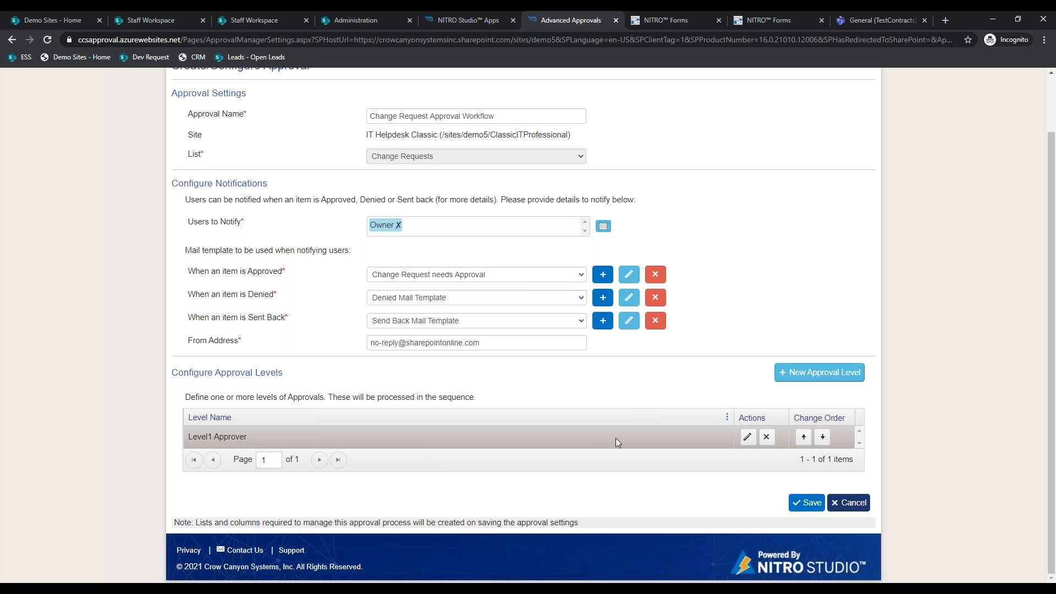
- Try adding a new approval level, then go back to the Email spam ticket
{"action": "left_click", "coordinate": [794, 380]}
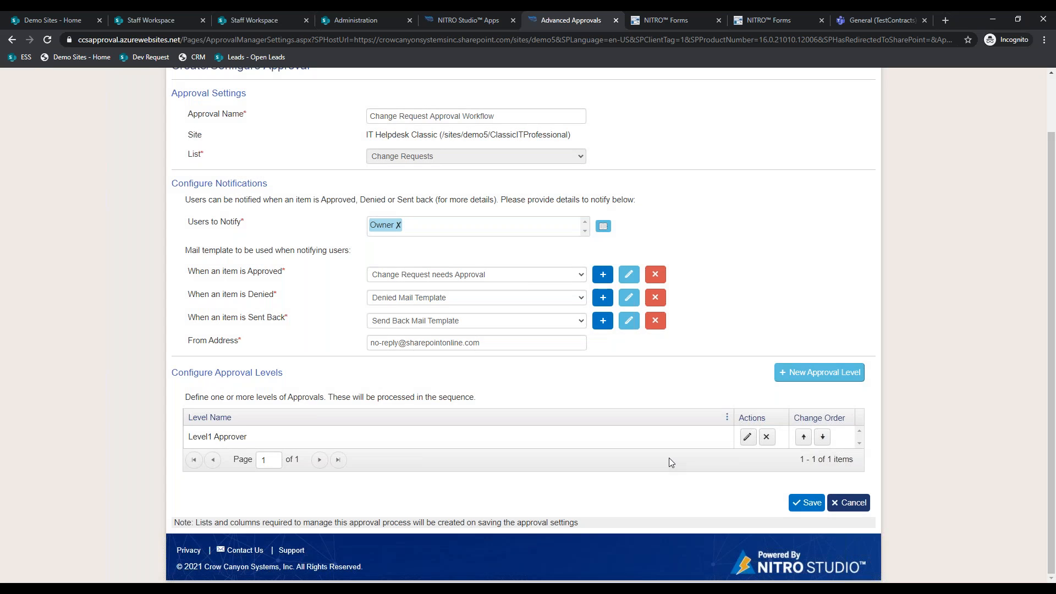
{"action": "scroll", "coordinate": [669, 462], "scroll_direction": "up", "scroll_amount": 1}
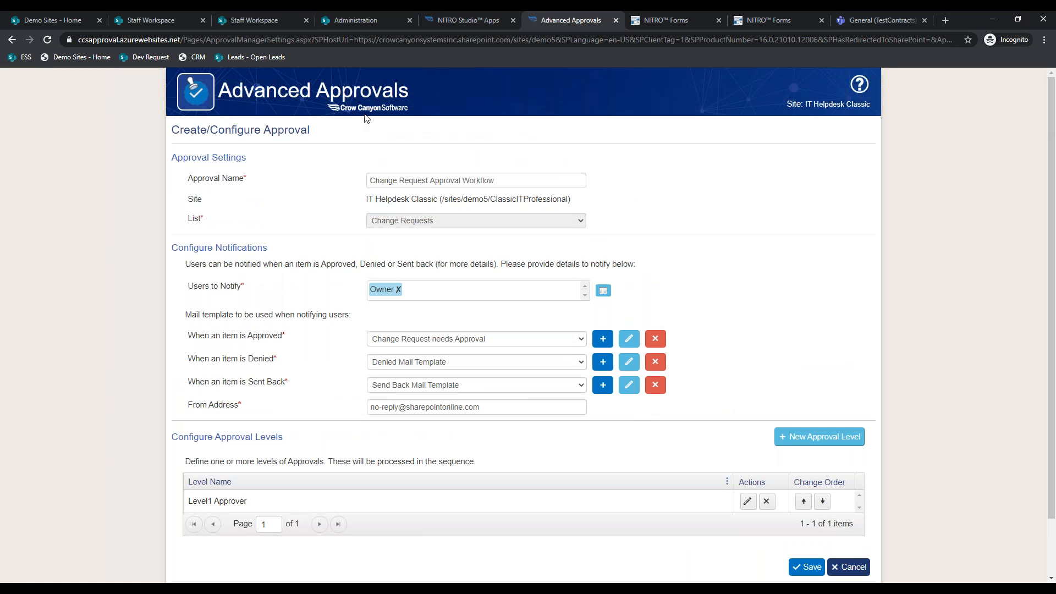
{"action": "left_click", "coordinate": [161, 12]}
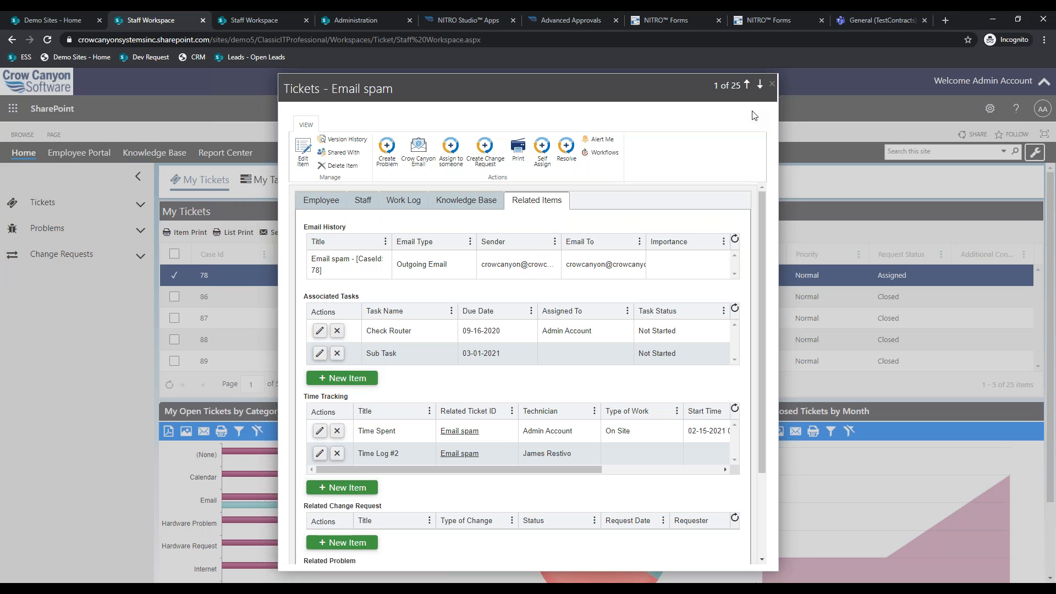
- Close the Email spam ticket form, leaving My Tickets showing, then return to approval settings
{"action": "left_click", "coordinate": [772, 85]}
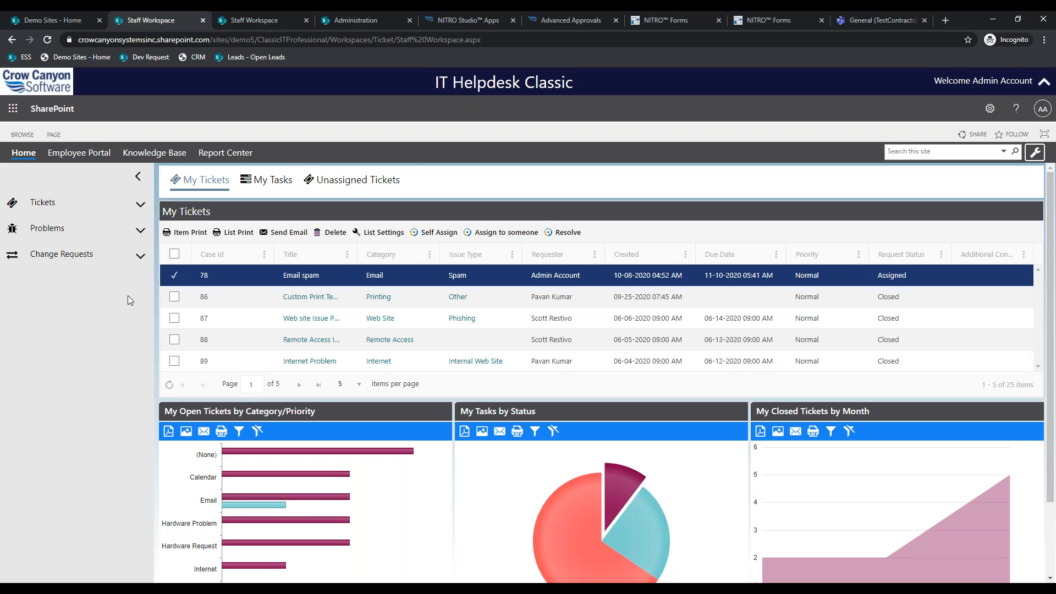
{"action": "left_click", "coordinate": [582, 17]}
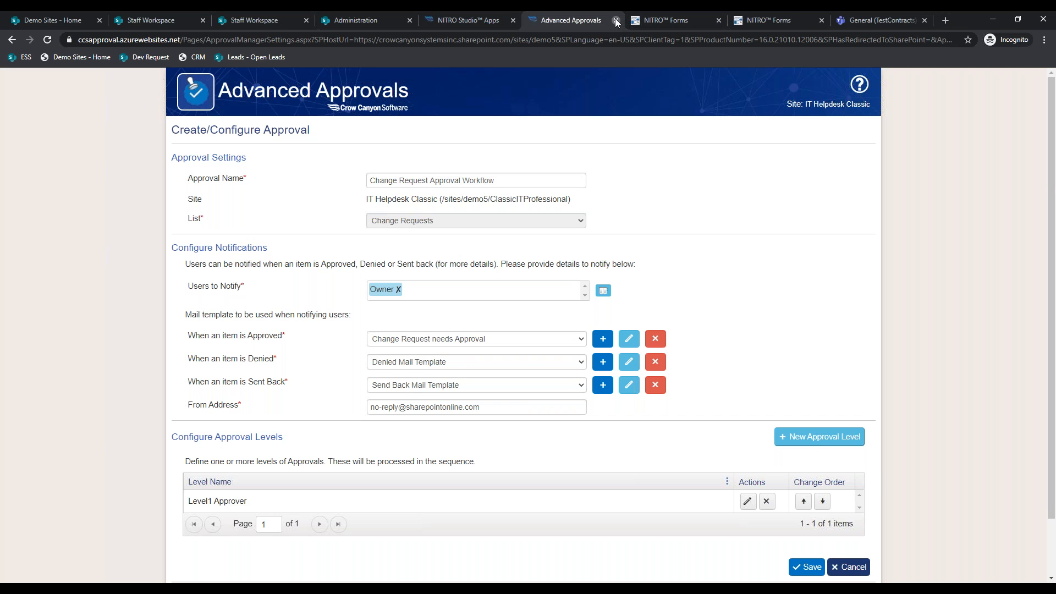
- Close the Advanced Approvals and Associated Tasks pages, cancel the column dialog, and open NITRO Workflows
{"action": "left_click", "coordinate": [616, 20]}
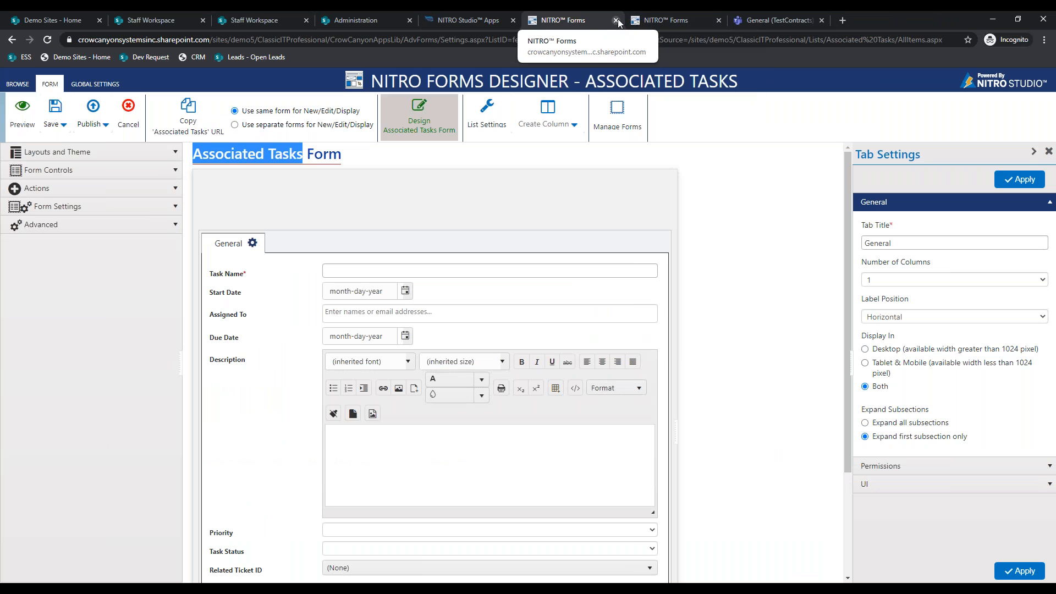
{"action": "left_click", "coordinate": [616, 20]}
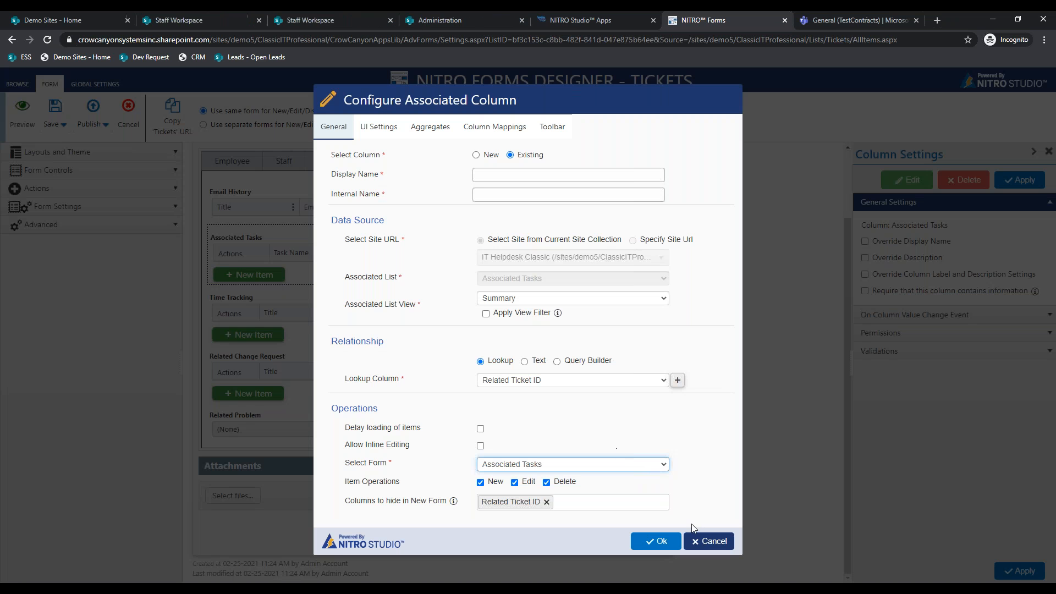
{"action": "left_click", "coordinate": [699, 540]}
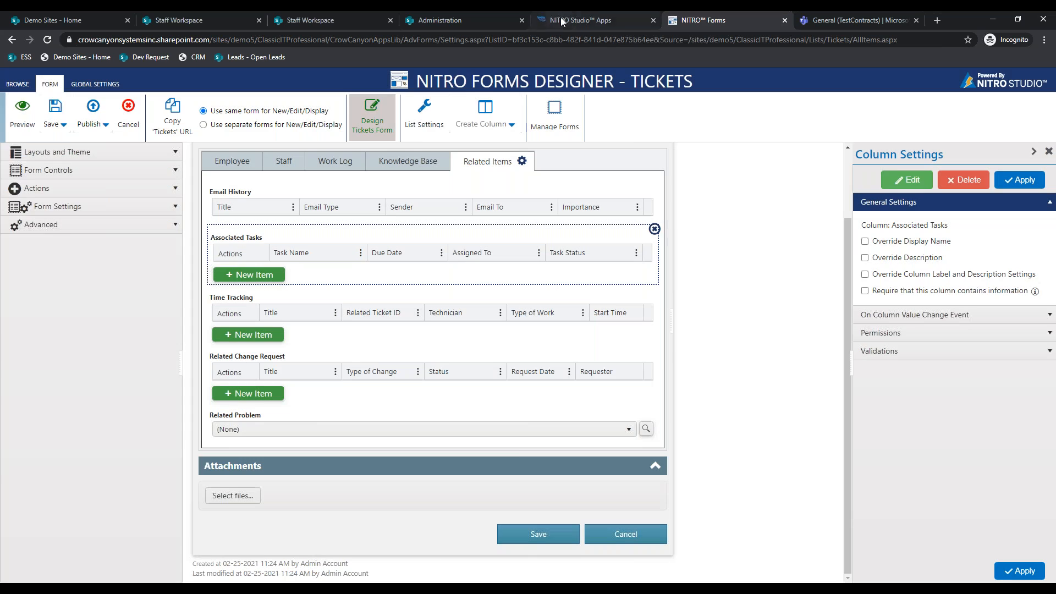
{"action": "left_click", "coordinate": [561, 20]}
{"action": "left_click", "coordinate": [457, 142]}
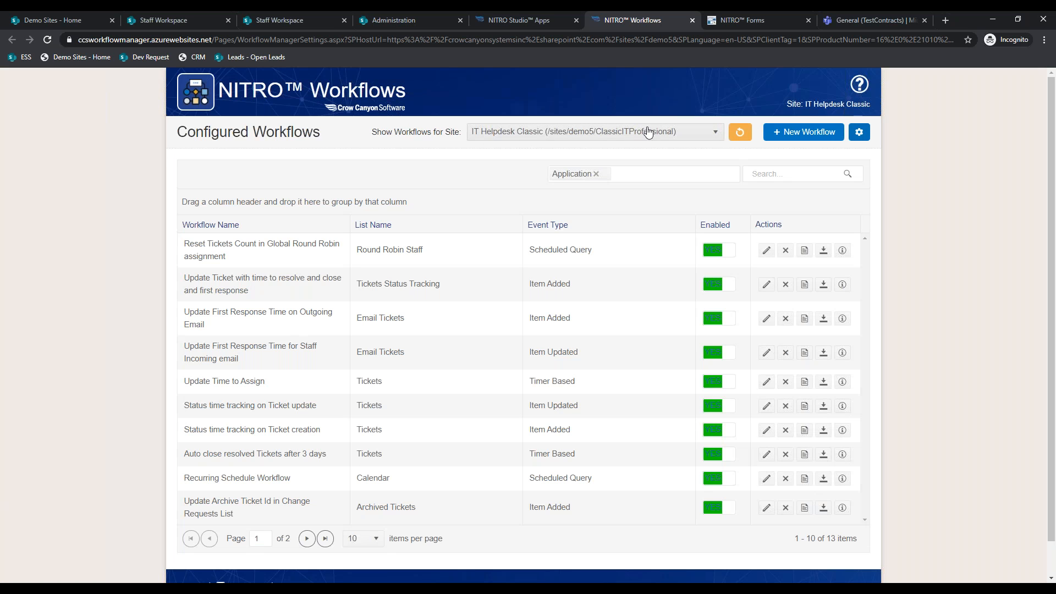
- Create a new workflow on the Tickets list, triggered when an item is created
{"action": "left_click", "coordinate": [777, 138]}
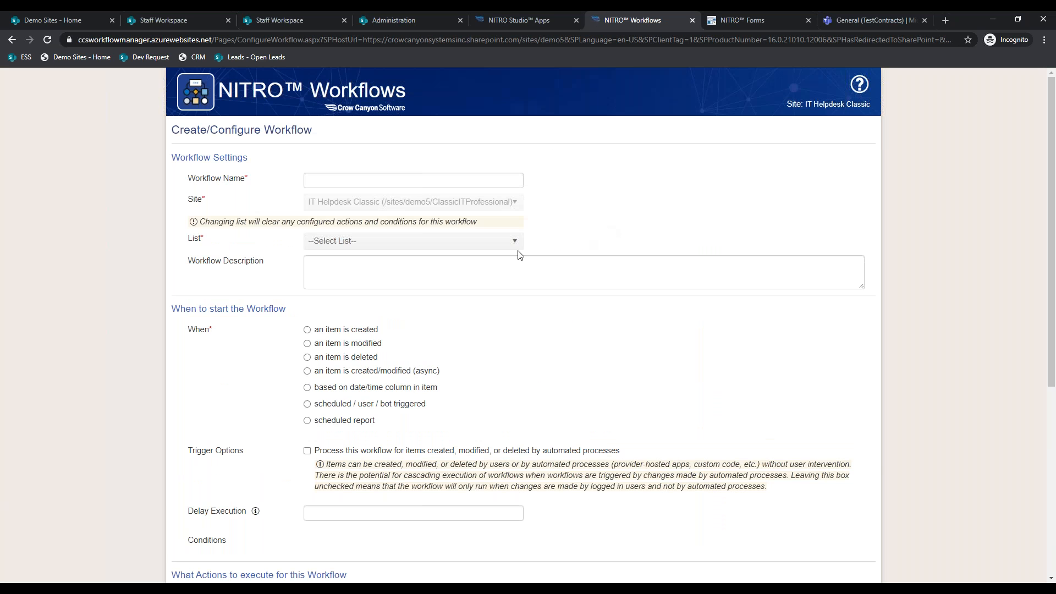
{"action": "left_click", "coordinate": [495, 241]}
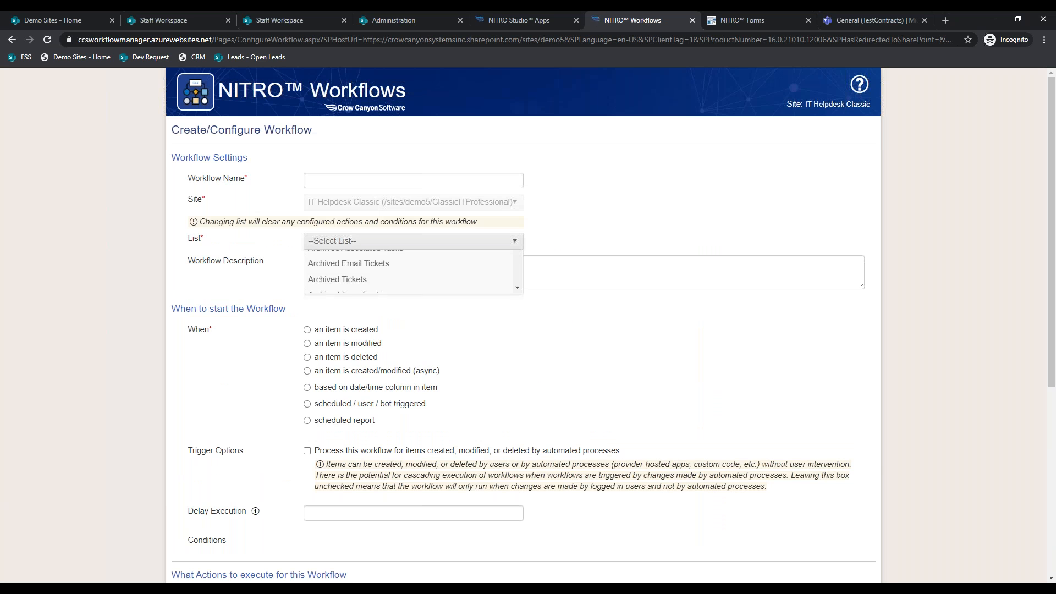
{"action": "scroll", "coordinate": [448, 333], "scroll_direction": "down", "scroll_amount": 5}
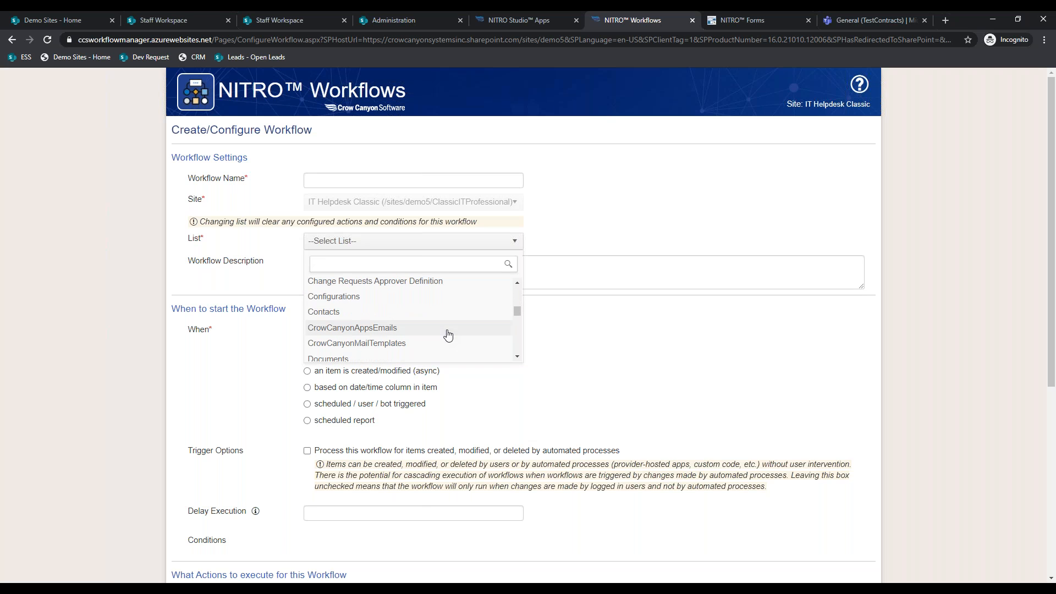
{"action": "type", "text": "T"}
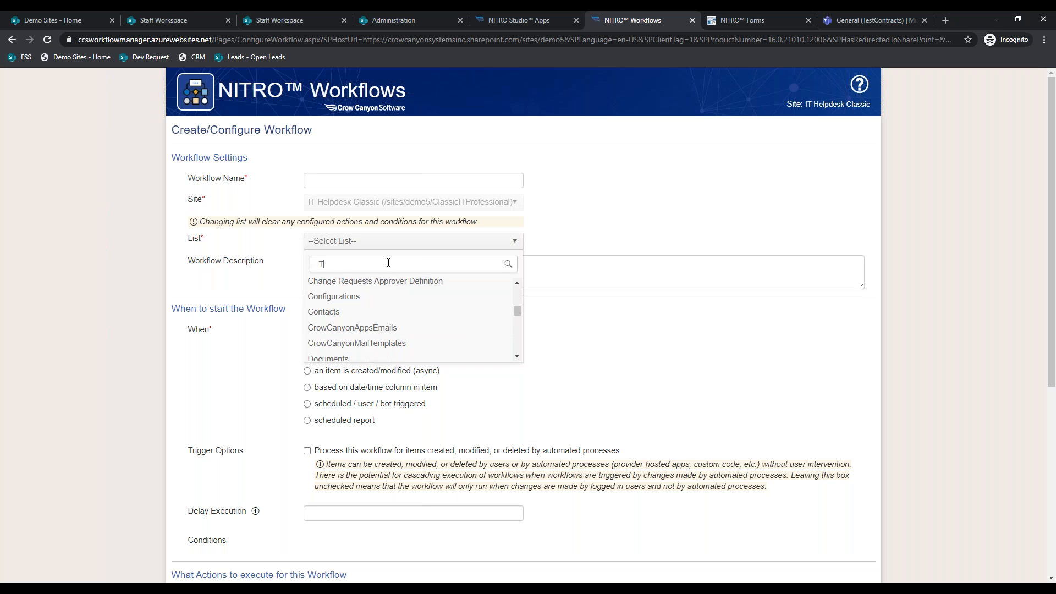
{"action": "type", "text": "ickets"}
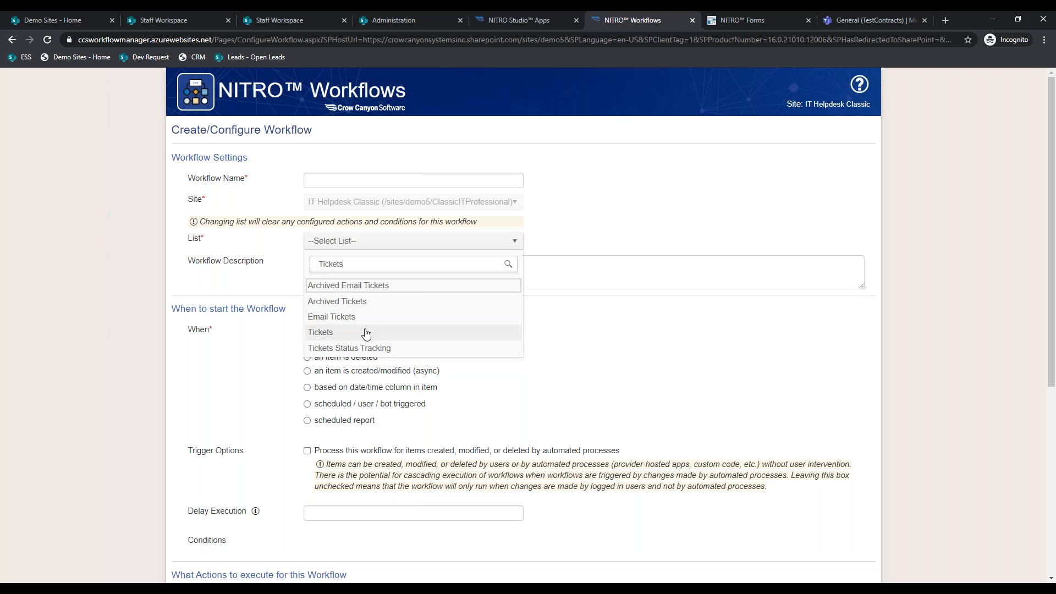
{"action": "left_click", "coordinate": [366, 331]}
{"action": "scroll", "coordinate": [528, 325], "scroll_direction": "down", "scroll_amount": 1}
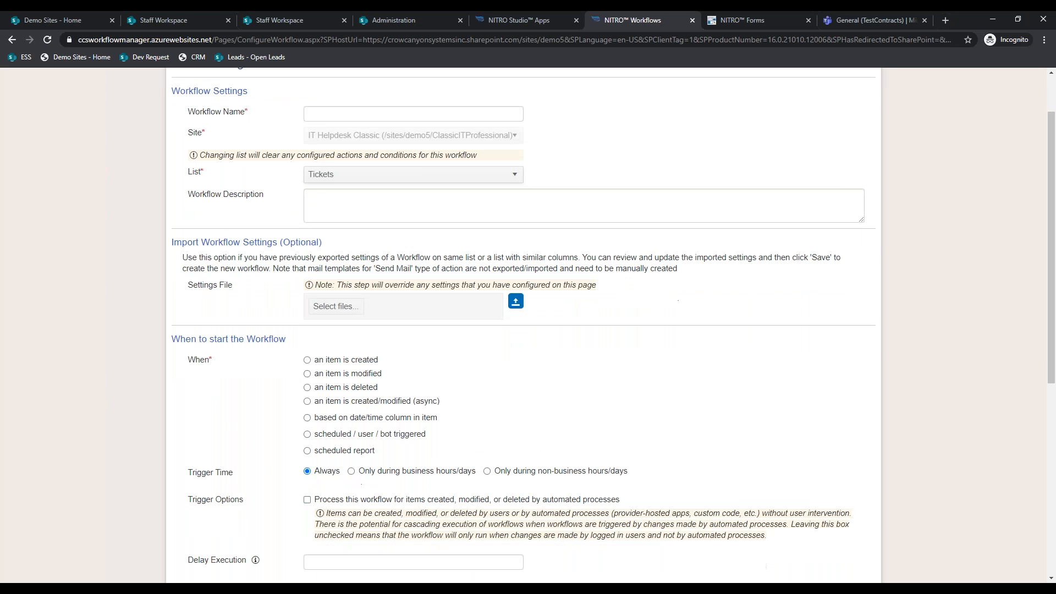
{"action": "left_click_drag", "start_coordinate": [380, 451], "coordinate": [300, 360]}
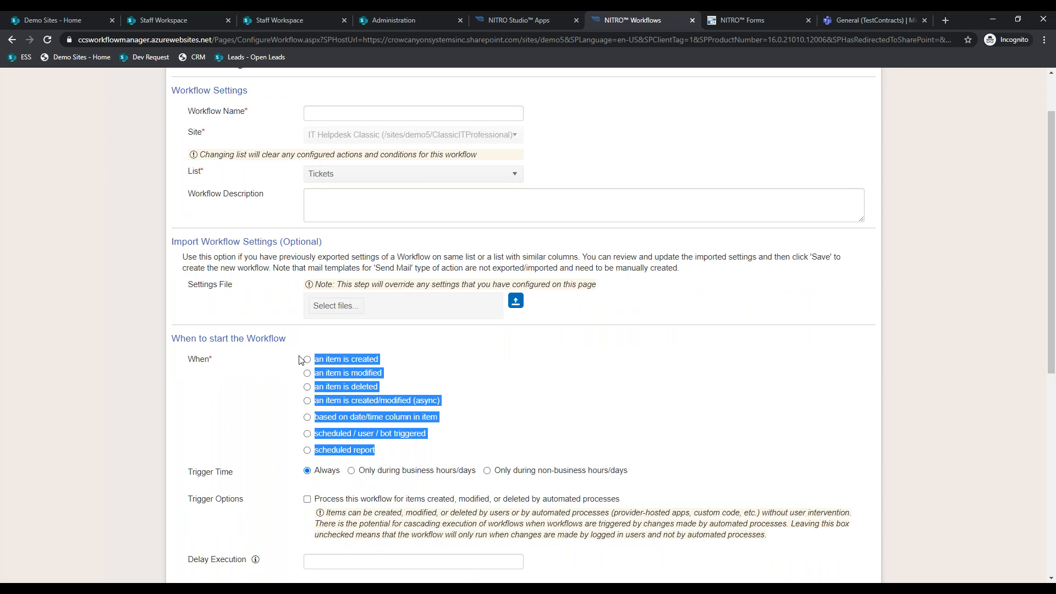
{"action": "left_click", "coordinate": [318, 360]}
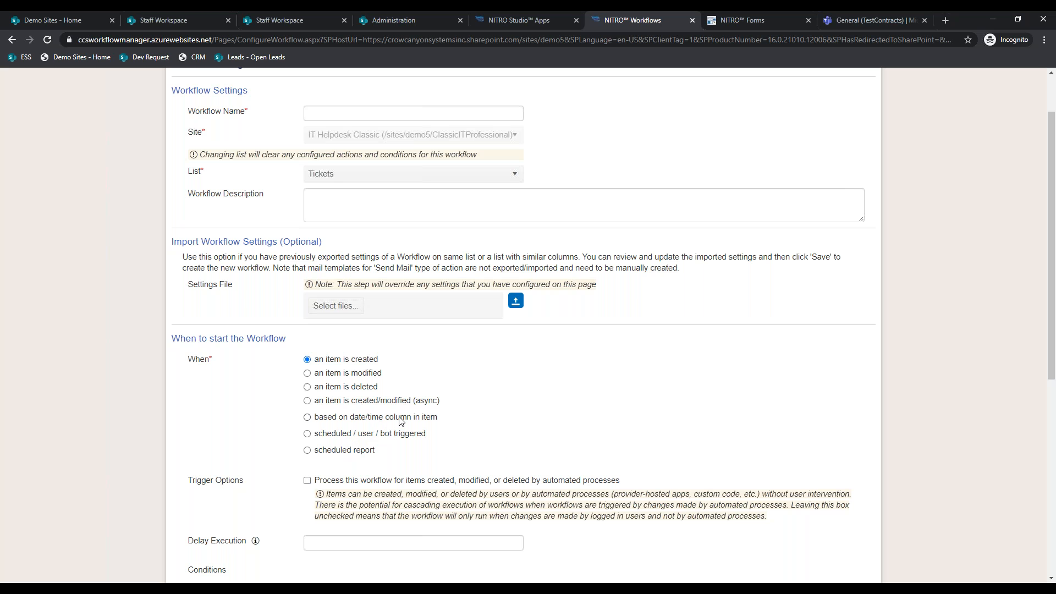
- Add a Microsoft Teams Send Mail to Teams Channel action to the workflow
{"action": "scroll", "coordinate": [632, 442], "scroll_direction": "down", "scroll_amount": 4}
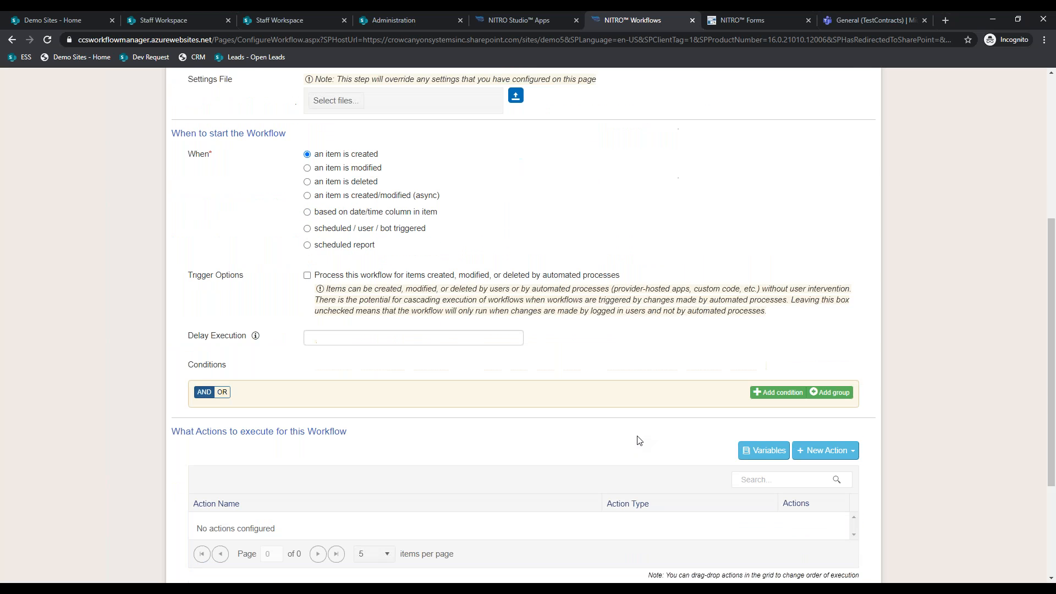
{"action": "scroll", "coordinate": [778, 418], "scroll_direction": "down", "scroll_amount": 1}
{"action": "left_click", "coordinate": [813, 409]}
{"action": "scroll", "coordinate": [813, 409], "scroll_direction": "down", "scroll_amount": 2}
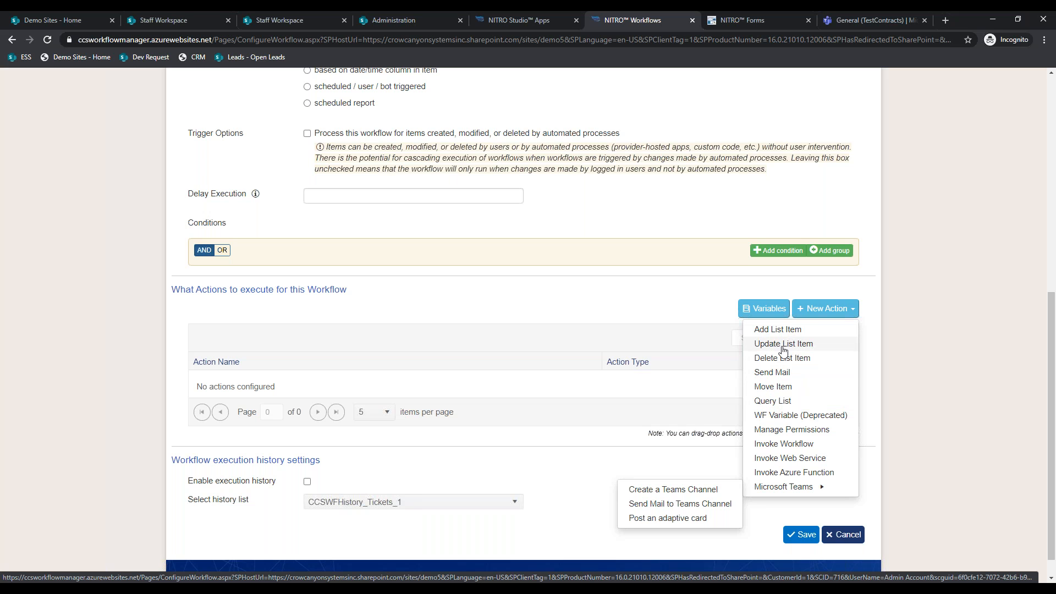
{"action": "mouse_move", "coordinate": [795, 491]}
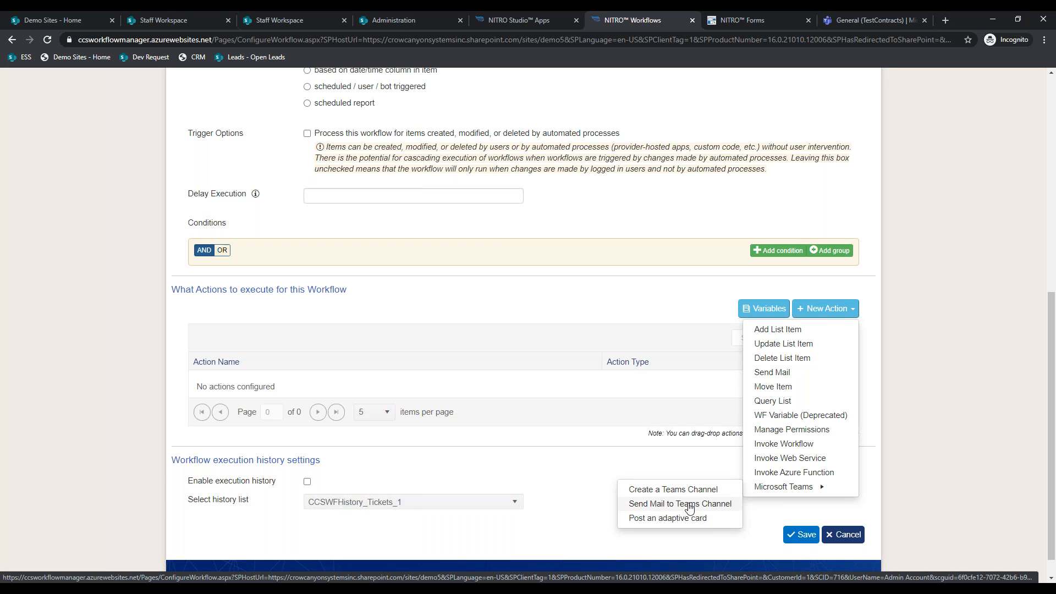
{"action": "left_click", "coordinate": [699, 506]}
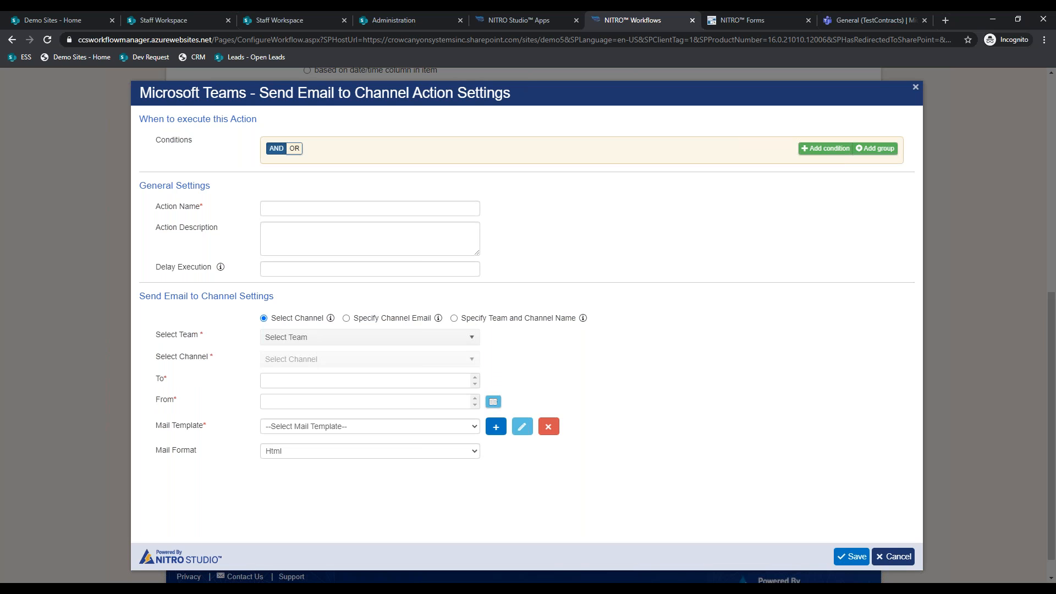
- Target the action at IT Staff Team's General channel
{"action": "left_click", "coordinate": [468, 337]}
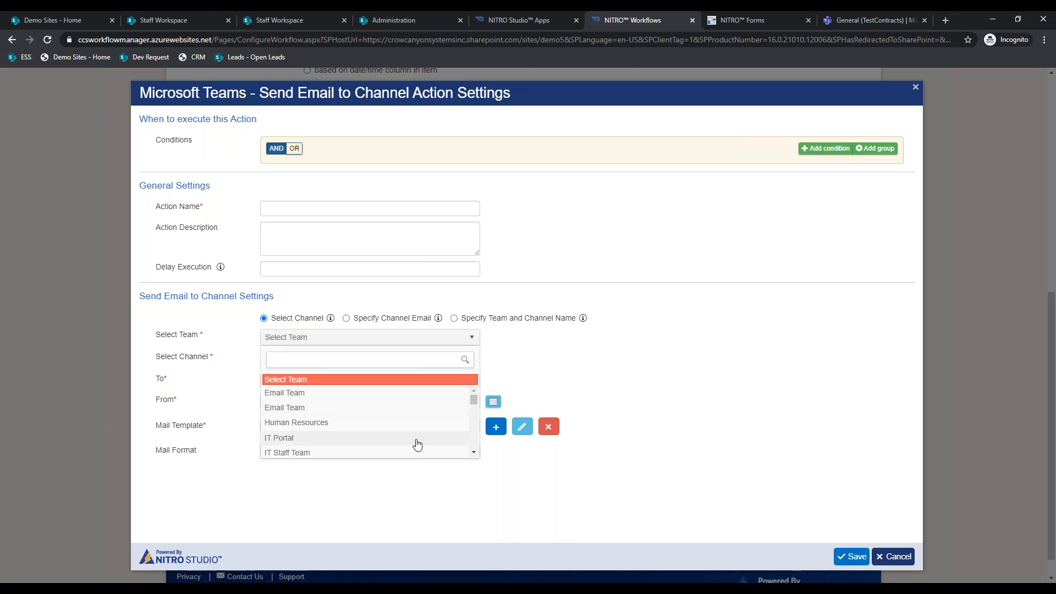
{"action": "left_click", "coordinate": [397, 452]}
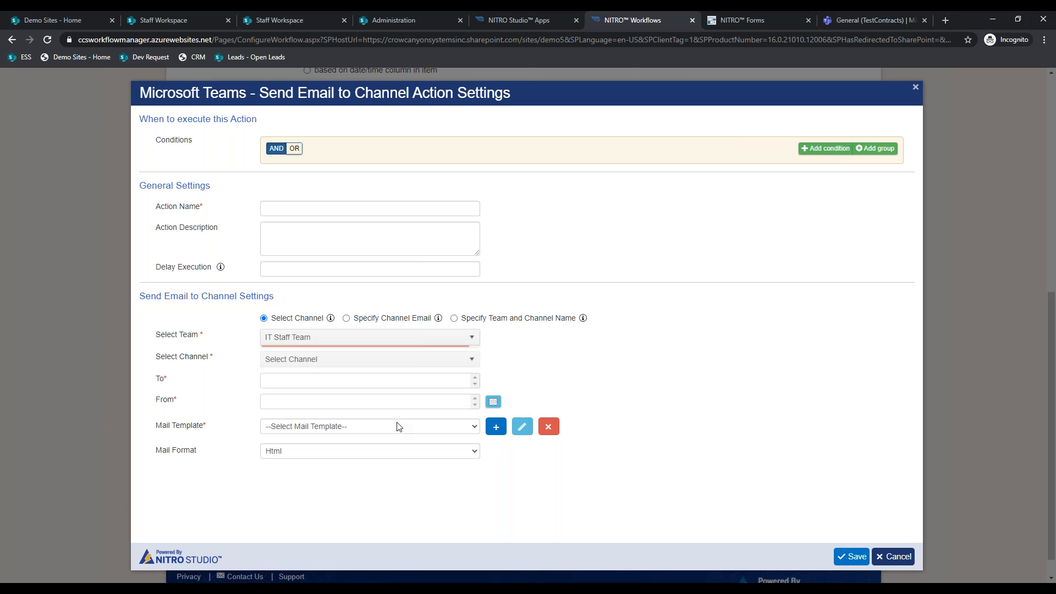
{"action": "left_click", "coordinate": [407, 367]}
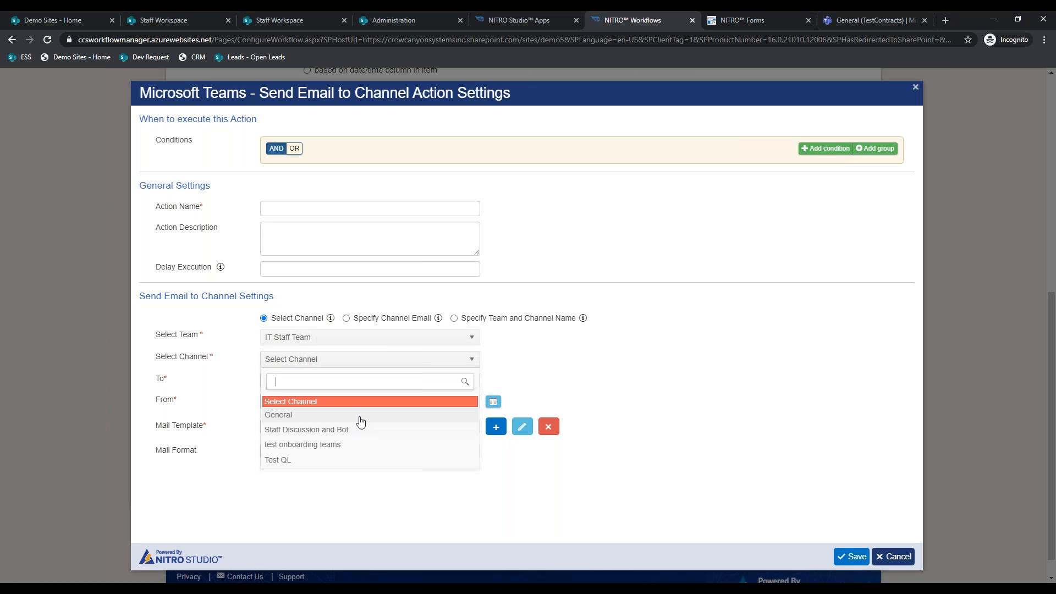
{"action": "left_click", "coordinate": [358, 414]}
- Try the WorkLog update template, cancel a new mail template, and discard the action
{"action": "left_click", "coordinate": [383, 454]}
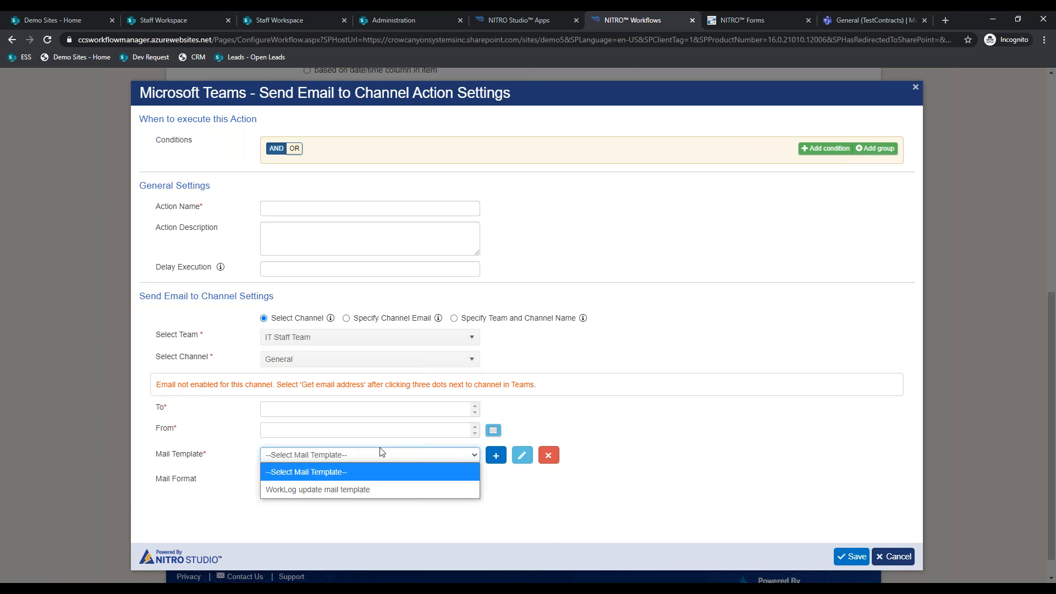
{"action": "left_click", "coordinate": [384, 489]}
{"action": "left_click", "coordinate": [427, 453]}
{"action": "left_click", "coordinate": [417, 471]}
{"action": "left_click", "coordinate": [496, 457]}
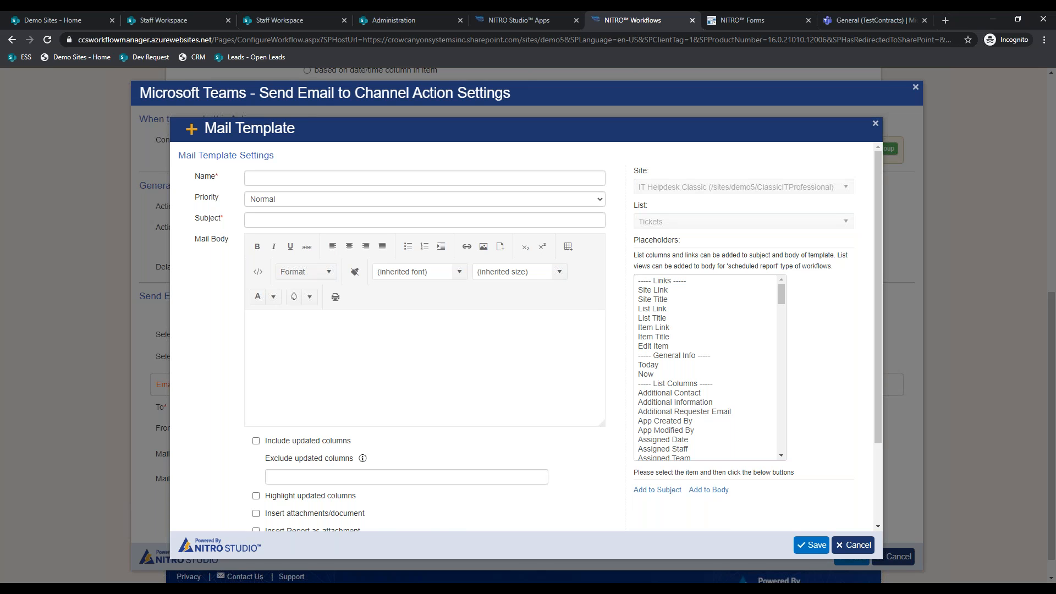
{"action": "left_click", "coordinate": [854, 545]}
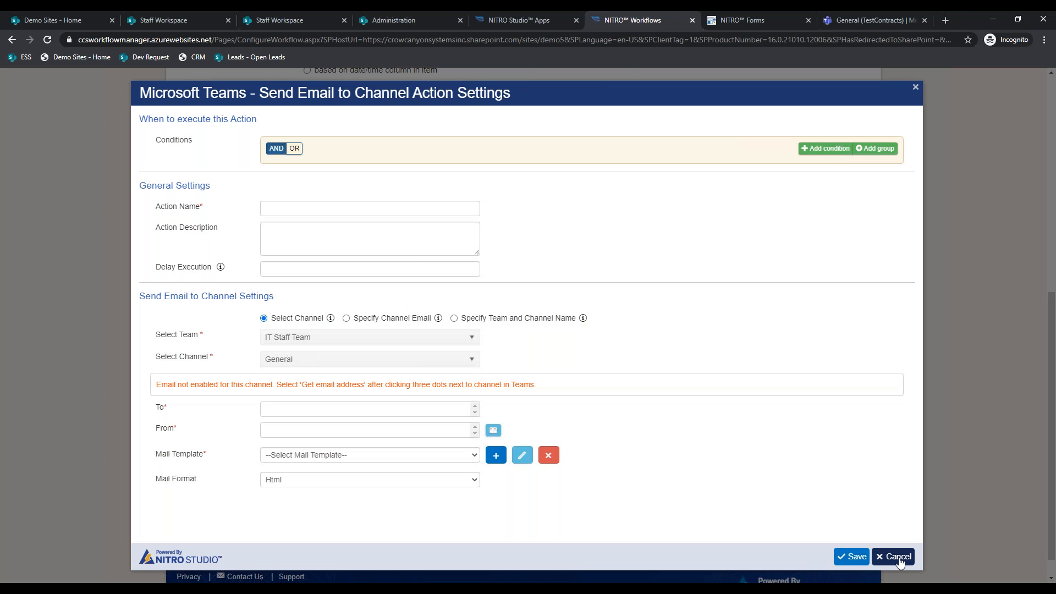
{"action": "left_click", "coordinate": [896, 557]}
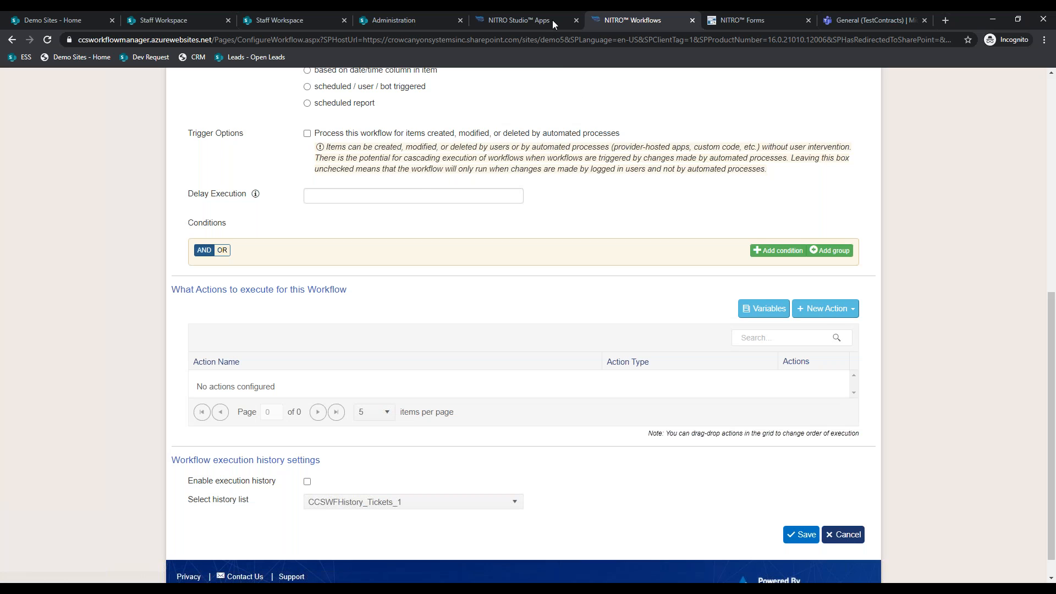
- Switch to the Microsoft Teams General channel's IT Premium Tickets tab
{"action": "left_click", "coordinate": [858, 20]}
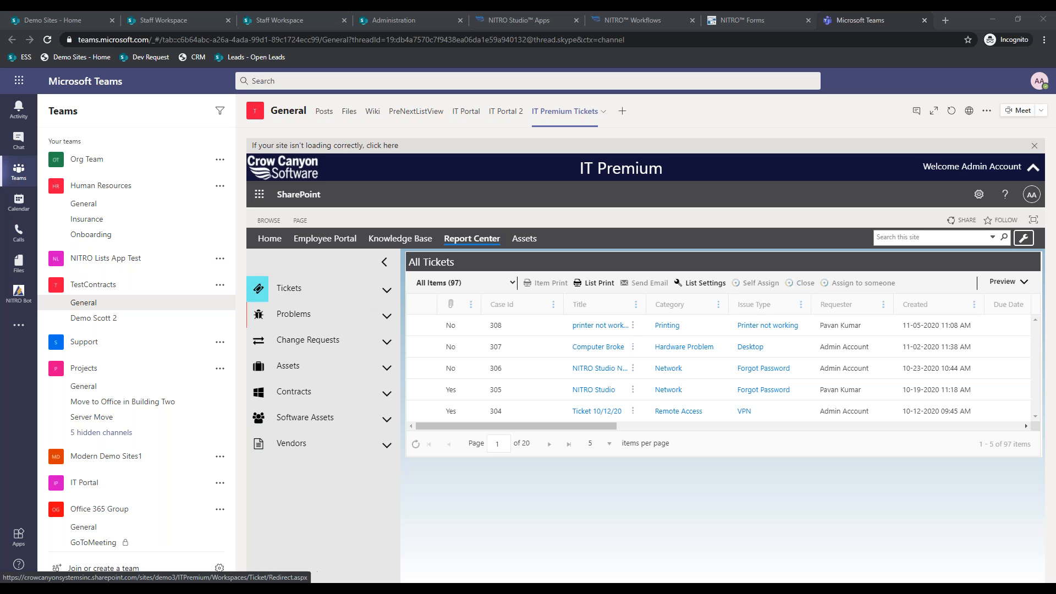
- Browse the IT Premium channel's site home and IT Portal tabs, then return to IT Premium Tickets
{"action": "left_click", "coordinate": [269, 238]}
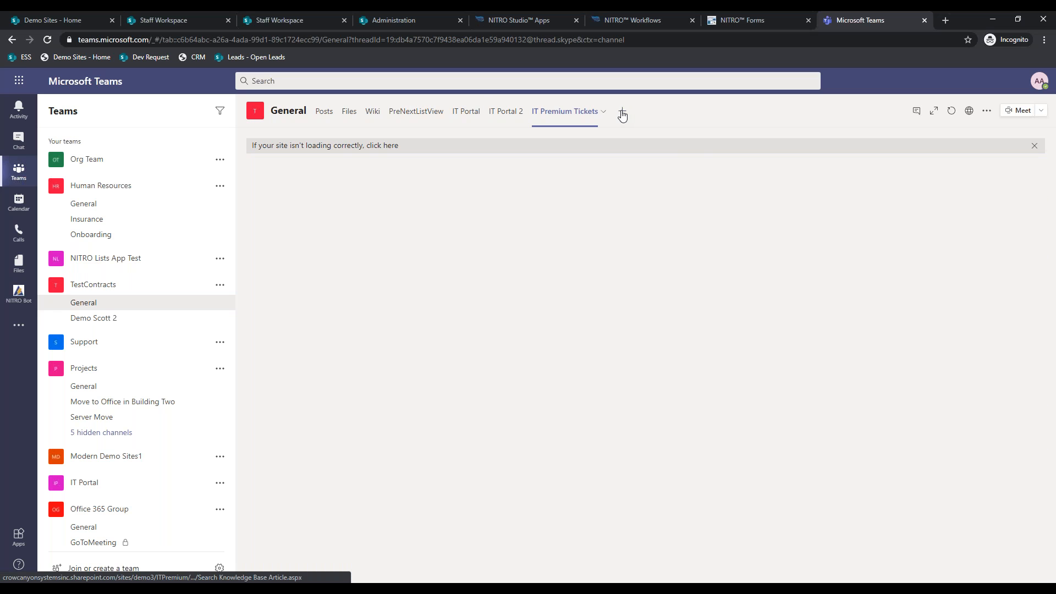
{"action": "left_click", "coordinate": [622, 114]}
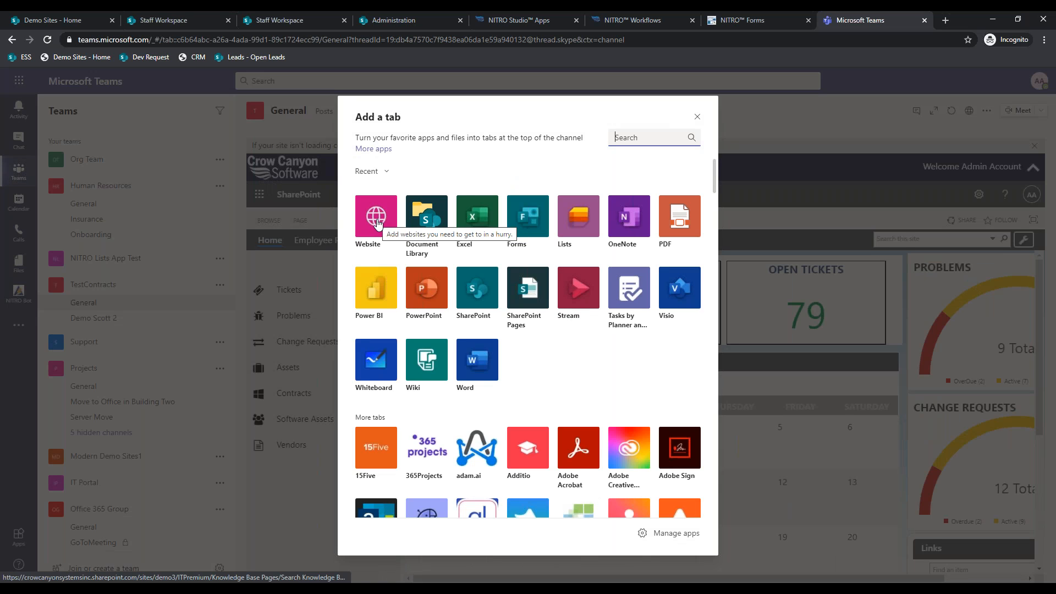
{"action": "left_click", "coordinate": [696, 117]}
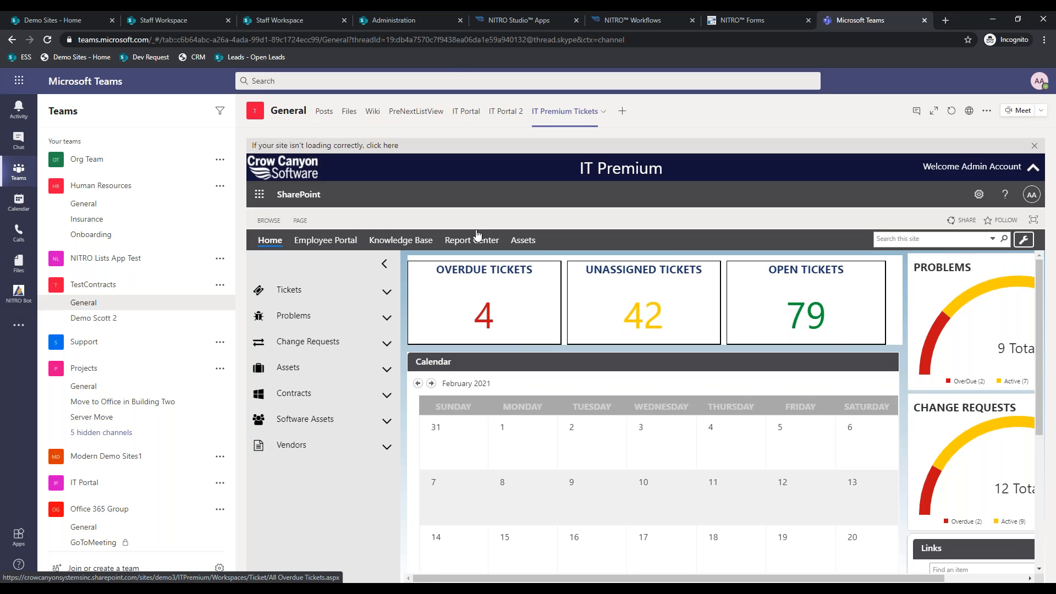
{"action": "left_click", "coordinate": [465, 111]}
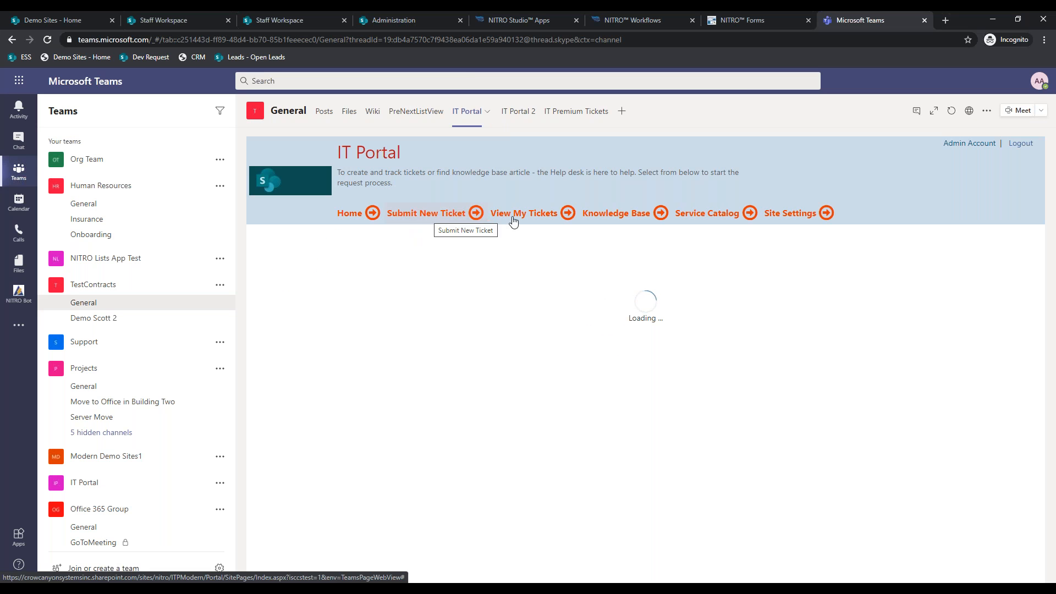
{"action": "left_click", "coordinate": [562, 114]}
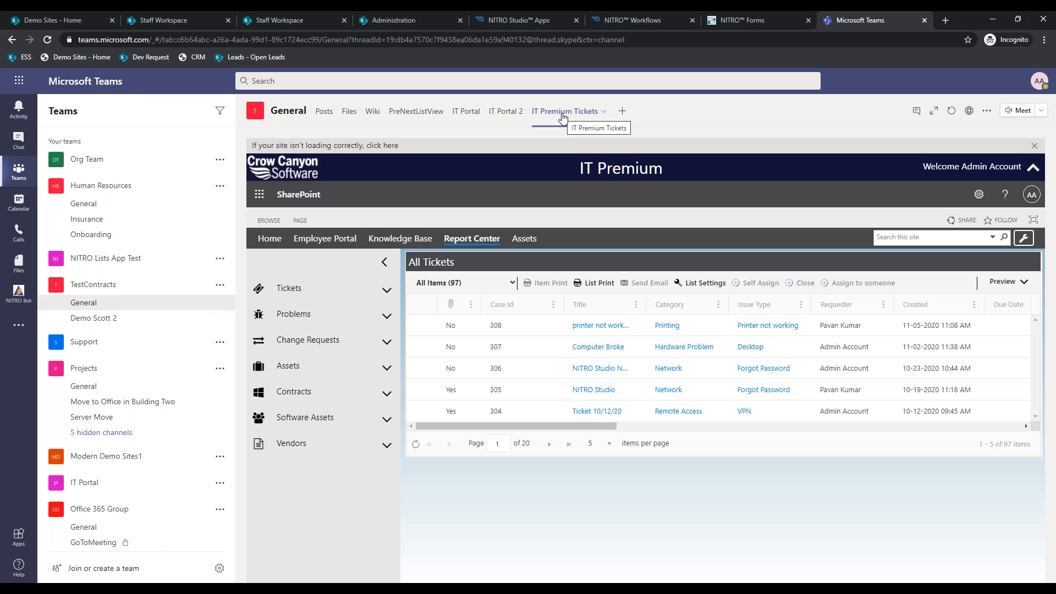
- Review the 'printer not working' ticket in Teams, then close the Teams browser tab
{"action": "left_click", "coordinate": [561, 18]}
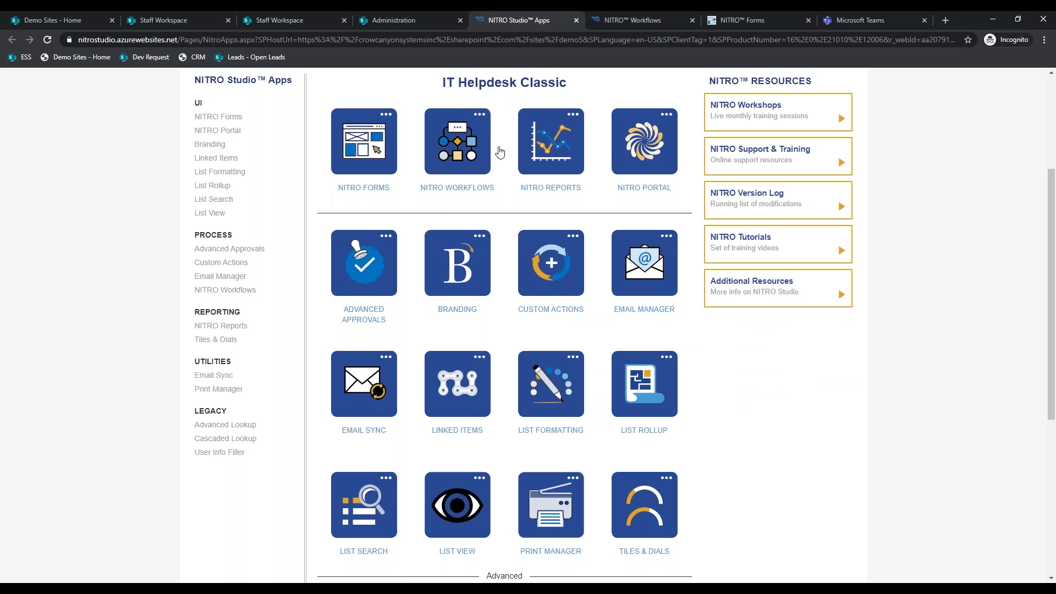
{"action": "left_click", "coordinate": [428, 12]}
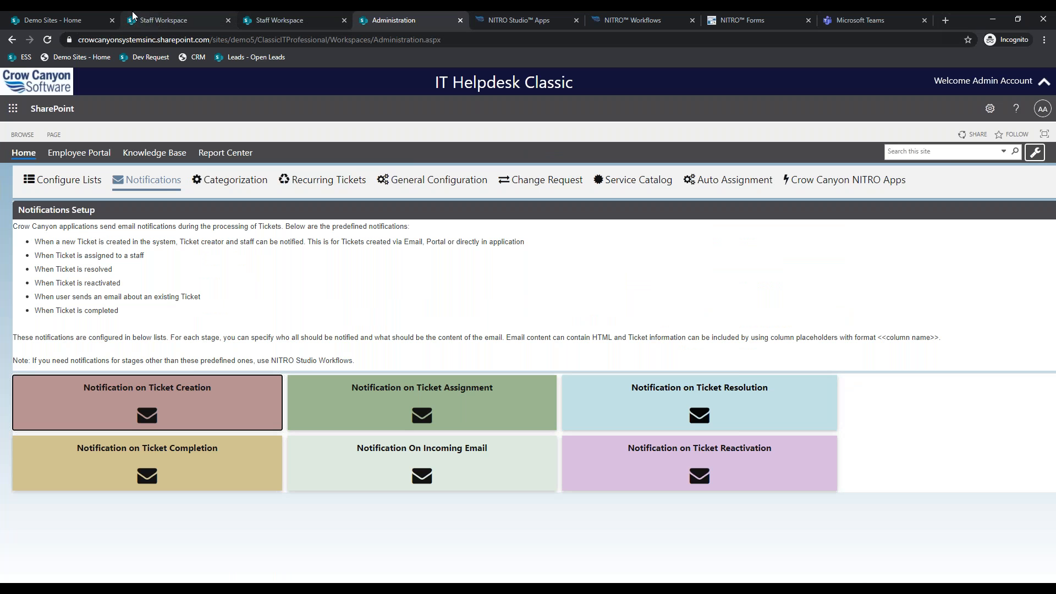
{"action": "left_click", "coordinate": [135, 17]}
{"action": "left_click", "coordinate": [871, 16]}
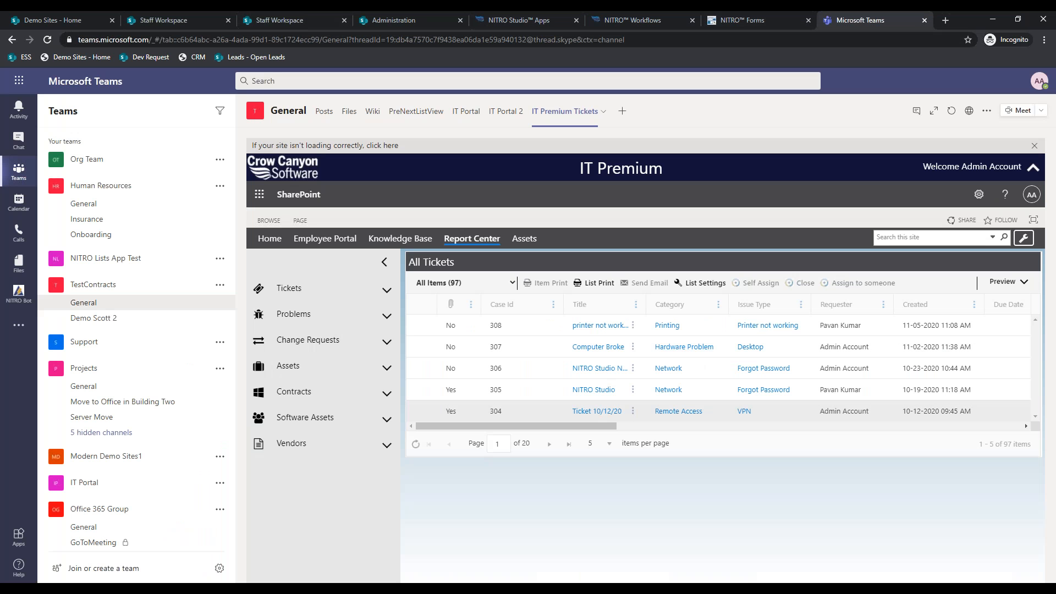
{"action": "left_click", "coordinate": [595, 325]}
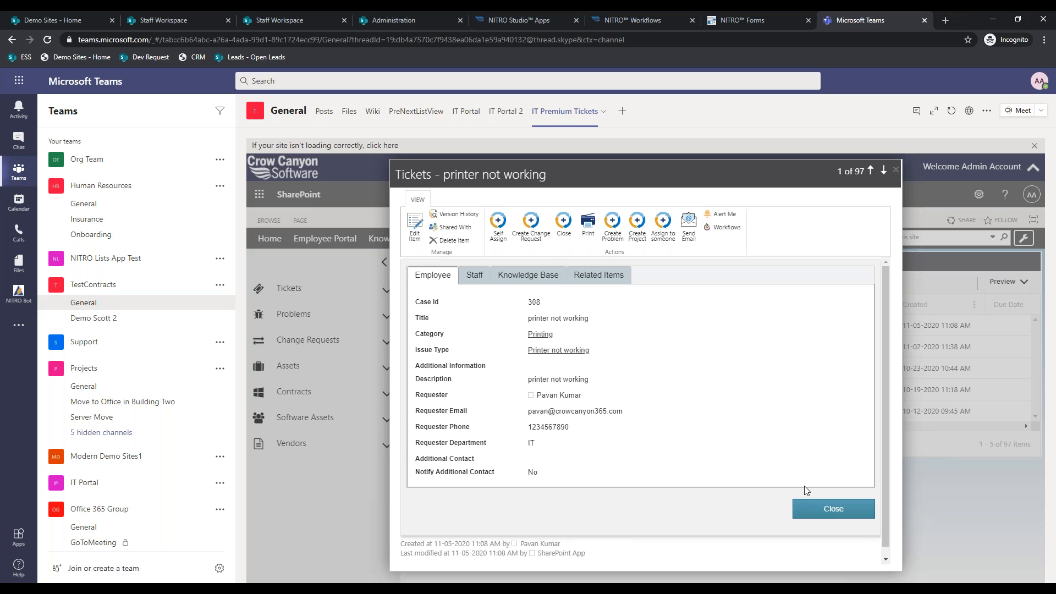
{"action": "left_click", "coordinate": [839, 520]}
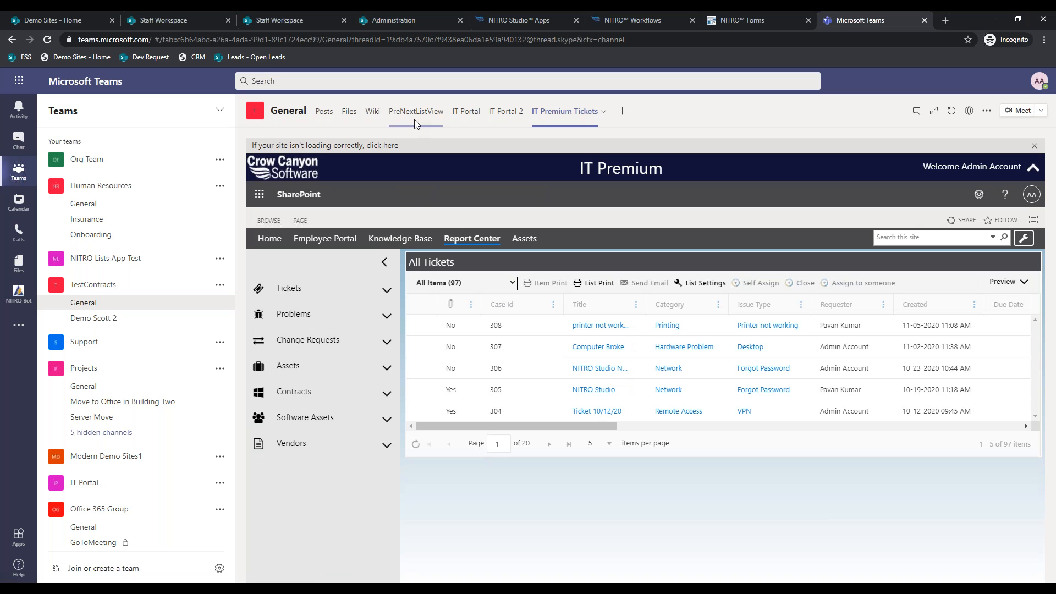
{"action": "left_click", "coordinate": [925, 20]}
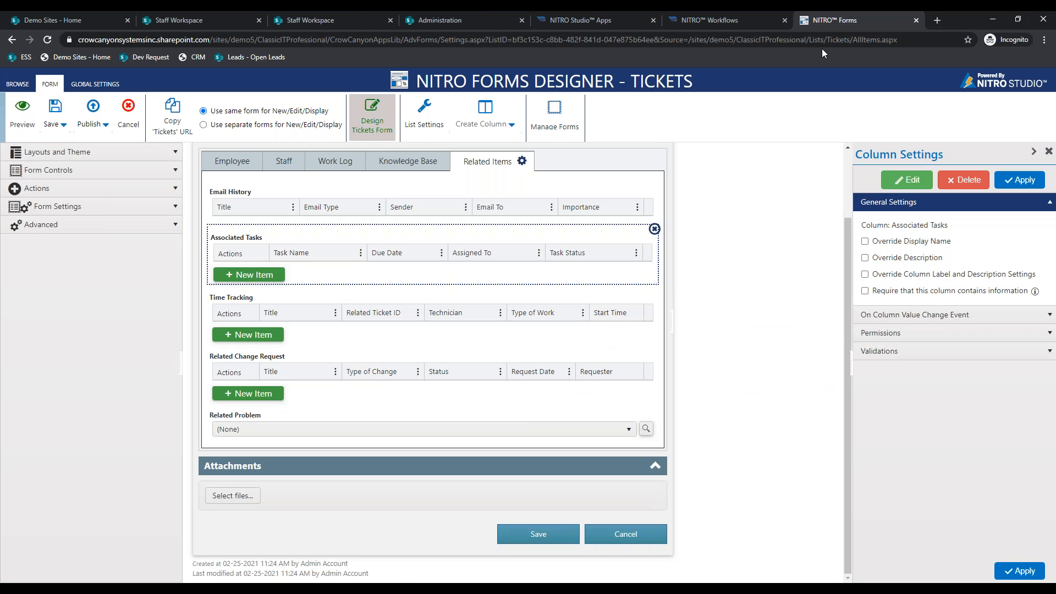
- Close the Change Requests Staff Workspace and open the Tickets page in the tickets workspace
{"action": "left_click", "coordinate": [316, 11]}
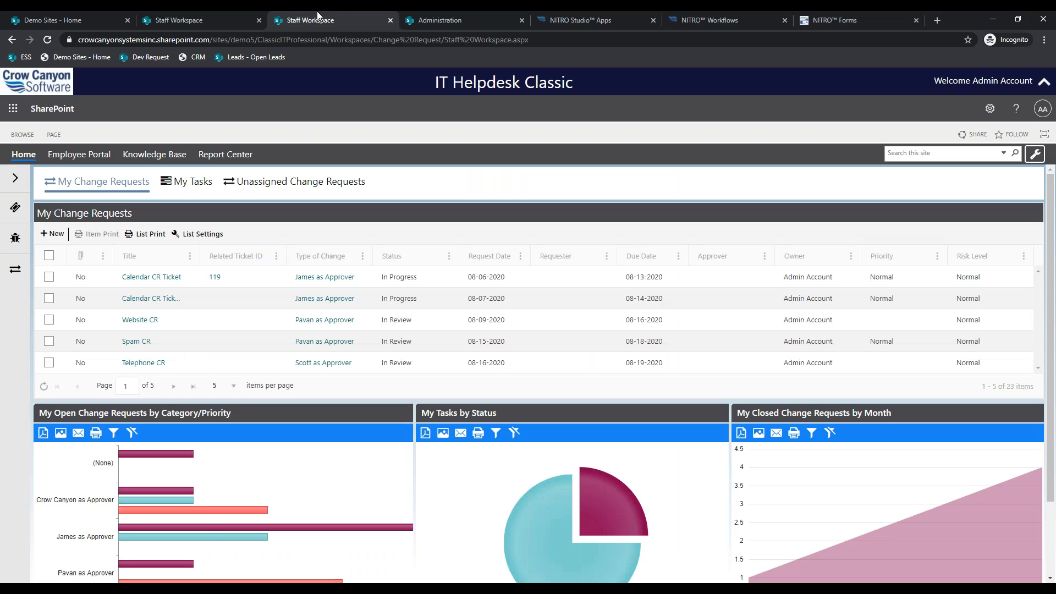
{"action": "left_click", "coordinate": [391, 20]}
{"action": "left_click", "coordinate": [204, 13]}
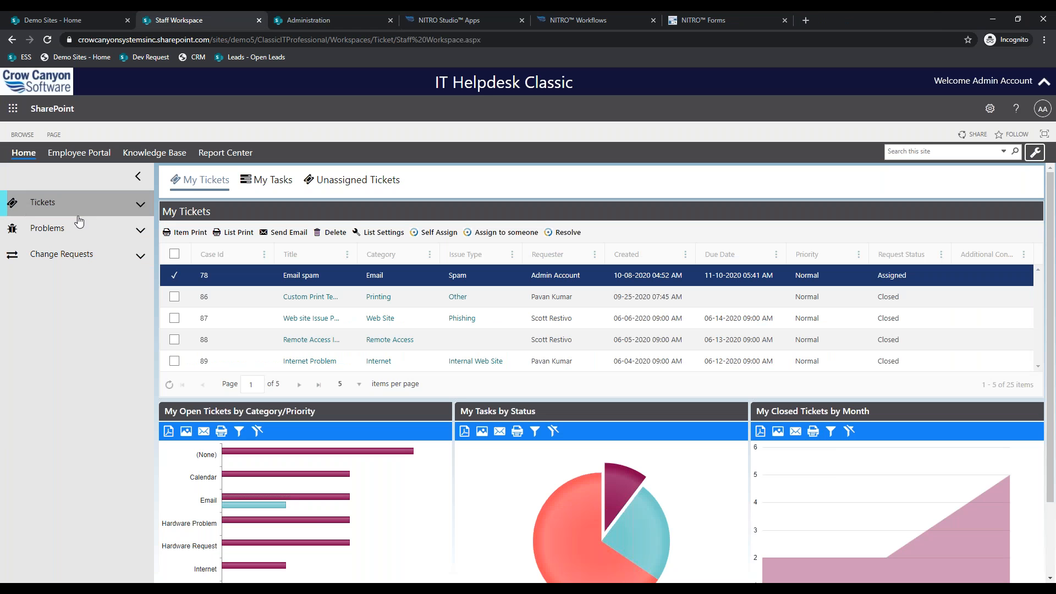
{"action": "left_click", "coordinate": [152, 205]}
{"action": "left_click", "coordinate": [98, 238]}
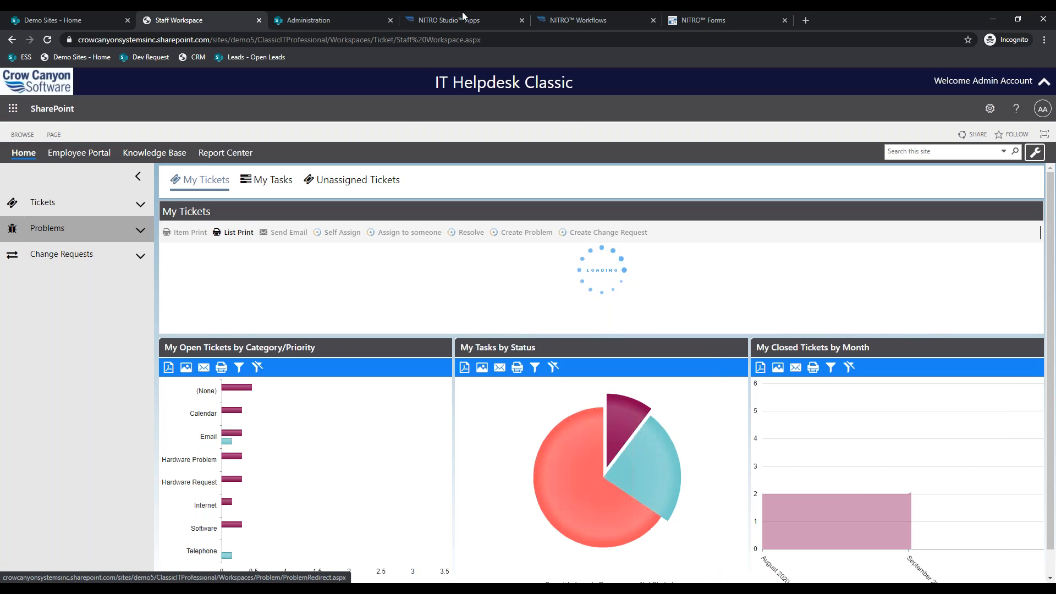
- Show the Tickets form's Staff tab settings in Forms Designer, then switch to the SLA help article
{"action": "left_click", "coordinate": [704, 20]}
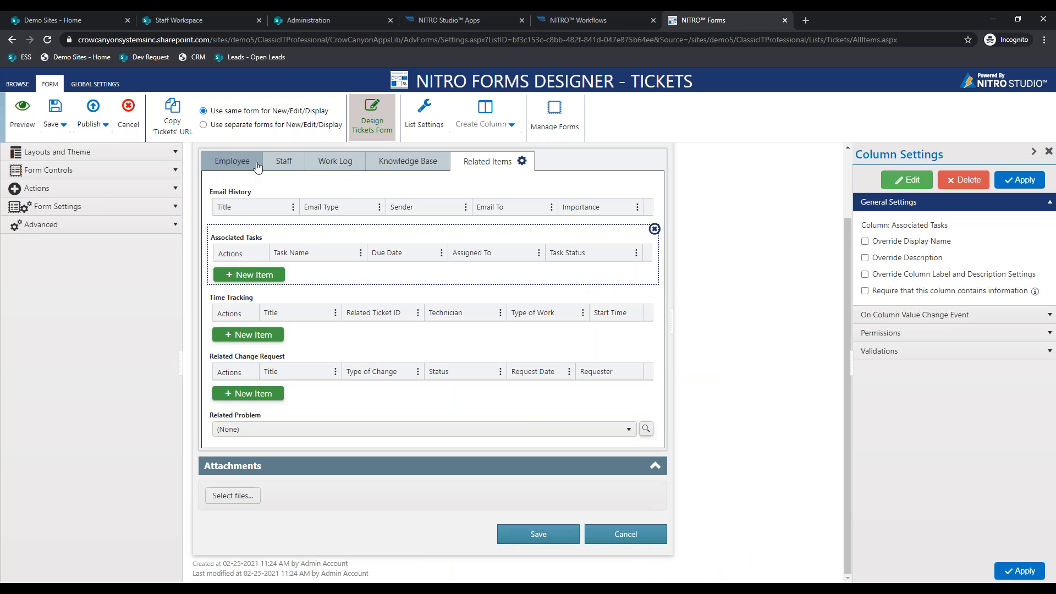
{"action": "left_click", "coordinate": [282, 162]}
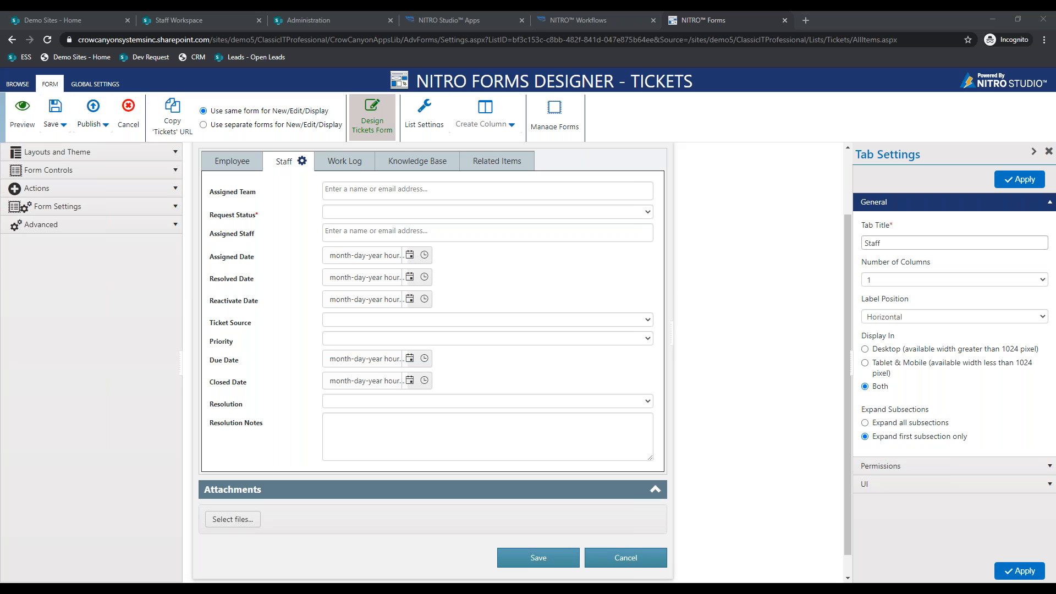
{"action": "key", "text": "alt+Tab"}
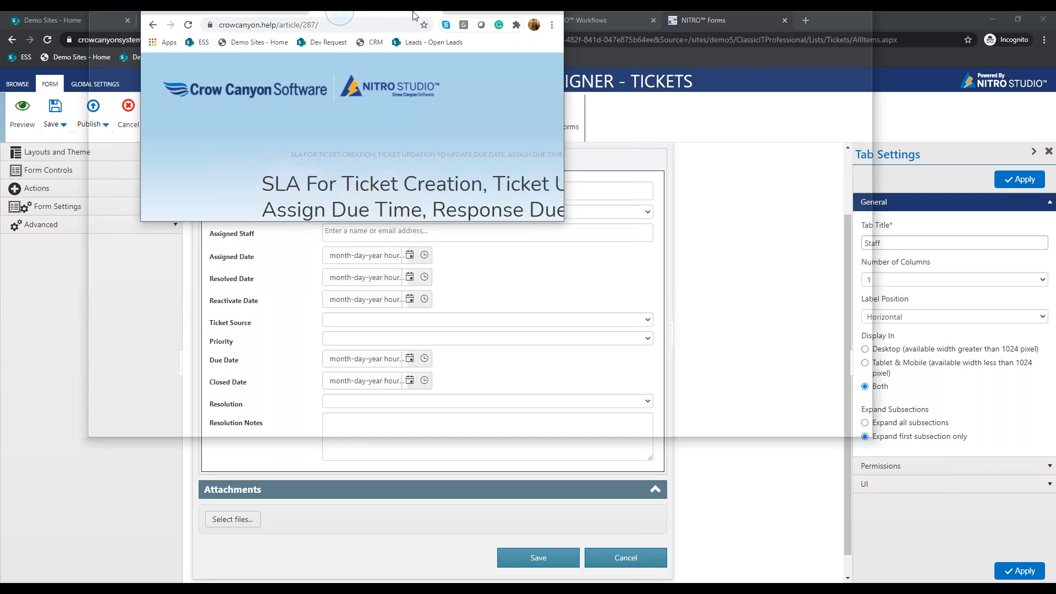
- Scroll through the SLA article's workflow and Update Item Action Settings, then minimize it
{"action": "scroll", "coordinate": [469, 351], "scroll_direction": "down", "scroll_amount": 3}
{"action": "scroll", "coordinate": [469, 351], "scroll_direction": "up", "scroll_amount": 3}
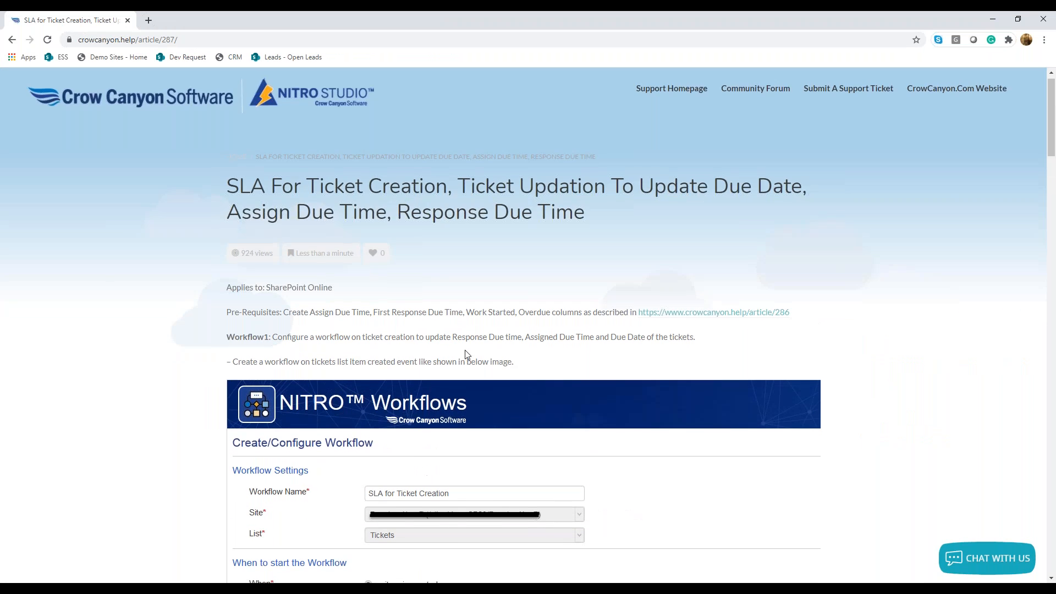
{"action": "scroll", "coordinate": [234, 142], "scroll_direction": "down", "scroll_amount": 7}
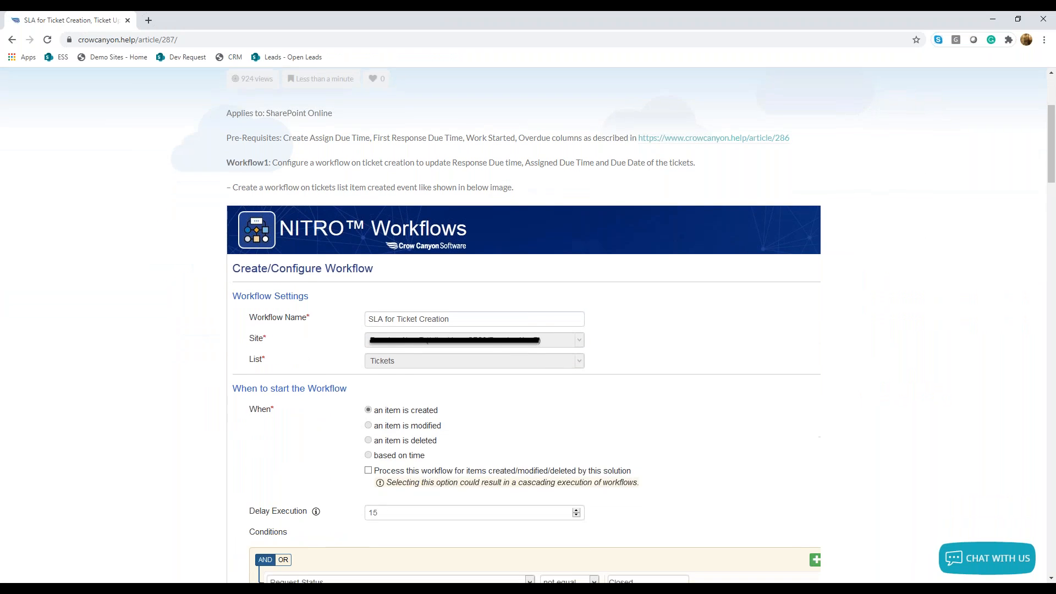
{"action": "scroll", "coordinate": [321, 374], "scroll_direction": "down", "scroll_amount": 7}
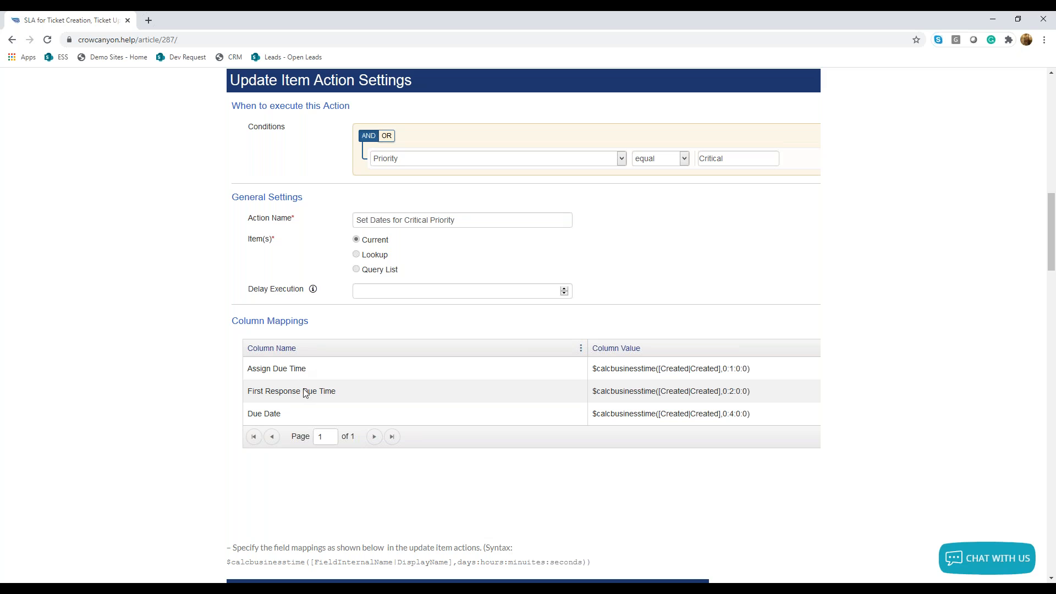
{"action": "scroll", "coordinate": [363, 394], "scroll_direction": "up", "scroll_amount": 1}
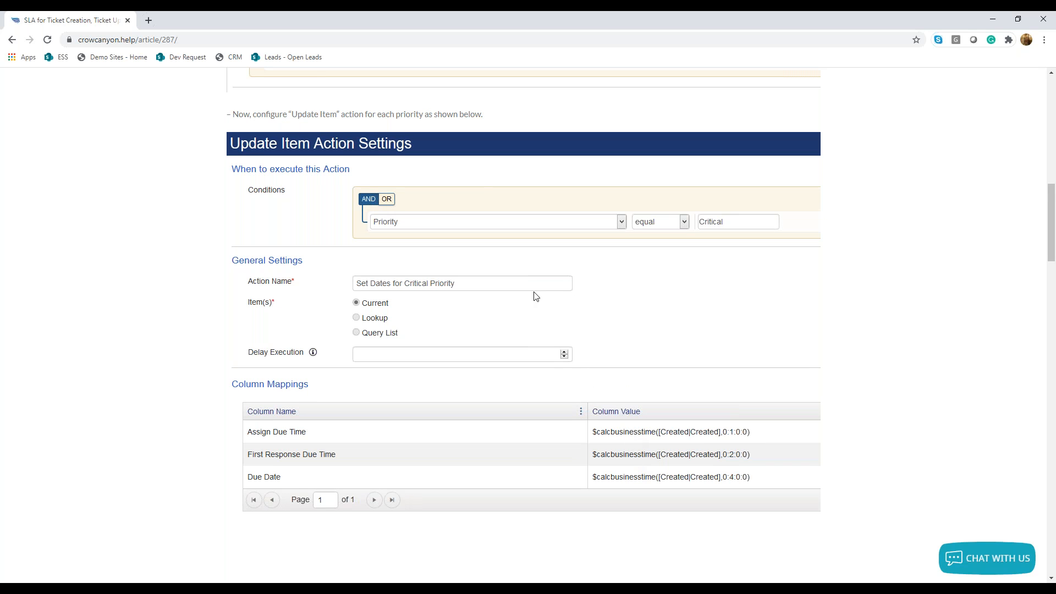
{"action": "scroll", "coordinate": [790, 378], "scroll_direction": "down", "scroll_amount": 1}
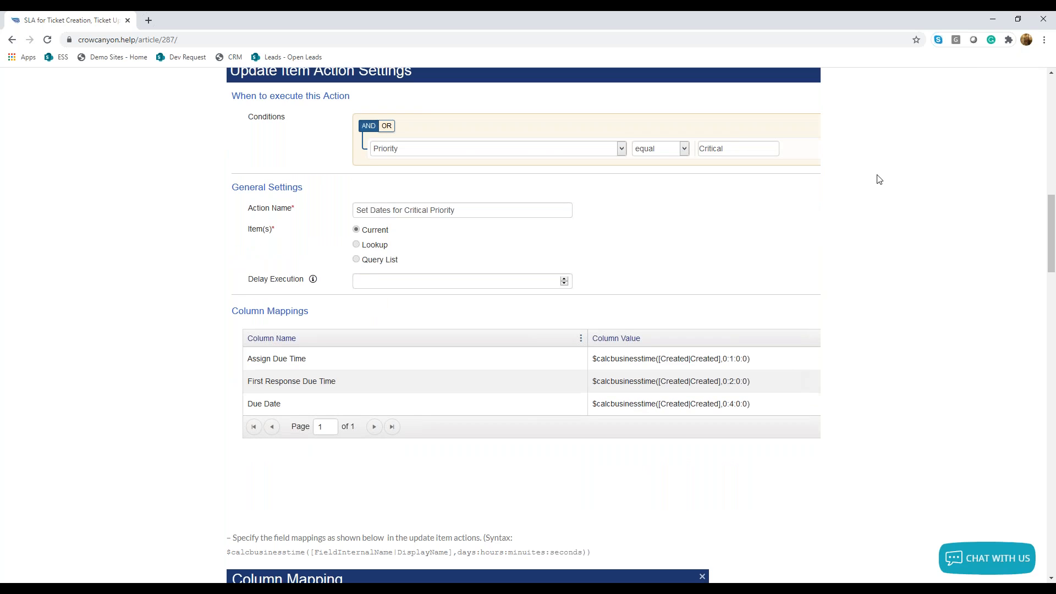
{"action": "left_click", "coordinate": [992, 12]}
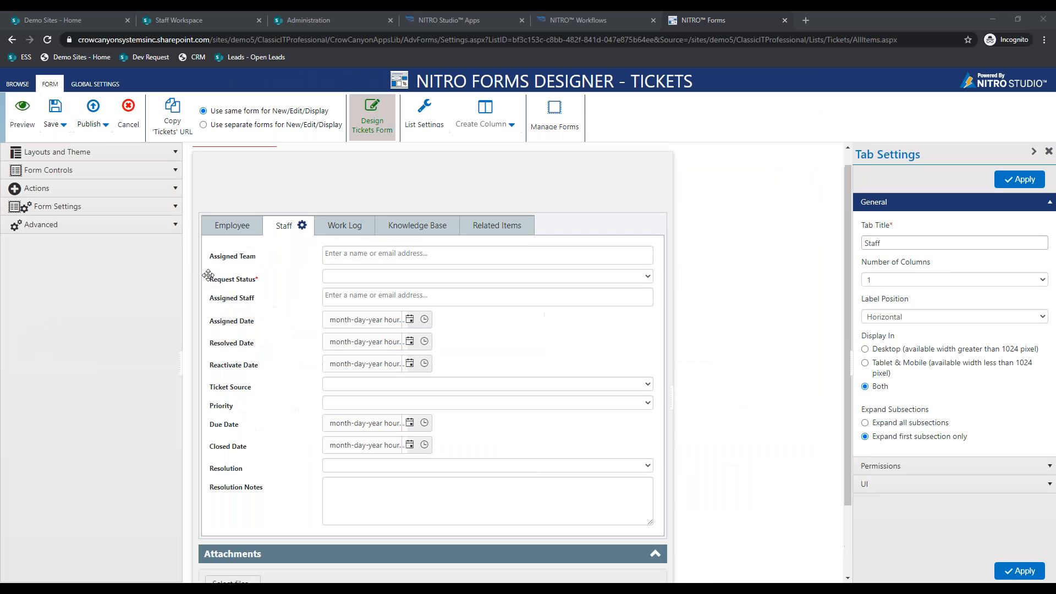
- View the staff resolve-time, assign-time, weekly change request and category resolve-time charts, then open Manage Reports
{"action": "left_click", "coordinate": [176, 20]}
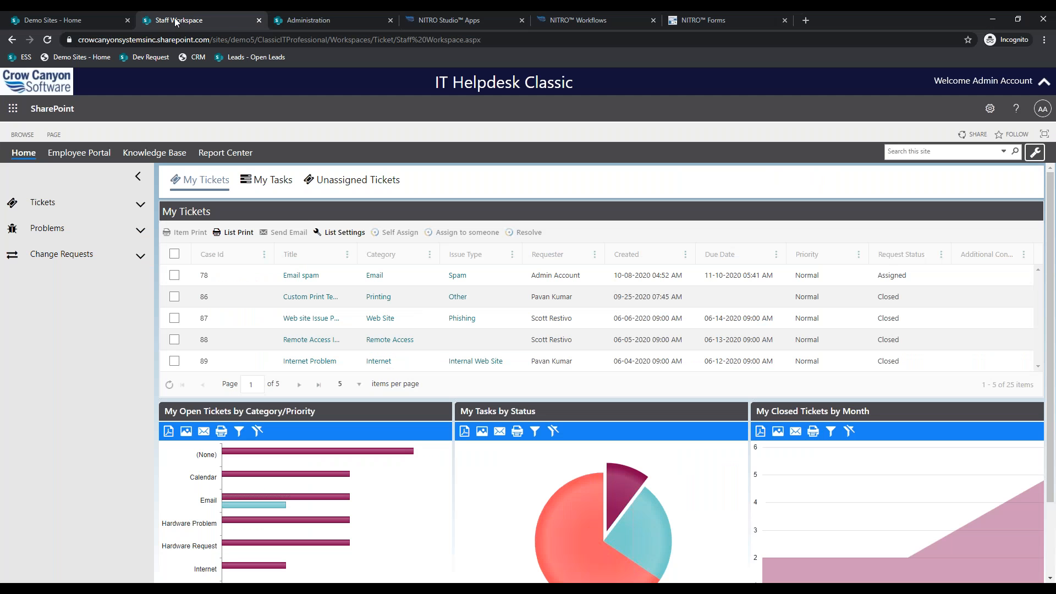
{"action": "left_click", "coordinate": [234, 157]}
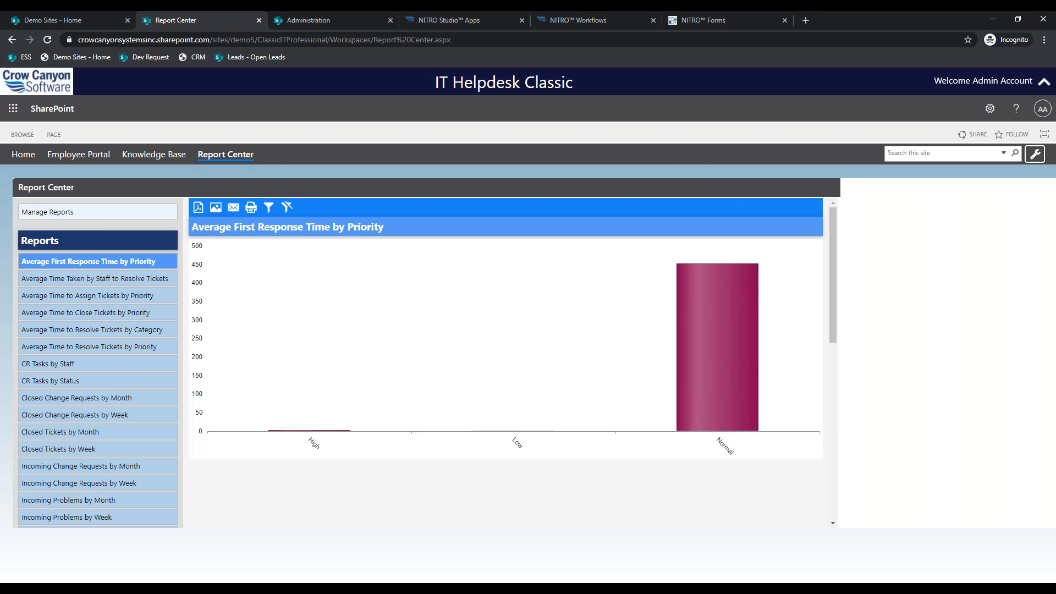
{"action": "left_click", "coordinate": [103, 282]}
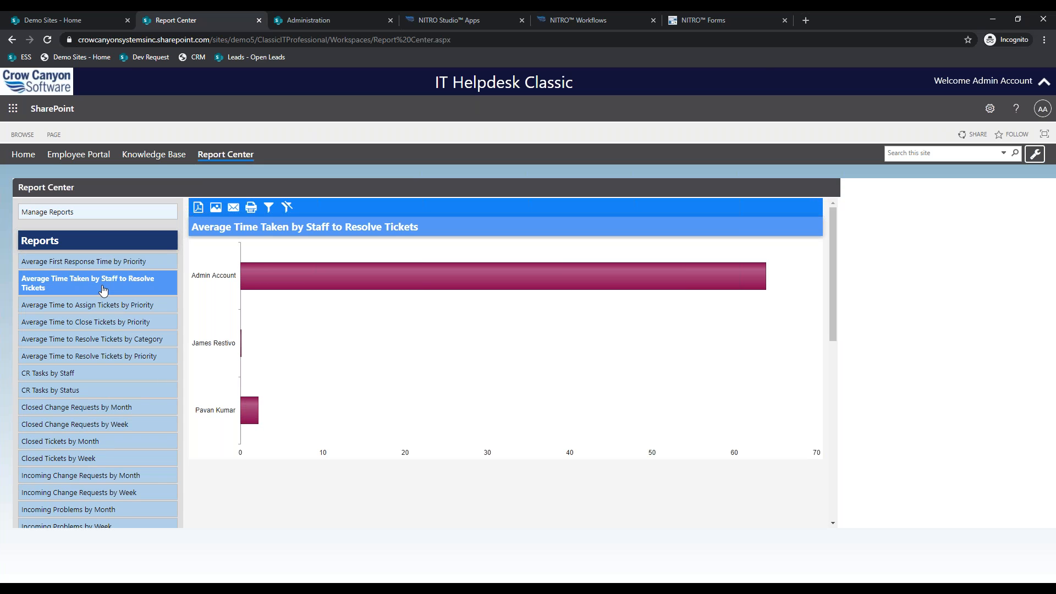
{"action": "left_click", "coordinate": [103, 305]}
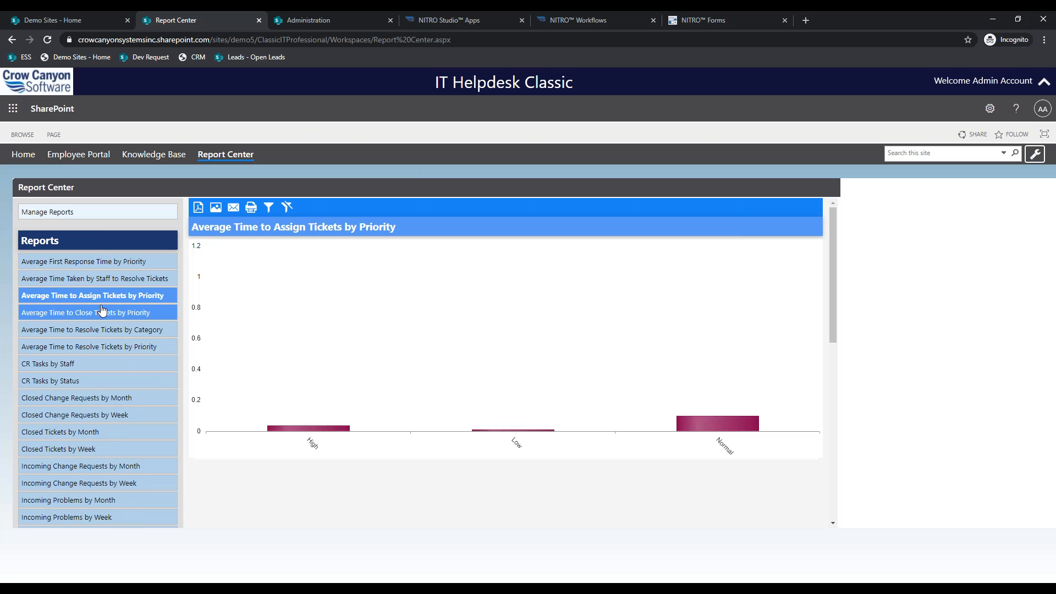
{"action": "left_click", "coordinate": [104, 476]}
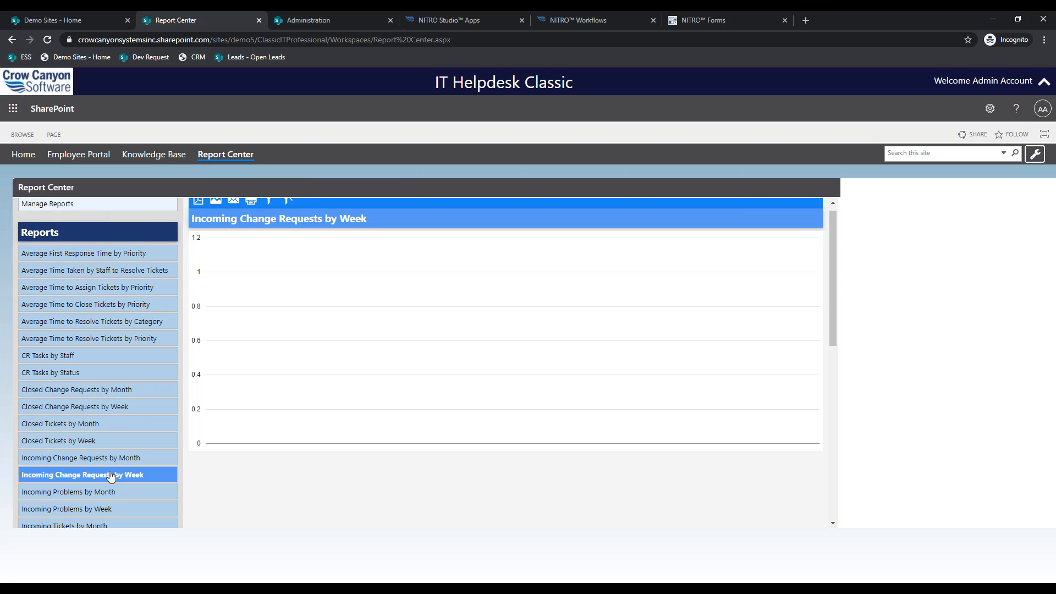
{"action": "left_click", "coordinate": [89, 335]}
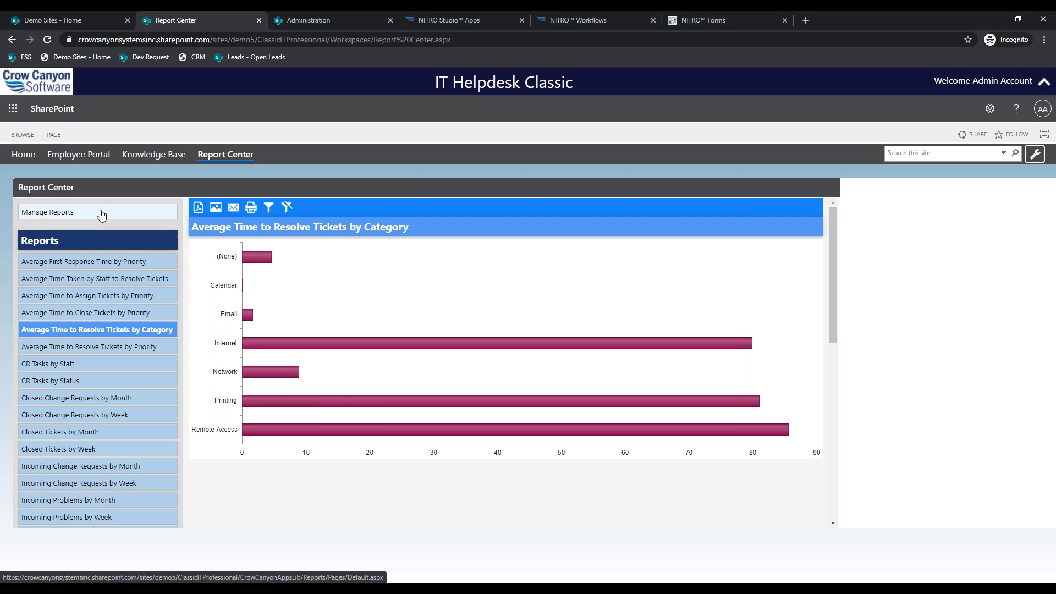
{"action": "left_click", "coordinate": [101, 213]}
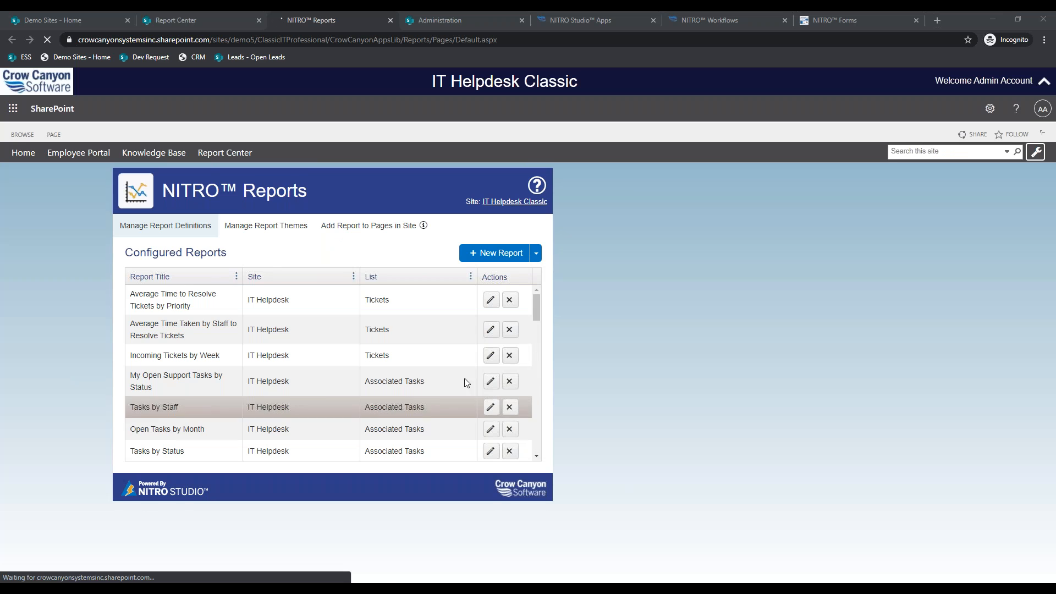
- Look at the add-reports-to-site-pages form without choosing a report, then return to Configured Reports
{"action": "left_click", "coordinate": [355, 234]}
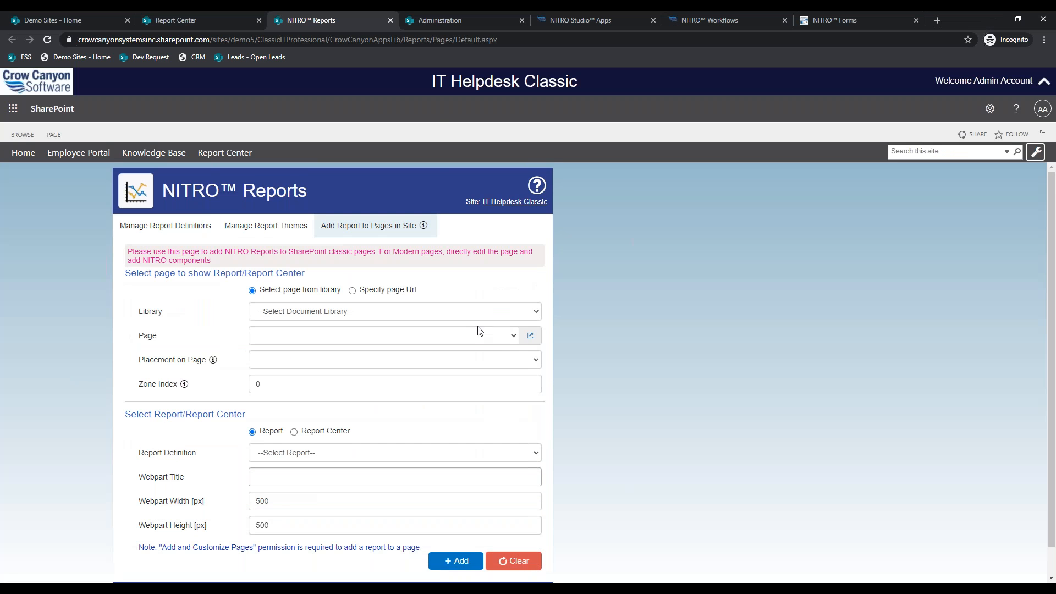
{"action": "scroll", "coordinate": [401, 434], "scroll_direction": "down", "scroll_amount": 1}
{"action": "left_click", "coordinate": [405, 430]}
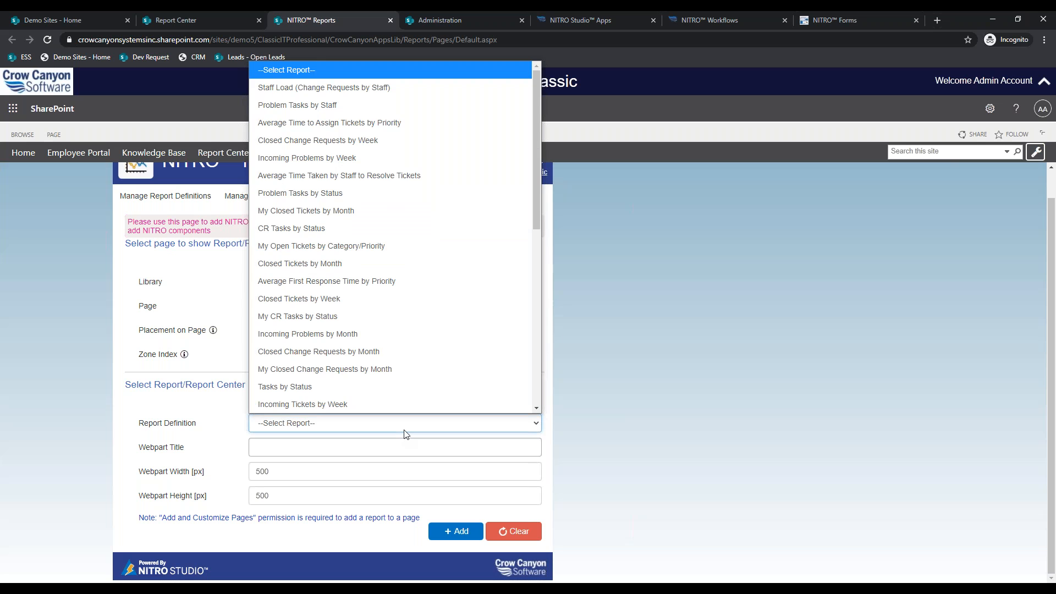
{"action": "left_click", "coordinate": [405, 432]}
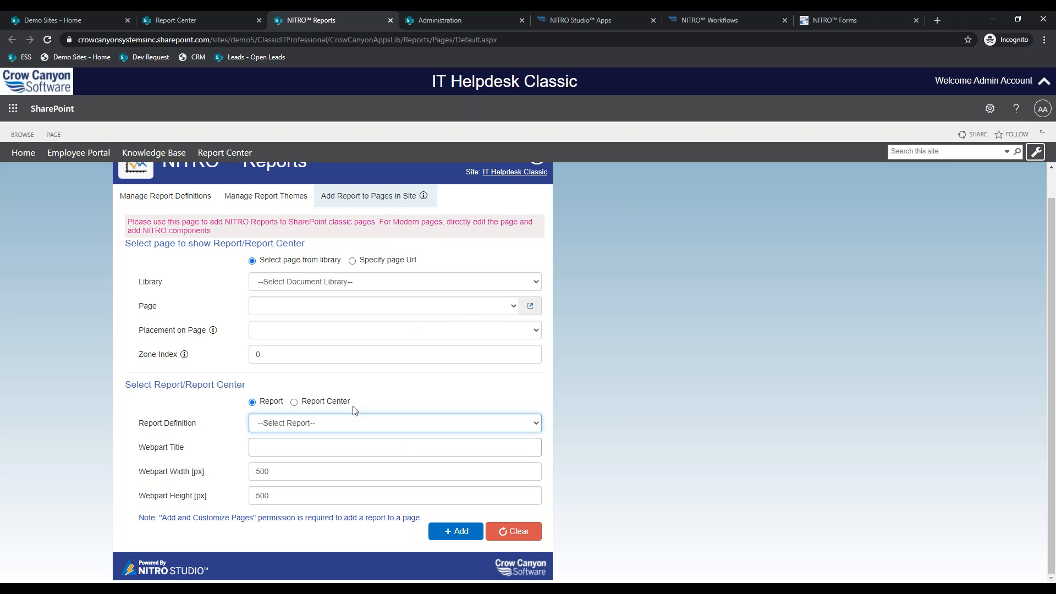
{"action": "left_click", "coordinate": [203, 205]}
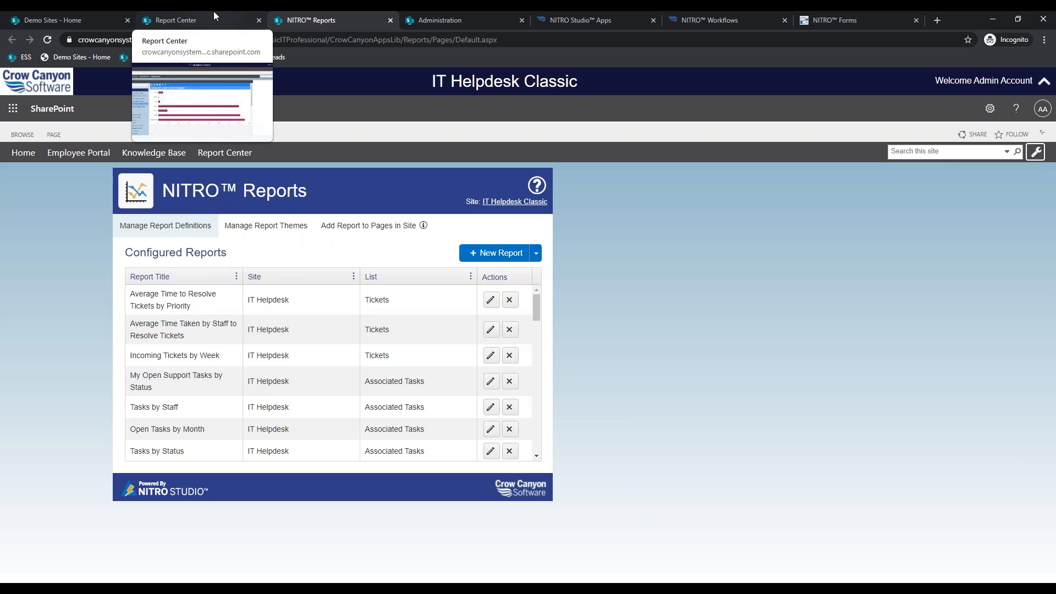
- Preview the Average Time Taken by Staff report as a Pie chart, then back as Bar
{"action": "left_click", "coordinate": [490, 330]}
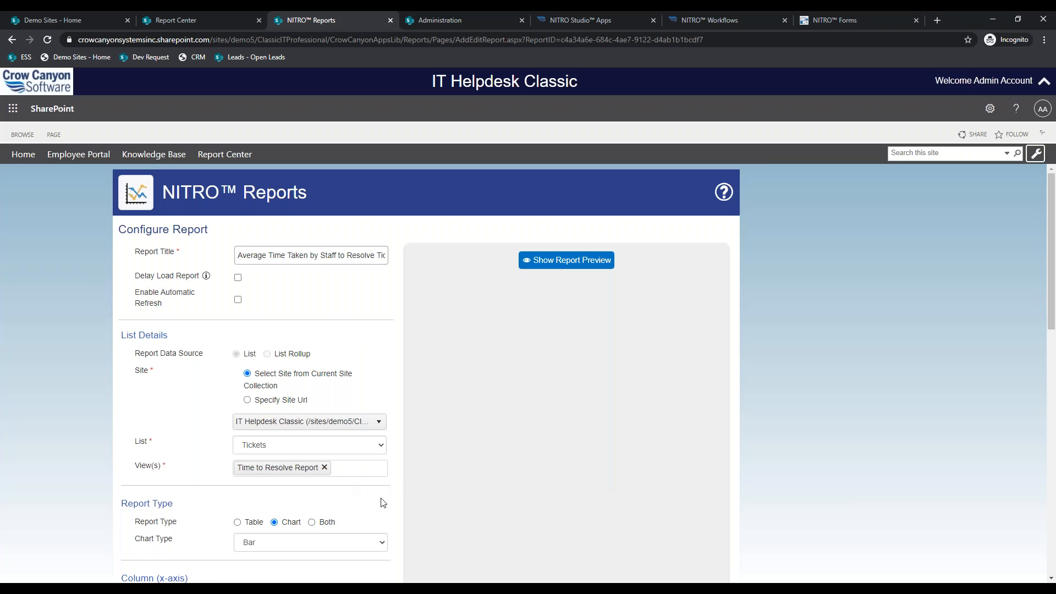
{"action": "scroll", "coordinate": [320, 490], "scroll_direction": "down", "scroll_amount": 1}
{"action": "left_click", "coordinate": [308, 477]}
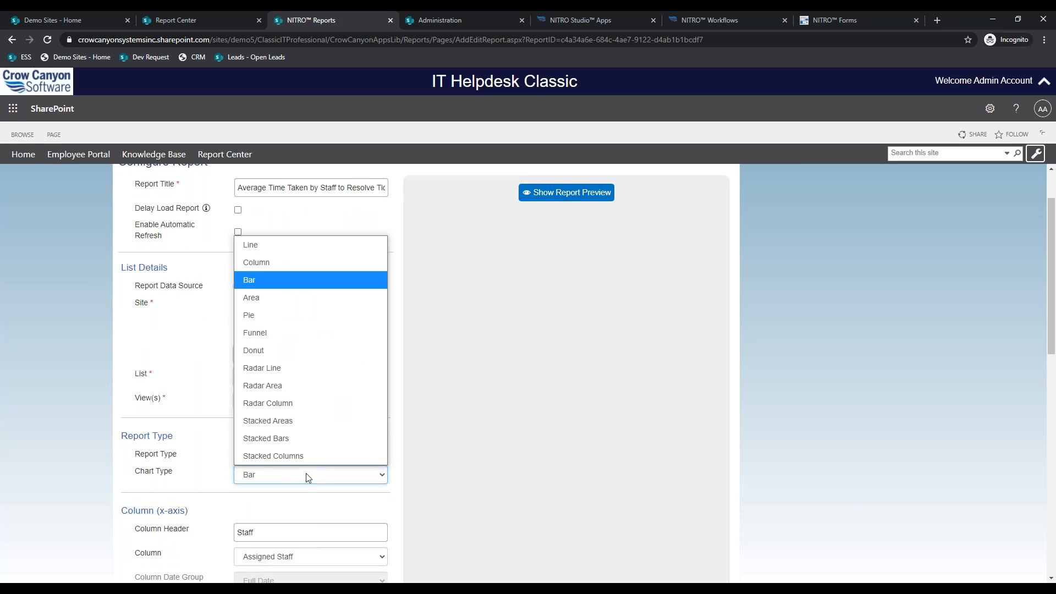
{"action": "left_click", "coordinate": [292, 315]}
{"action": "left_click", "coordinate": [566, 194]}
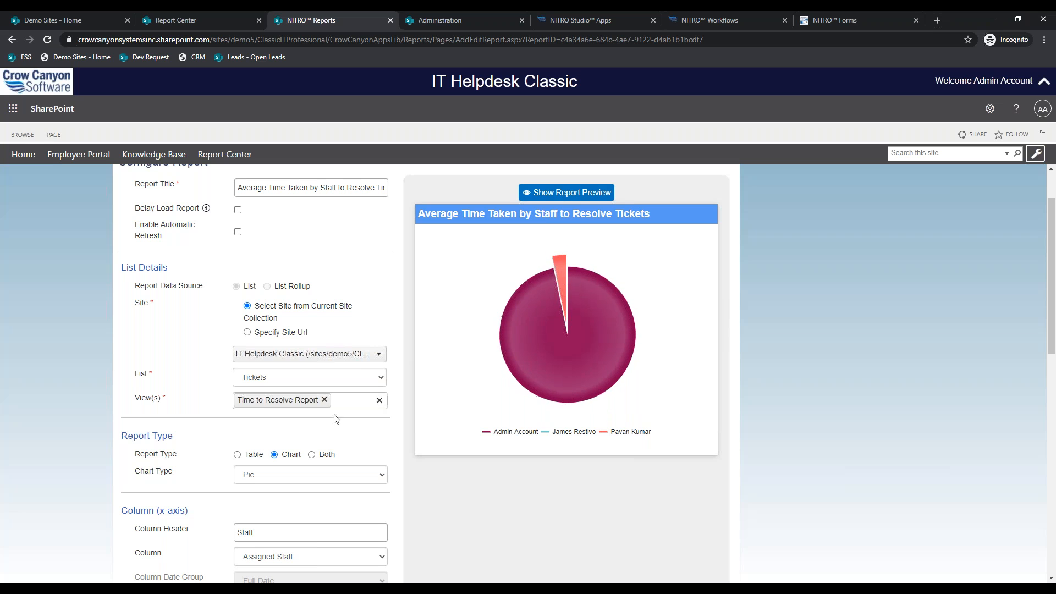
{"action": "right_click", "coordinate": [301, 490]}
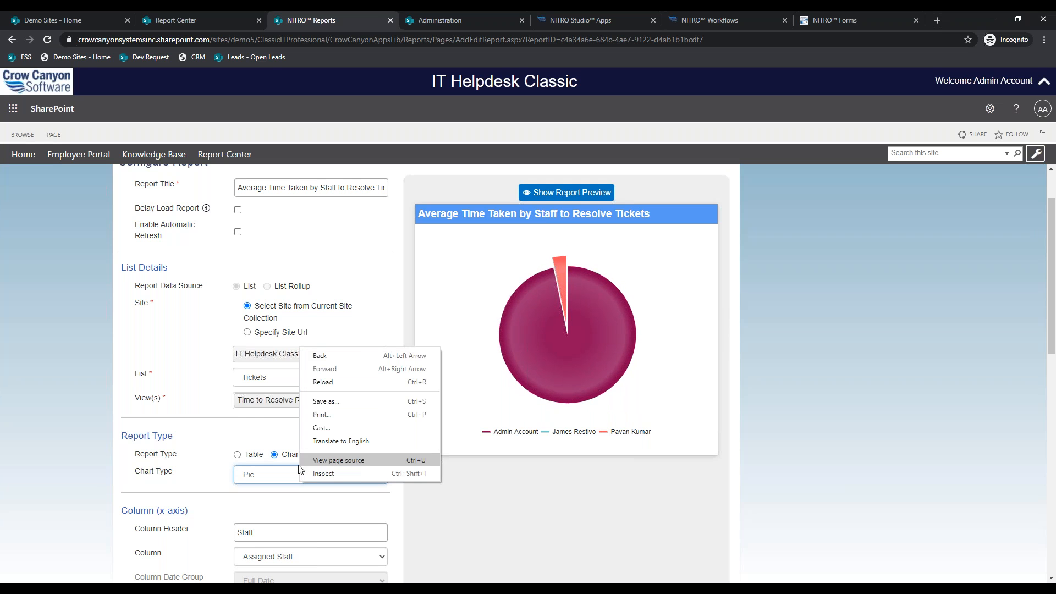
{"action": "left_click", "coordinate": [287, 476]}
{"action": "left_click", "coordinate": [306, 280]}
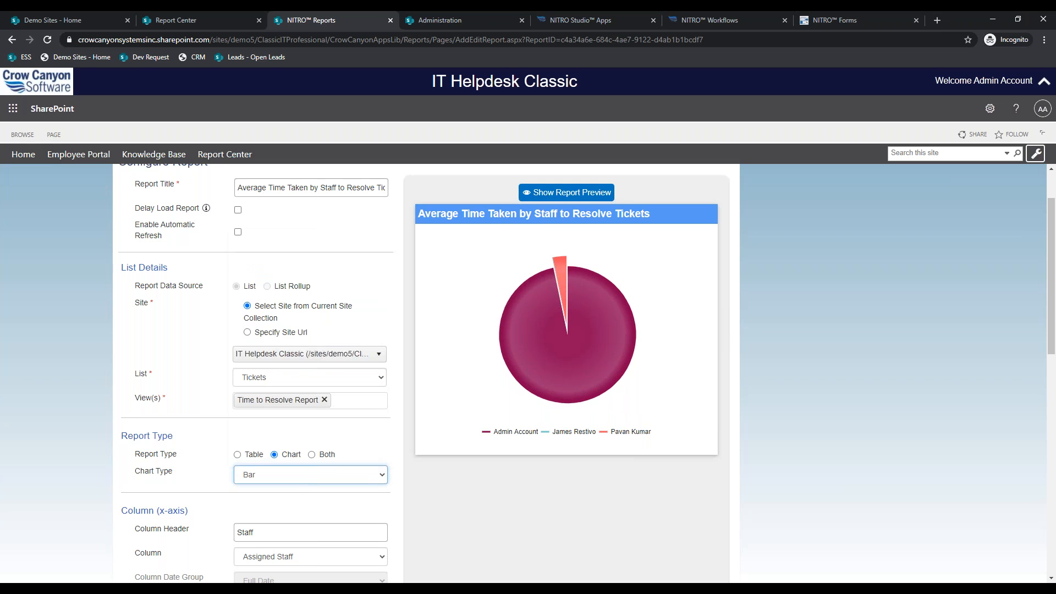
{"action": "left_click", "coordinate": [567, 193]}
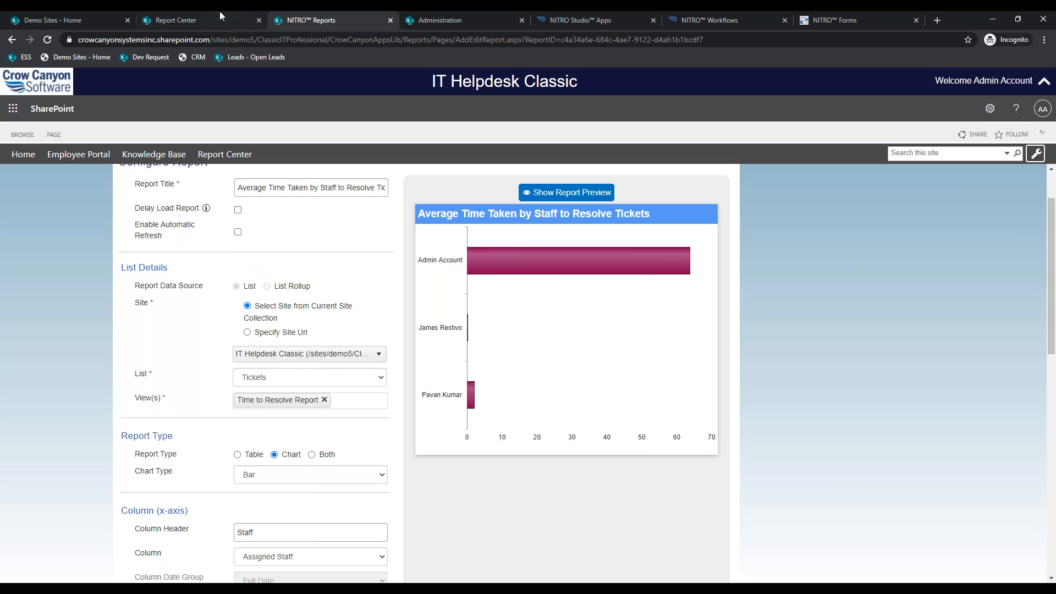
- Visit the helpdesk home page from Report Center, then return to the Tickets form designer
{"action": "left_click", "coordinate": [215, 16]}
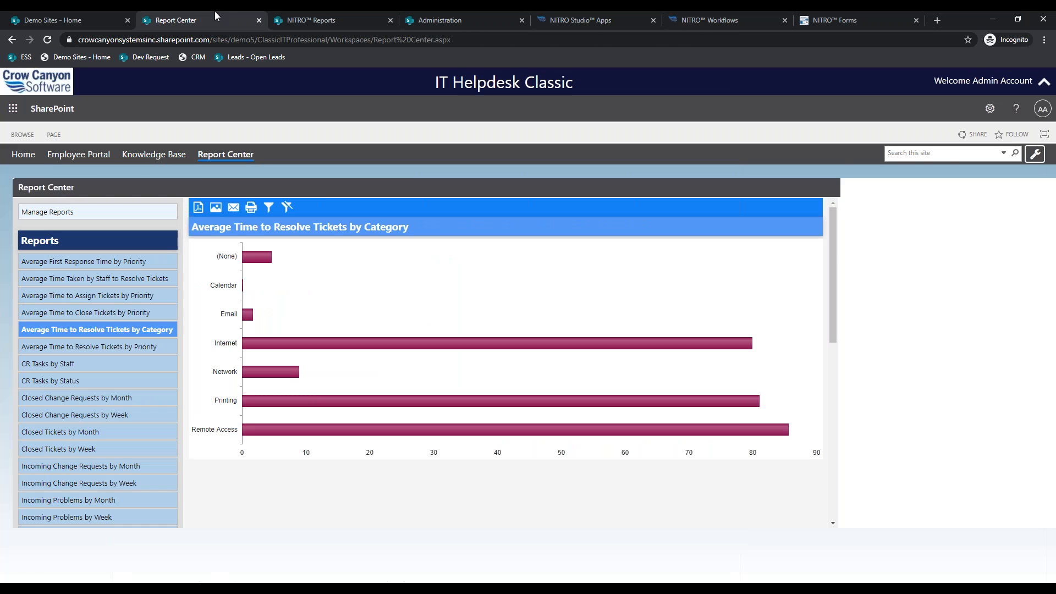
{"action": "left_click", "coordinate": [34, 156]}
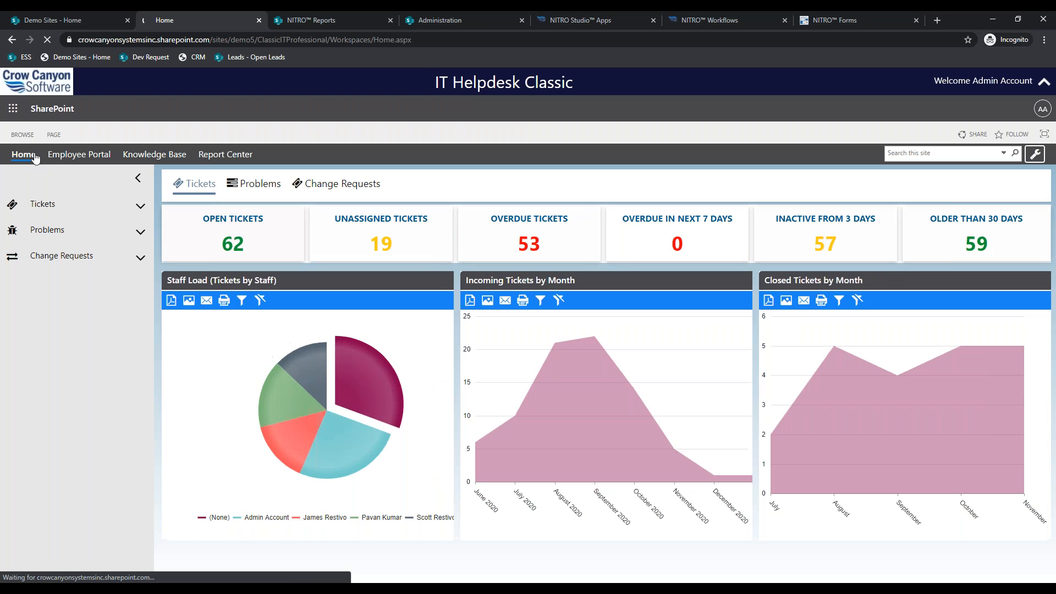
{"action": "left_click", "coordinate": [826, 19]}
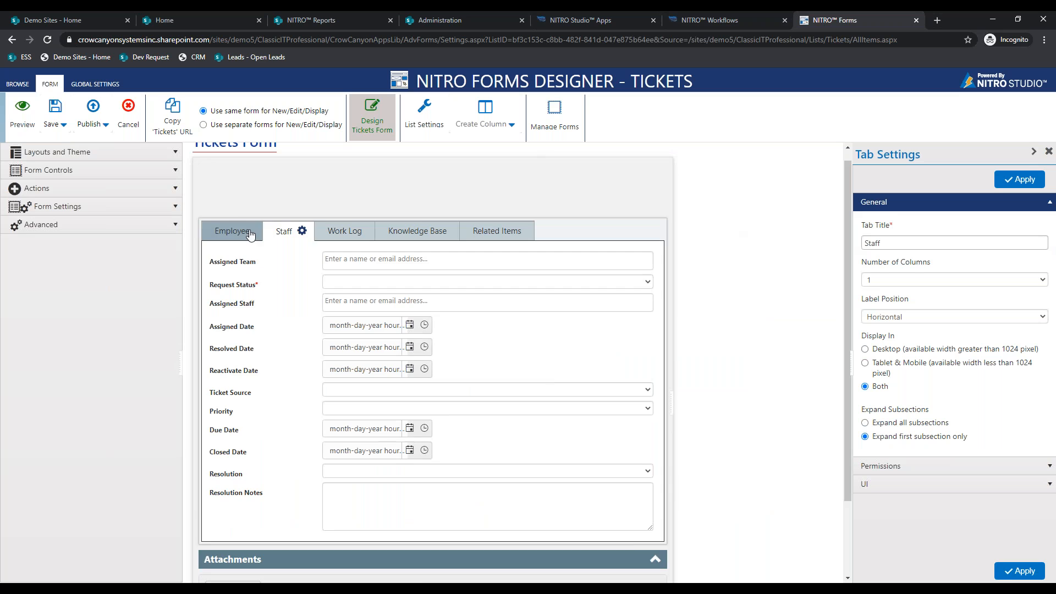
- Show the Employee tab and apply the Blue form theme
{"action": "left_click", "coordinate": [232, 230]}
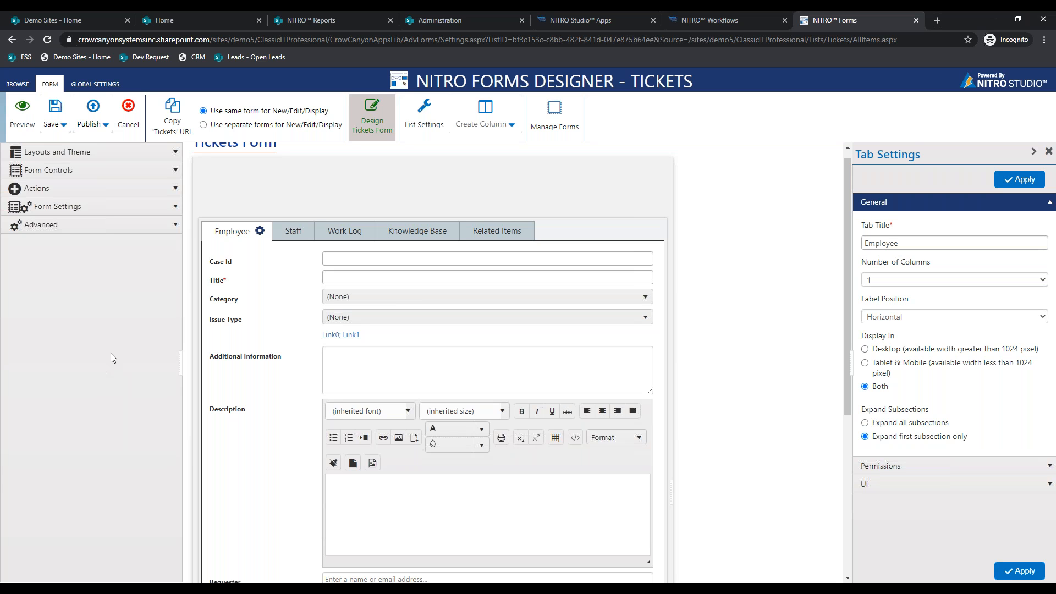
{"action": "left_click", "coordinate": [57, 152]}
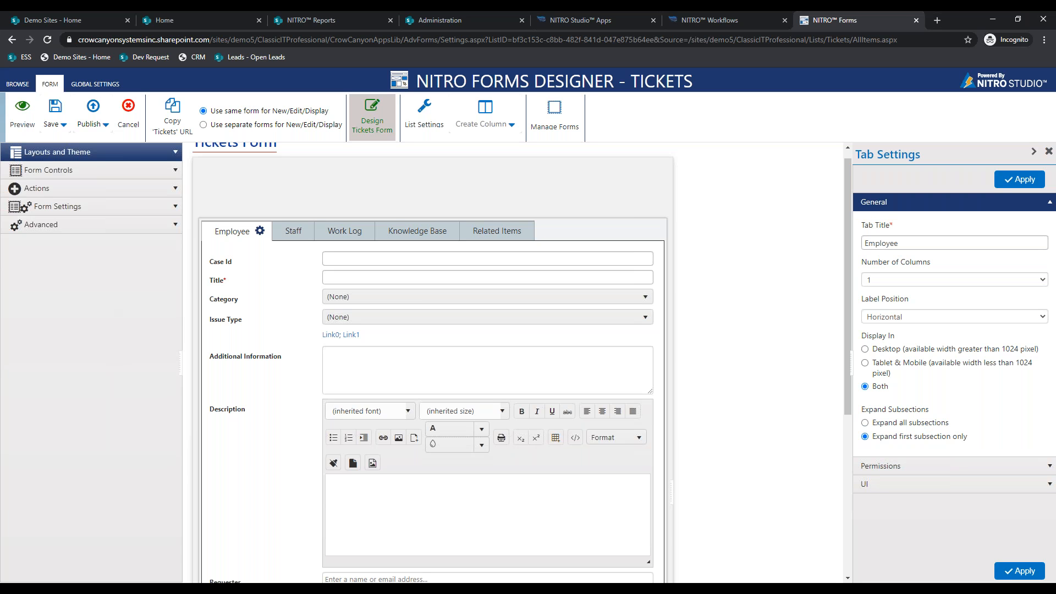
{"action": "left_click", "coordinate": [86, 192]}
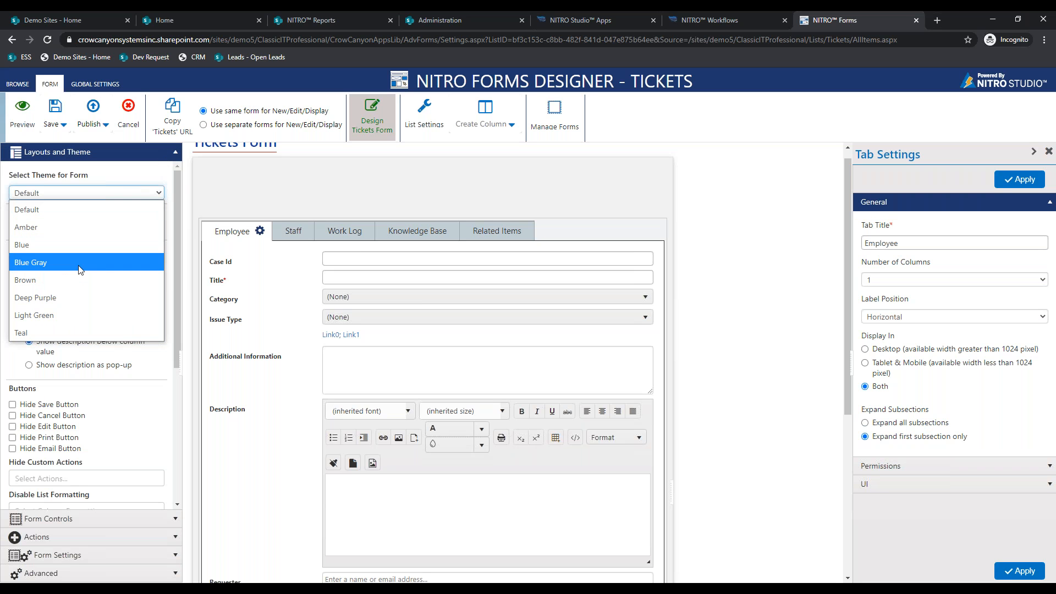
{"action": "left_click", "coordinate": [65, 245]}
- Set the Employee tab's panel background colour to light pink
{"action": "left_click", "coordinate": [905, 485]}
{"action": "left_click", "coordinate": [964, 325]}
{"action": "left_click", "coordinate": [876, 359]}
{"action": "left_click", "coordinate": [999, 181]}
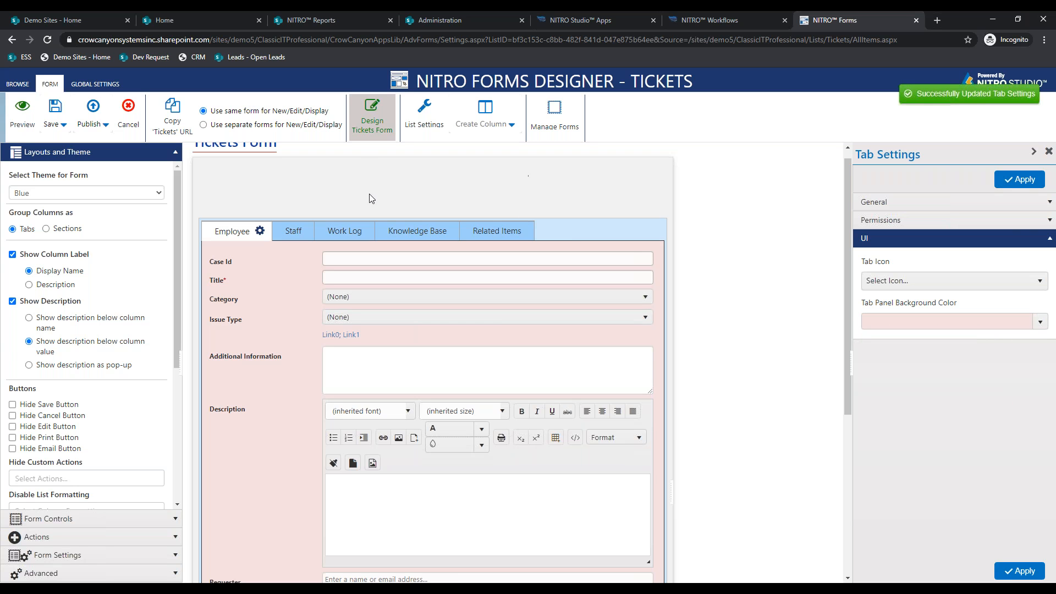
- Switch the form to sections and try three columns with labels above the fields
{"action": "left_click", "coordinate": [73, 230]}
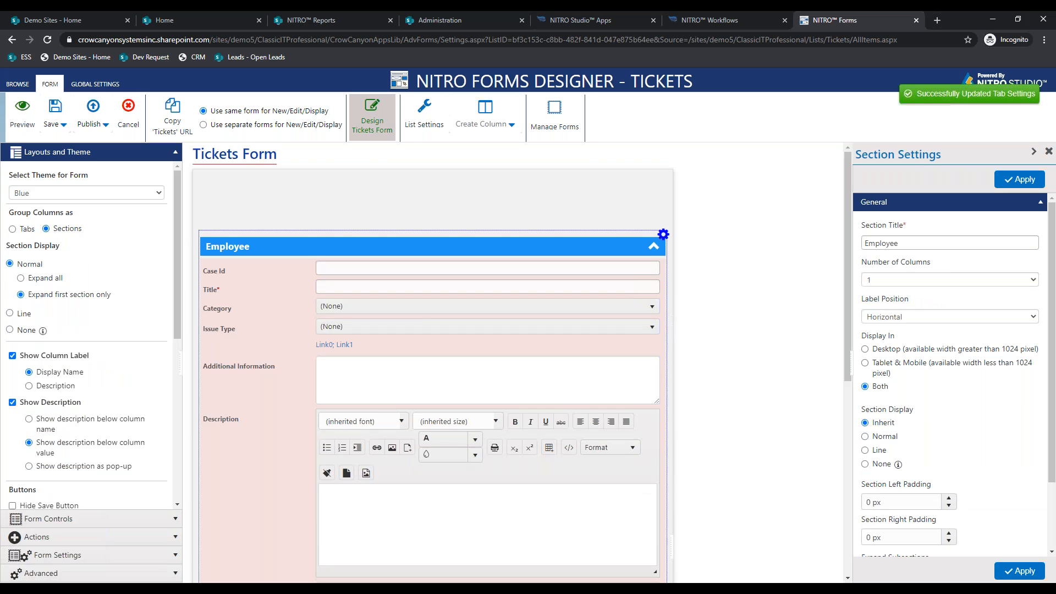
{"action": "left_click", "coordinate": [652, 249]}
{"action": "left_click", "coordinate": [652, 249]}
{"action": "left_click", "coordinate": [897, 280]}
{"action": "left_click", "coordinate": [899, 329]}
{"action": "left_click", "coordinate": [897, 317]}
{"action": "left_click", "coordinate": [897, 351]}
{"action": "left_click", "coordinate": [999, 184]}
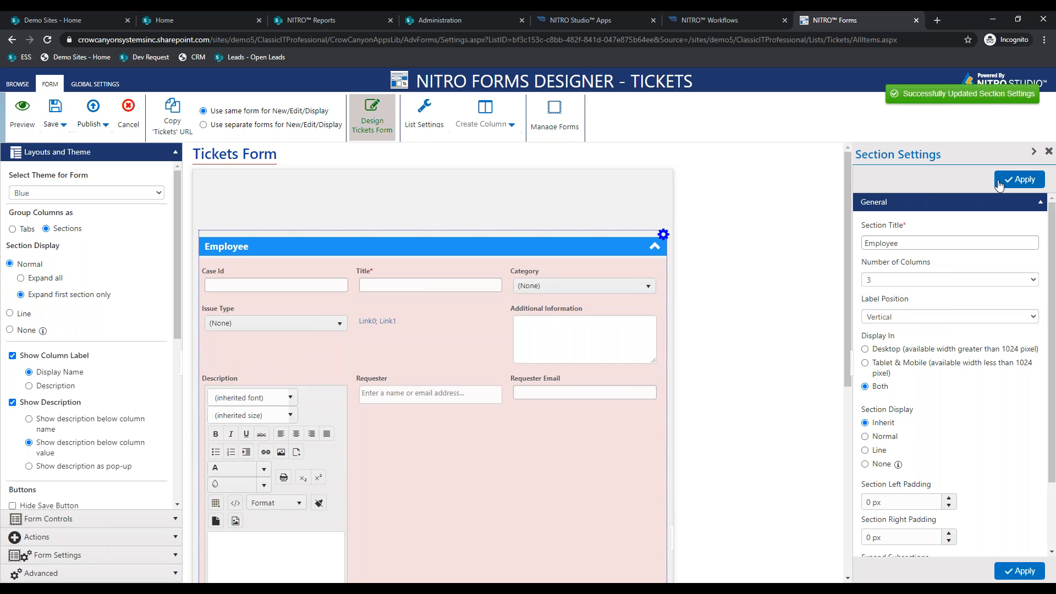
- Revert to one column with side labels and go back to tabs, discarding section changes
{"action": "left_click", "coordinate": [905, 281]}
{"action": "left_click", "coordinate": [896, 307]}
{"action": "left_click", "coordinate": [896, 317]}
{"action": "left_click", "coordinate": [886, 334]}
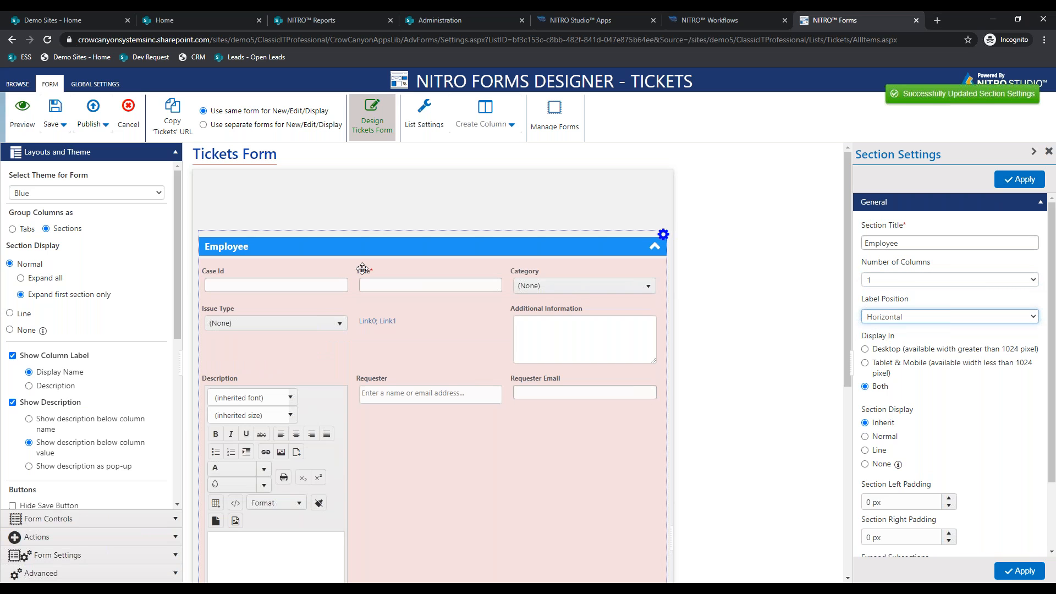
{"action": "left_click", "coordinate": [25, 231]}
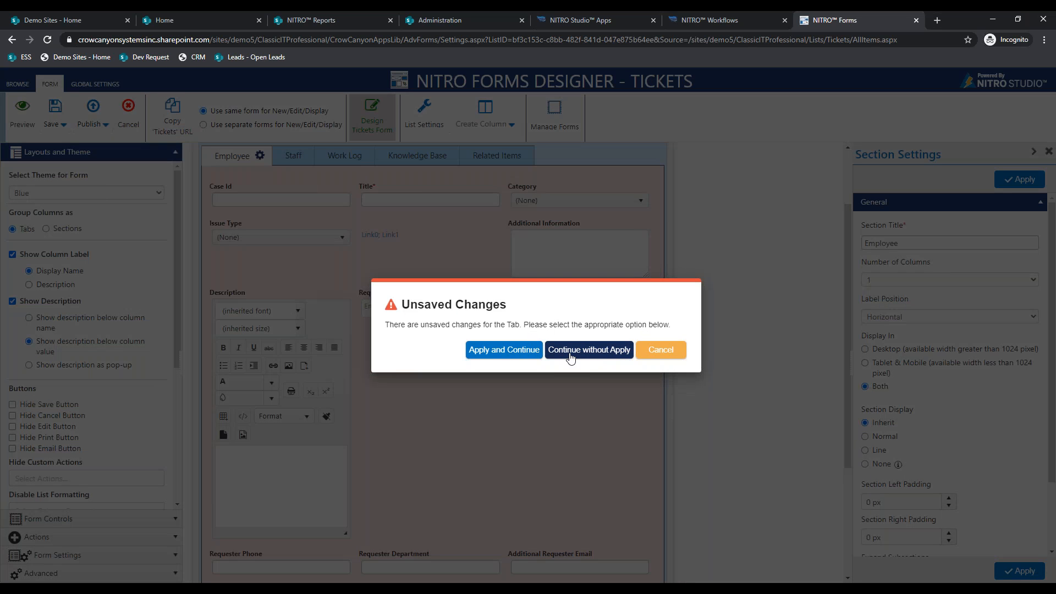
{"action": "left_click", "coordinate": [571, 357]}
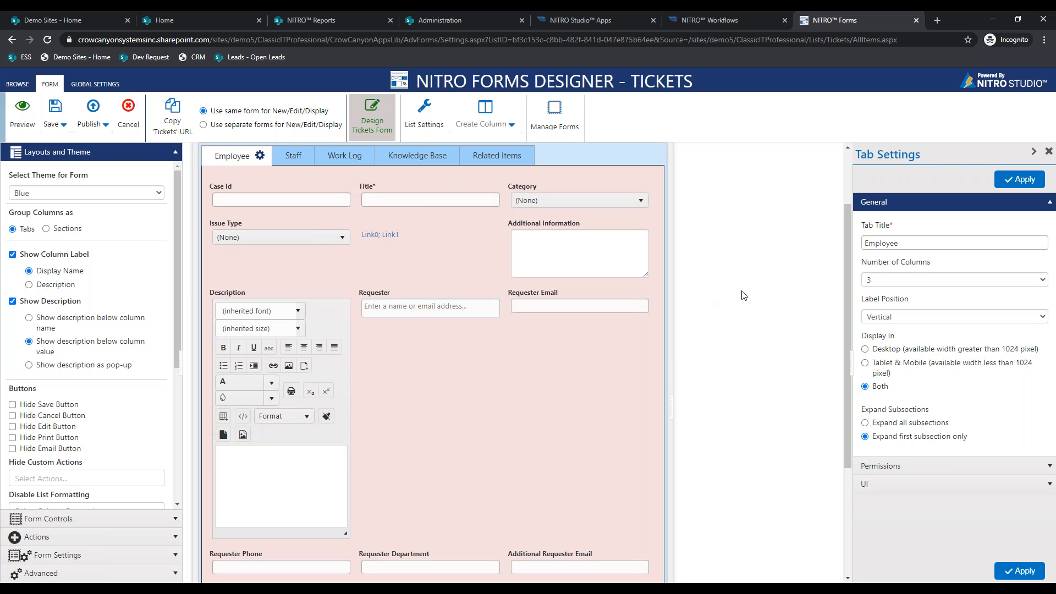
- Set the Employee tab to one column with horizontal labels, then start a new theme in Global Settings
{"action": "left_click", "coordinate": [893, 280]}
{"action": "left_click", "coordinate": [893, 292]}
{"action": "left_click", "coordinate": [1001, 184]}
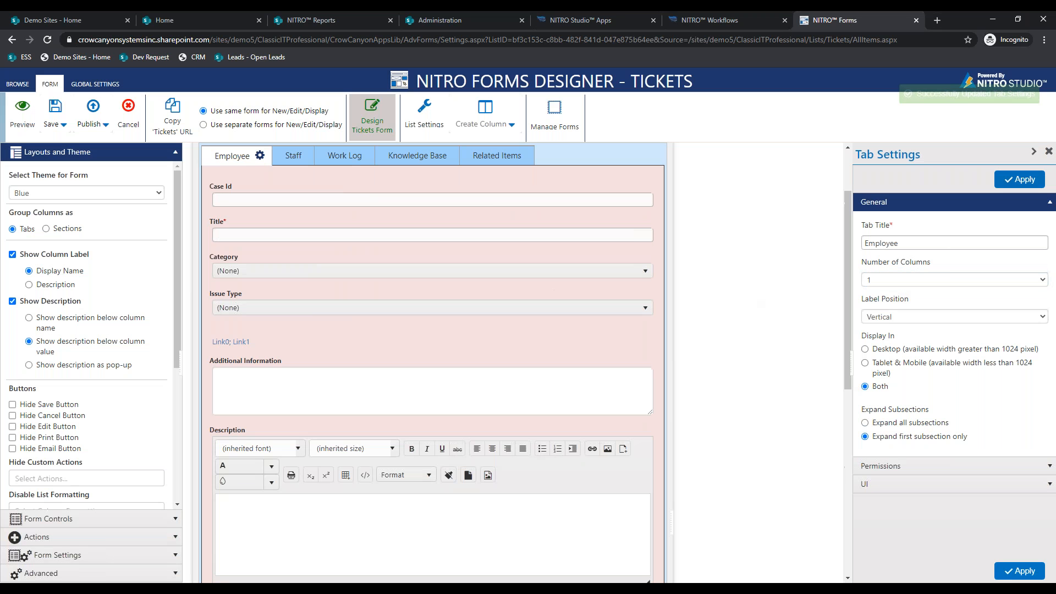
{"action": "left_click", "coordinate": [887, 321]}
{"action": "left_click", "coordinate": [888, 331]}
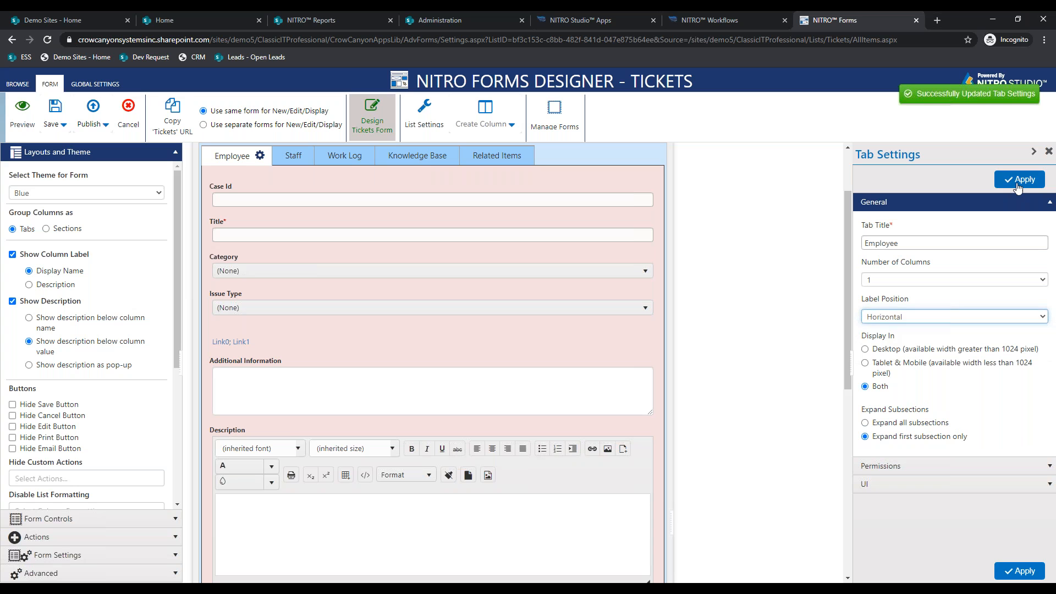
{"action": "left_click", "coordinate": [1018, 180]}
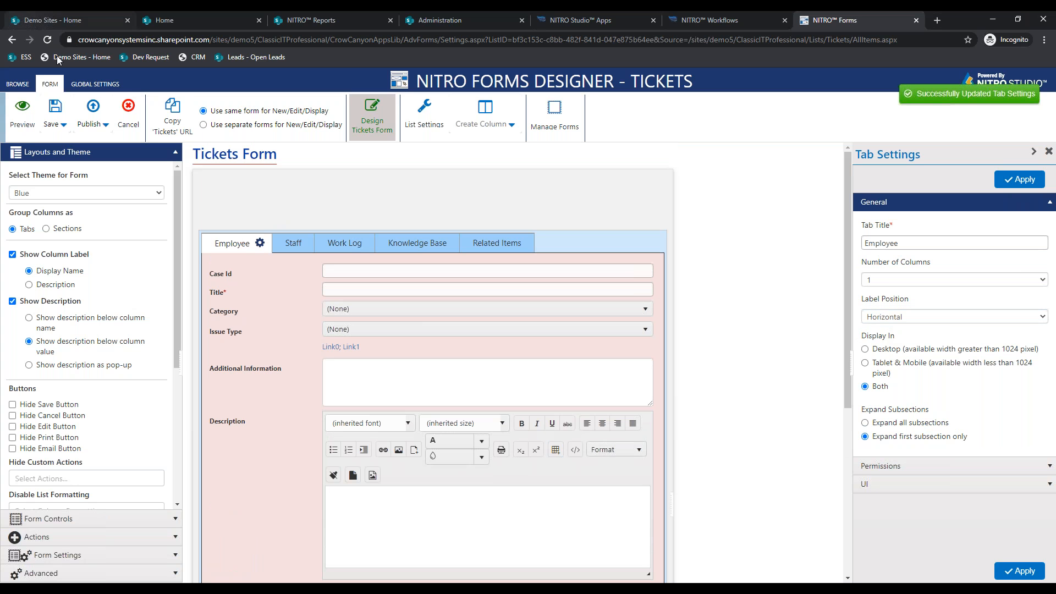
{"action": "left_click", "coordinate": [104, 89]}
{"action": "left_click", "coordinate": [368, 118]}
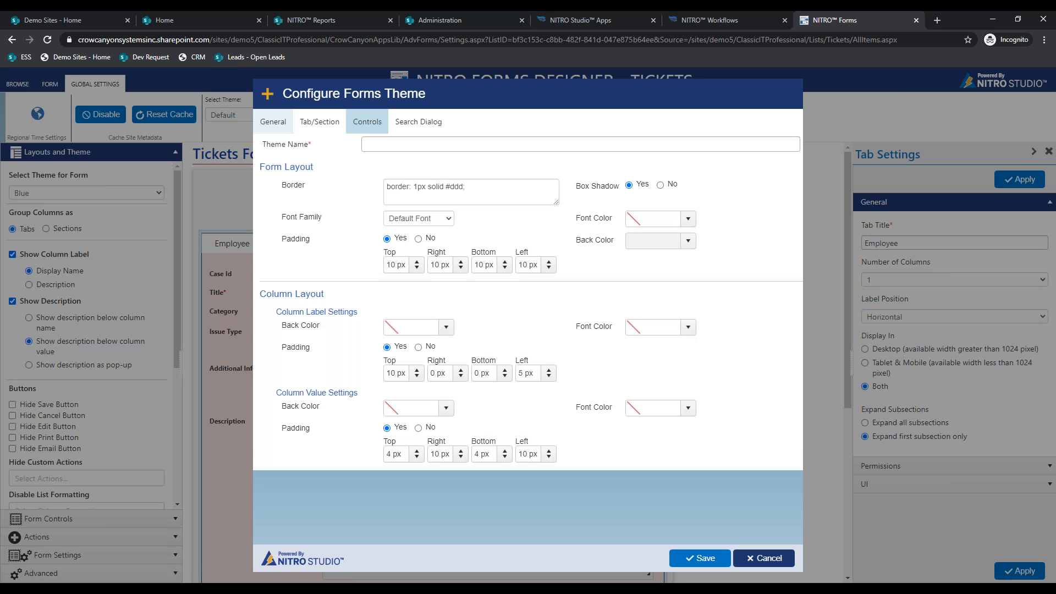
- Review the new theme's Tab/Section styling options, cancel it, and return to the FORM tools
{"action": "left_click", "coordinate": [322, 123]}
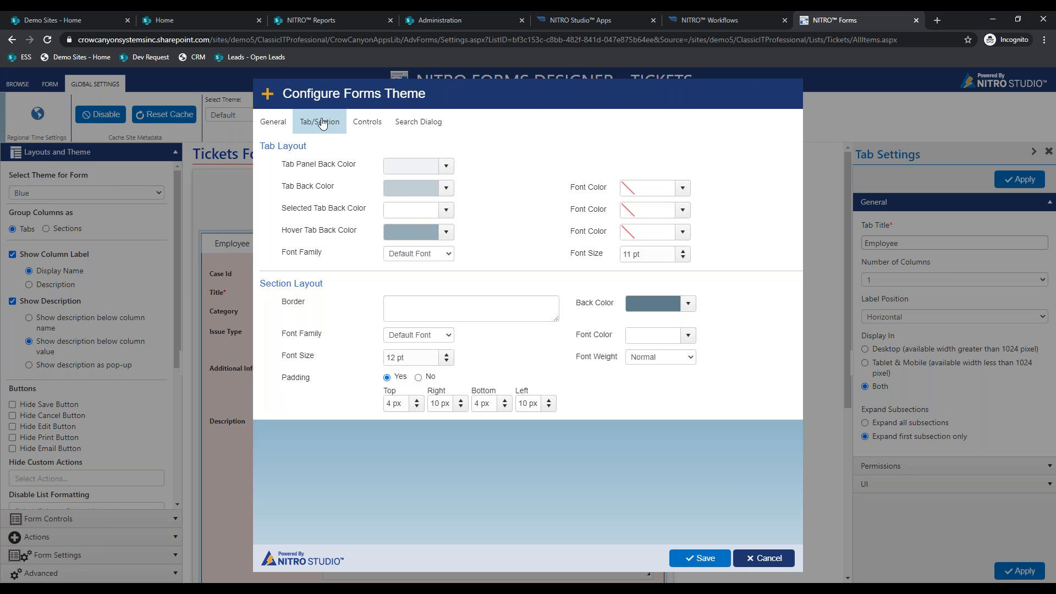
{"action": "left_click", "coordinate": [766, 559]}
{"action": "left_click", "coordinate": [50, 83]}
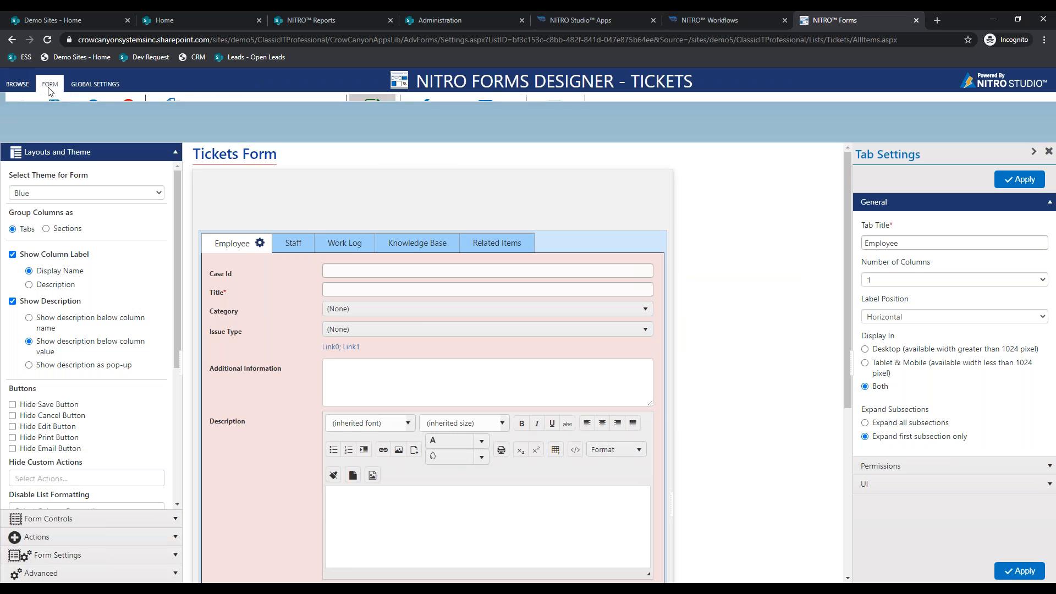
{"action": "left_click", "coordinate": [22, 116]}
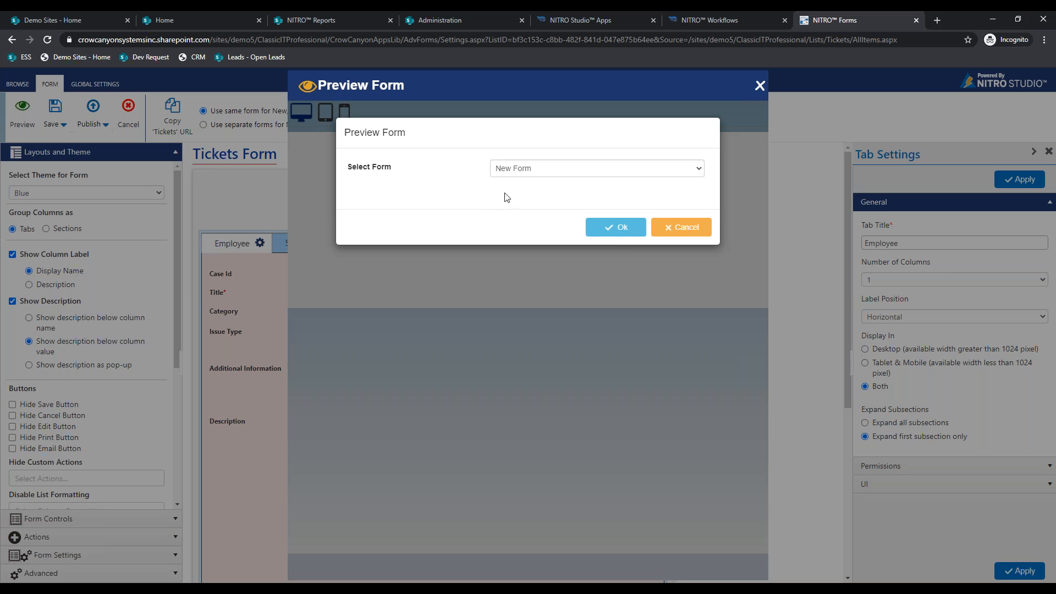
{"action": "left_click", "coordinate": [612, 231]}
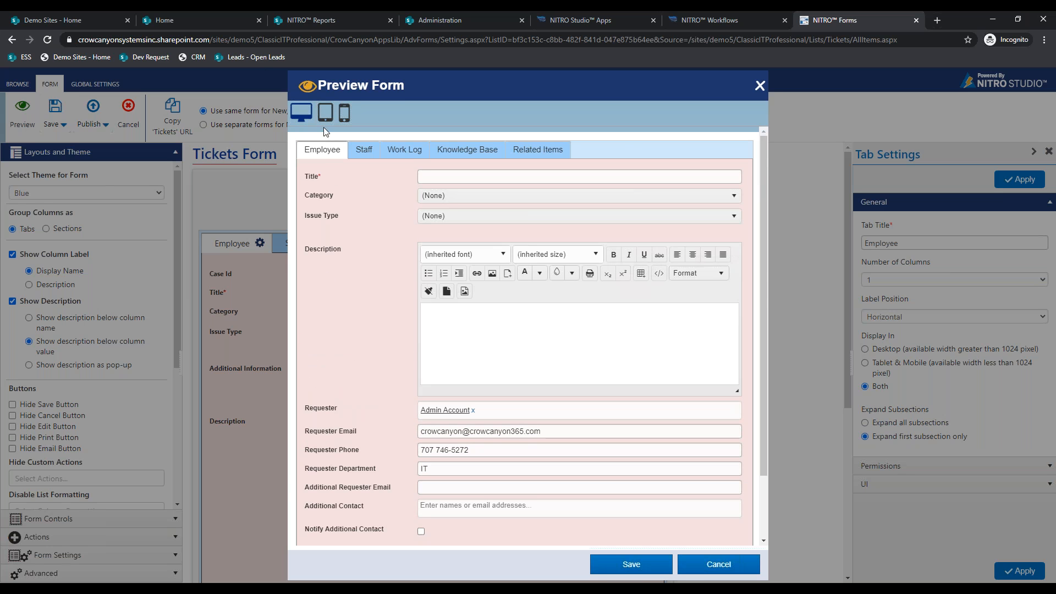
{"action": "left_click", "coordinate": [328, 118]}
{"action": "scroll", "coordinate": [377, 194], "scroll_direction": "down", "scroll_amount": 8}
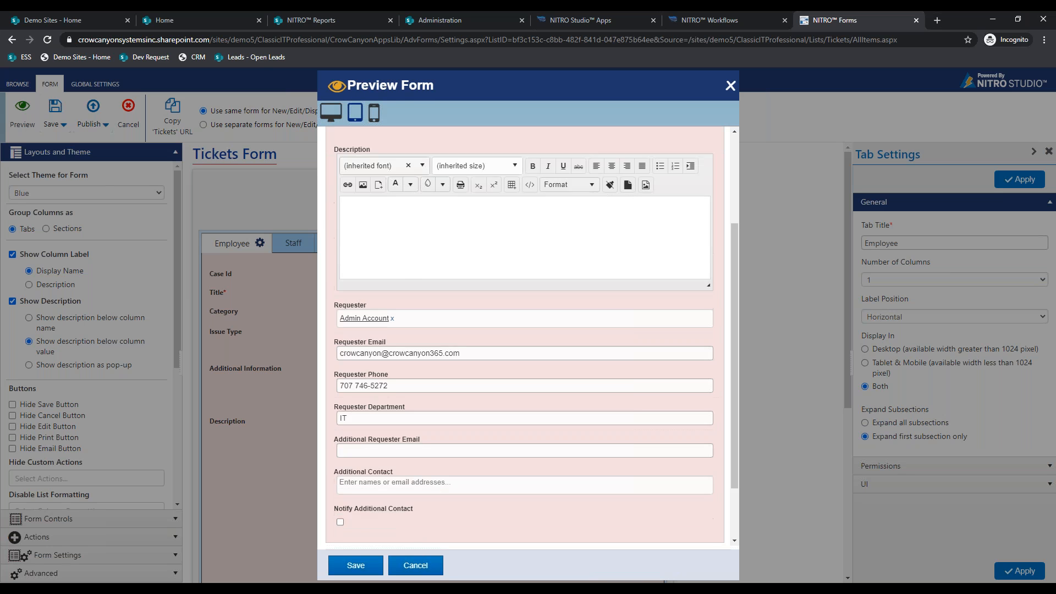
{"action": "scroll", "coordinate": [395, 150], "scroll_direction": "up", "scroll_amount": 8}
{"action": "left_click", "coordinate": [374, 113]}
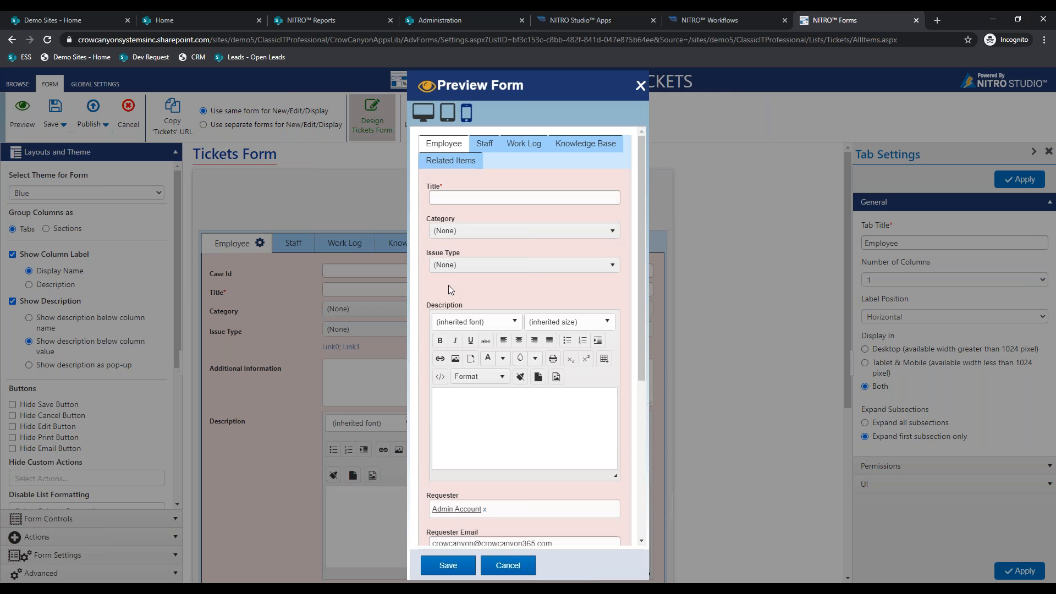
{"action": "scroll", "coordinate": [471, 412], "scroll_direction": "down", "scroll_amount": 3}
{"action": "scroll", "coordinate": [471, 411], "scroll_direction": "down", "scroll_amount": 3}
{"action": "scroll", "coordinate": [471, 412], "scroll_direction": "up", "scroll_amount": 5}
{"action": "scroll", "coordinate": [471, 402], "scroll_direction": "down", "scroll_amount": 1}
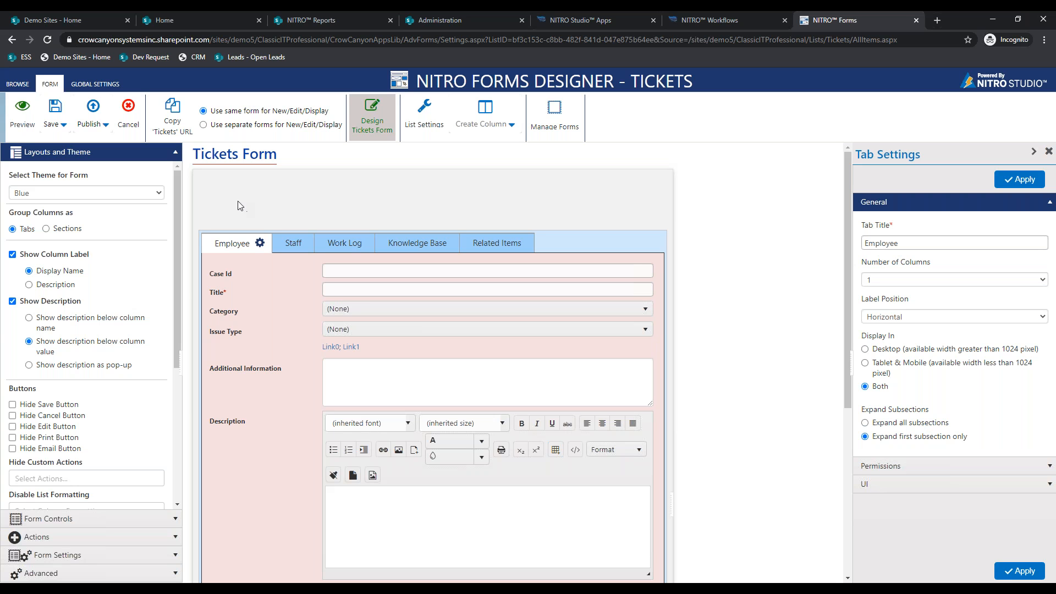
- Add a new Tab 6 after Related Items from the Form Controls palette
{"action": "left_click", "coordinate": [172, 159]}
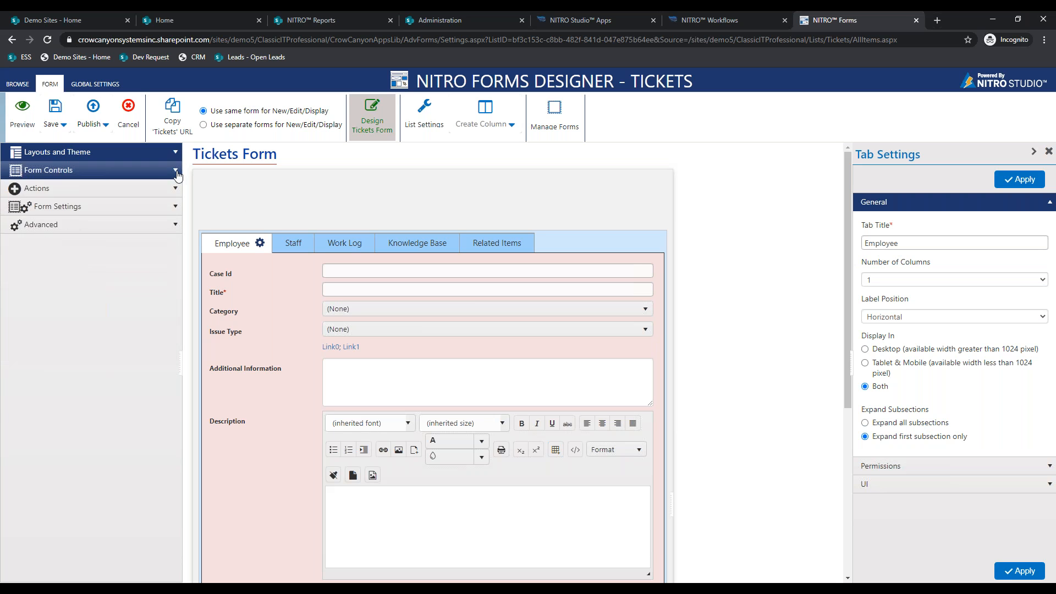
{"action": "left_click", "coordinate": [165, 170]}
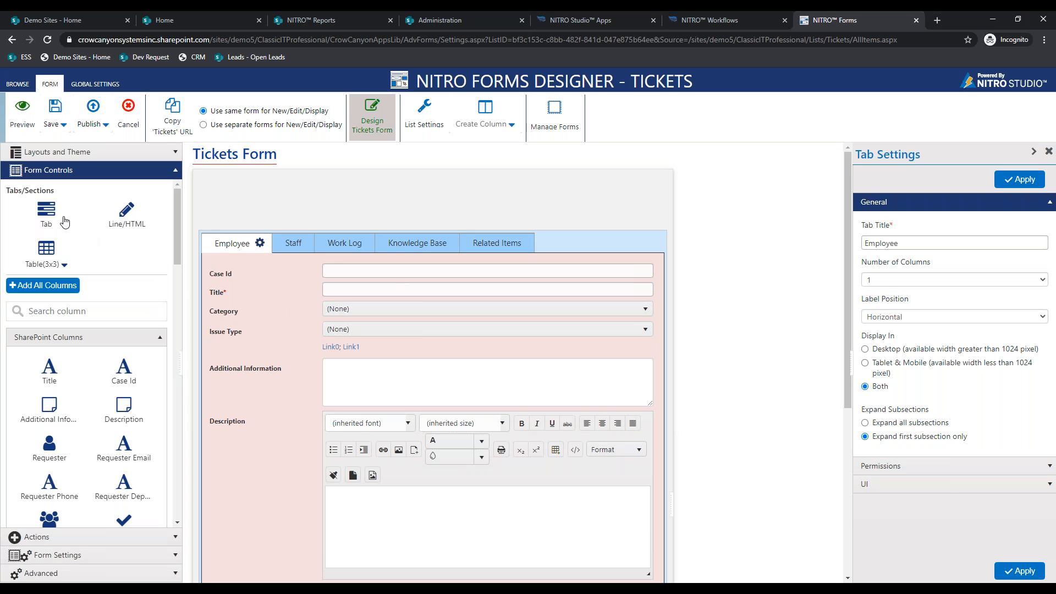
{"action": "left_click_drag", "start_coordinate": [46, 214], "coordinate": [421, 262]}
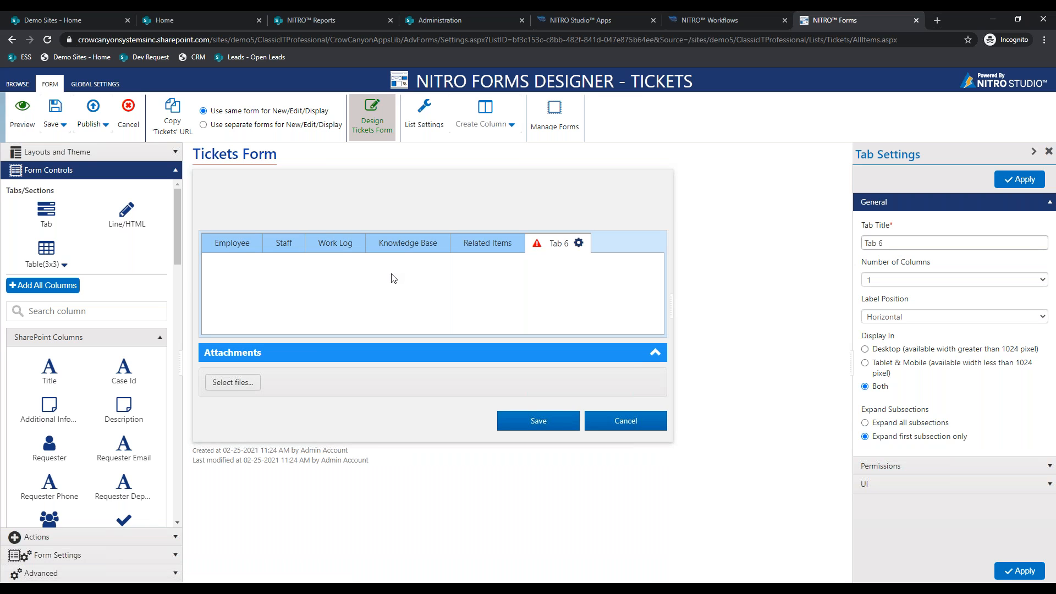
- Search columns for 'Date' and place Assigned Date, First Responded On and Closed Date in Tab 6
{"action": "scroll", "coordinate": [111, 431], "scroll_direction": "down", "scroll_amount": 1}
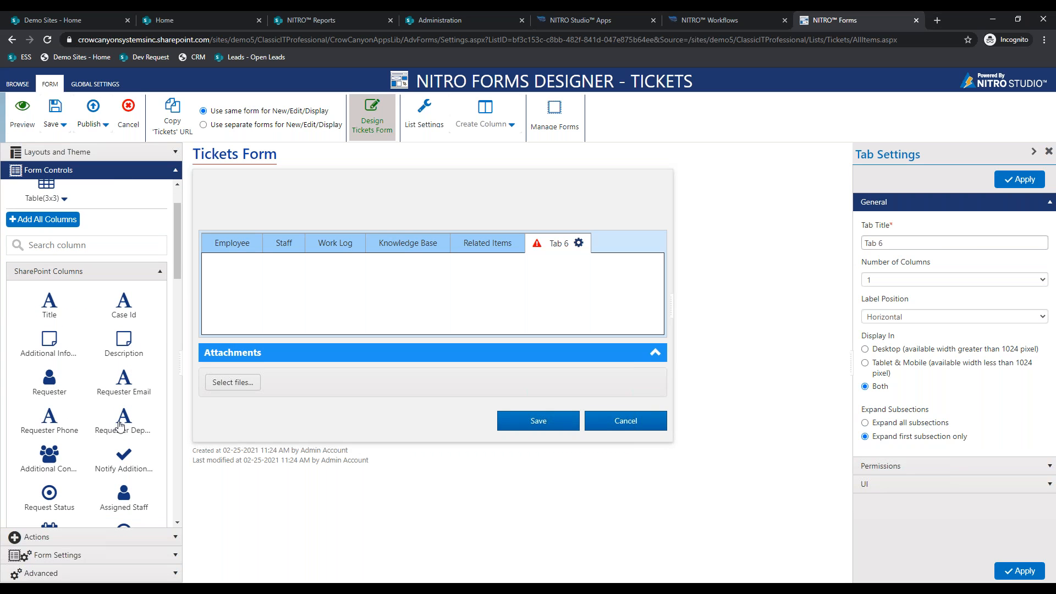
{"action": "left_click", "coordinate": [121, 244]}
{"action": "type", "text": "Date"}
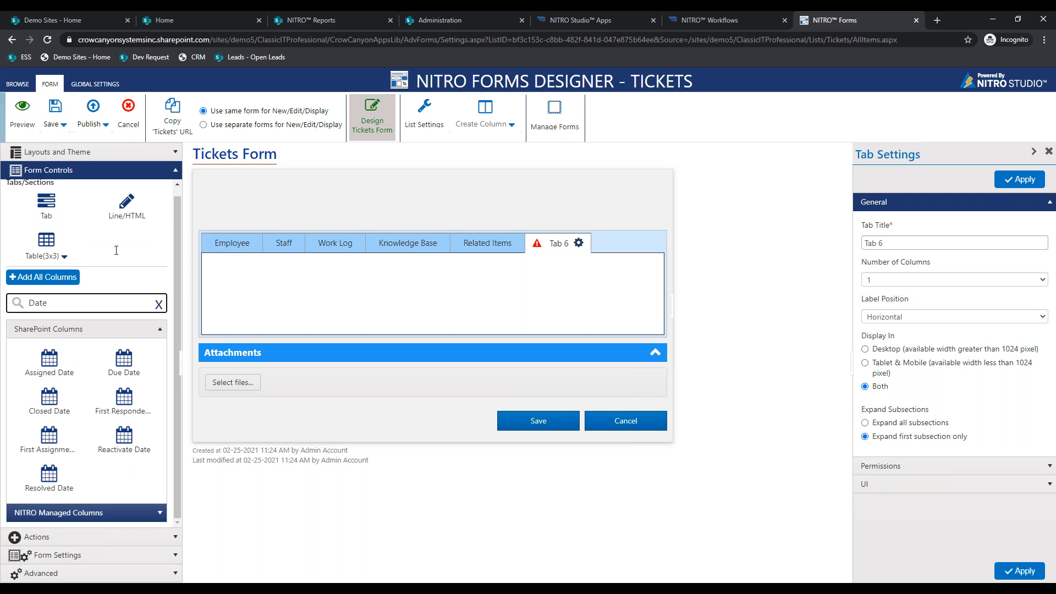
{"action": "left_click_drag", "start_coordinate": [49, 359], "coordinate": [279, 300]}
{"action": "left_click_drag", "start_coordinate": [142, 396], "coordinate": [284, 290]}
{"action": "left_click_drag", "start_coordinate": [49, 397], "coordinate": [312, 290]}
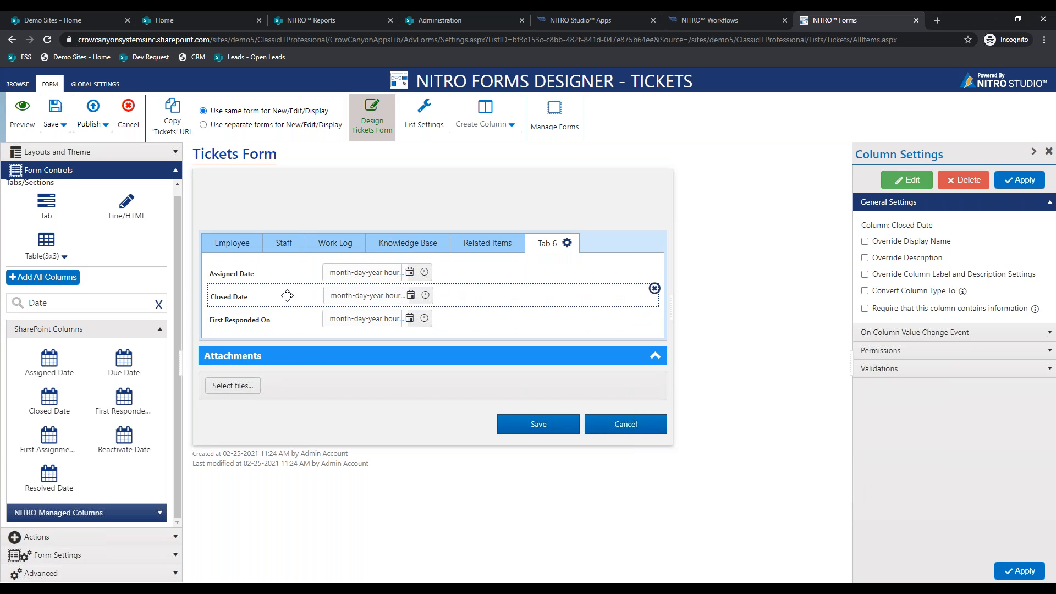
- Remove Closed Date and First Responded On, then add Requester Phone to Tab 6
{"action": "left_click", "coordinate": [654, 289]}
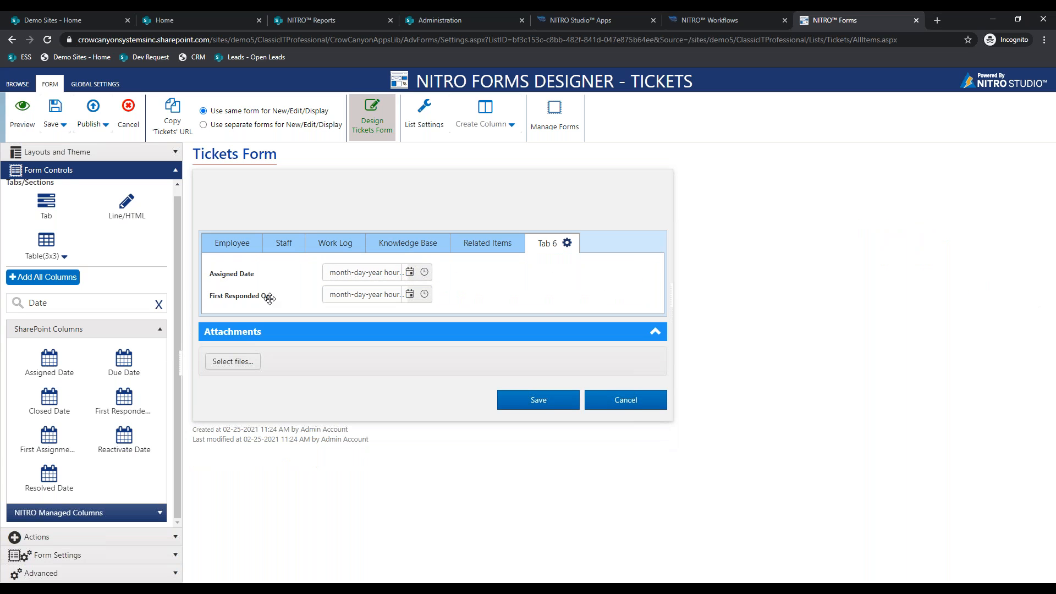
{"action": "left_click", "coordinate": [266, 297]}
{"action": "left_click", "coordinate": [654, 288]}
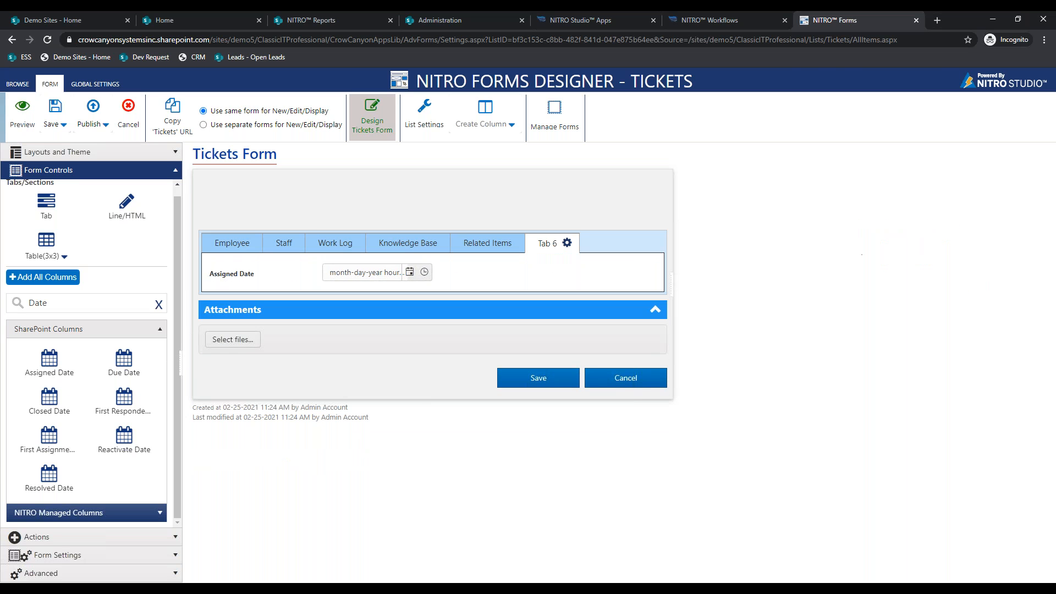
{"action": "left_click", "coordinate": [154, 303]}
{"action": "left_click_drag", "start_coordinate": [28, 488], "coordinate": [364, 278]}
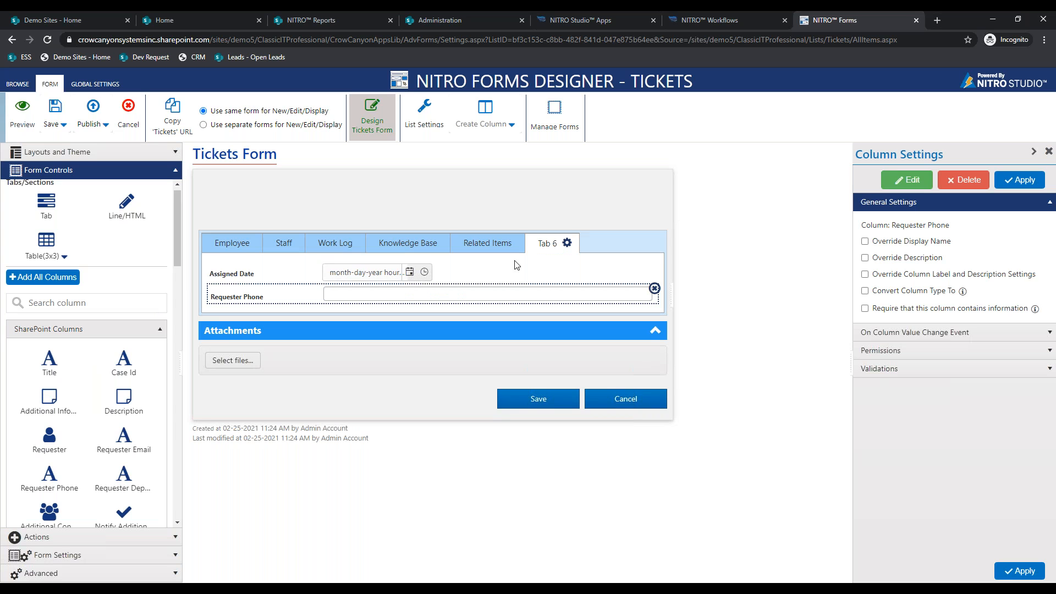
{"action": "left_click", "coordinate": [511, 133]}
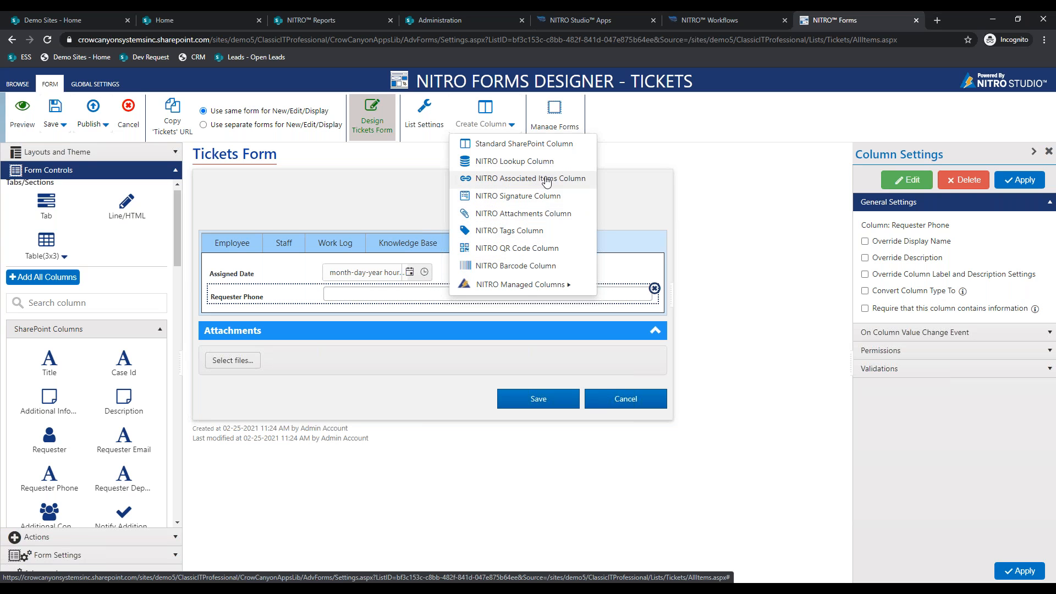
{"action": "left_click", "coordinate": [783, 174]}
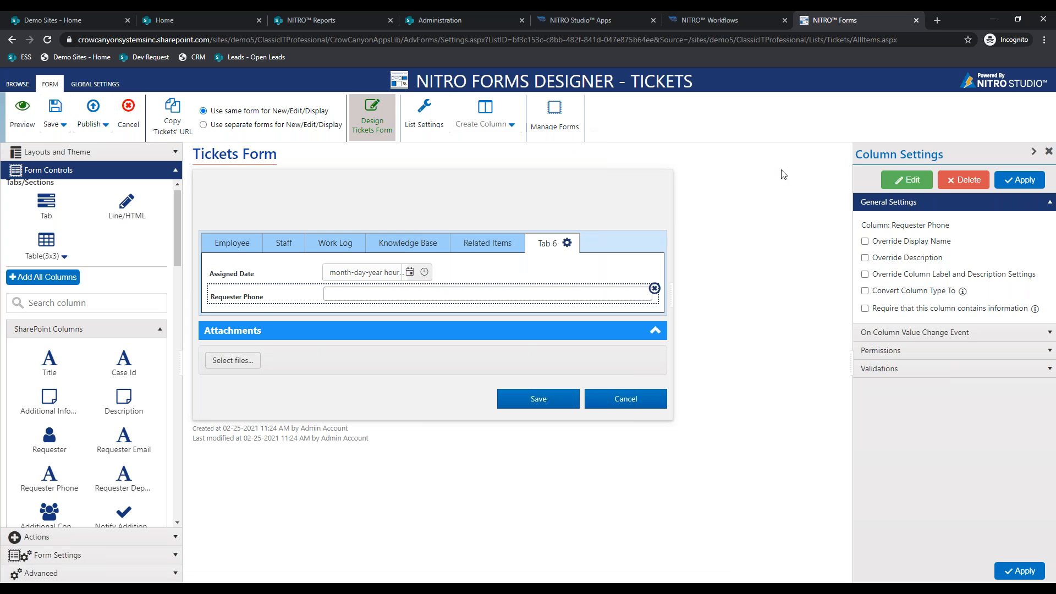
{"action": "left_click", "coordinate": [908, 177]}
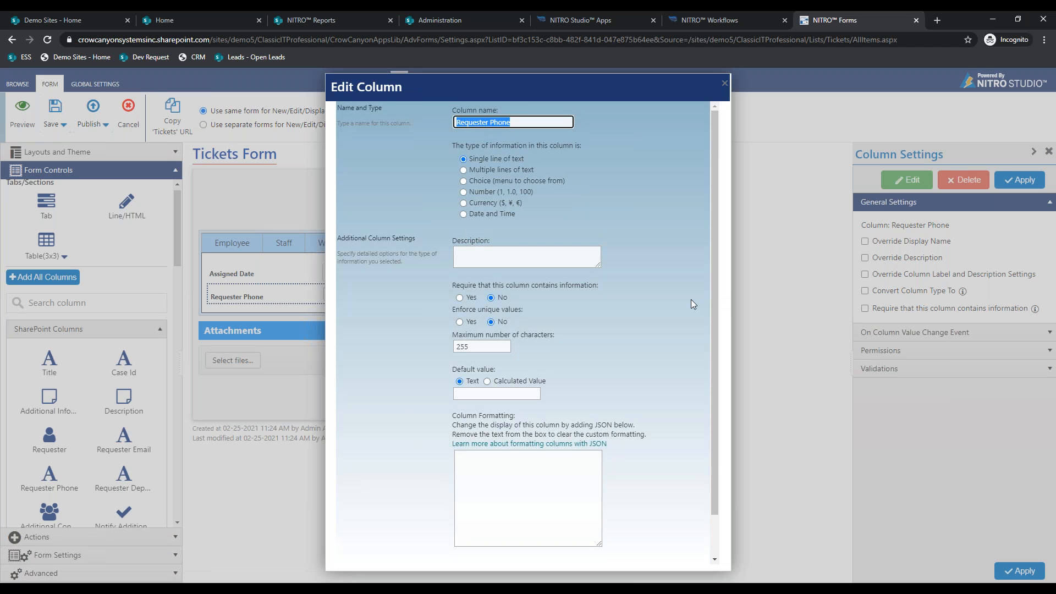
{"action": "scroll", "coordinate": [692, 301], "scroll_direction": "down", "scroll_amount": 1}
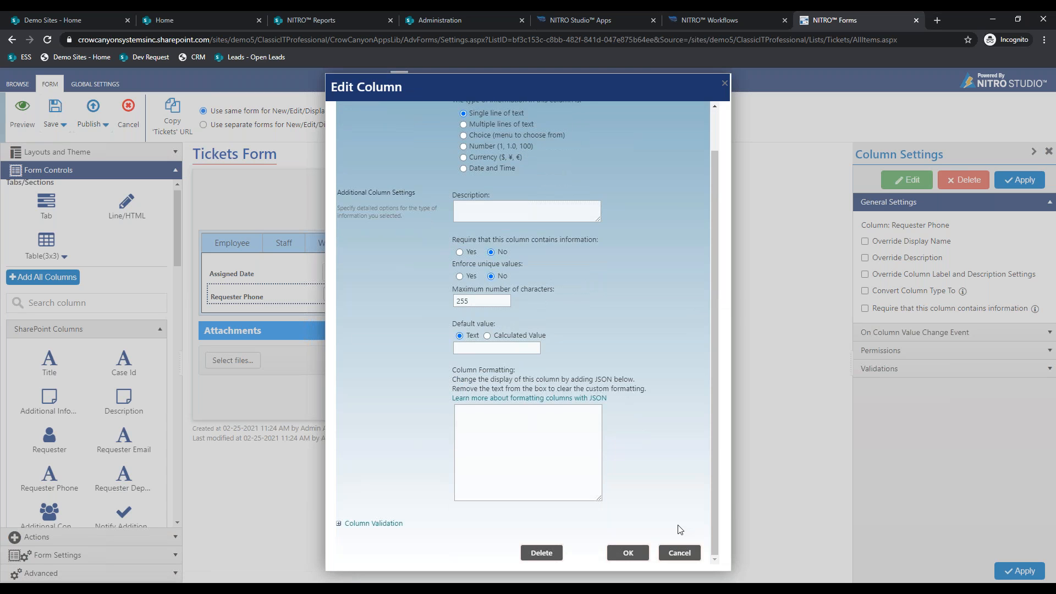
{"action": "left_click", "coordinate": [679, 553]}
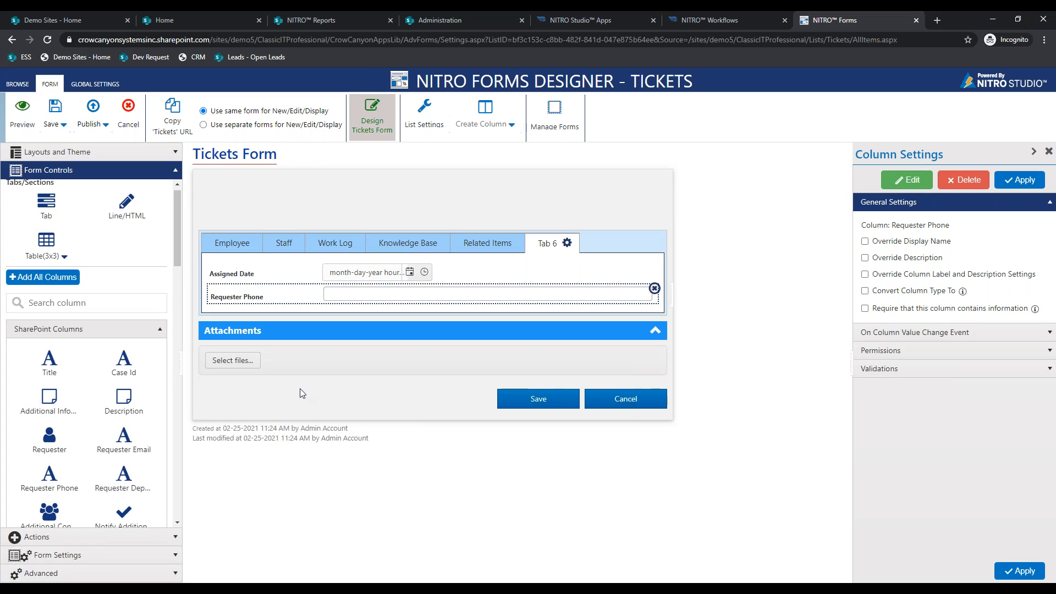
{"action": "left_click", "coordinate": [168, 174]}
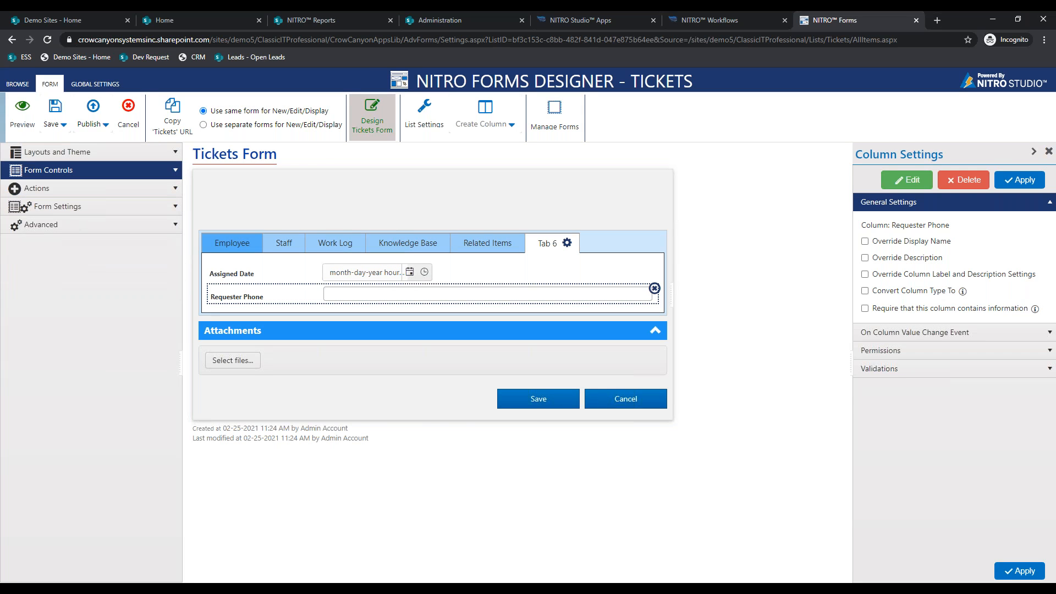
- Open the Employee tab Description field's Permissions and turn on Dynamic condition evaluation
{"action": "left_click", "coordinate": [218, 243]}
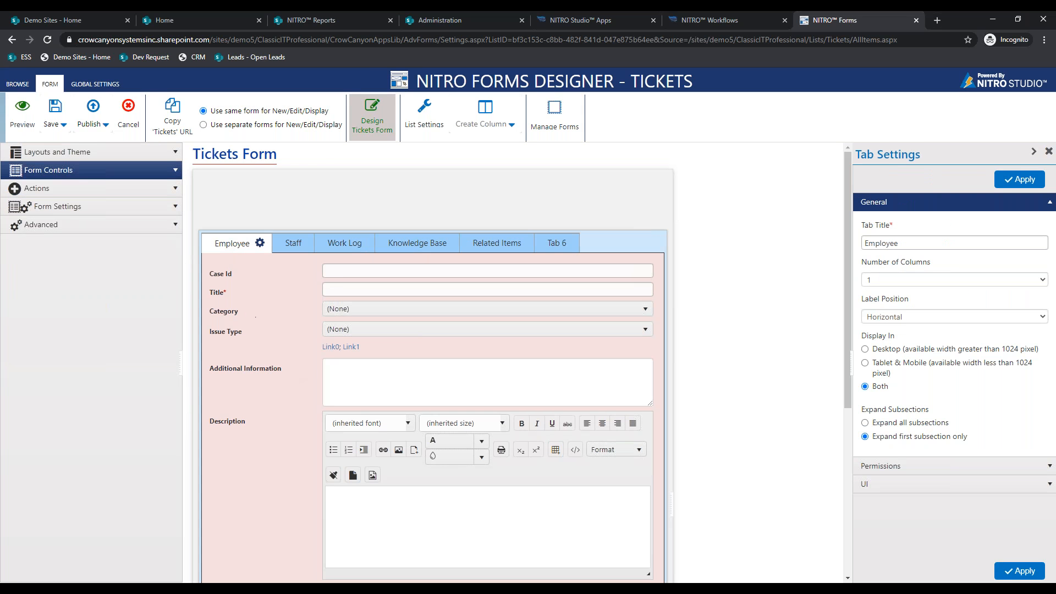
{"action": "left_click", "coordinate": [164, 190]}
{"action": "left_click", "coordinate": [166, 173]}
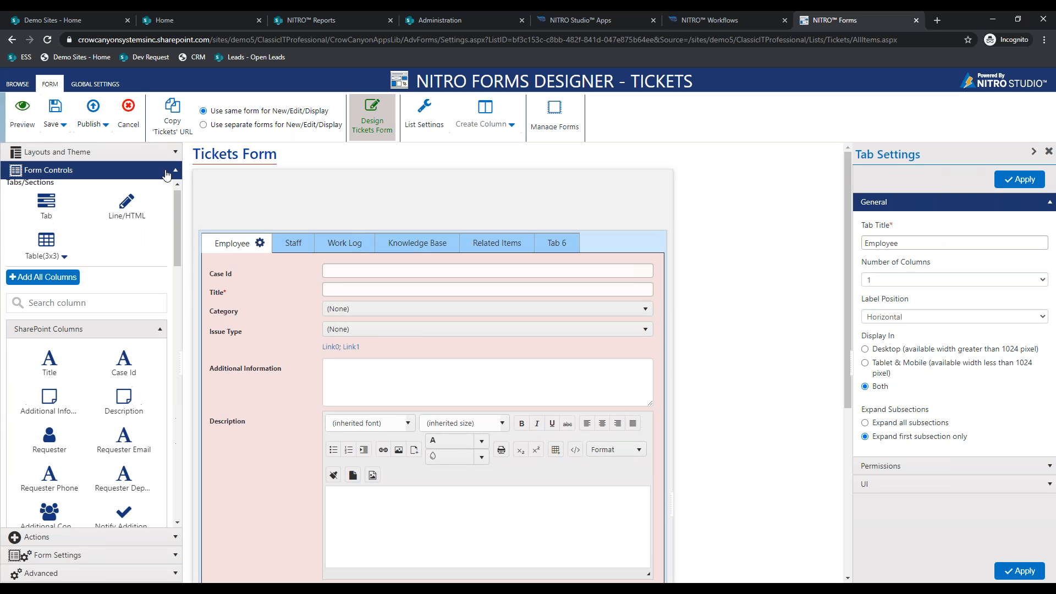
{"action": "left_click", "coordinate": [167, 173]}
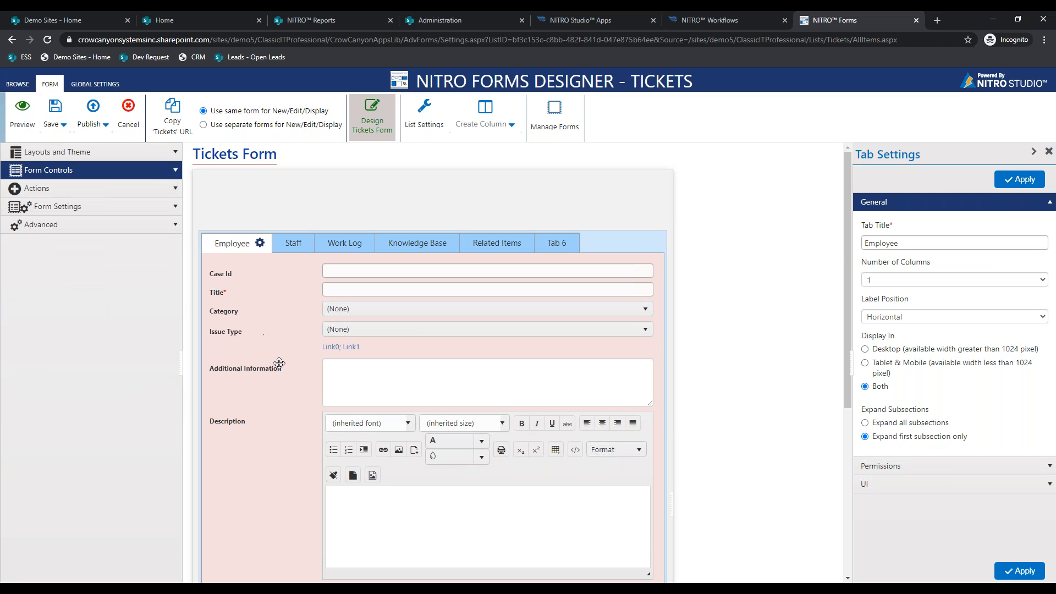
{"action": "scroll", "coordinate": [266, 394], "scroll_direction": "down", "scroll_amount": 3}
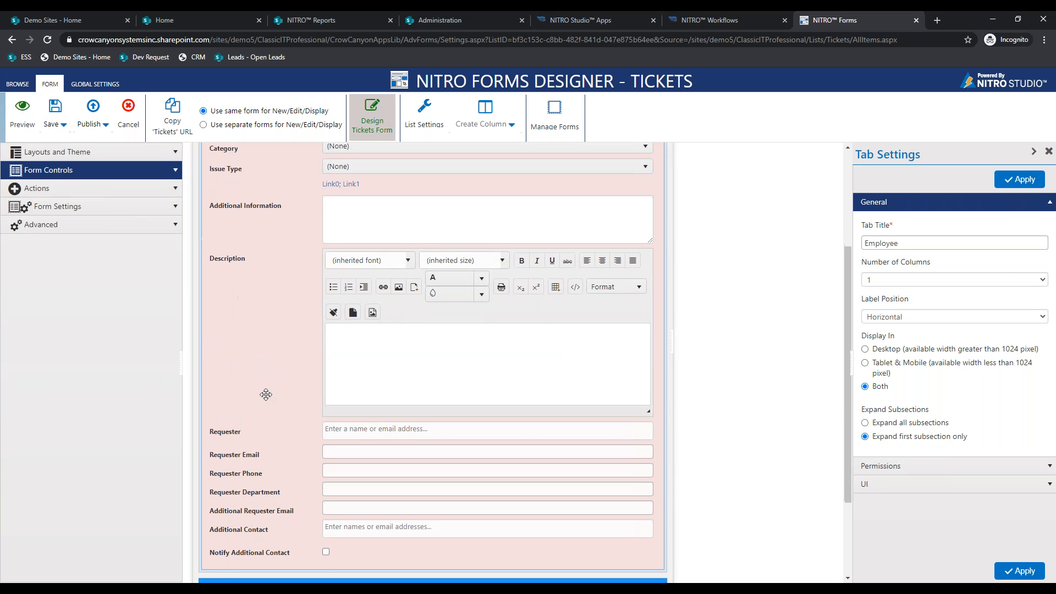
{"action": "left_click", "coordinate": [421, 362]}
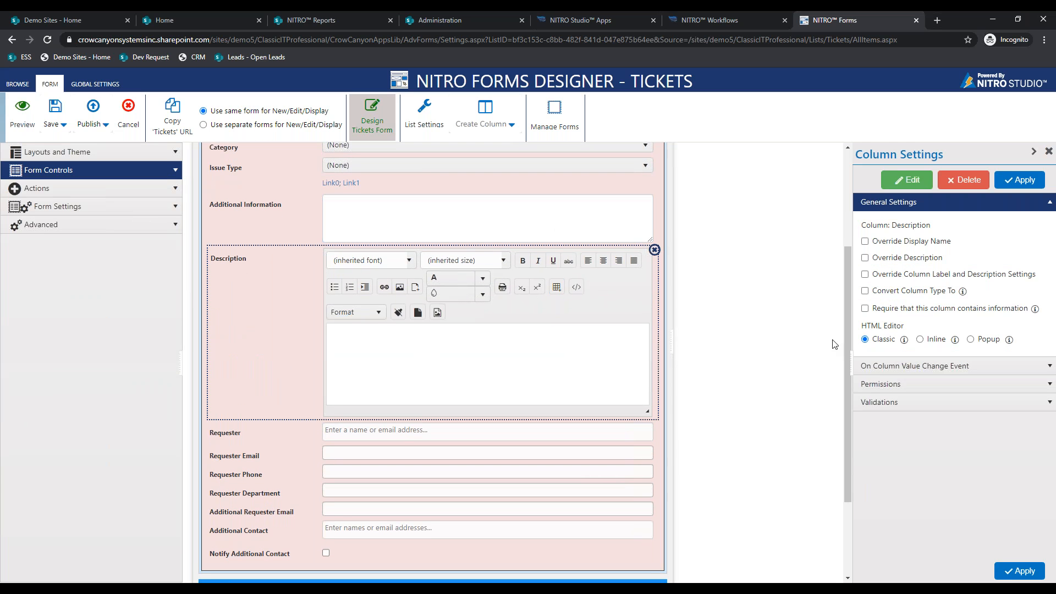
{"action": "left_click", "coordinate": [902, 384]}
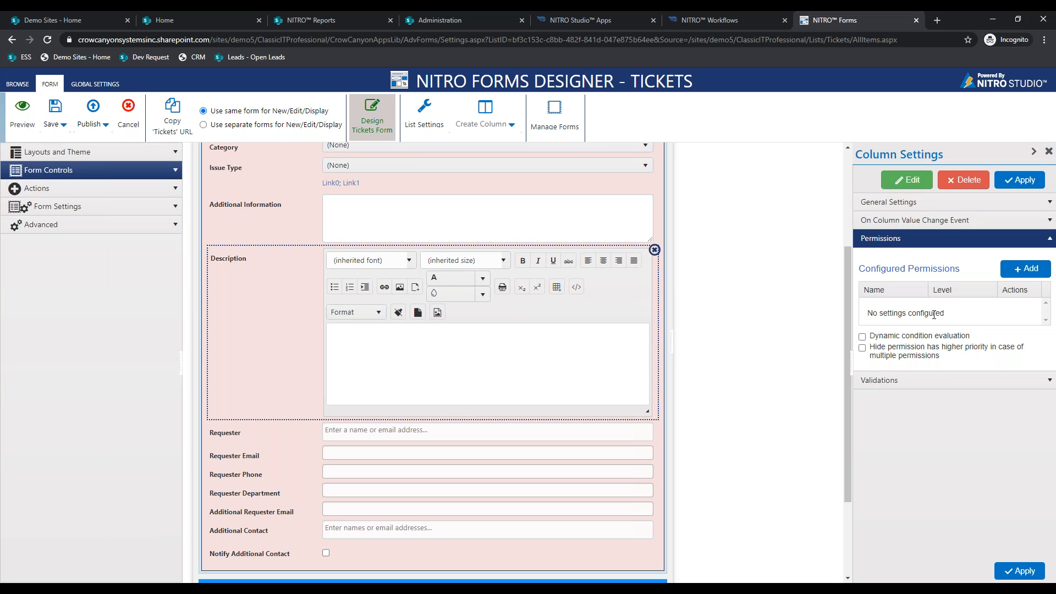
{"action": "left_click", "coordinate": [923, 337]}
- Add a Show rule with condition Category equal Hardware Request
{"action": "left_click", "coordinate": [1025, 269]}
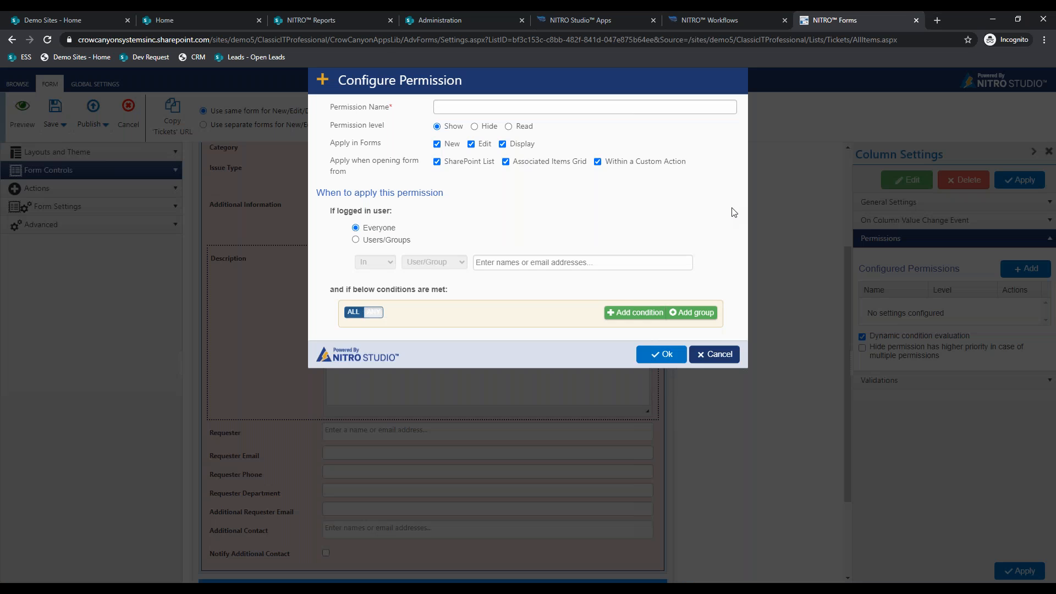
{"action": "left_click", "coordinate": [493, 125]}
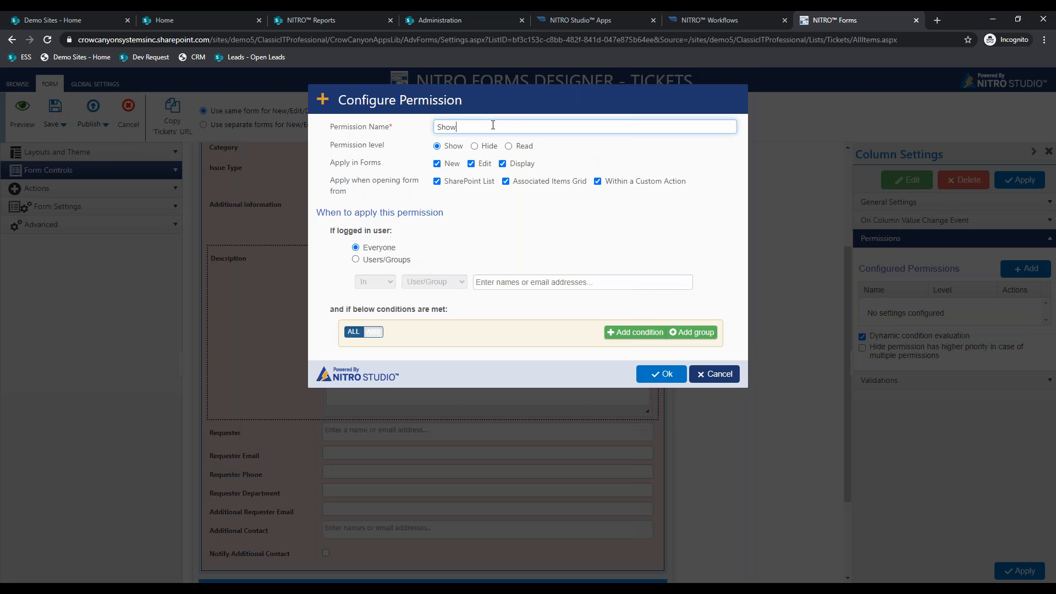
{"action": "left_click", "coordinate": [635, 332]}
{"action": "left_click", "coordinate": [409, 354]}
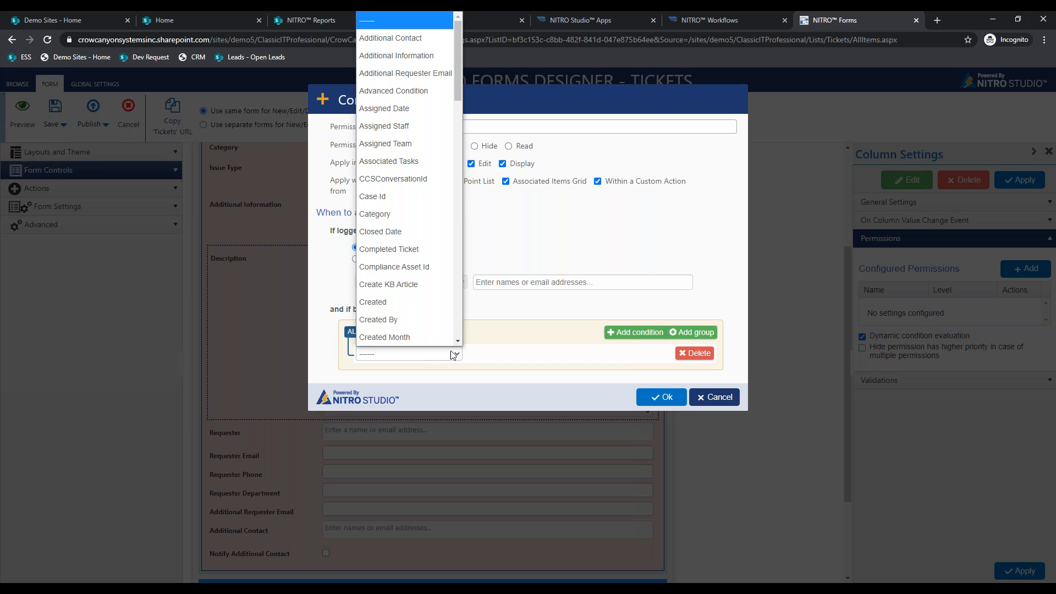
{"action": "left_click", "coordinate": [435, 214]}
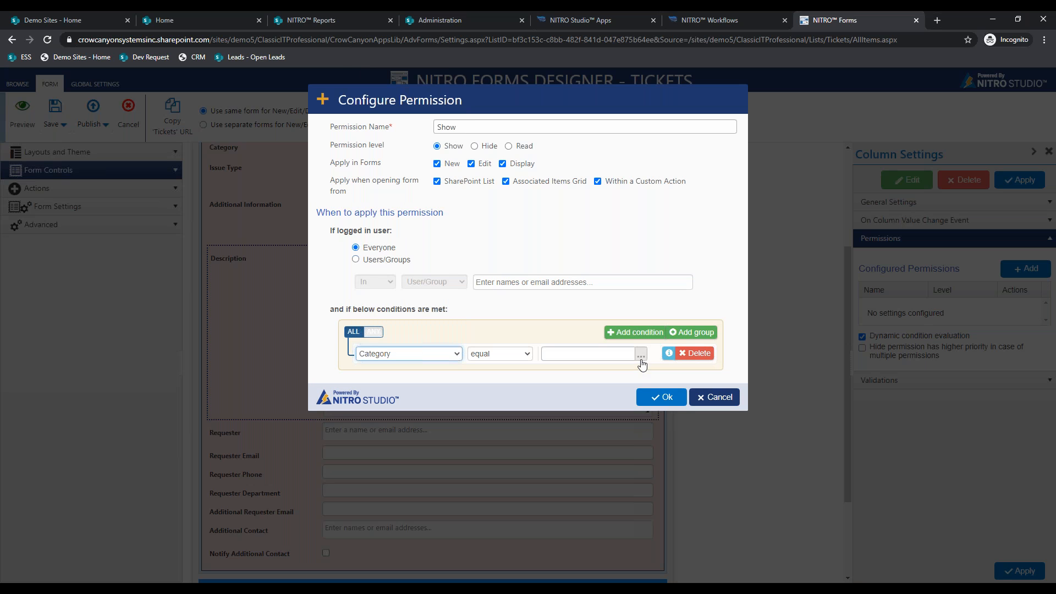
{"action": "left_click", "coordinate": [641, 354]}
{"action": "left_click", "coordinate": [511, 154]}
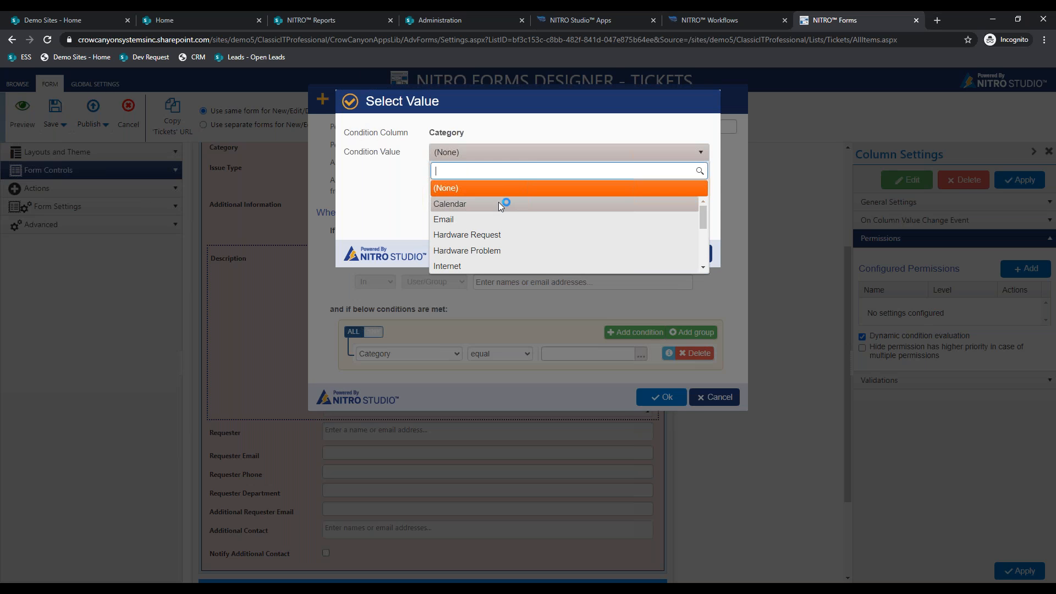
{"action": "left_click", "coordinate": [498, 234]}
{"action": "left_click", "coordinate": [635, 250]}
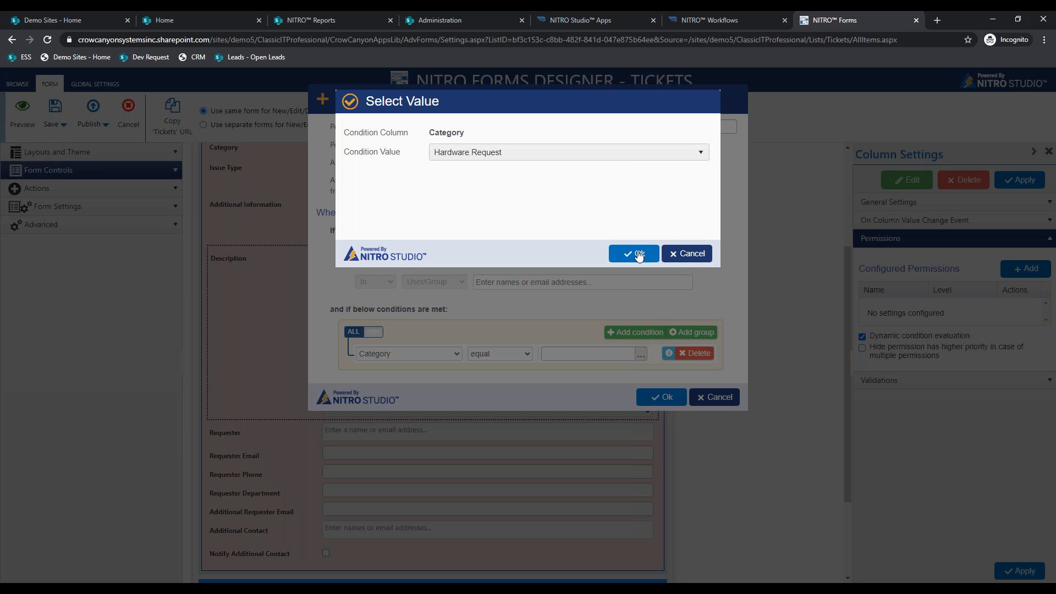
{"action": "left_click", "coordinate": [655, 399]}
- Add a Hide rule named 'Hide' with condition Category not equal Hardware Request
{"action": "left_click", "coordinate": [1024, 269]}
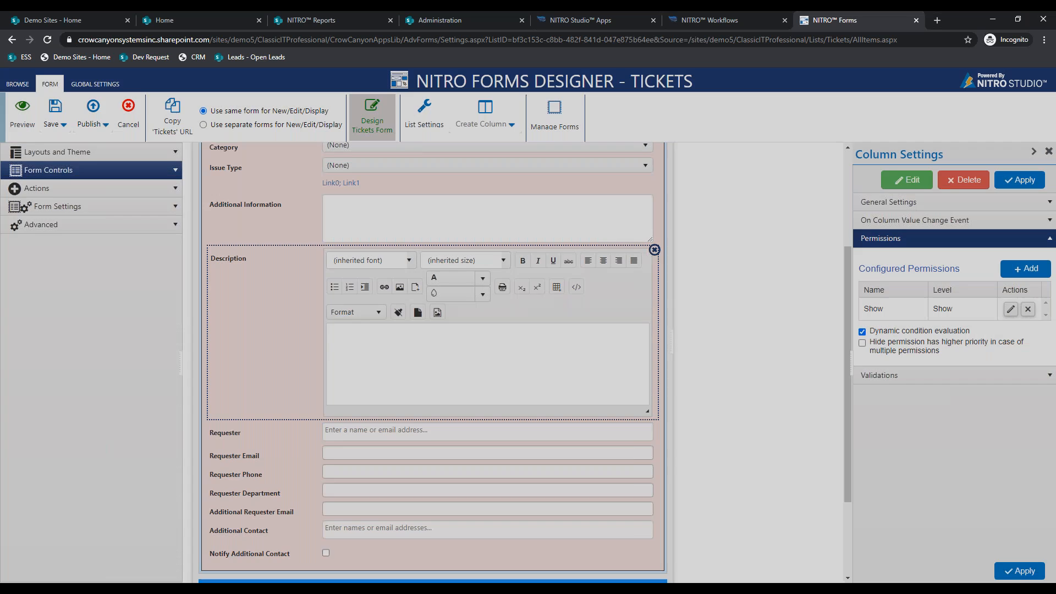
{"action": "left_click", "coordinate": [474, 147]}
{"action": "left_click", "coordinate": [475, 132]}
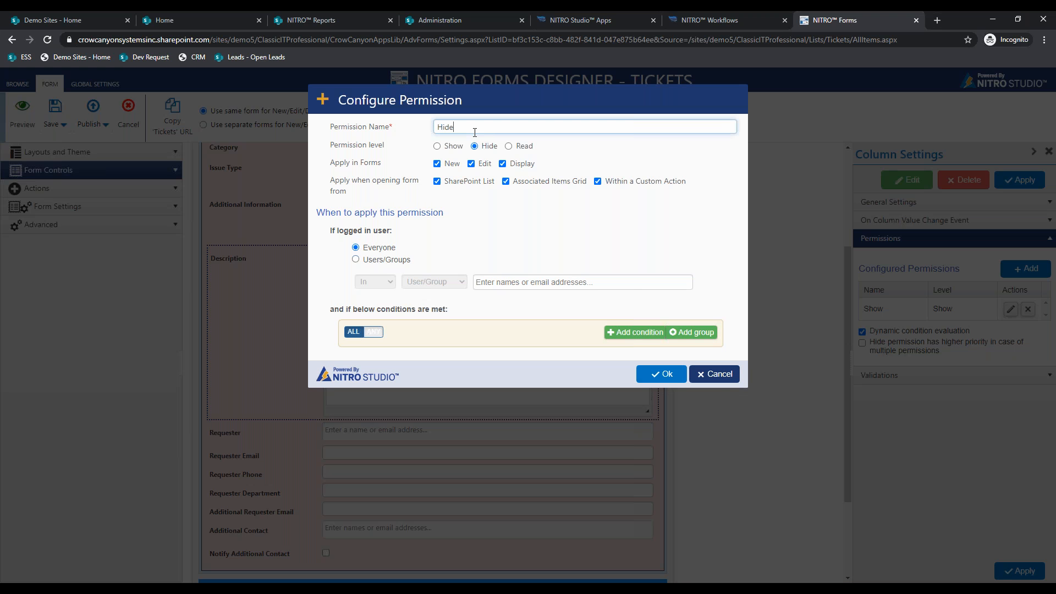
{"action": "type", "text": "Hide"}
{"action": "left_click", "coordinate": [635, 332]}
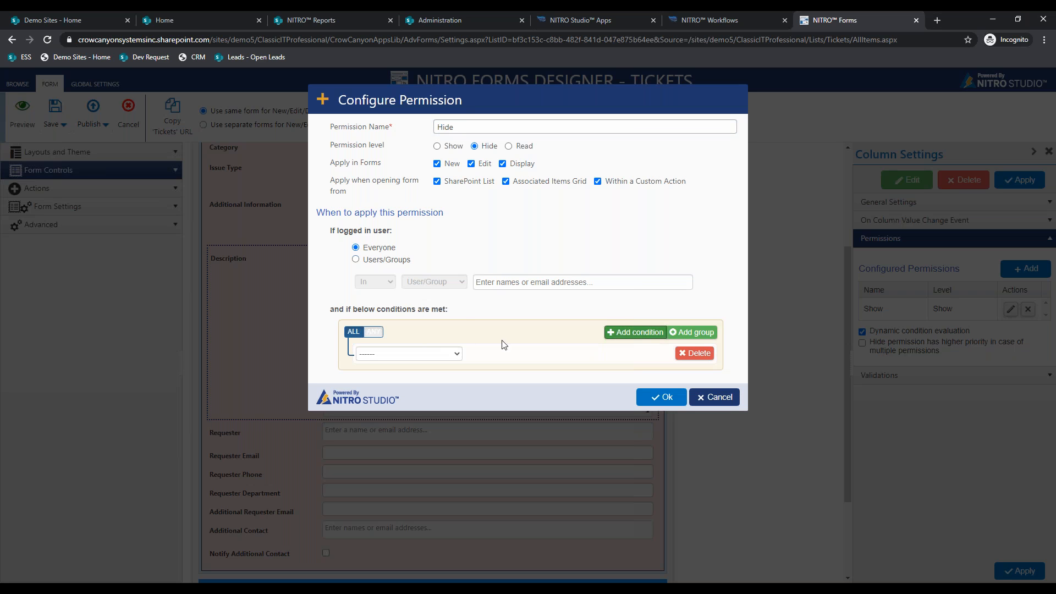
{"action": "left_click", "coordinate": [451, 352]}
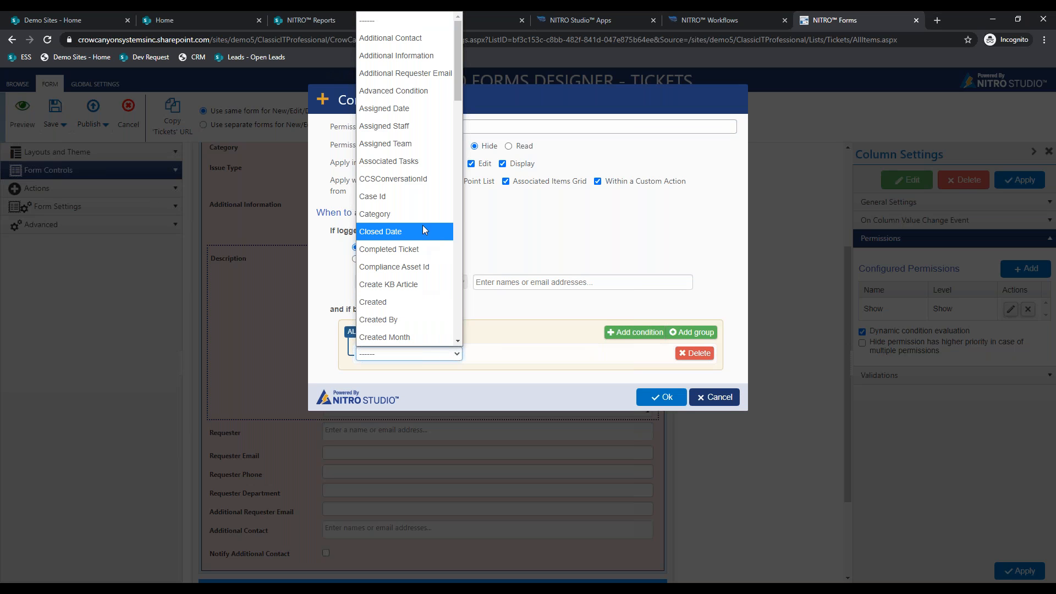
{"action": "left_click", "coordinate": [424, 220]}
{"action": "left_click", "coordinate": [514, 354]}
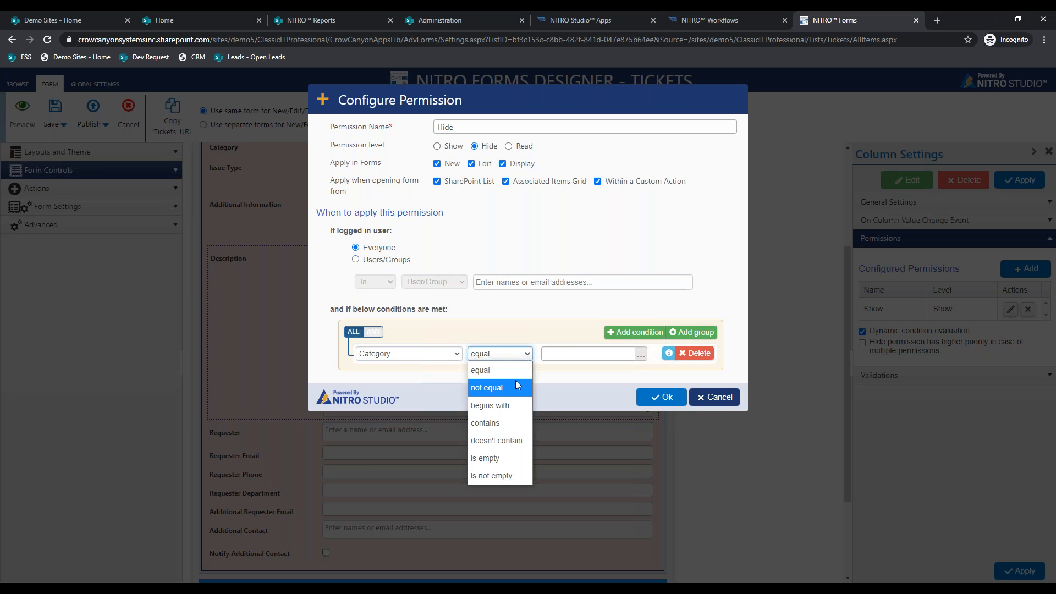
{"action": "left_click", "coordinate": [517, 385]}
{"action": "left_click", "coordinate": [641, 354]}
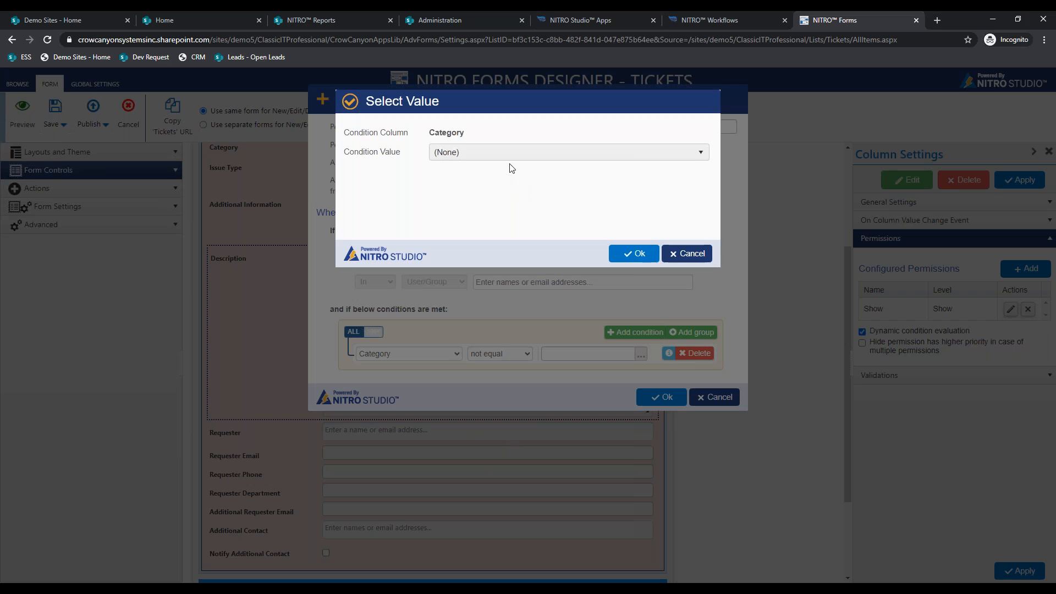
{"action": "left_click", "coordinate": [504, 153]}
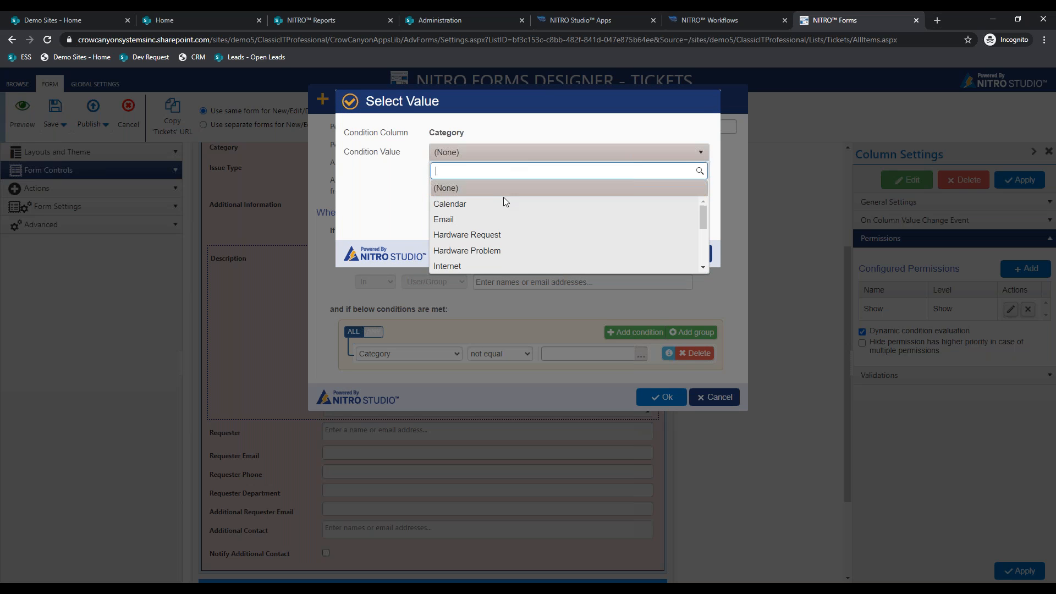
{"action": "left_click", "coordinate": [507, 232]}
{"action": "left_click", "coordinate": [616, 254]}
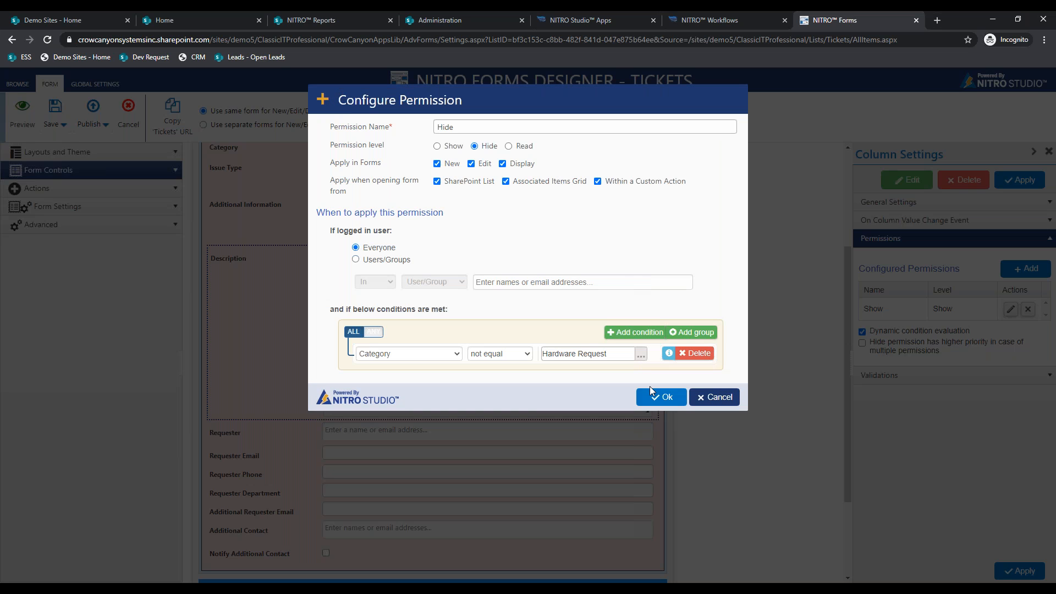
{"action": "left_click", "coordinate": [653, 400]}
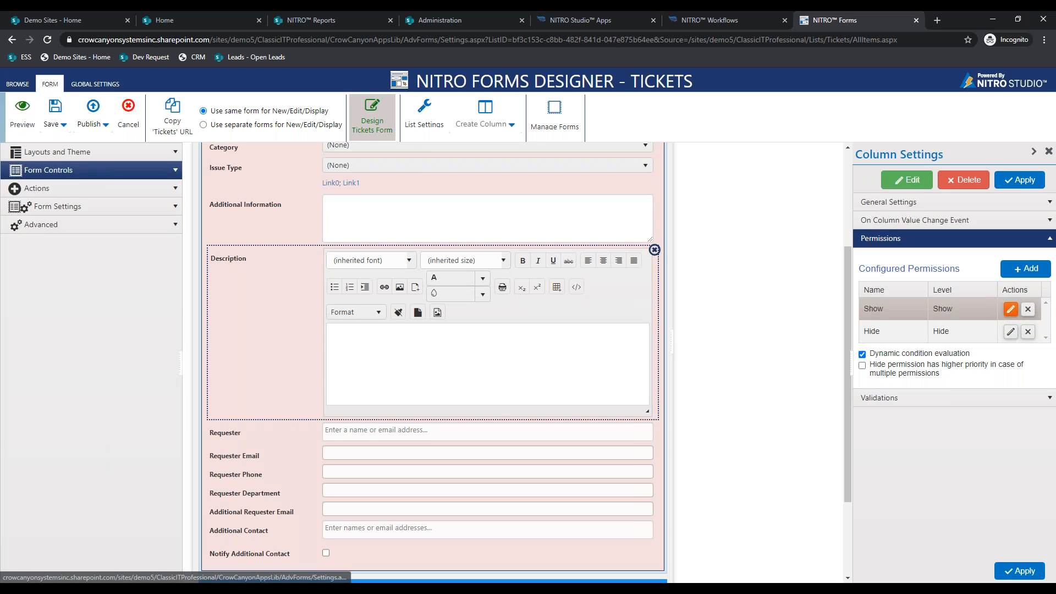
- Recheck the Show rule, then Apply the Description column settings
{"action": "left_click", "coordinate": [1010, 308]}
{"action": "left_click", "coordinate": [715, 397]}
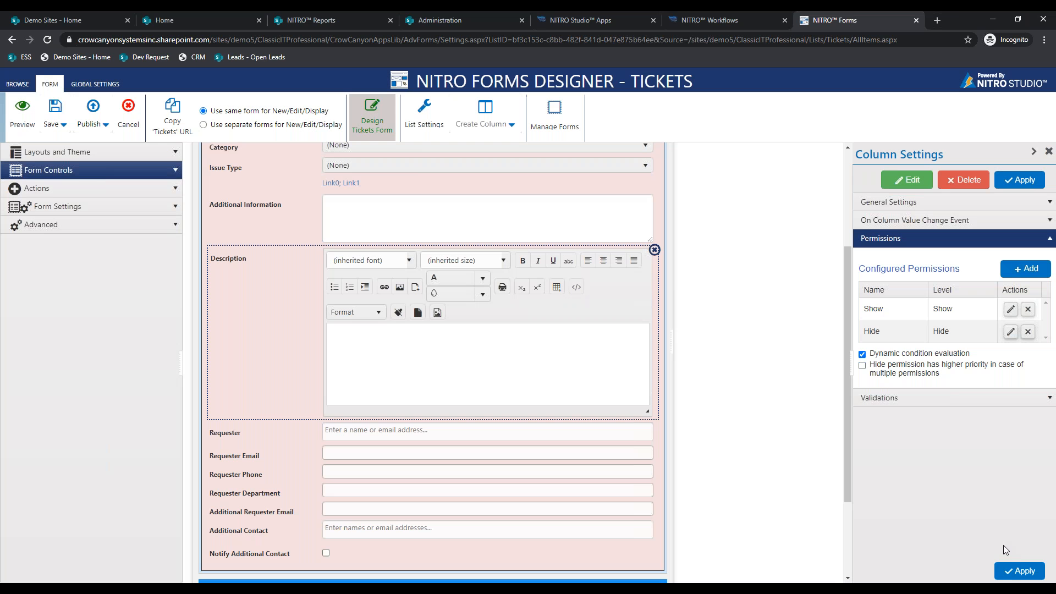
{"action": "left_click", "coordinate": [1023, 570]}
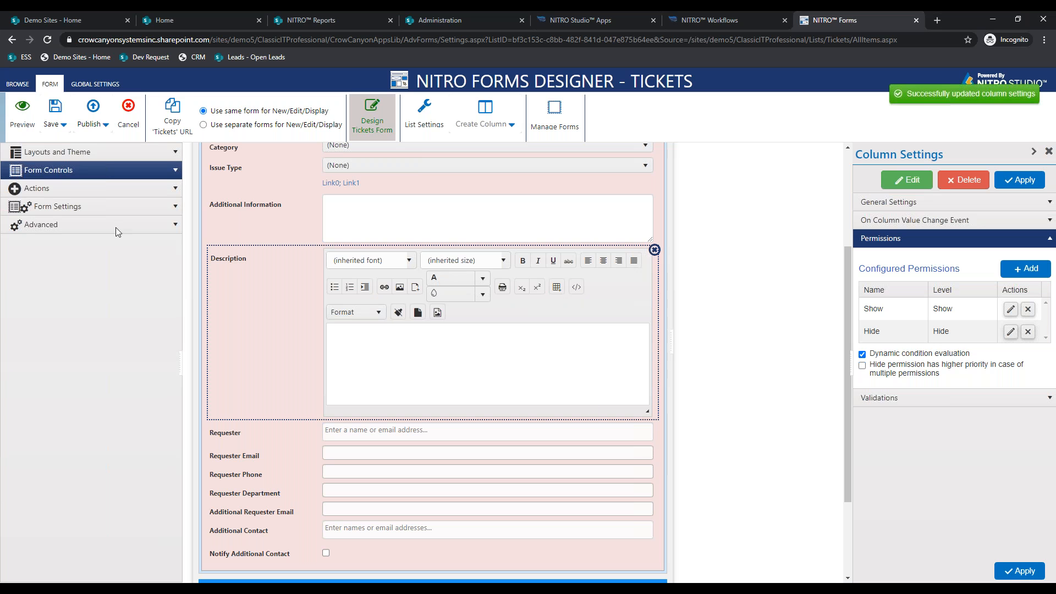
- Preview the New Form and set Category to Hardware Request to check the Description field appears
{"action": "left_click", "coordinate": [25, 121]}
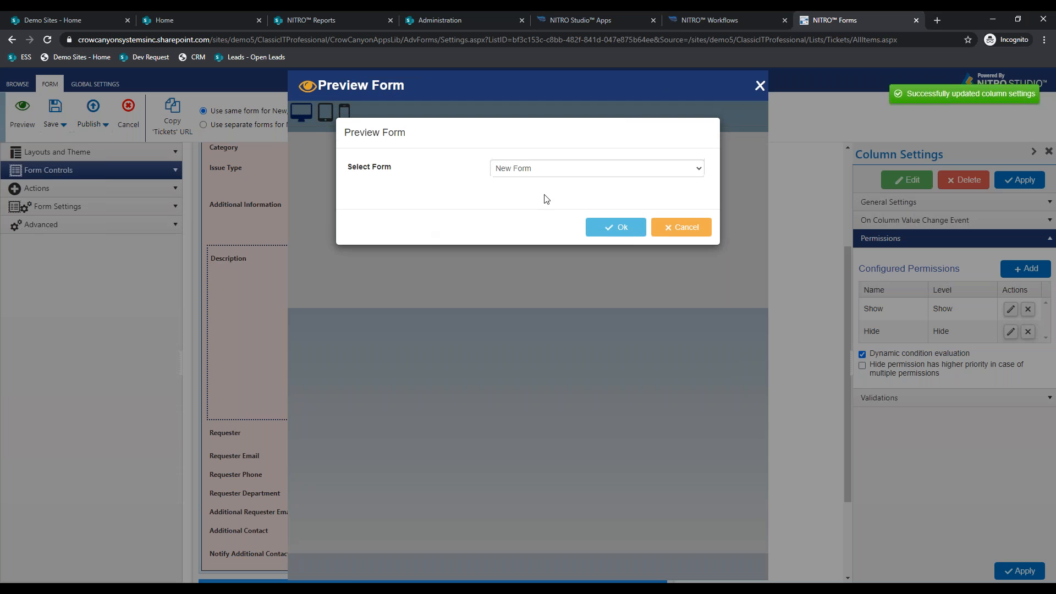
{"action": "left_click", "coordinate": [623, 228]}
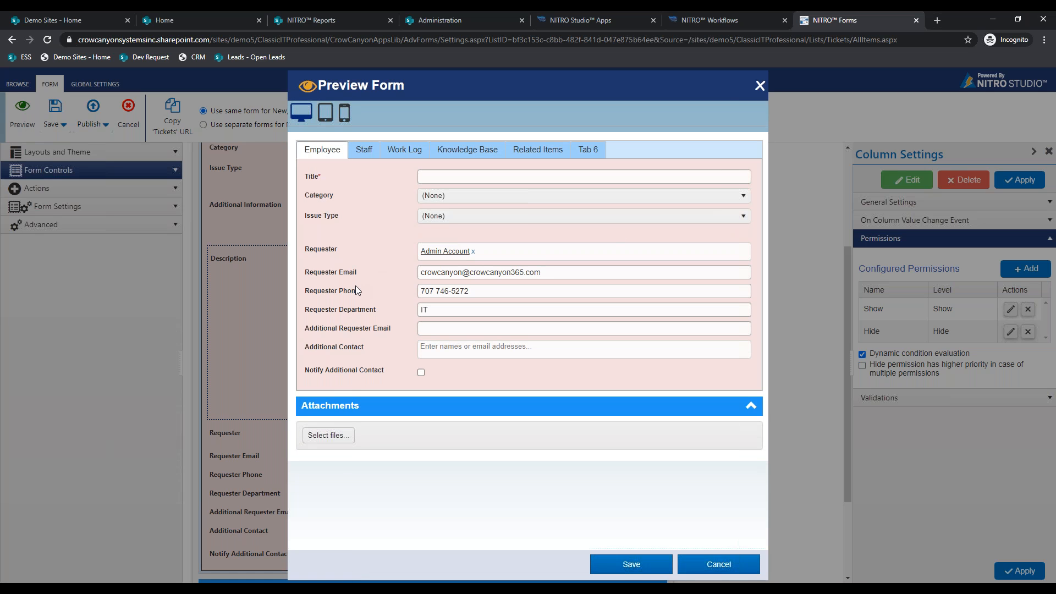
{"action": "left_click", "coordinate": [444, 198]}
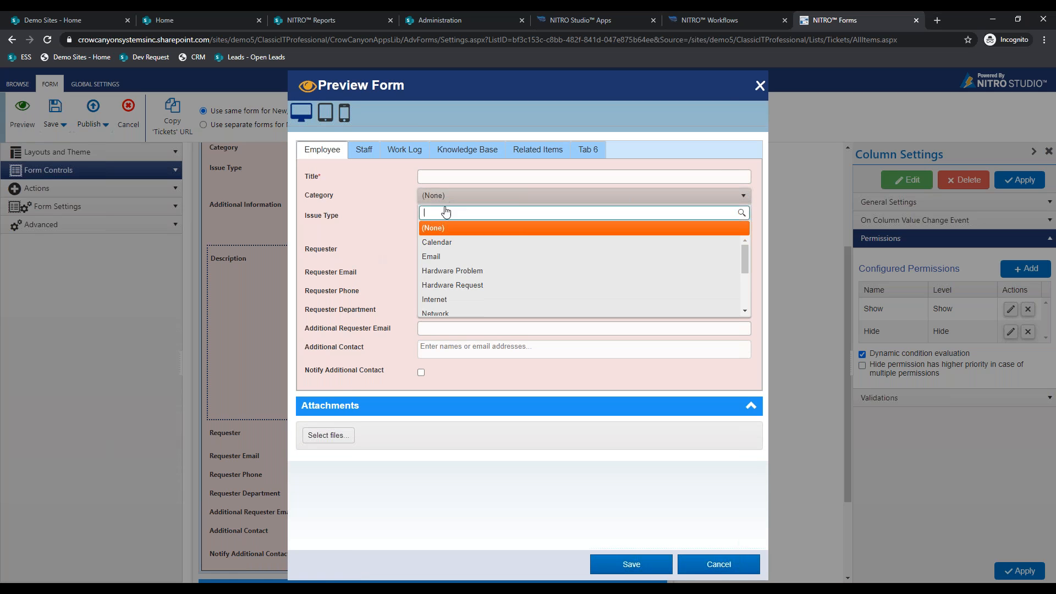
{"action": "left_click", "coordinate": [477, 285]}
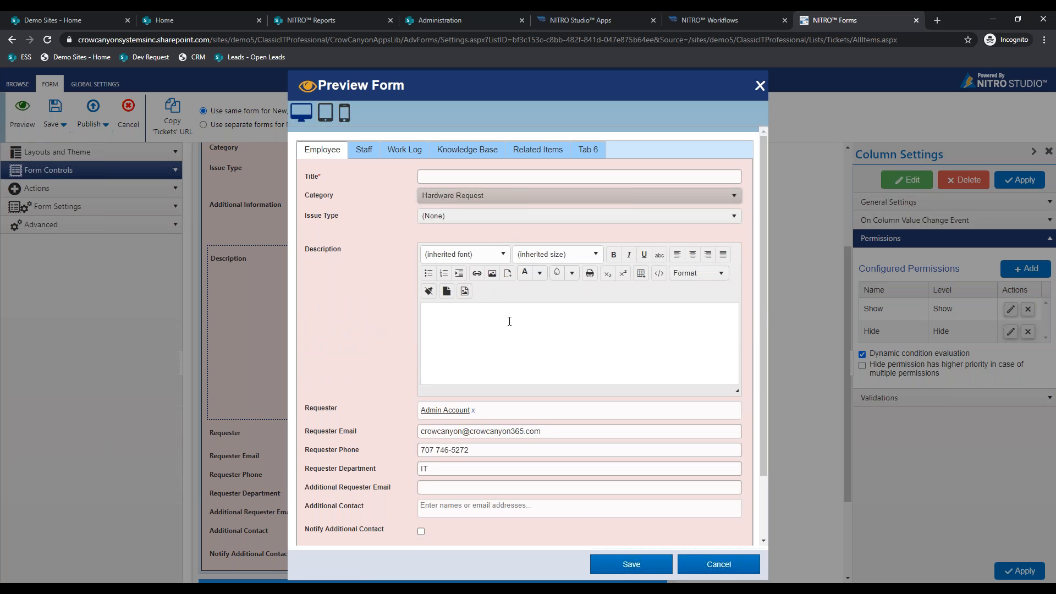
{"action": "left_click", "coordinate": [715, 564]}
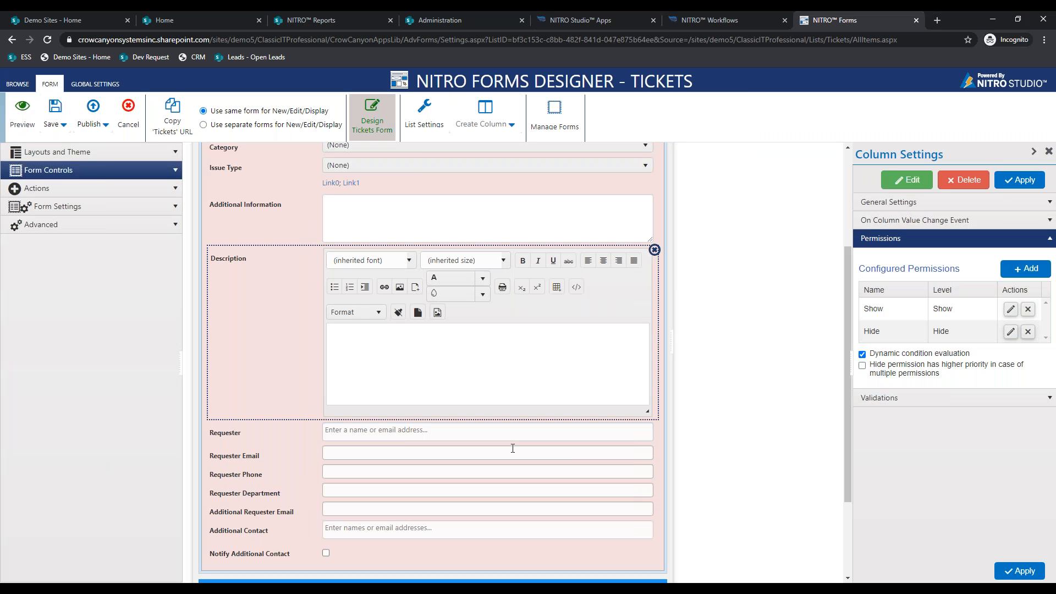
- Review the Form Settings, Advanced and Actions panels, then go to NITRO Workflows
{"action": "left_click", "coordinate": [174, 216]}
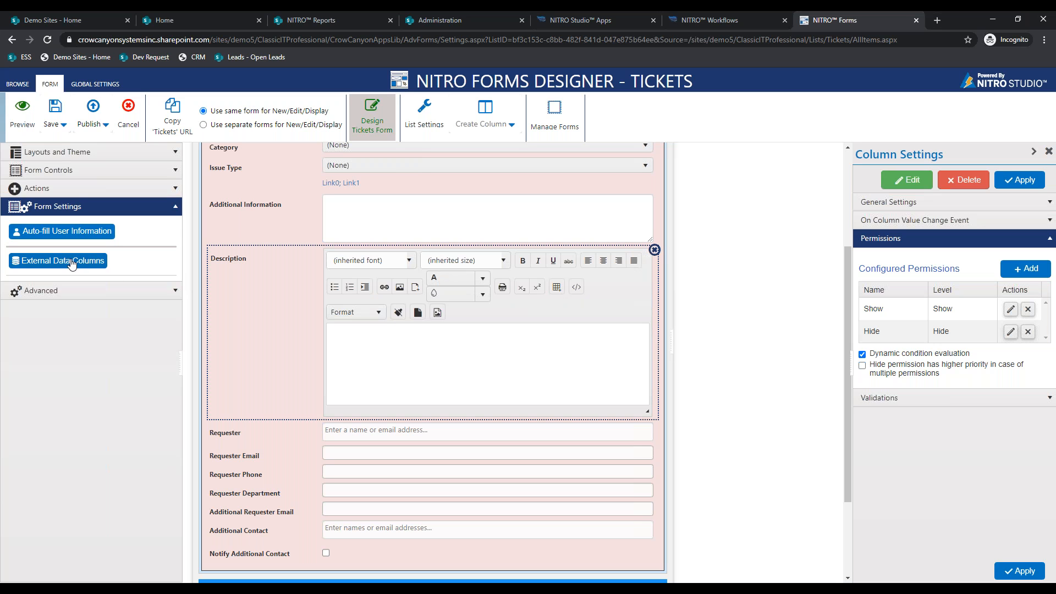
{"action": "left_click", "coordinate": [121, 292]}
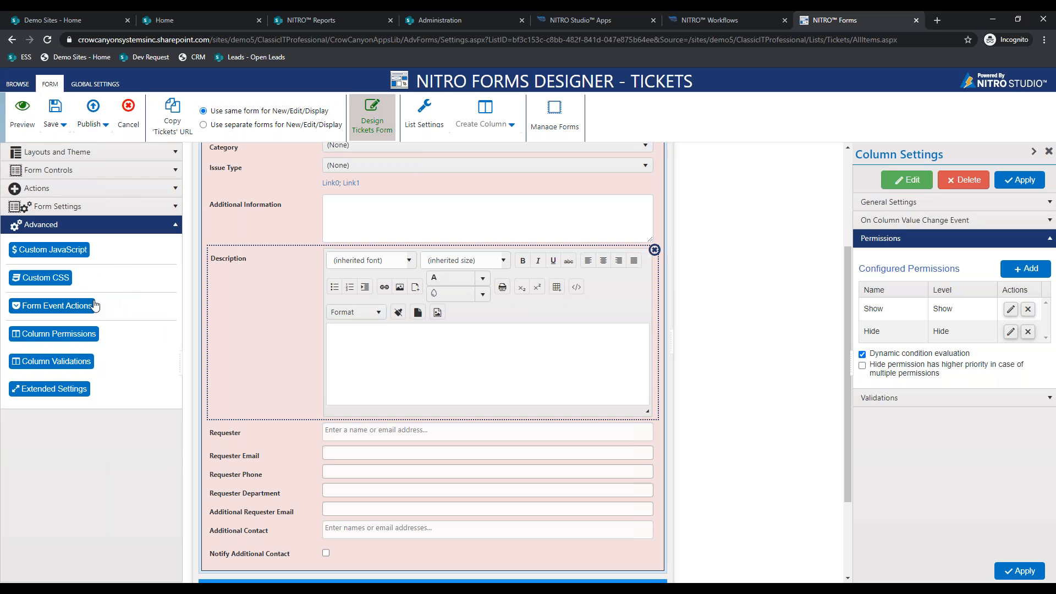
{"action": "left_click", "coordinate": [113, 188]}
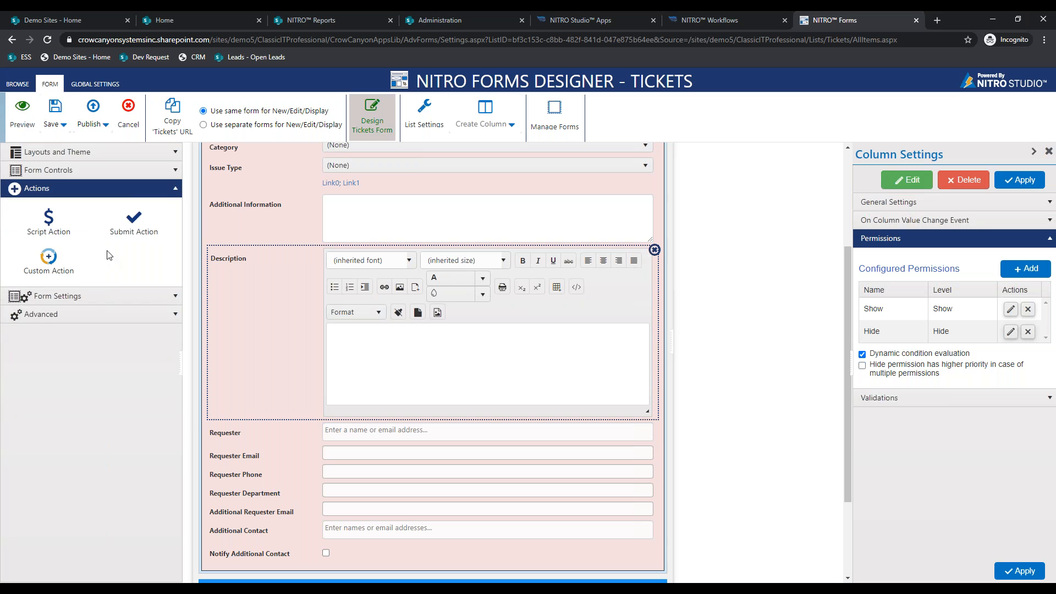
{"action": "left_click", "coordinate": [175, 191]}
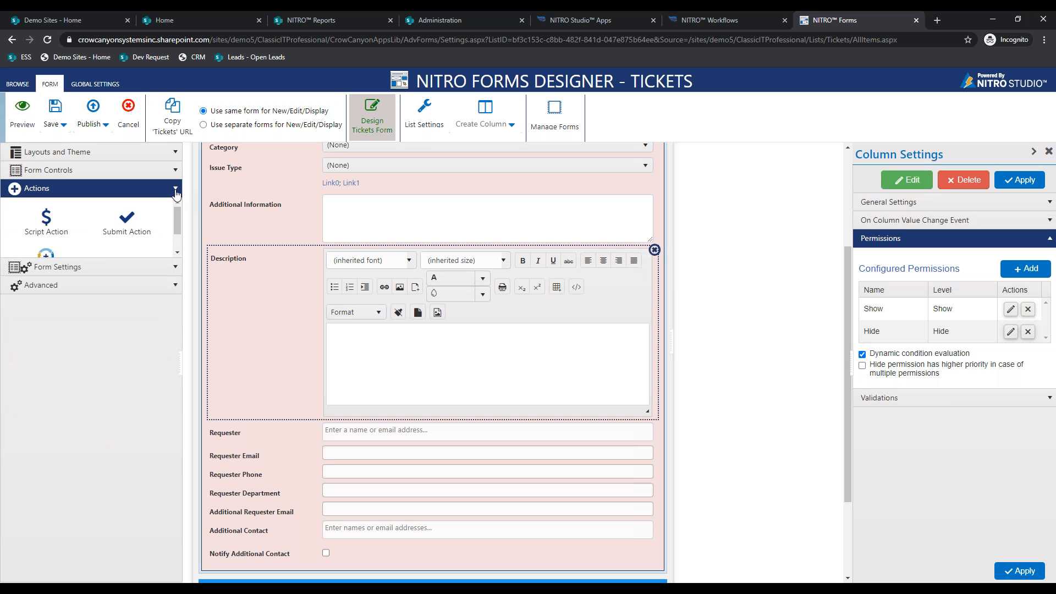
{"action": "scroll", "coordinate": [283, 228], "scroll_direction": "up", "scroll_amount": 3}
{"action": "scroll", "coordinate": [283, 228], "scroll_direction": "up", "scroll_amount": 1}
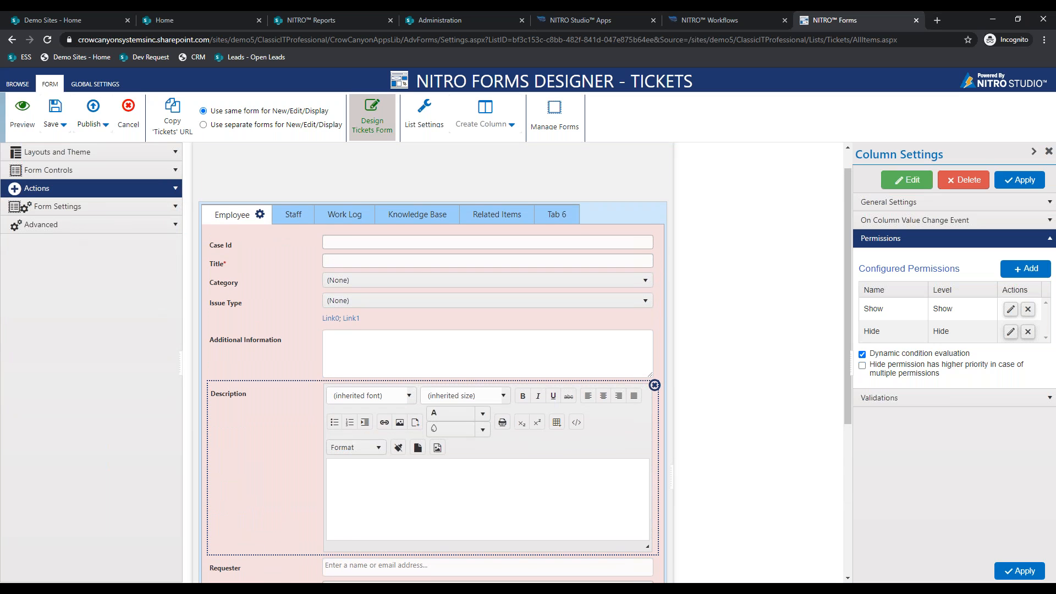
{"action": "scroll", "coordinate": [286, 278], "scroll_direction": "up", "scroll_amount": 2}
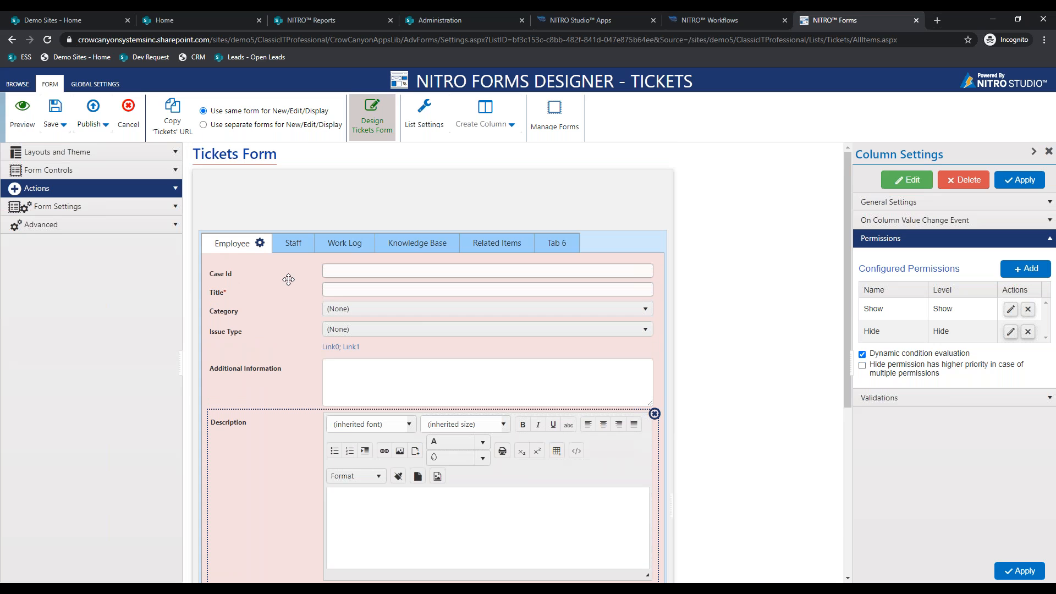
{"action": "left_click", "coordinate": [726, 18]}
{"action": "left_click", "coordinate": [817, 308]}
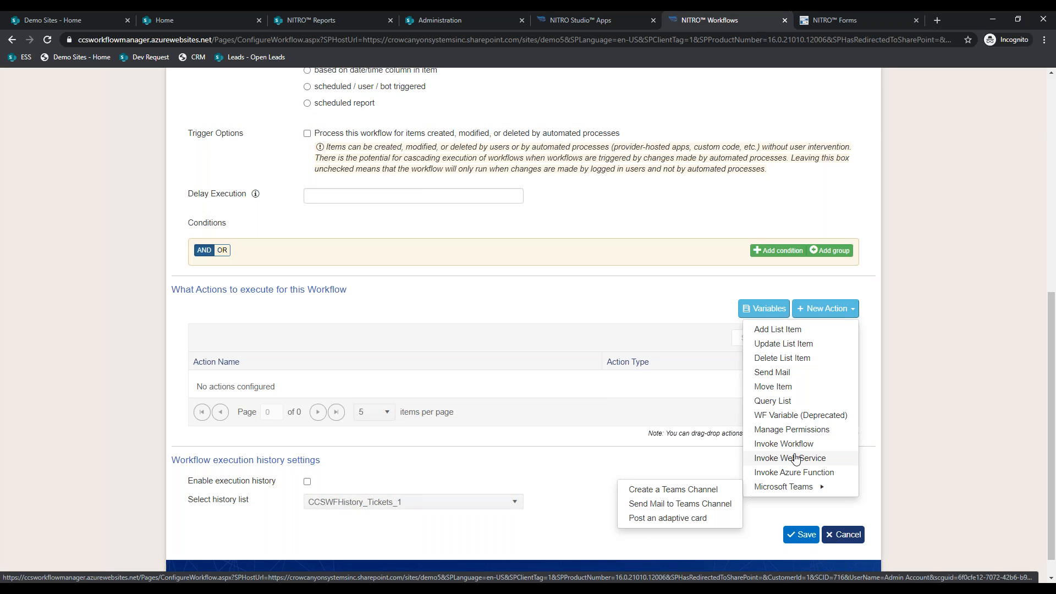
- Check the Invoke Web Service action's HTTP methods, cancel it, and return to the IT Helpdesk Classic dashboard
{"action": "left_click", "coordinate": [796, 458]}
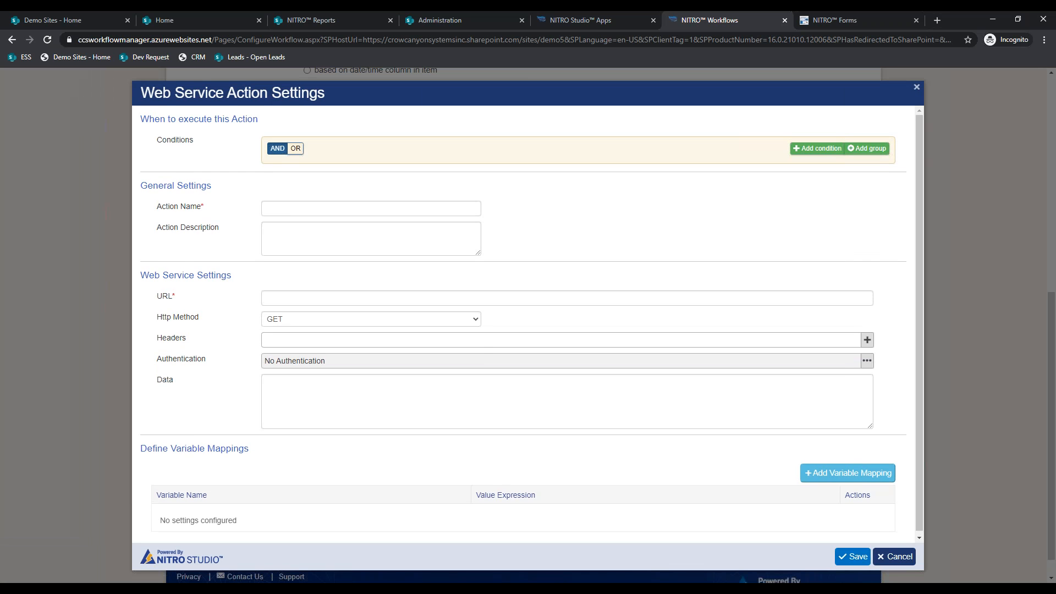
{"action": "left_click", "coordinate": [413, 320]}
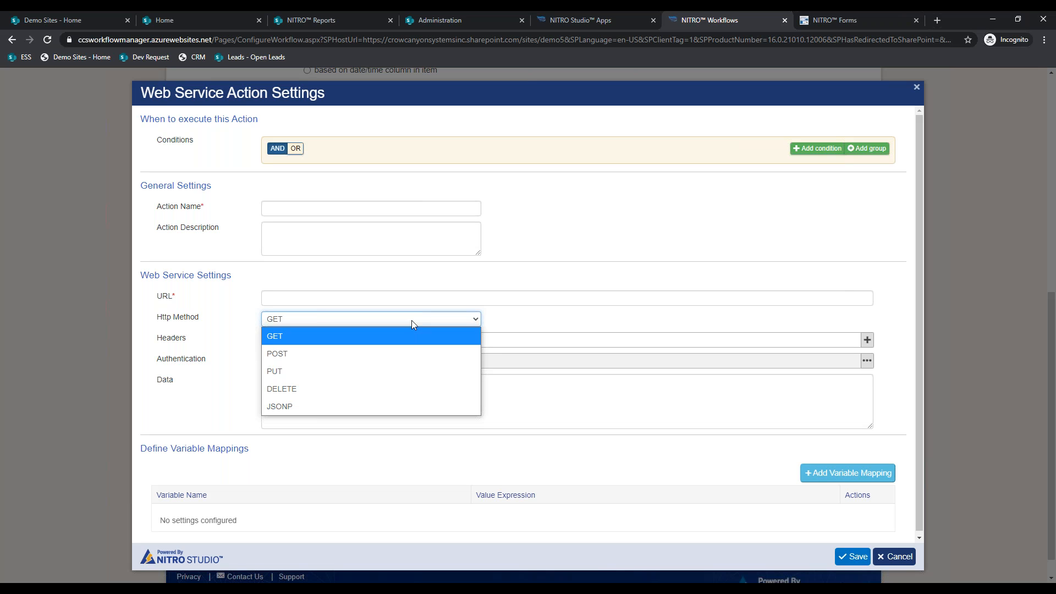
{"action": "left_click", "coordinate": [901, 558]}
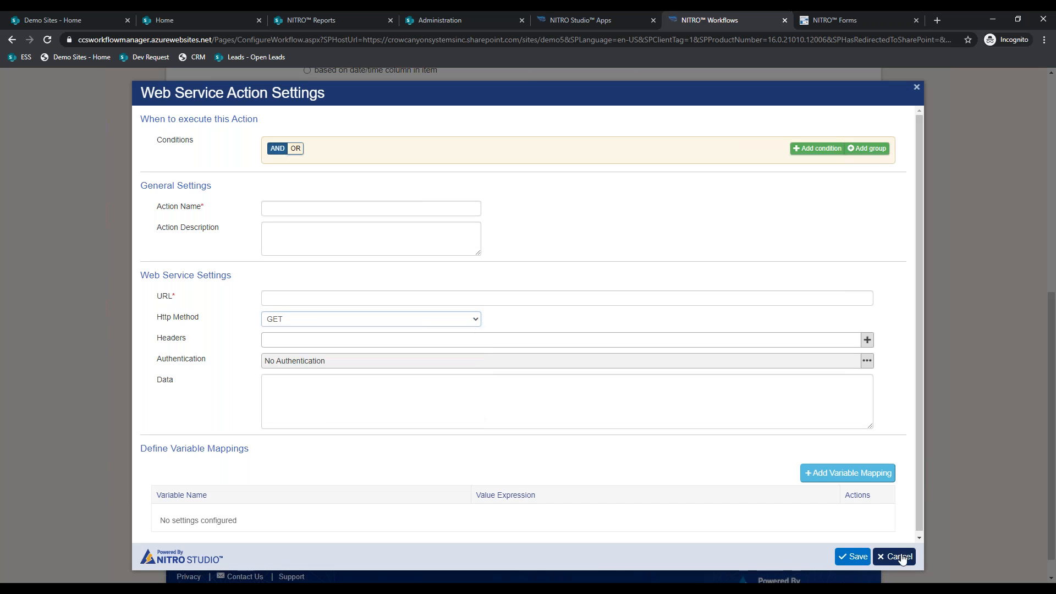
{"action": "left_click", "coordinate": [901, 557]}
{"action": "left_click", "coordinate": [55, 20]}
{"action": "left_click", "coordinate": [181, 12]}
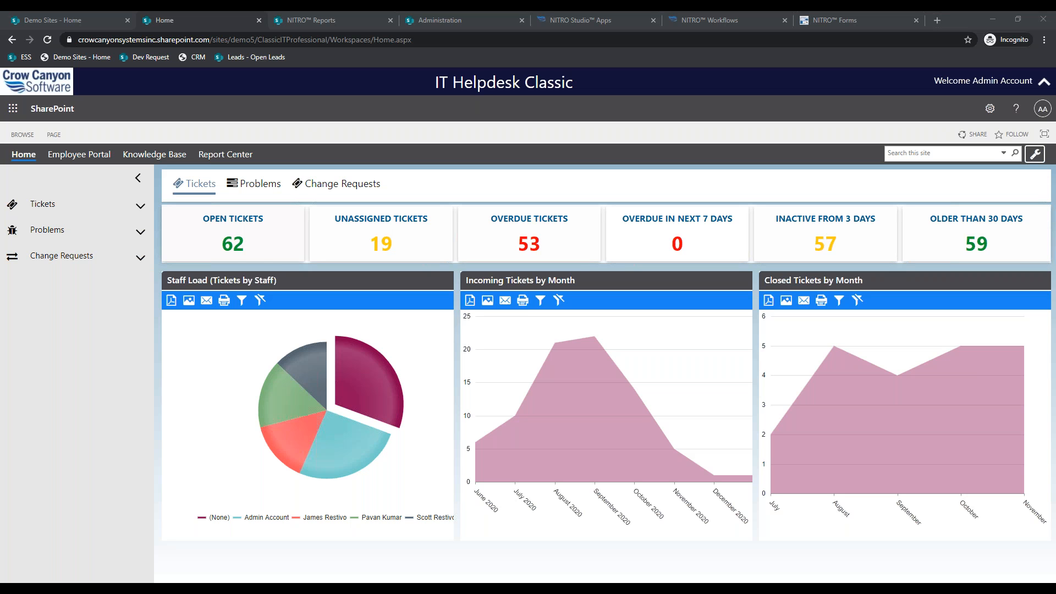
- Launch Microsoft Teams from the Demo Sites page's Microsoft 365 app launcher
{"action": "left_click", "coordinate": [53, 20]}
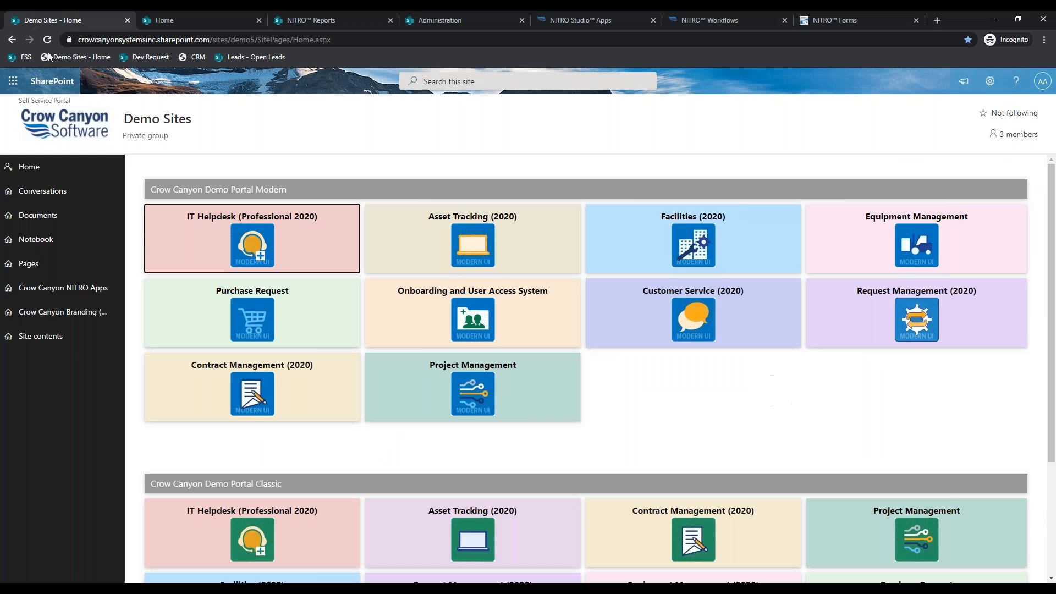
{"action": "left_click", "coordinate": [12, 81]}
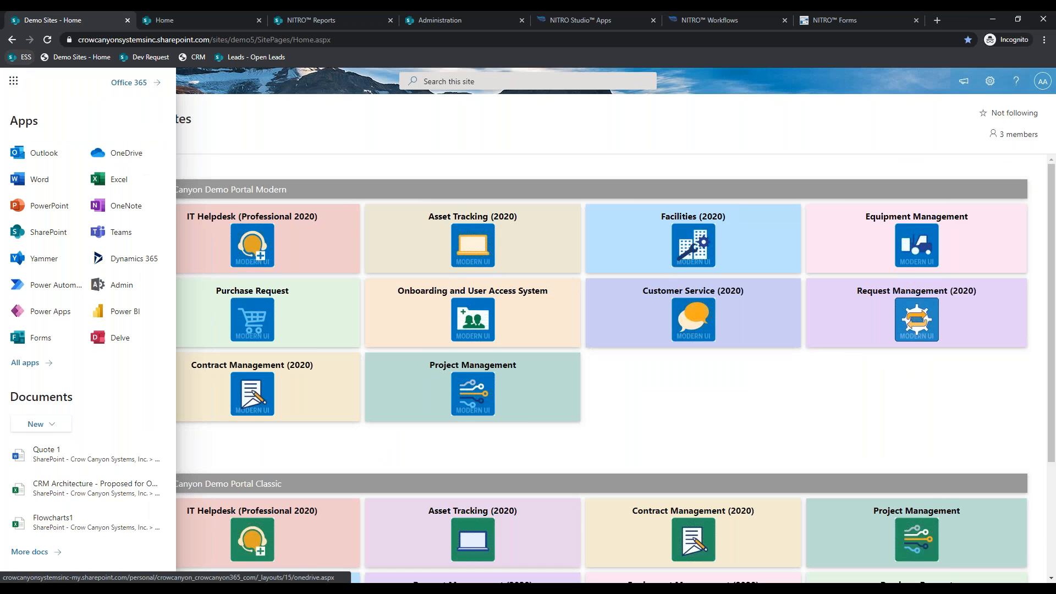
{"action": "left_click", "coordinate": [121, 234]}
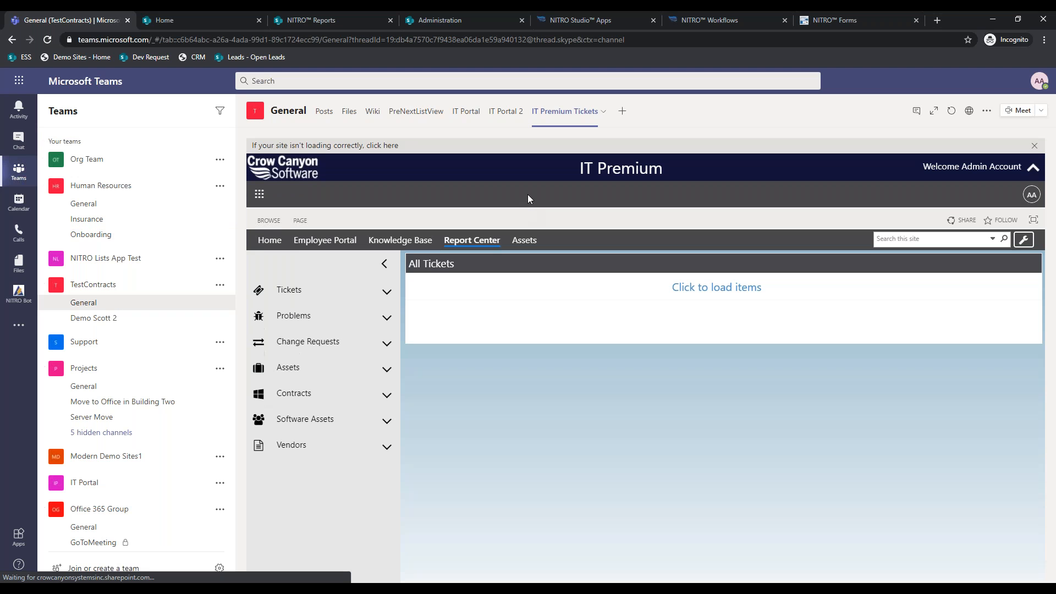
- Load the tab's items and open the Dell Vostro 260 record from the Assets dashboard
{"action": "left_click", "coordinate": [705, 285]}
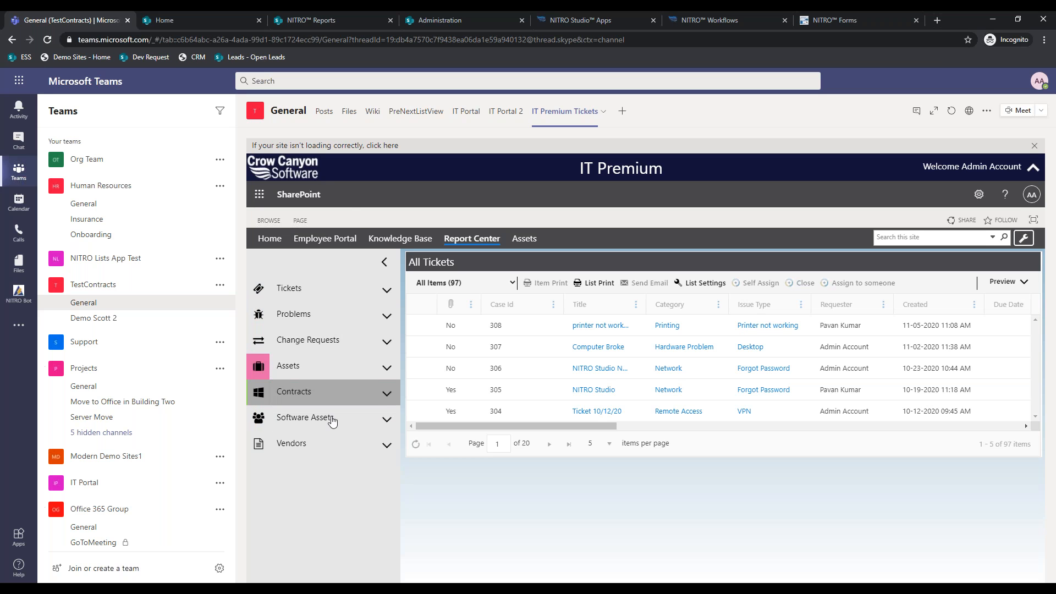
{"action": "left_click", "coordinate": [329, 371]}
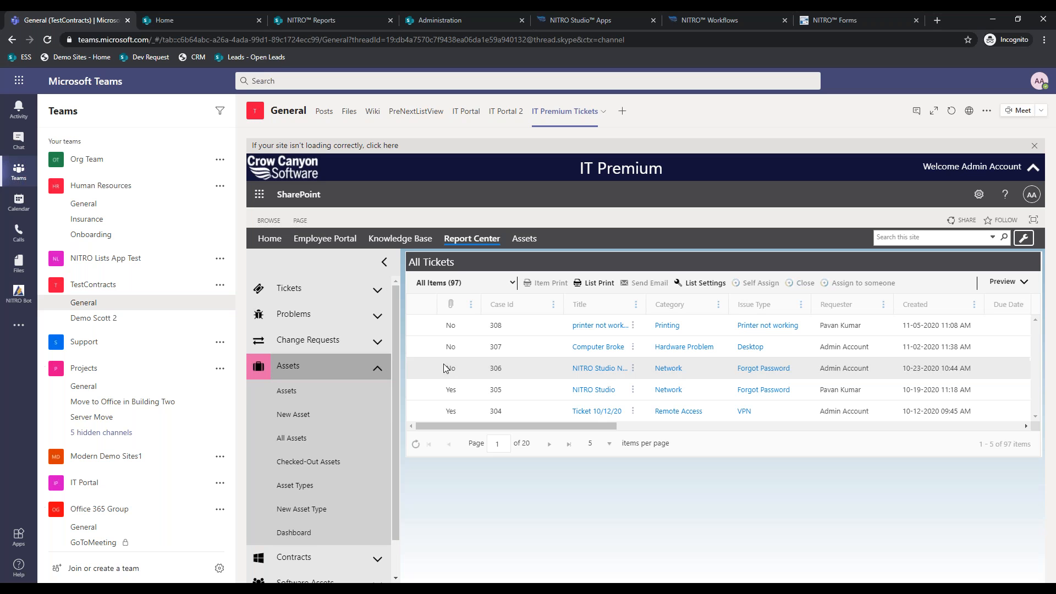
{"action": "left_click", "coordinate": [530, 240]}
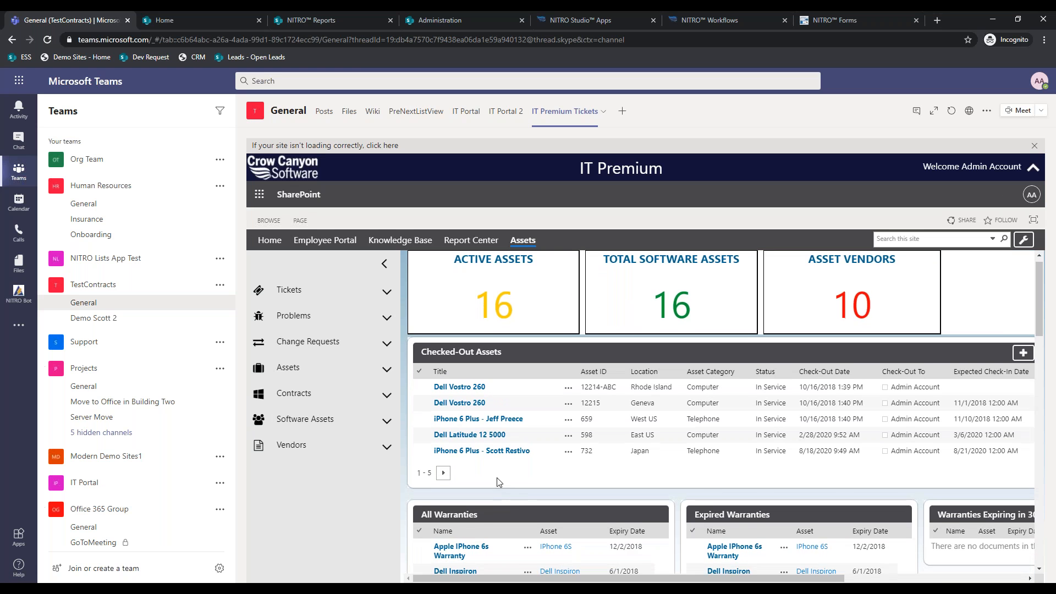
{"action": "left_click", "coordinate": [465, 403]}
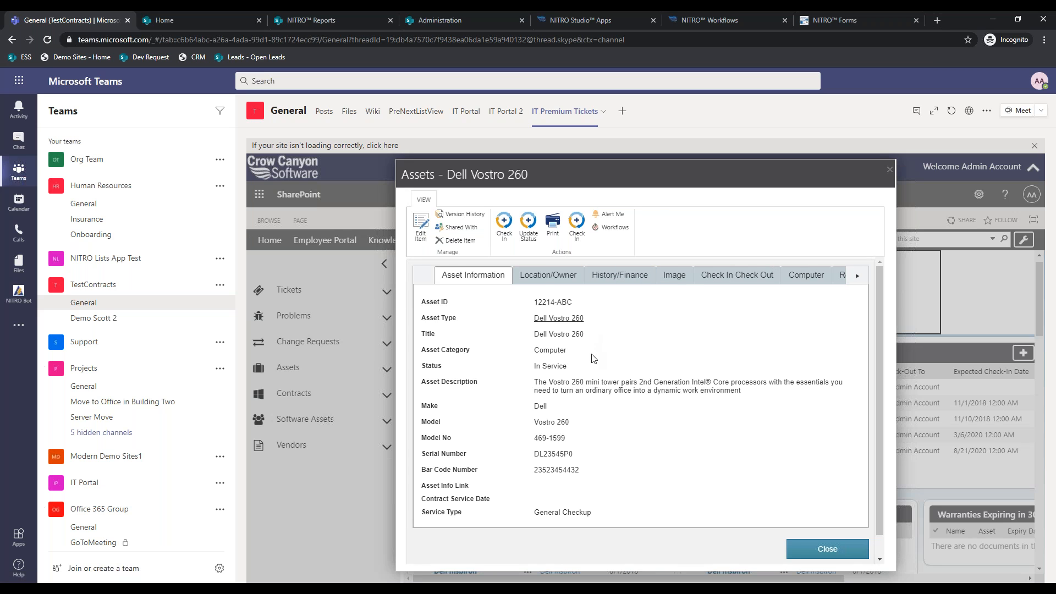
- View the Dell Vostro 260's Location/Owner and Related Items sections, then return to the IT Helpdesk Classic dashboard
{"action": "left_click", "coordinate": [545, 276]}
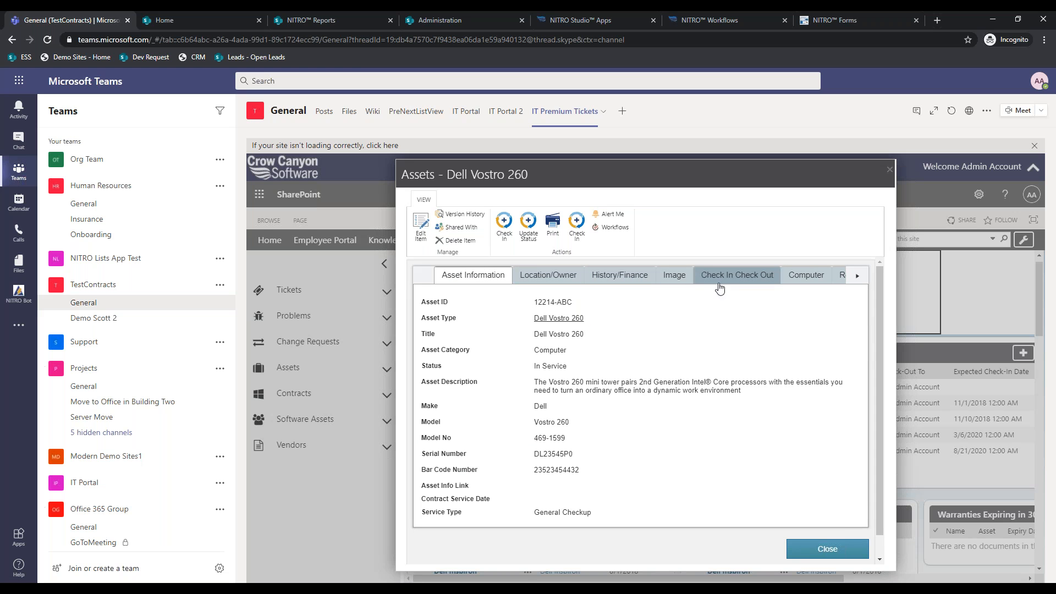
{"action": "left_click", "coordinate": [857, 276]}
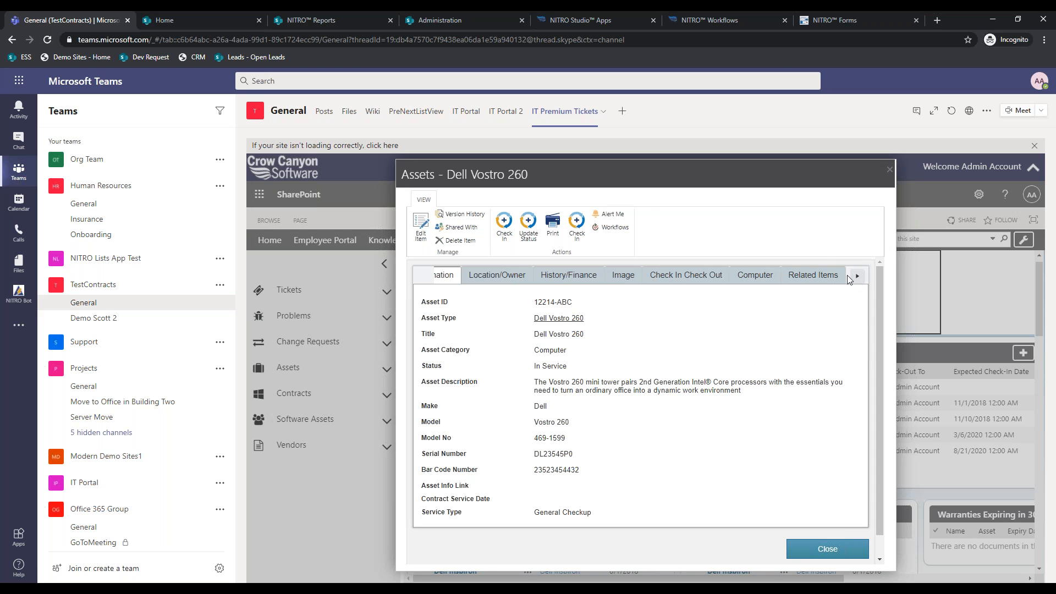
{"action": "left_click", "coordinate": [812, 276]}
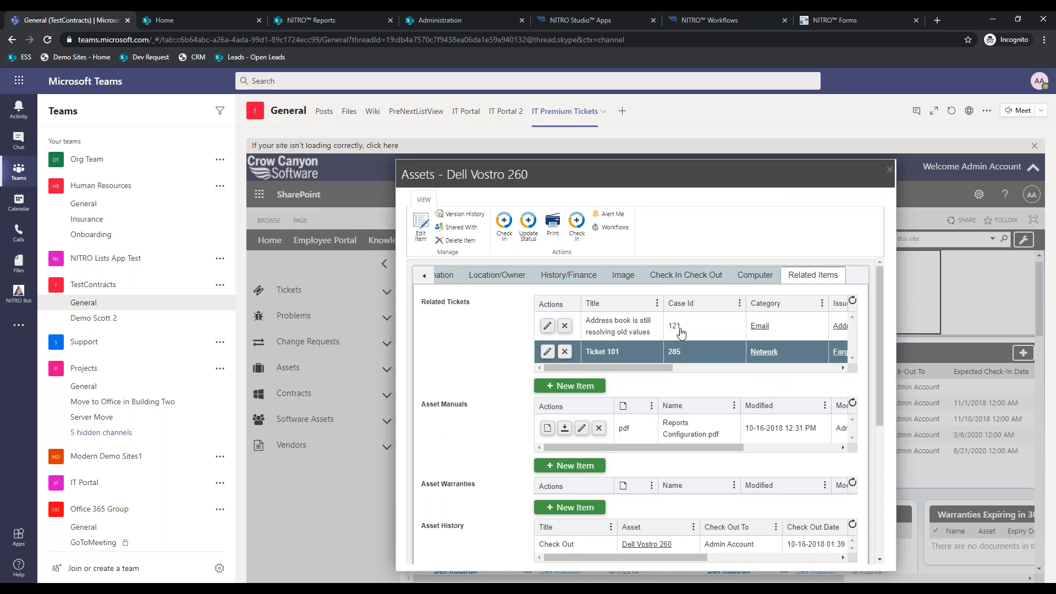
{"action": "scroll", "coordinate": [702, 394], "scroll_direction": "down", "scroll_amount": 1}
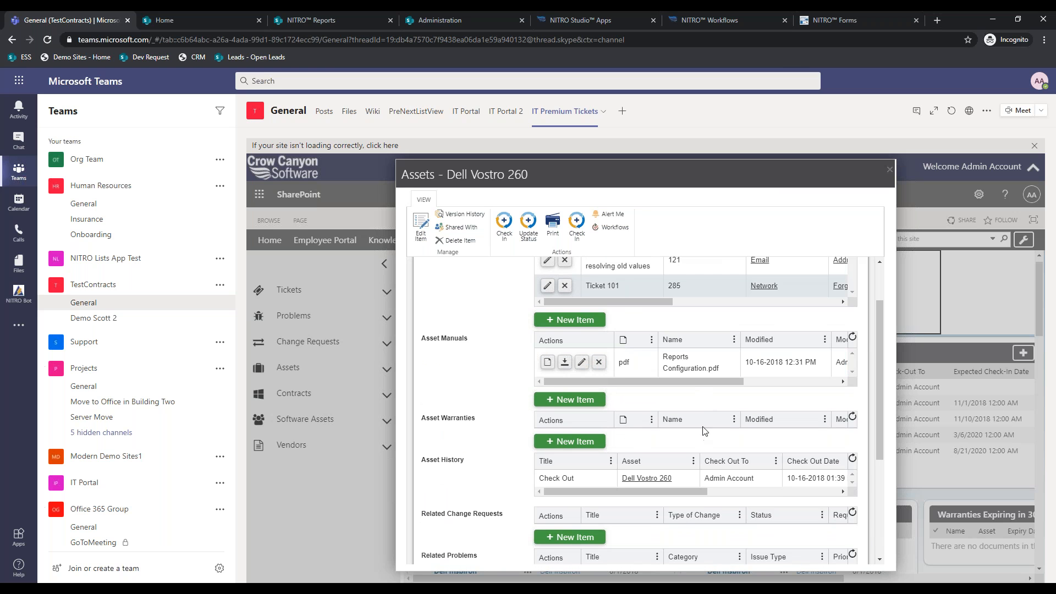
{"action": "scroll", "coordinate": [705, 431], "scroll_direction": "down", "scroll_amount": 1}
{"action": "scroll", "coordinate": [532, 376], "scroll_direction": "down", "scroll_amount": 1}
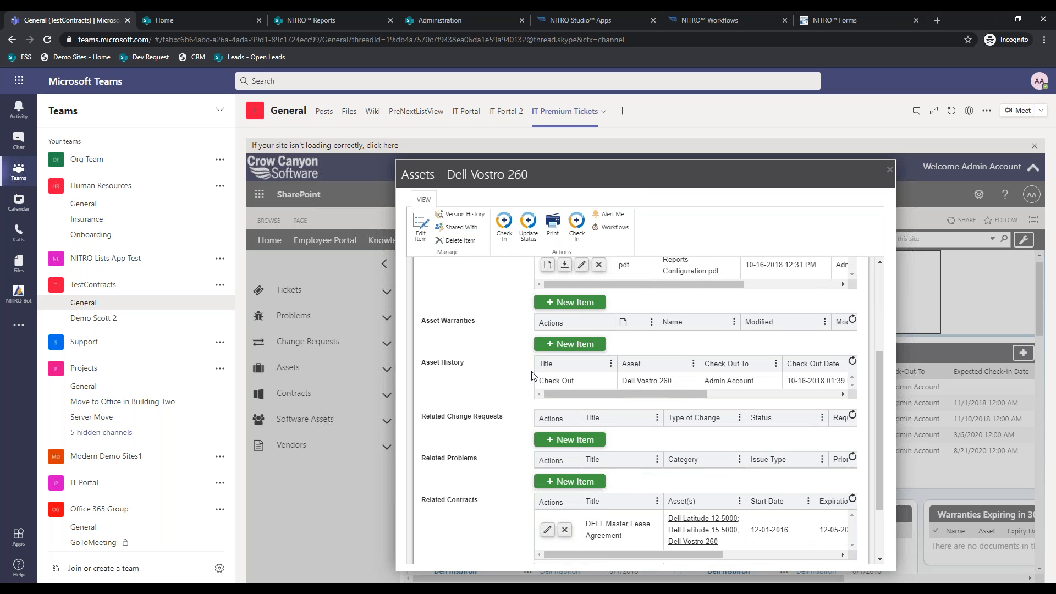
{"action": "scroll", "coordinate": [532, 388], "scroll_direction": "down", "scroll_amount": 1}
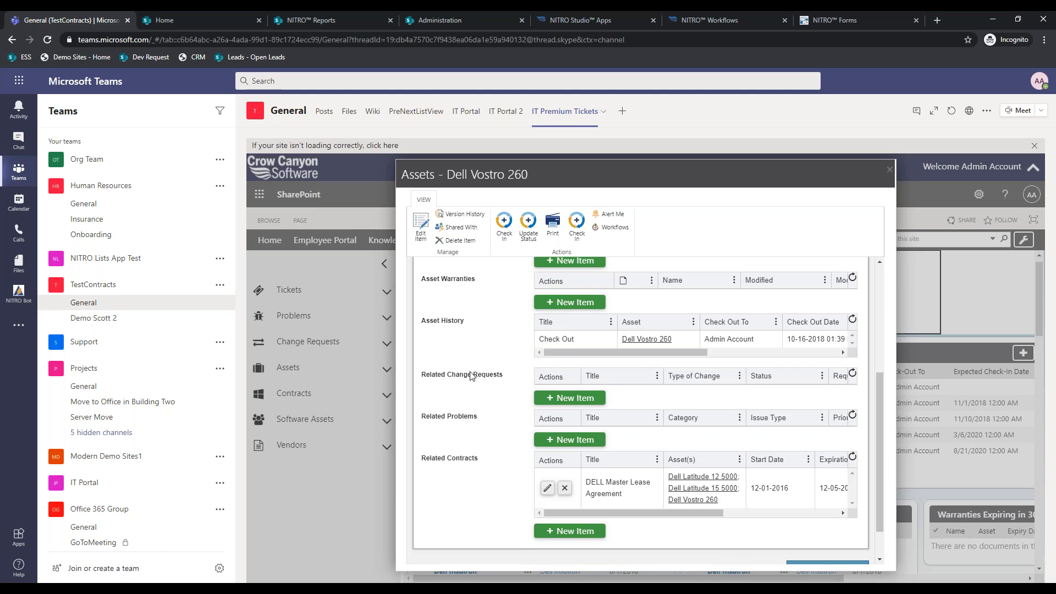
{"action": "scroll", "coordinate": [472, 375], "scroll_direction": "up", "scroll_amount": 3}
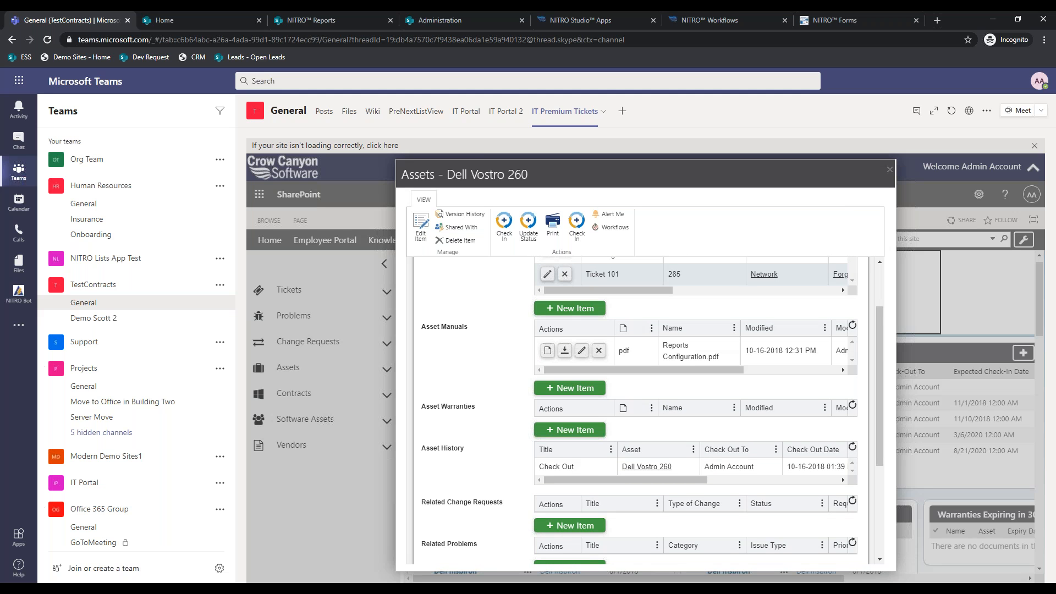
{"action": "scroll", "coordinate": [641, 409], "scroll_direction": "up", "scroll_amount": 2}
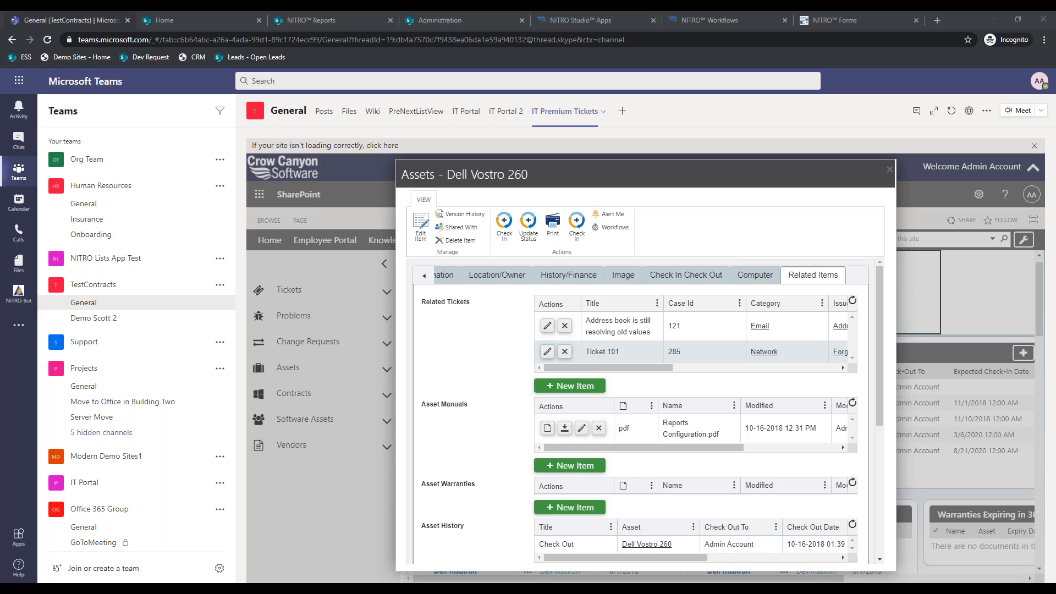
{"action": "left_click", "coordinate": [173, 13]}
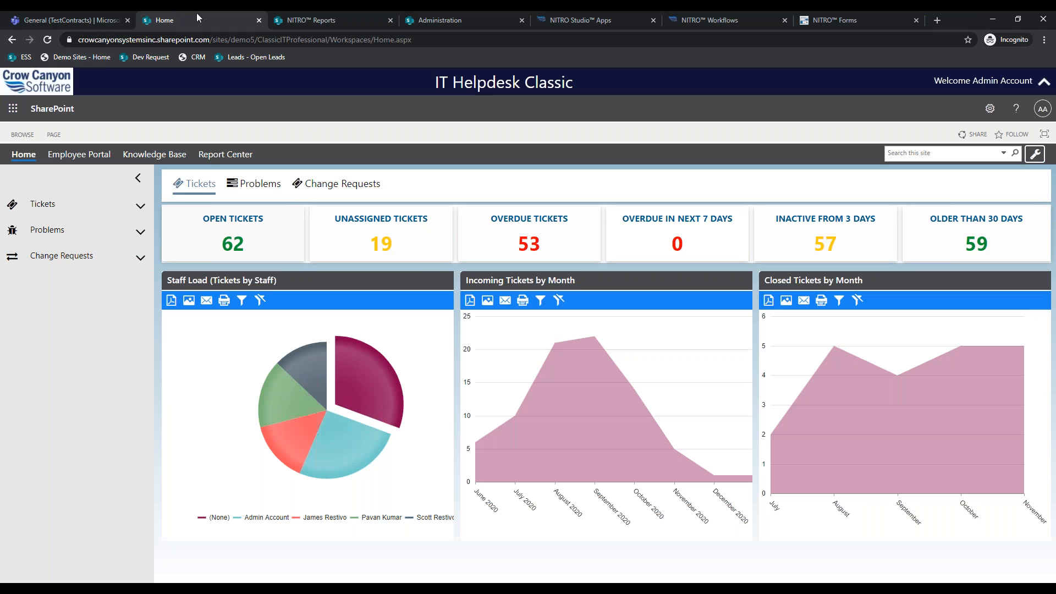
- Return to the Teams tab and load the Demo Sites home page there
{"action": "left_click", "coordinate": [81, 19]}
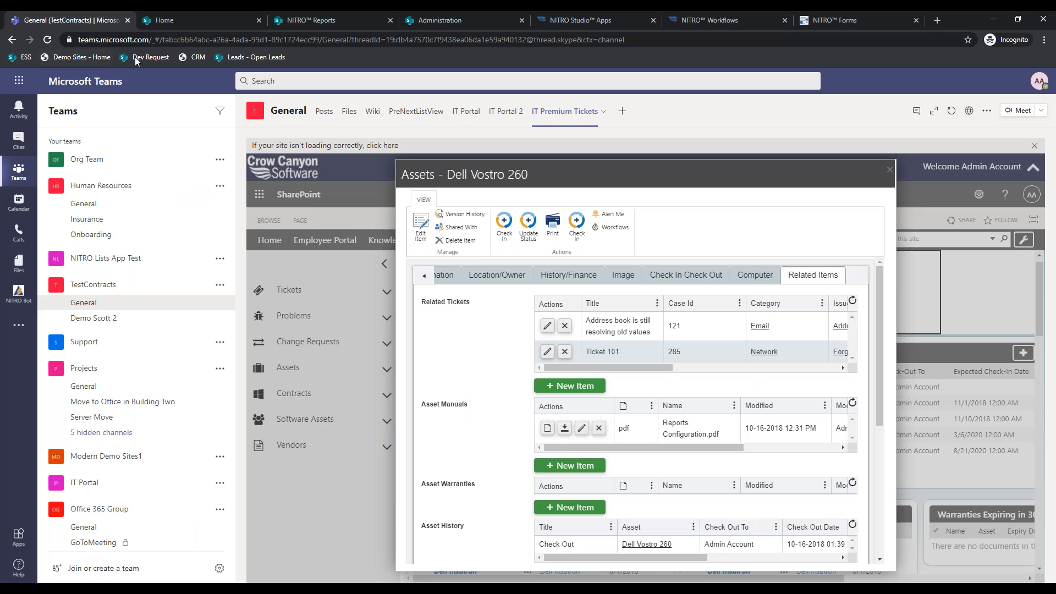
{"action": "left_click", "coordinate": [79, 58]}
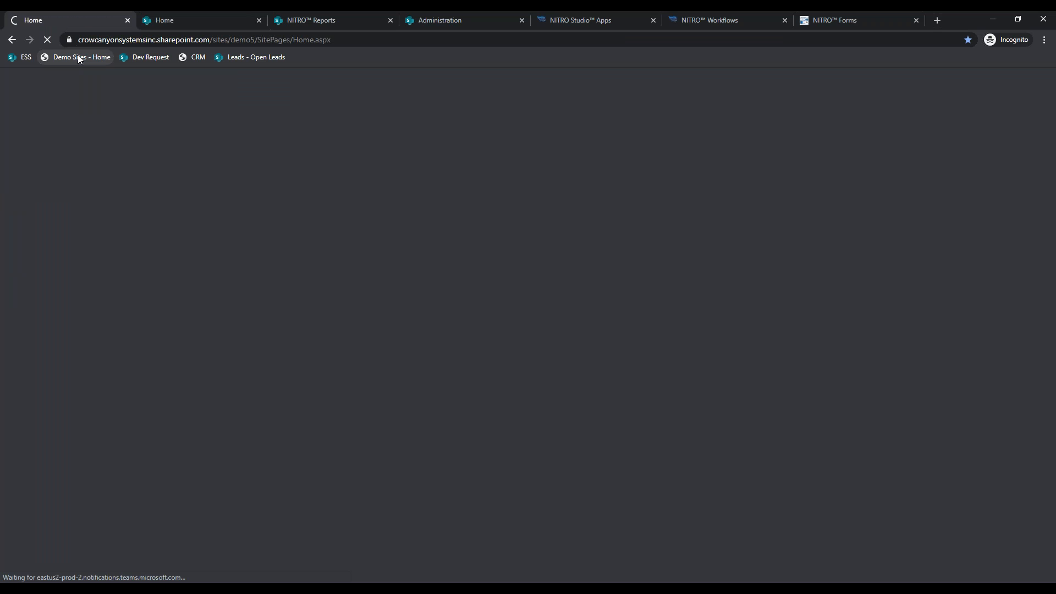
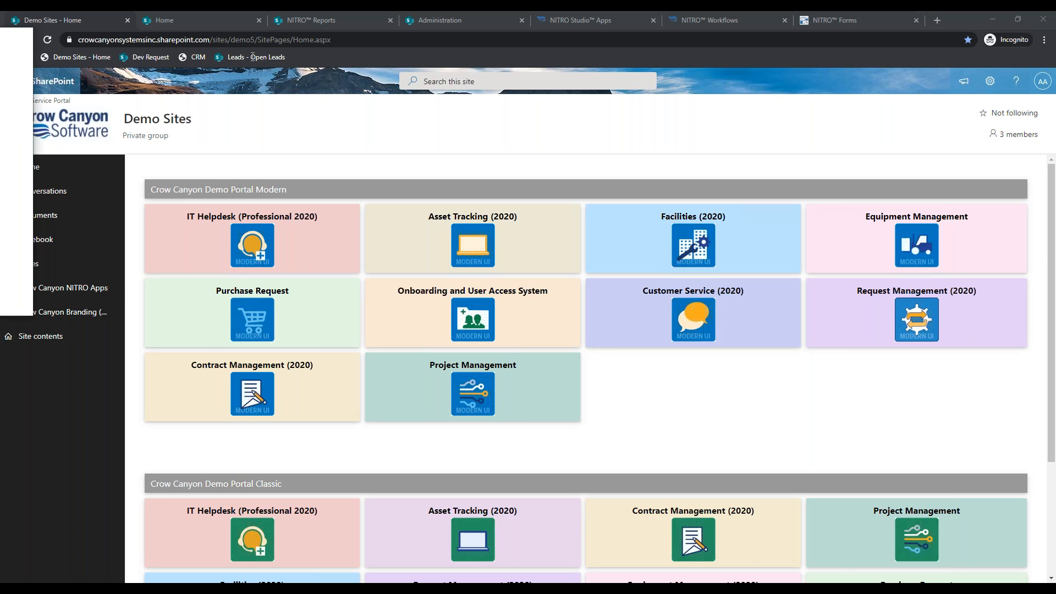
- Switch to the crowcanyon.com browser window and go to Webinars under the Resources menu
{"action": "key", "text": "alt+Tab"}
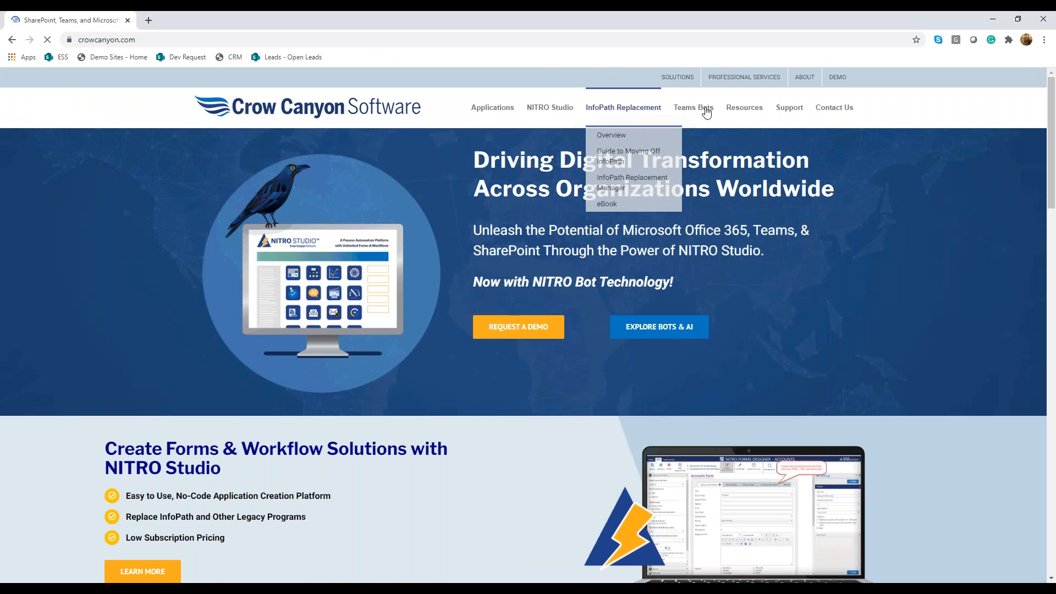
{"action": "mouse_move", "coordinate": [744, 109]}
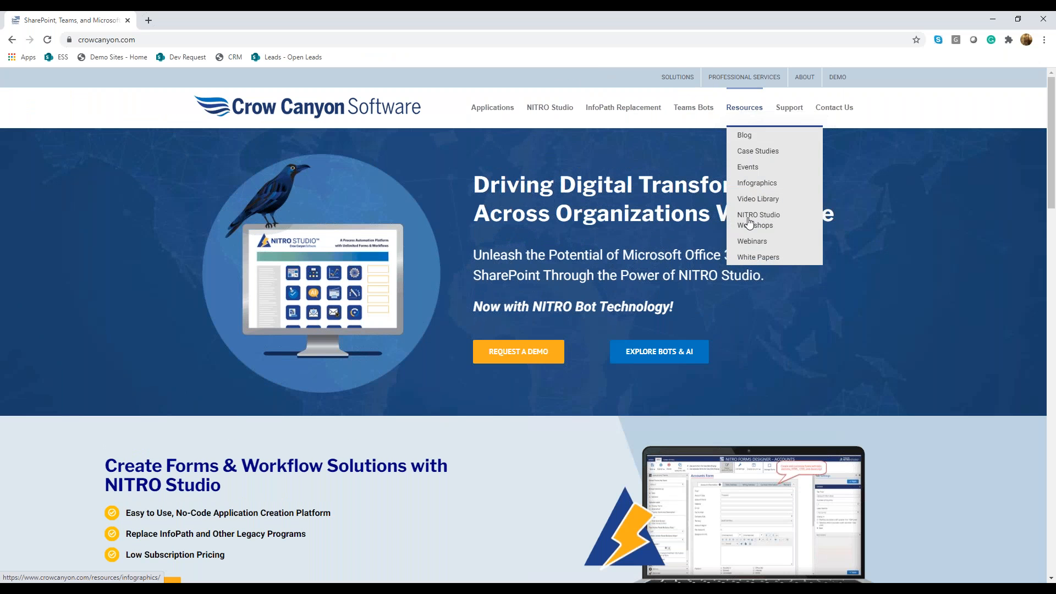
{"action": "left_click", "coordinate": [754, 246]}
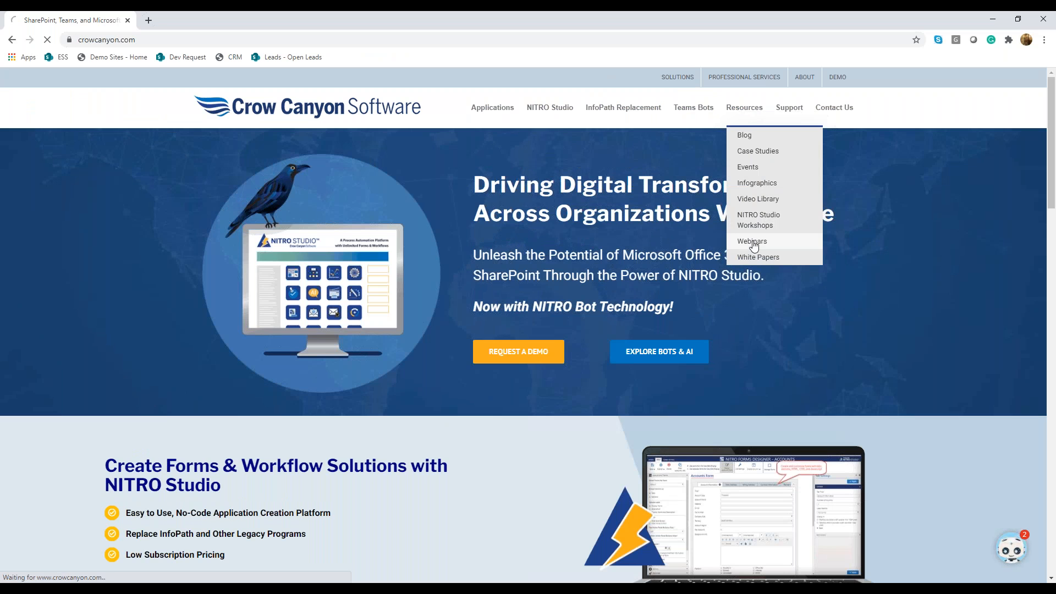
- Browse the upcoming IT Help Desk and NITRO Studio 101 sessions and recent webinars, dismissing the chatbot prompt
{"action": "scroll", "coordinate": [436, 333], "scroll_direction": "down", "scroll_amount": 5}
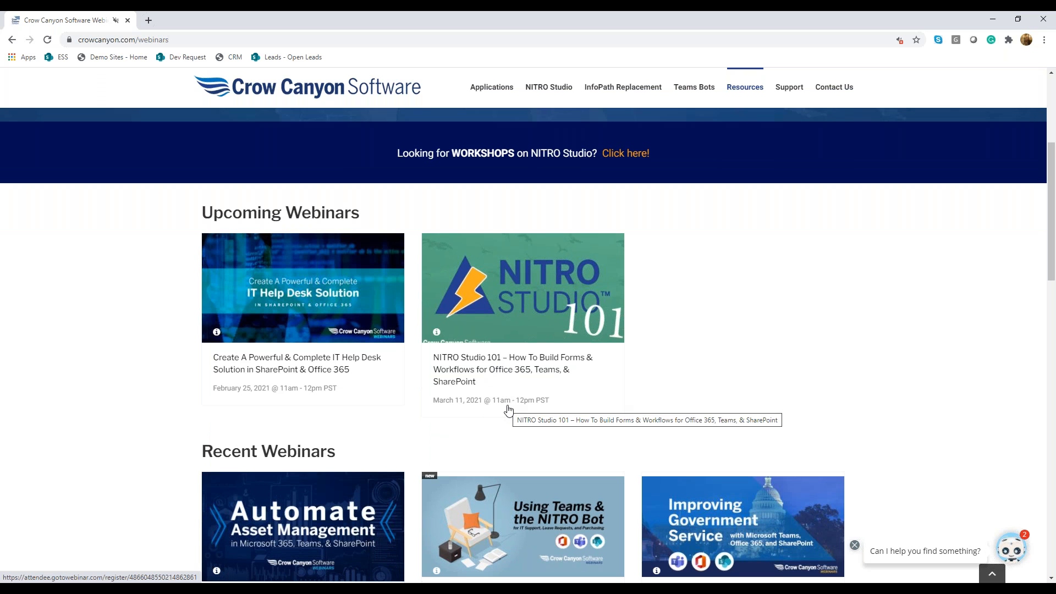
{"action": "scroll", "coordinate": [506, 408], "scroll_direction": "down", "scroll_amount": 2}
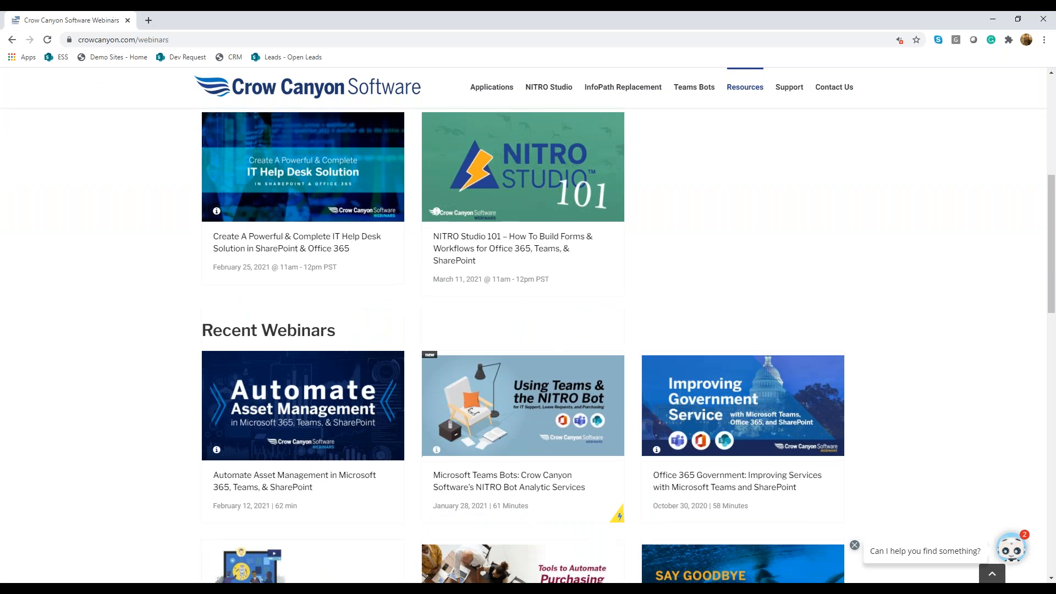
{"action": "scroll", "coordinate": [528, 341], "scroll_direction": "up", "scroll_amount": 4}
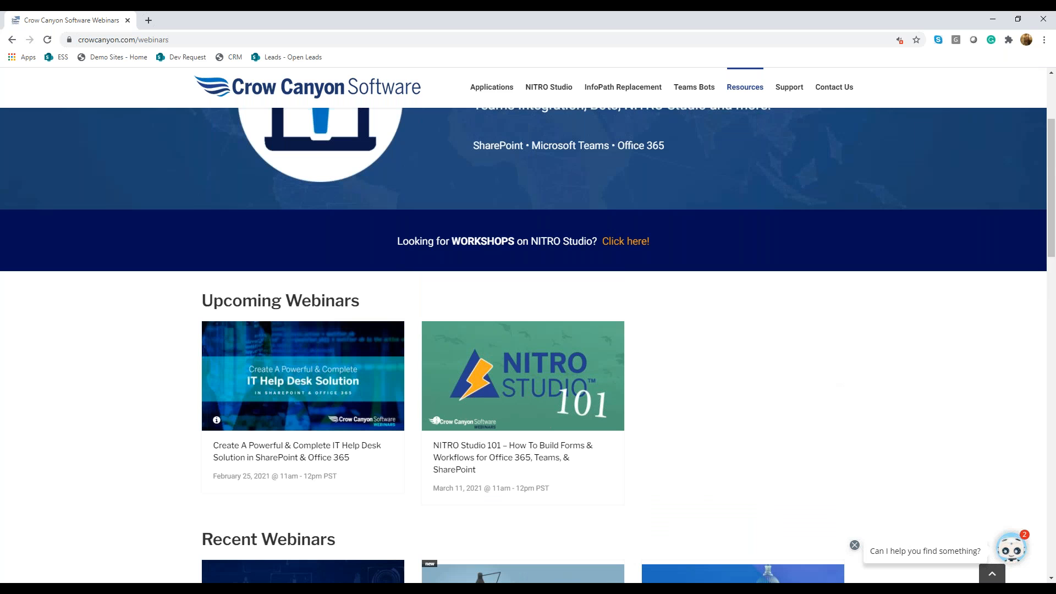
{"action": "scroll", "coordinate": [697, 432], "scroll_direction": "down", "scroll_amount": 1}
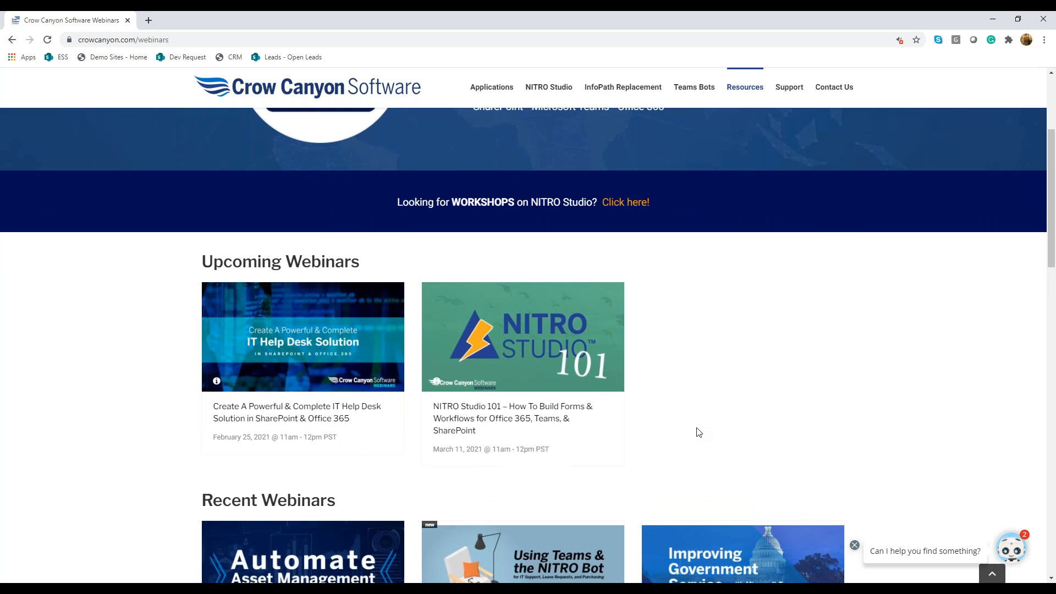
{"action": "scroll", "coordinate": [696, 431], "scroll_direction": "down", "scroll_amount": 1}
{"action": "left_click", "coordinate": [855, 546]}
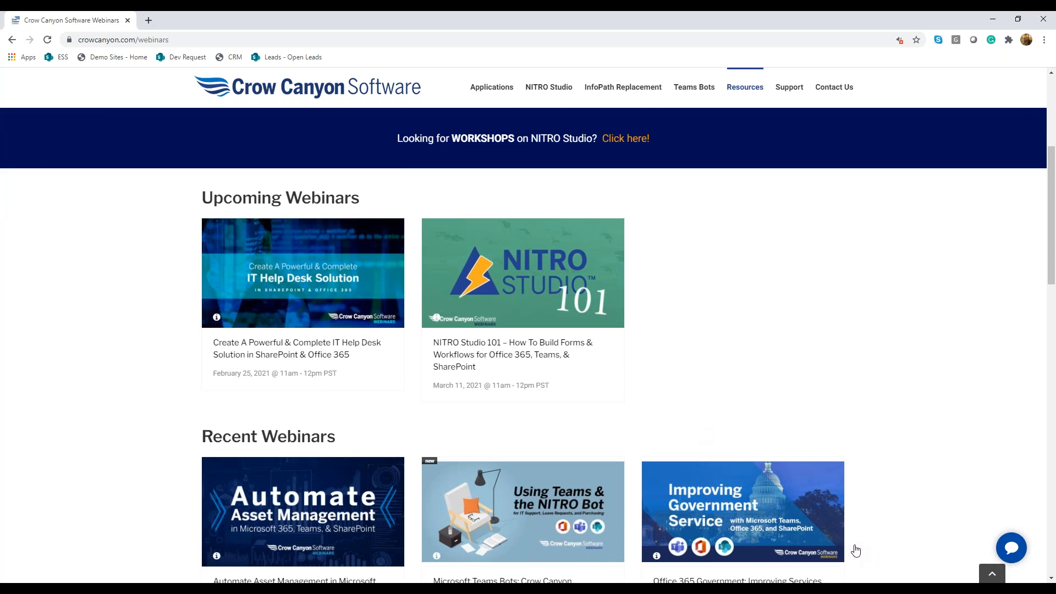
{"action": "scroll", "coordinate": [834, 437], "scroll_direction": "down", "scroll_amount": 2}
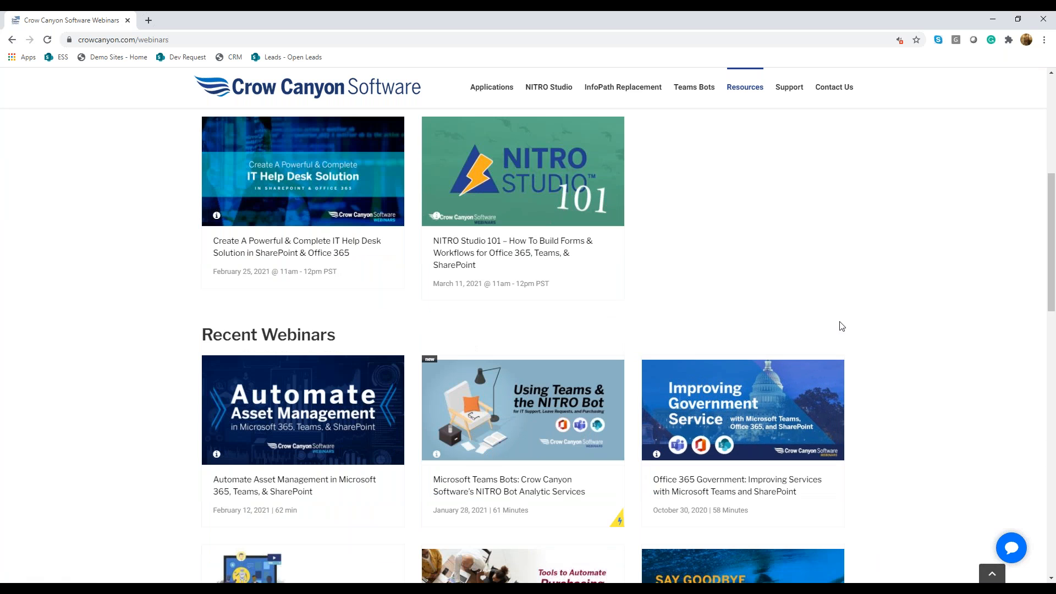
{"action": "scroll", "coordinate": [842, 326], "scroll_direction": "up", "scroll_amount": 4}
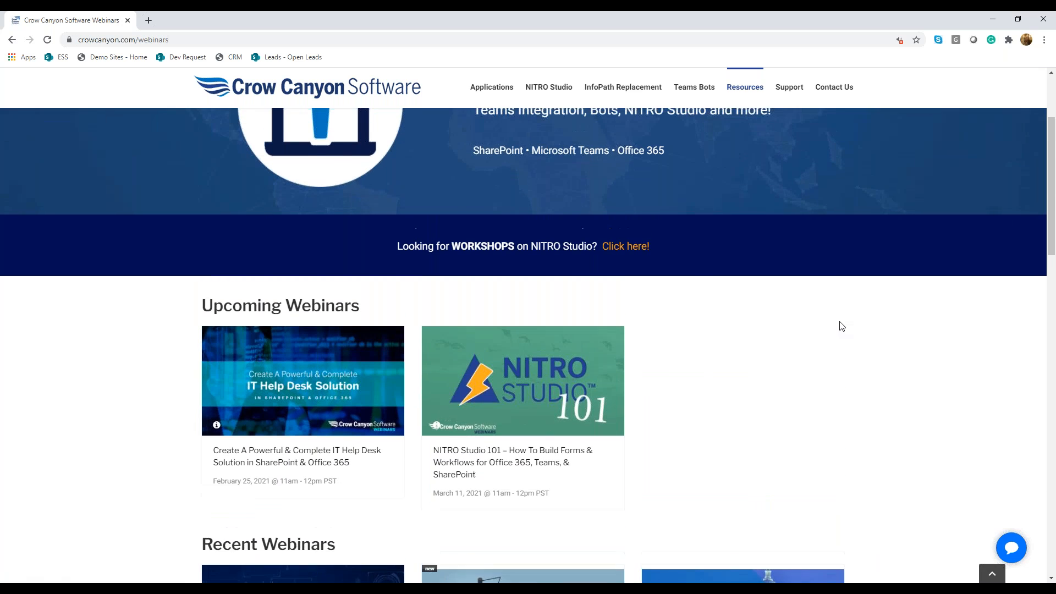
{"action": "scroll", "coordinate": [842, 327], "scroll_direction": "up", "scroll_amount": 3}
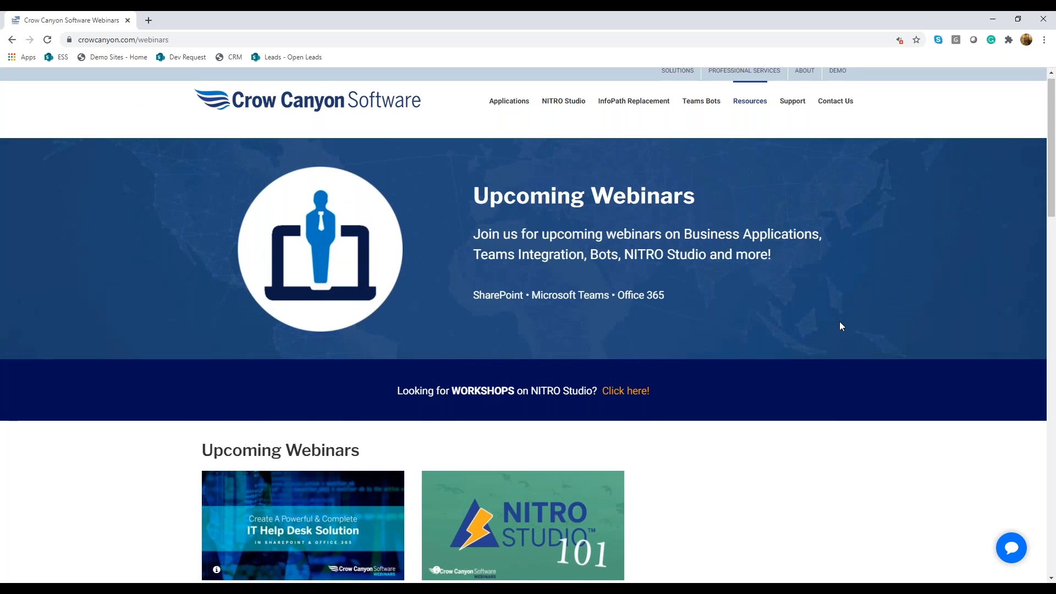